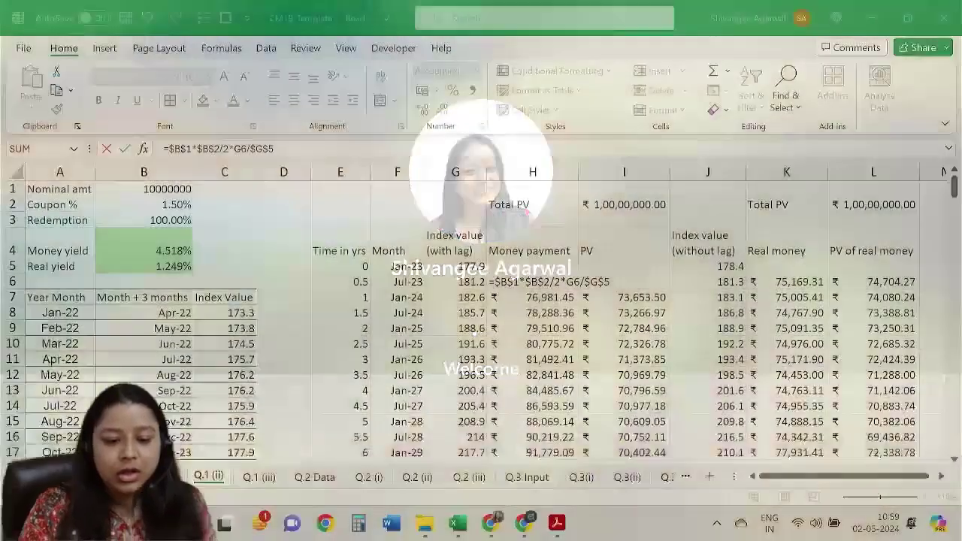
# Commit the H6 money-payment formula and bring up the CM1B question PDF.
pyautogui.press('Return')
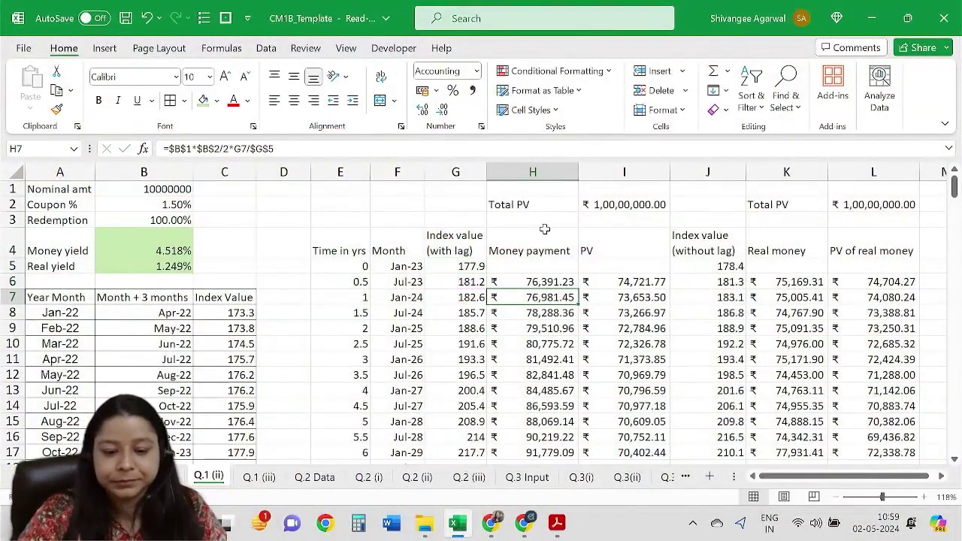
pyautogui.click(557, 523)
# Highlight the INR 1,00,00,000 sum assured and the 30-year policy term in Q.2.
pyautogui.scroll(-1, 343, 440)
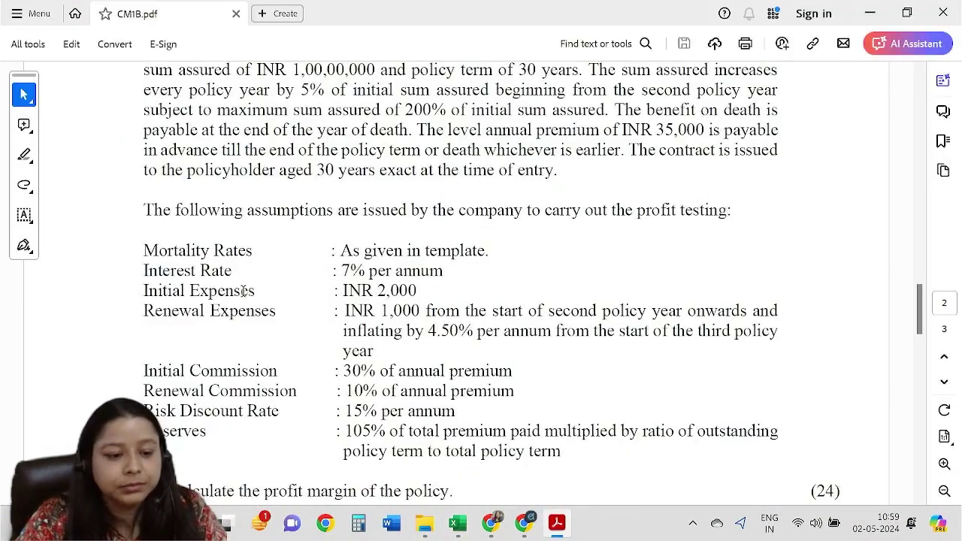
pyautogui.scroll(2, 243, 291)
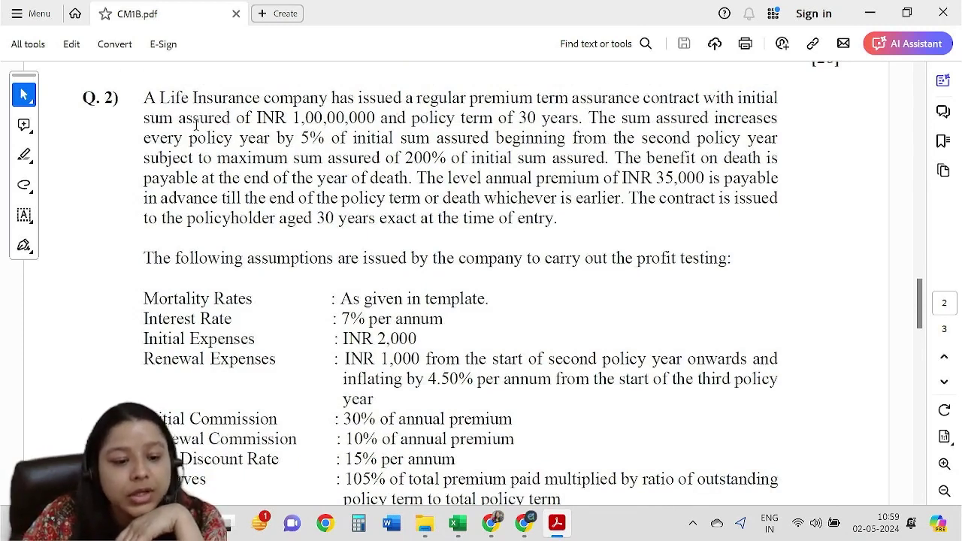
pyautogui.moveTo(258, 118); pyautogui.dragTo(376, 118)
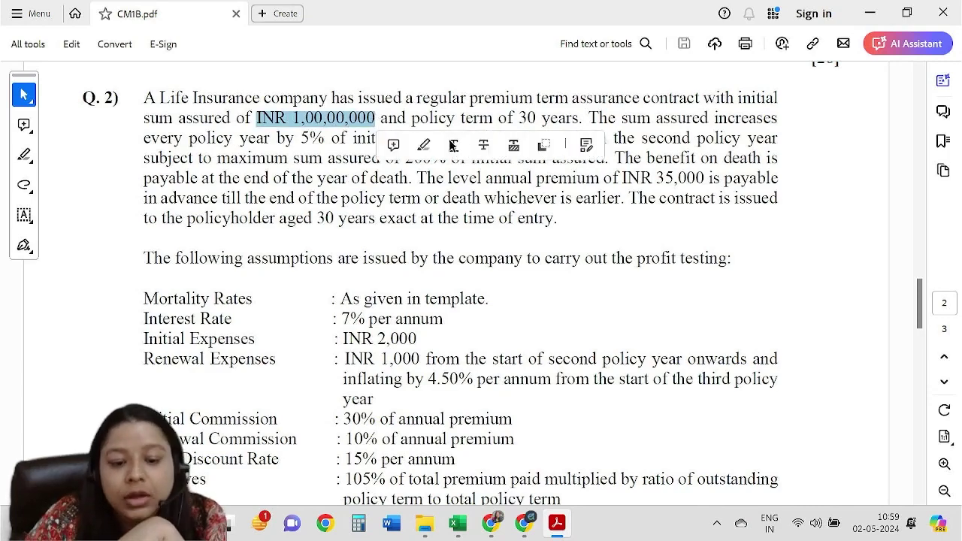
pyautogui.click(424, 145)
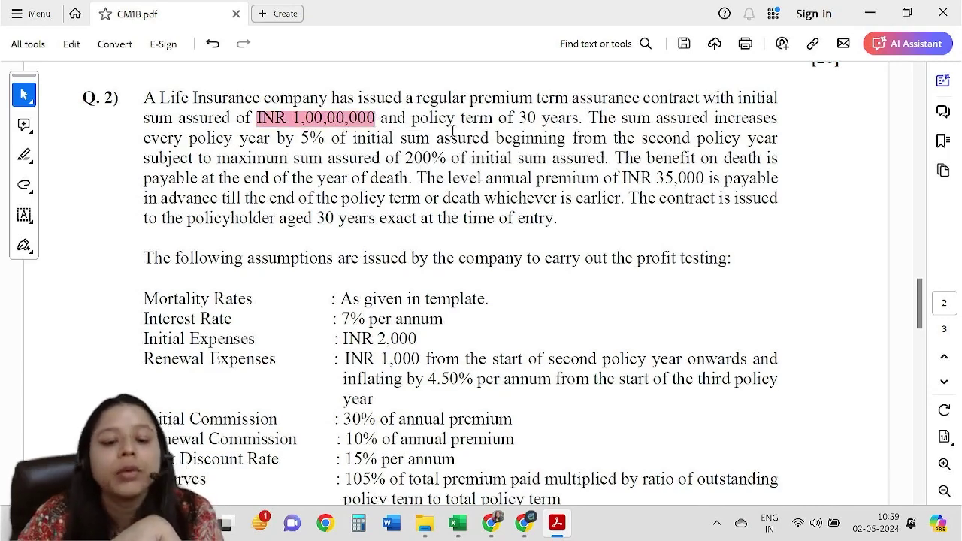
pyautogui.moveTo(498, 118); pyautogui.dragTo(575, 121)
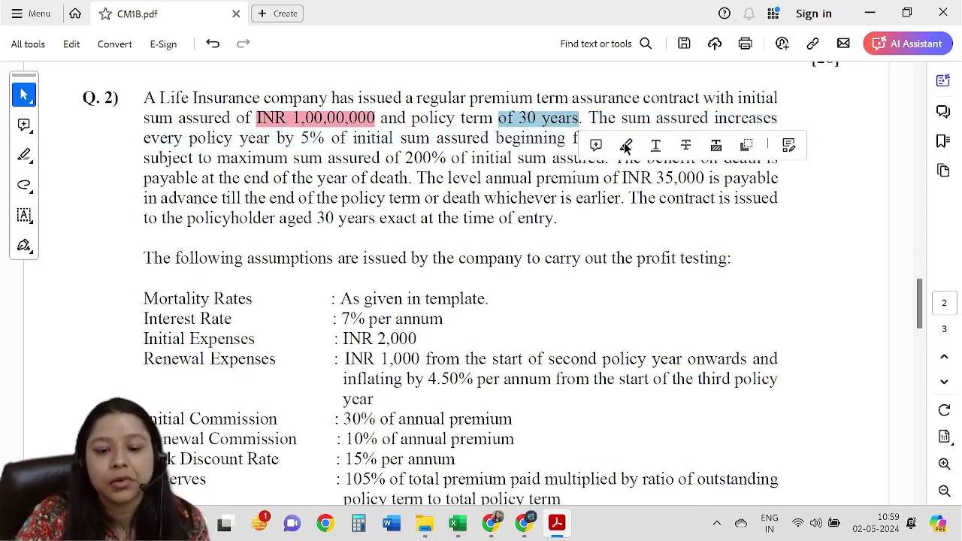
pyautogui.click(624, 143)
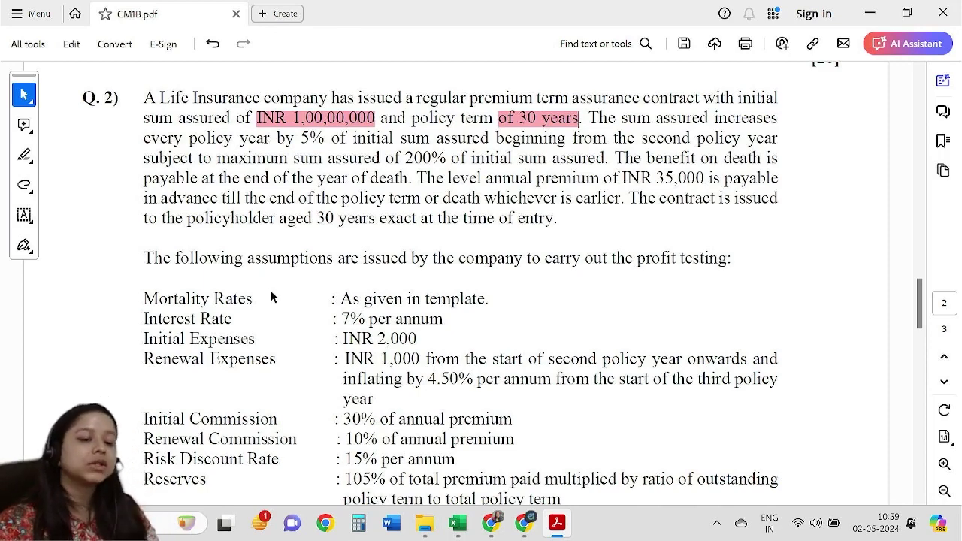
# Select the 200% cap, 5% increase, premium condition and assumptions text.
pyautogui.click(301, 123)
pyautogui.click(291, 199)
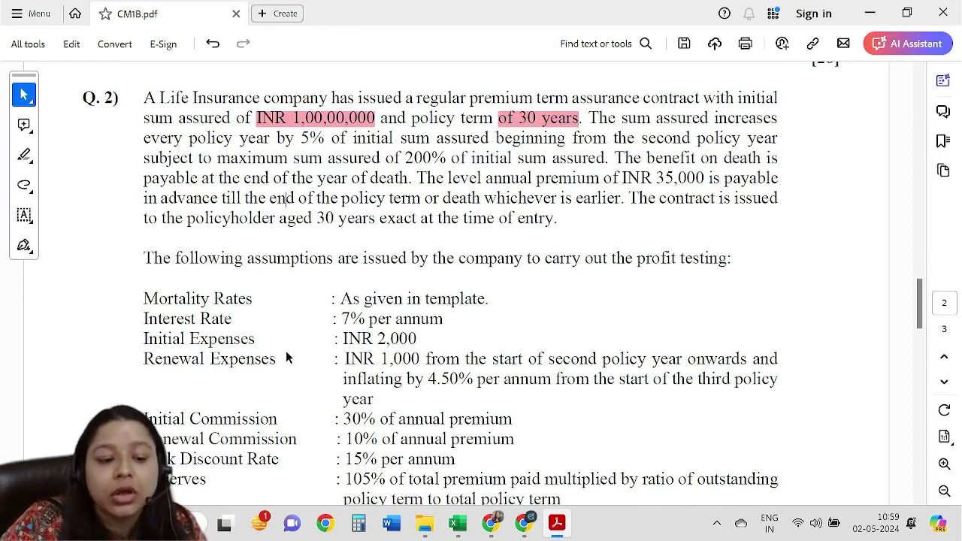
pyautogui.moveTo(405, 159); pyautogui.dragTo(525, 163)
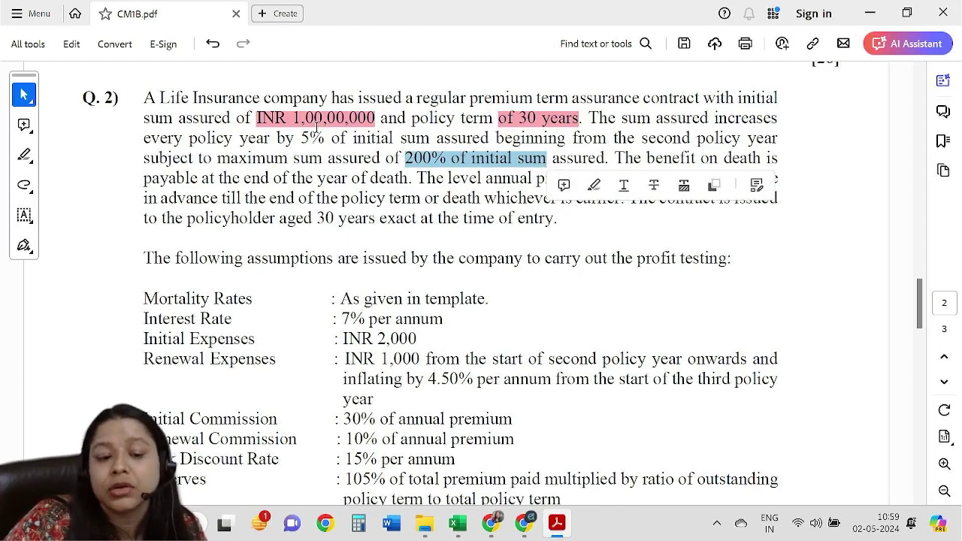
pyautogui.moveTo(301, 139); pyautogui.dragTo(346, 140)
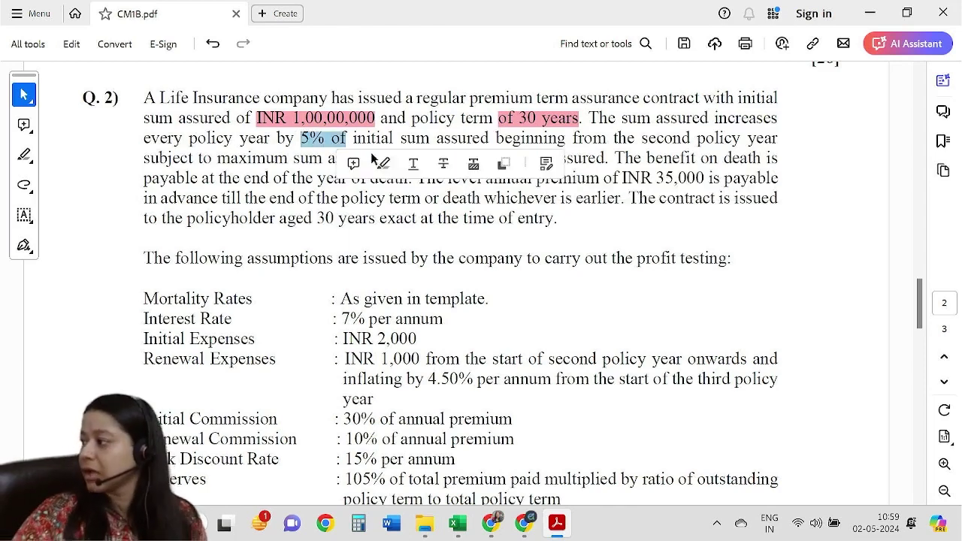
pyautogui.click(609, 184)
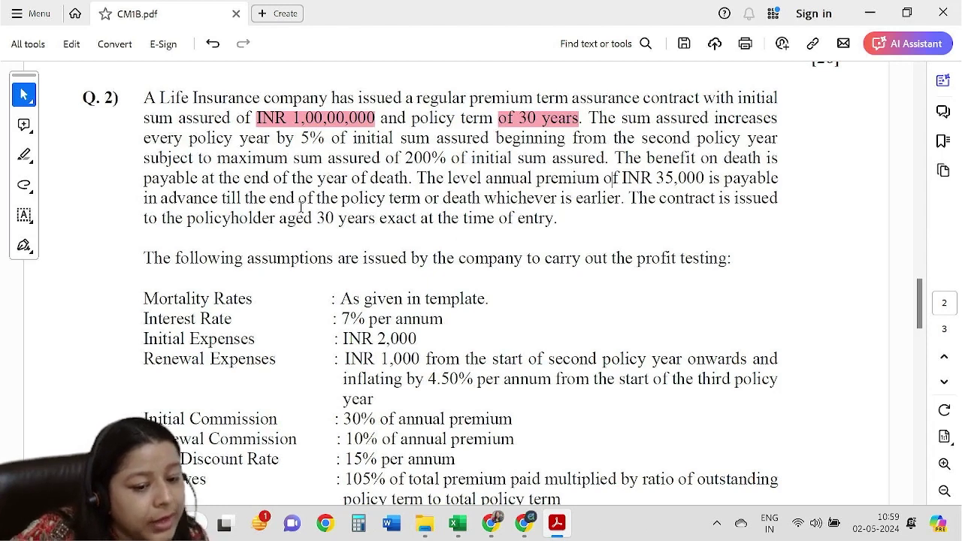
pyautogui.moveTo(314, 179); pyautogui.dragTo(409, 180)
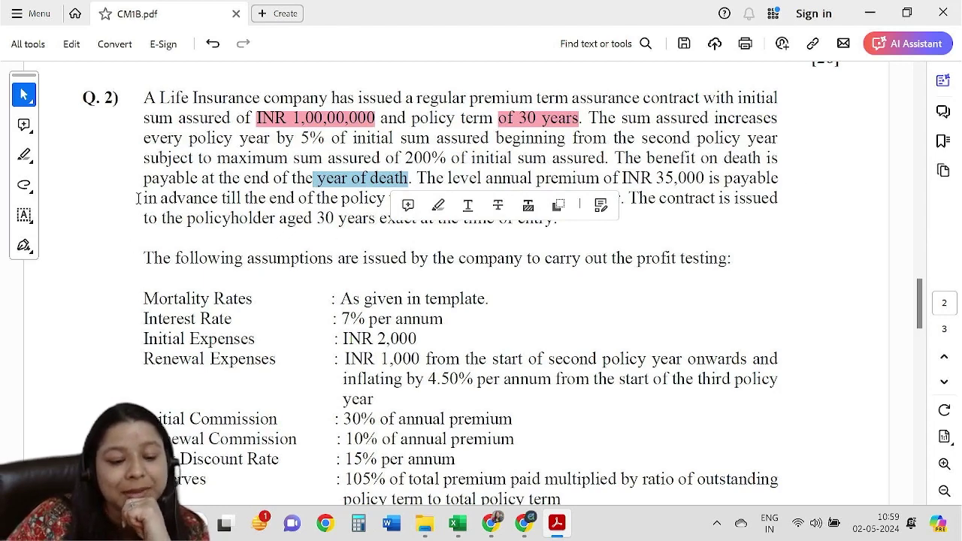
pyautogui.moveTo(141, 198)
pyautogui.mouseDown()
pyautogui.moveTo(448, 189)
pyautogui.moveTo(779, 199)
pyautogui.mouseUp()
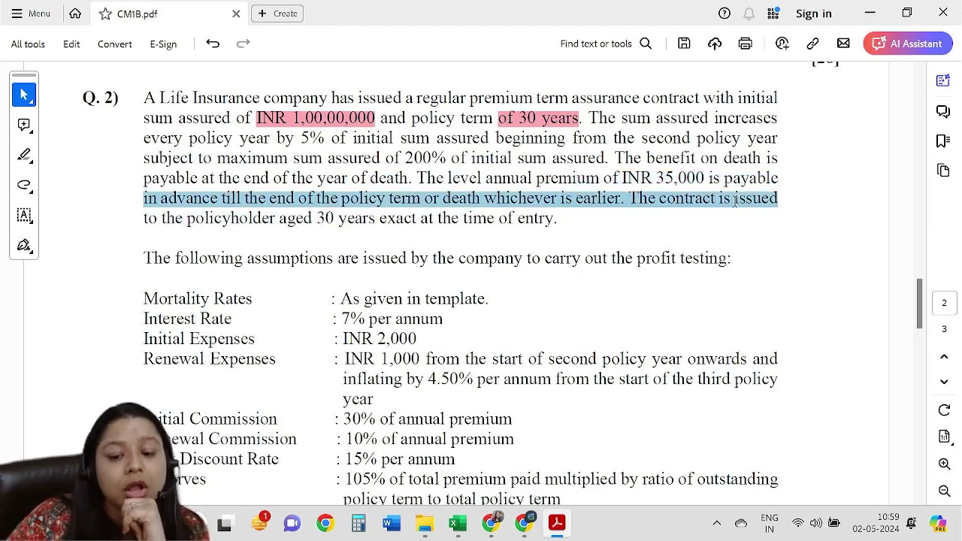
pyautogui.moveTo(275, 219)
pyautogui.mouseDown()
pyautogui.moveTo(585, 216)
pyautogui.moveTo(557, 222)
pyautogui.mouseUp()
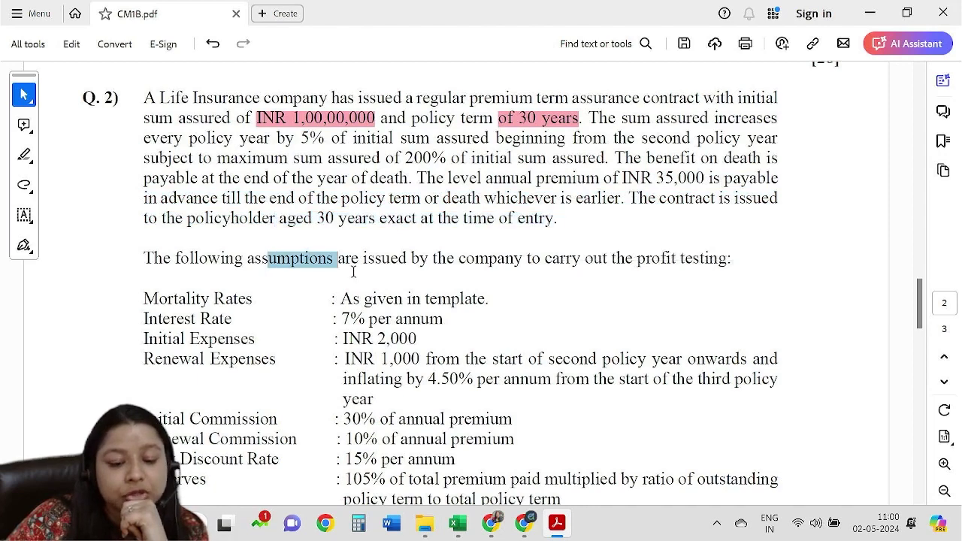
pyautogui.moveTo(272, 275); pyautogui.dragTo(677, 258)
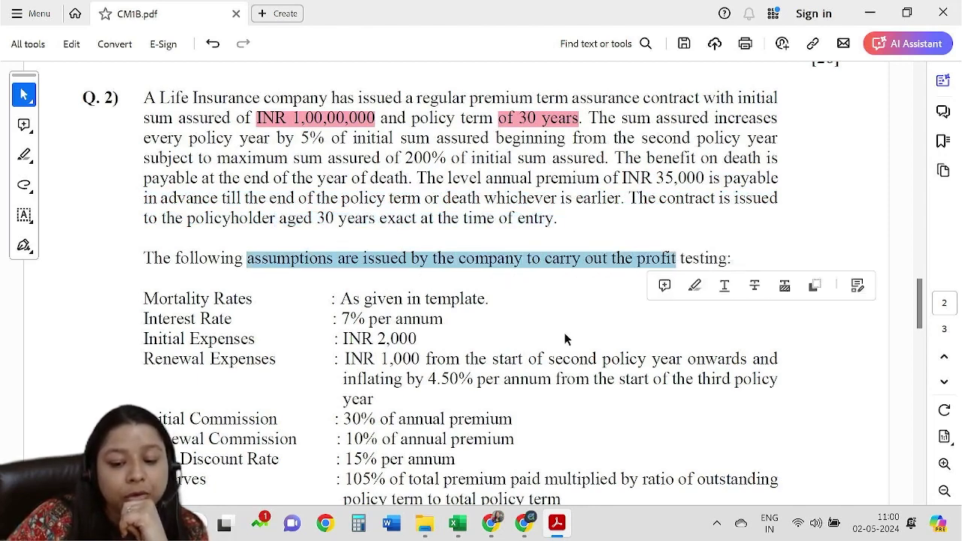
# Read the renewal expense amount and the 4.50% expense inflation assumption.
pyautogui.scroll(2, 554, 353)
pyautogui.scroll(-2, 554, 354)
pyautogui.scroll(-1, 333, 331)
pyautogui.scroll(-2, 333, 331)
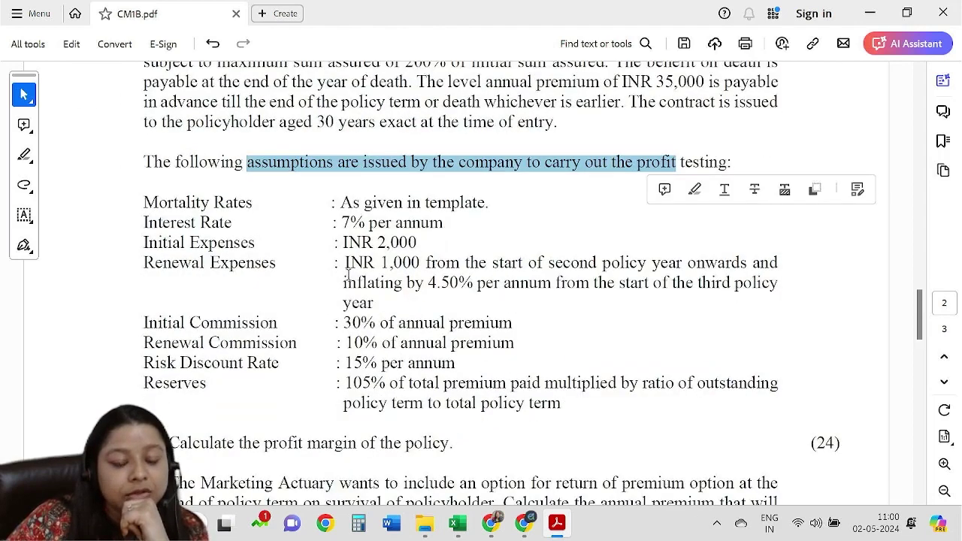
pyautogui.click(395, 242)
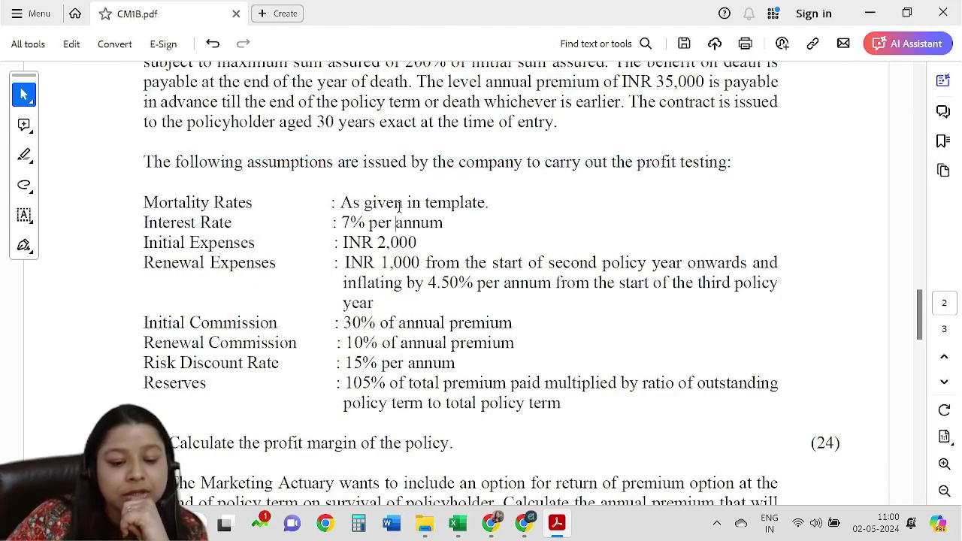
pyautogui.moveTo(344, 263); pyautogui.dragTo(694, 262)
pyautogui.moveTo(428, 283); pyautogui.dragTo(472, 284)
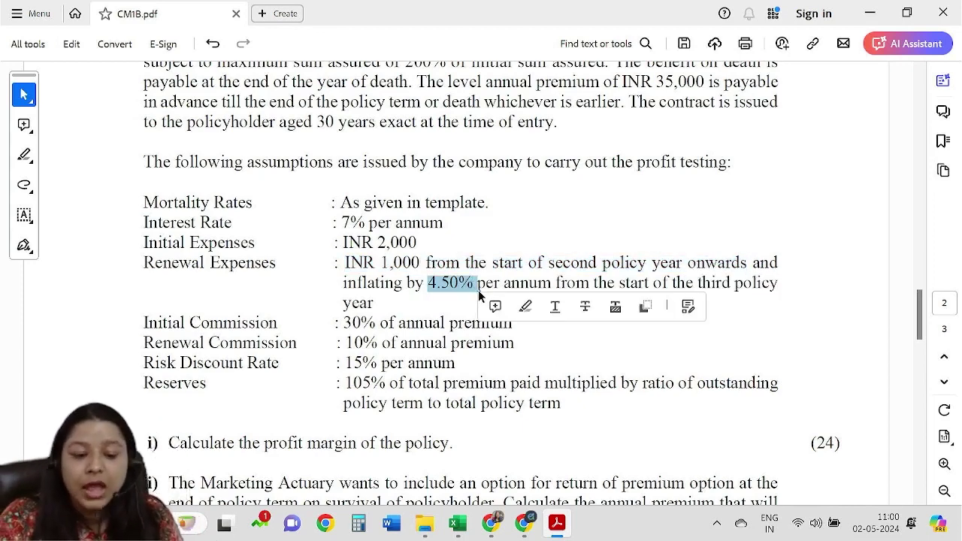
# Read down to the profit-margin question and switch back to the Excel workbook.
pyautogui.scroll(-2, 406, 279)
pyautogui.click(381, 314)
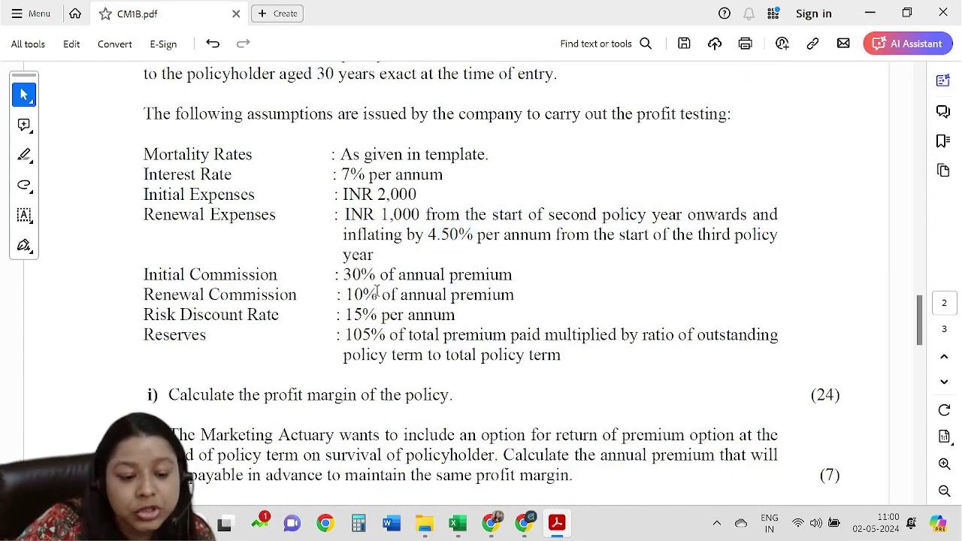
pyautogui.scroll(-2, 382, 319)
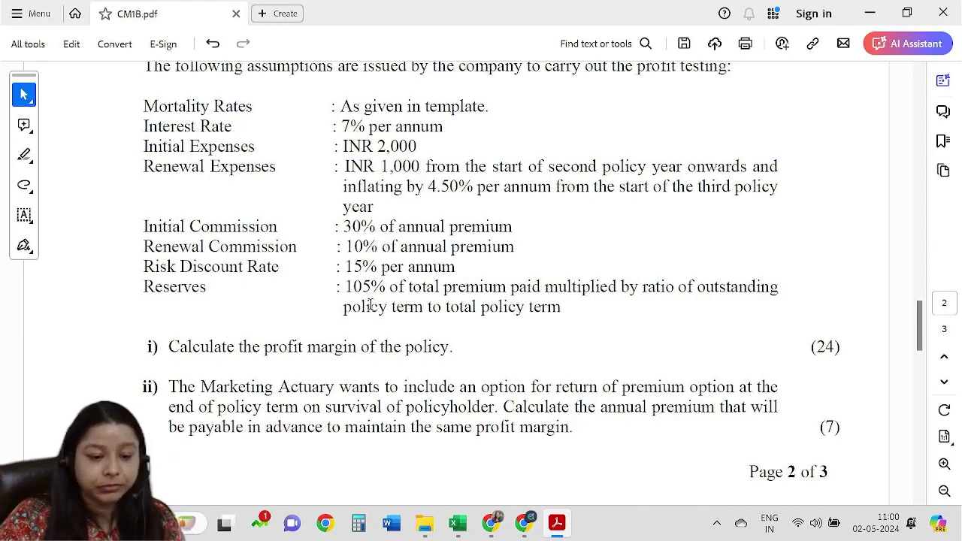
pyautogui.scroll(-2, 372, 319)
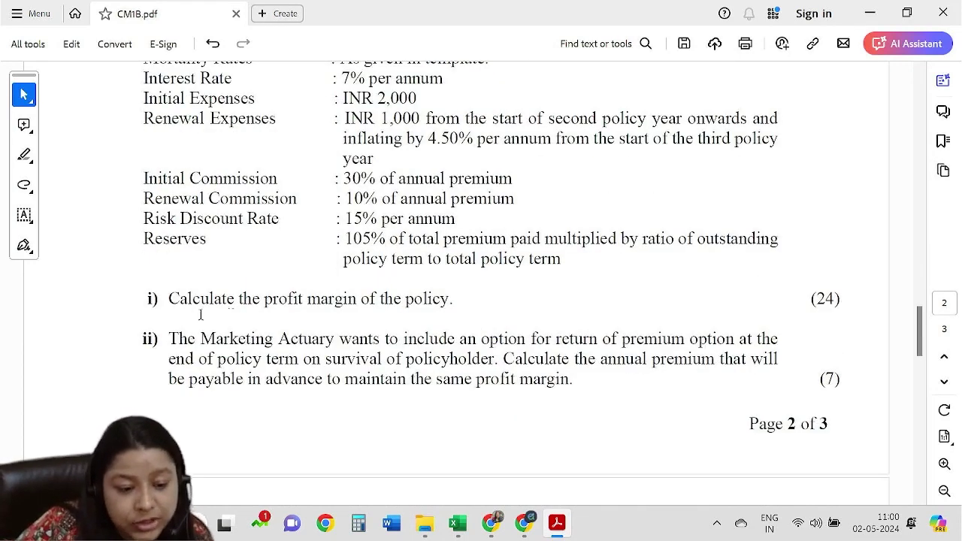
pyautogui.moveTo(169, 299); pyautogui.dragTo(450, 298)
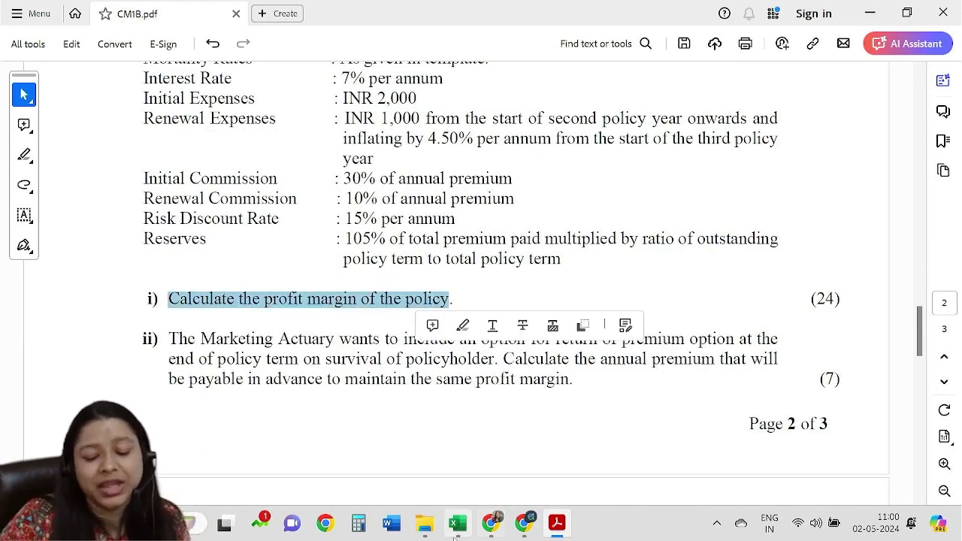
pyautogui.click(456, 531)
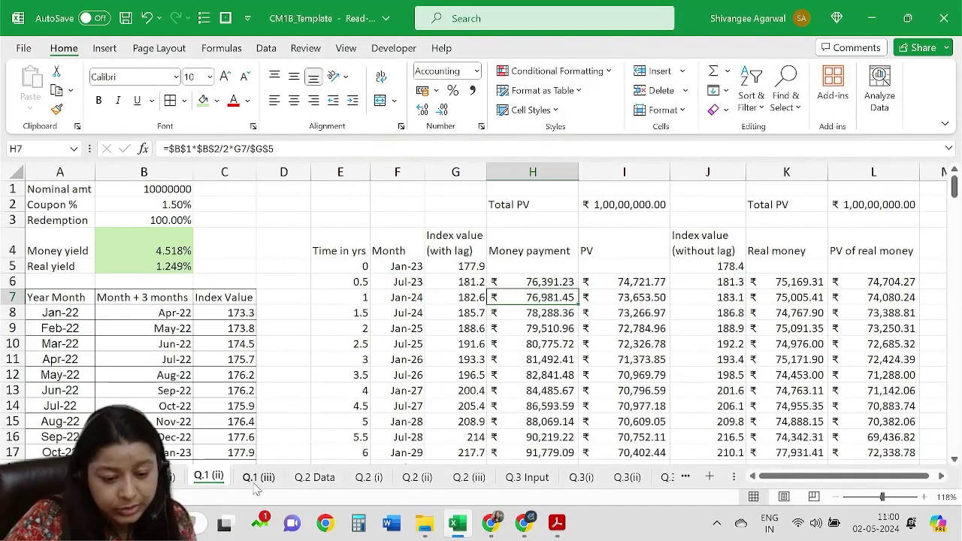
# View the mortality rates on the Q.2 Data sheet.
pyautogui.click(305, 478)
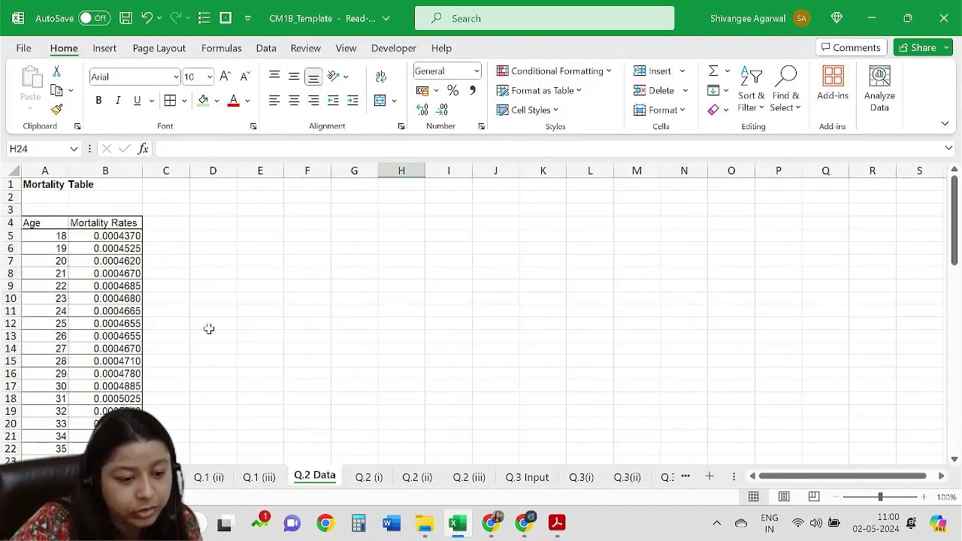
pyautogui.keyDown('ctrl'); pyautogui.scroll(1, 209, 329); pyautogui.keyUp('ctrl')
pyautogui.scroll(1, 225, 299)
pyautogui.scroll(1, 181, 258)
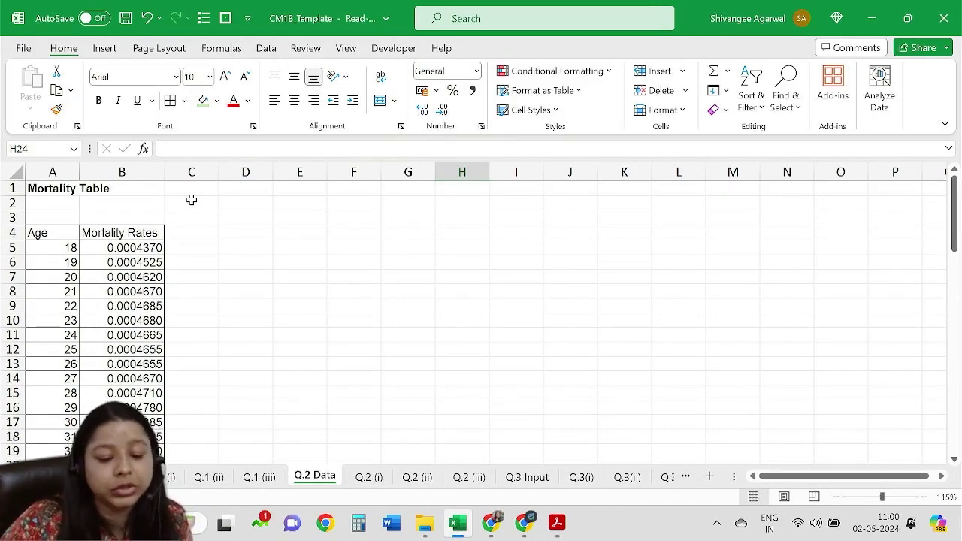
# Switch to the blank Q.2 (i) sheet.
pyautogui.click(365, 478)
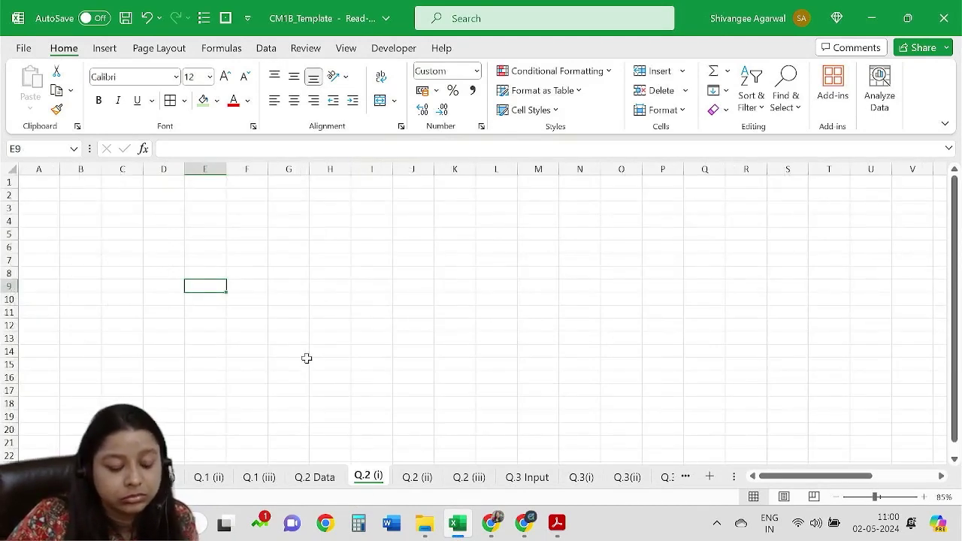
pyautogui.scroll(1, 310, 364)
pyautogui.moveTo(816, 476); pyautogui.dragTo(797, 476)
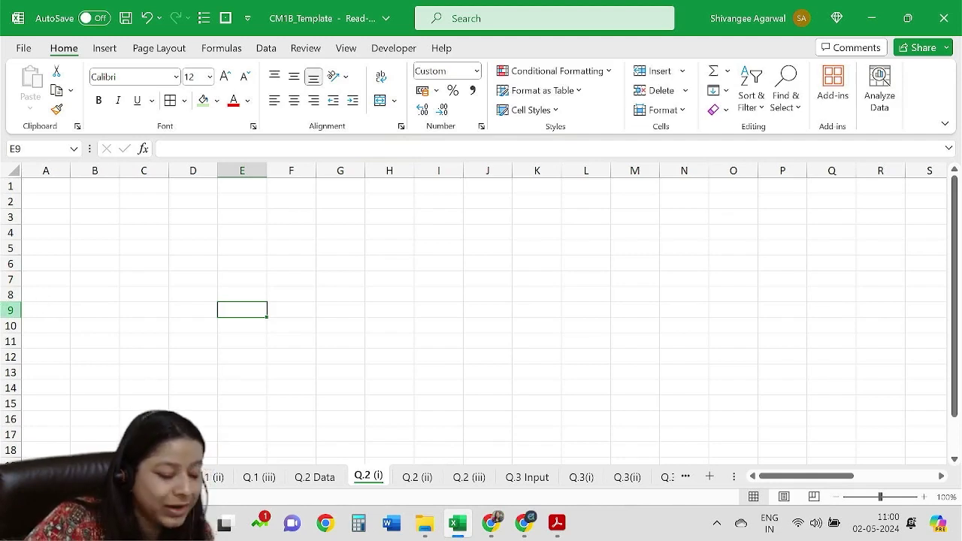
# Enter a Policy year heading in B3 with years 1 and 2, widening column B.
pyautogui.click(108, 219)
pyautogui.write('Policy year')
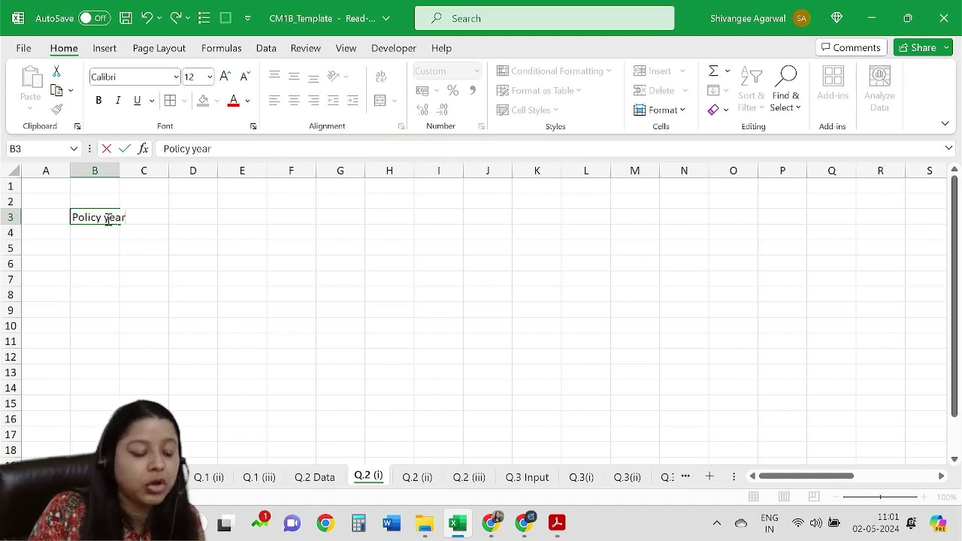
pyautogui.press('Return')
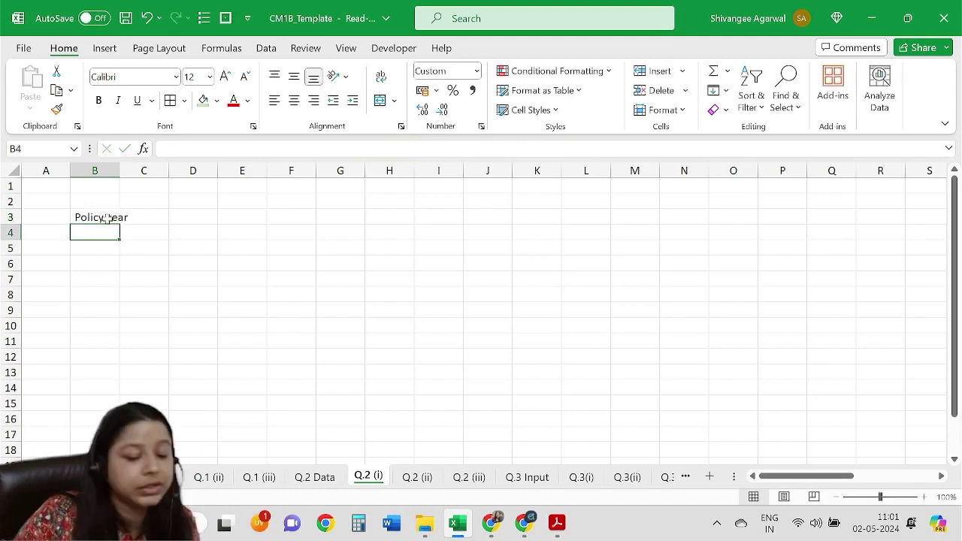
pyautogui.write('1')
pyautogui.press('Return')
pyautogui.write('2')
pyautogui.press('Return')
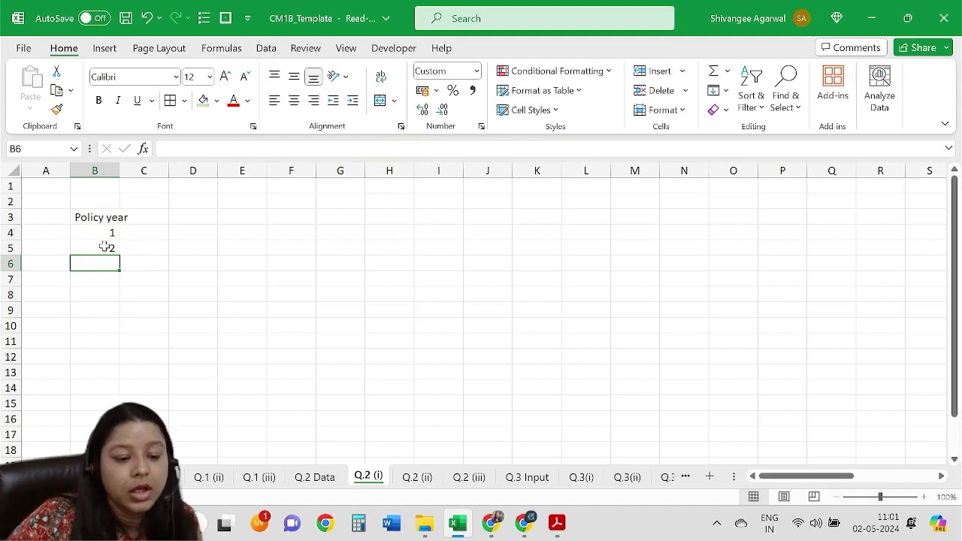
pyautogui.doubleClick(120, 170)
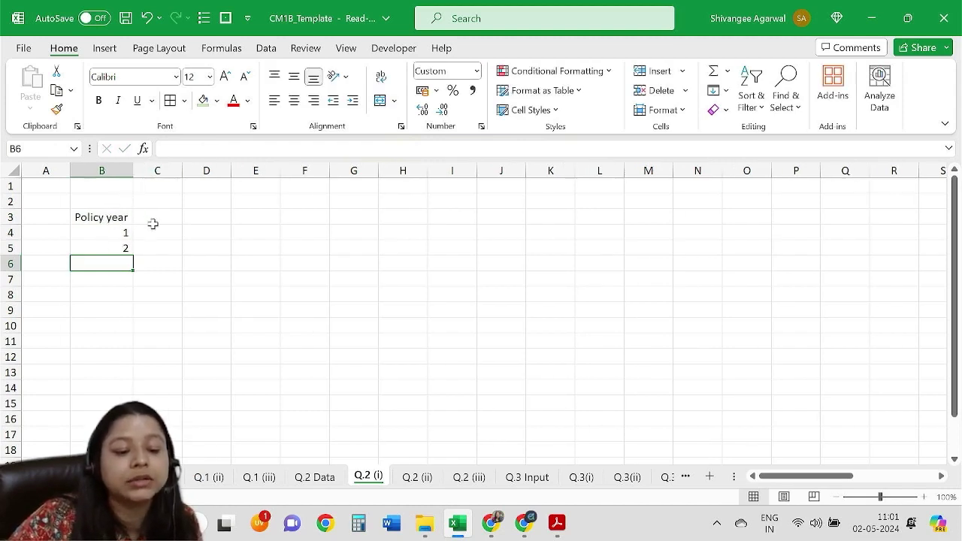
# Add the Age heading in C3.
pyautogui.click(169, 224)
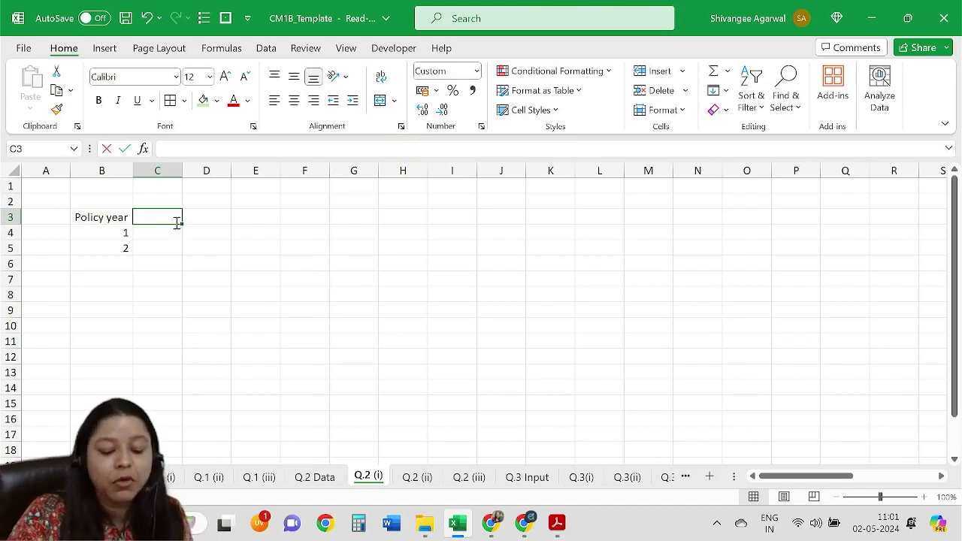
pyautogui.write('Age')
pyautogui.press('Tab')
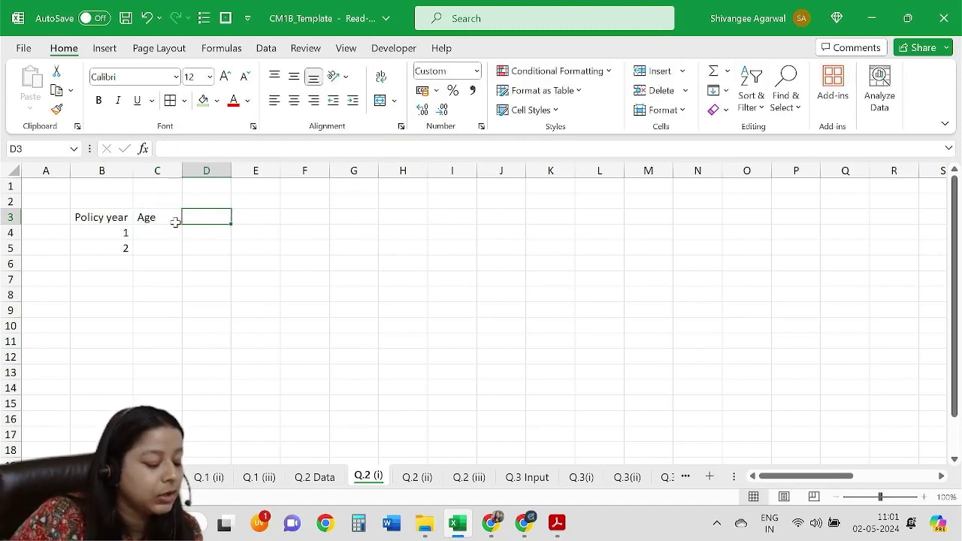
# Highlight 'at the end of the year of death.' in pink in the Q.2 text.
pyautogui.hotkey('alt', 'Tab')
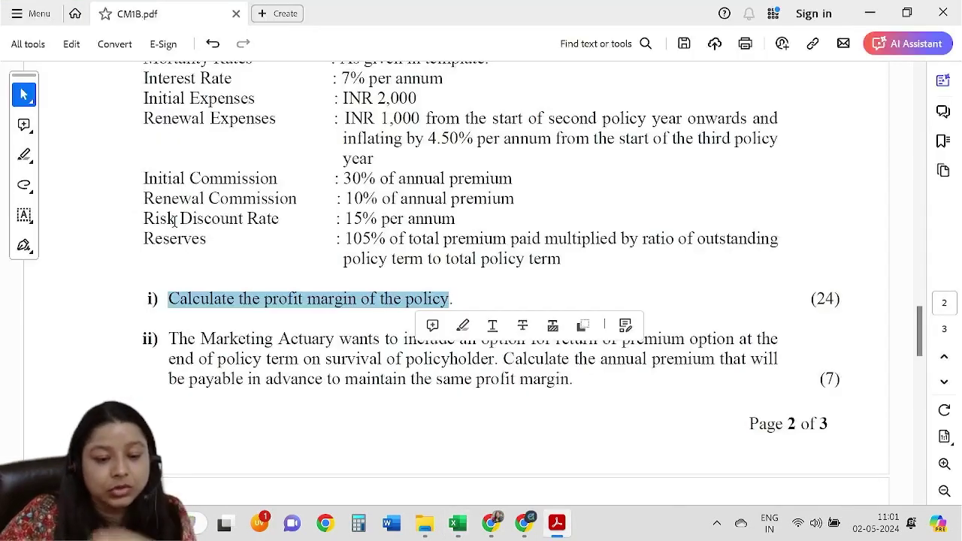
pyautogui.scroll(2, 272, 215)
pyautogui.scroll(2, 272, 216)
pyautogui.scroll(2, 412, 255)
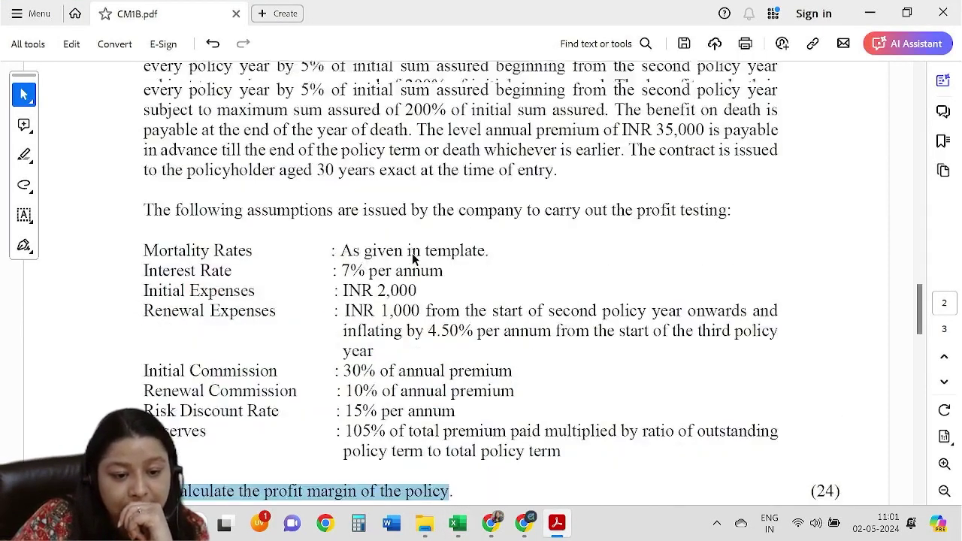
pyautogui.scroll(1, 412, 254)
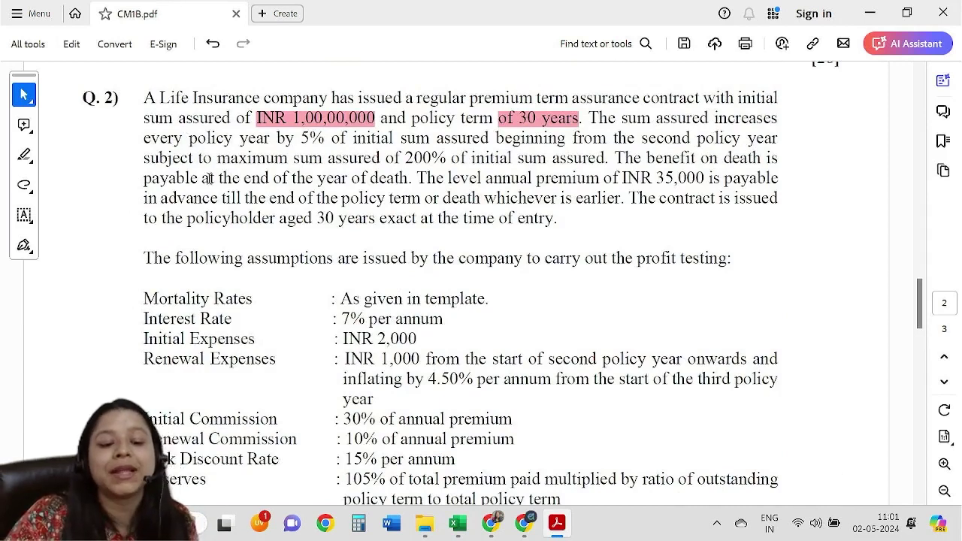
pyautogui.moveTo(202, 178)
pyautogui.mouseDown()
pyautogui.moveTo(487, 179)
pyautogui.moveTo(412, 179)
pyautogui.mouseUp()
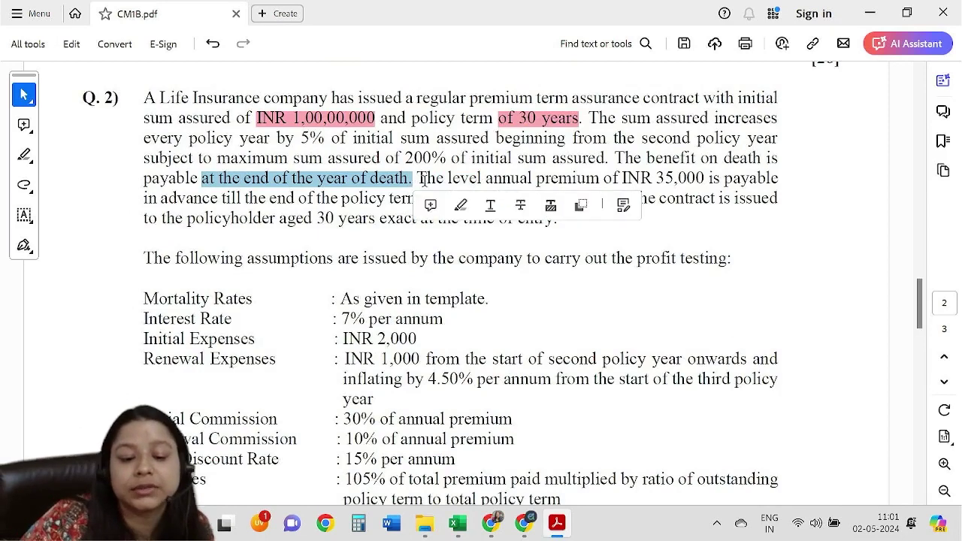
pyautogui.click(458, 206)
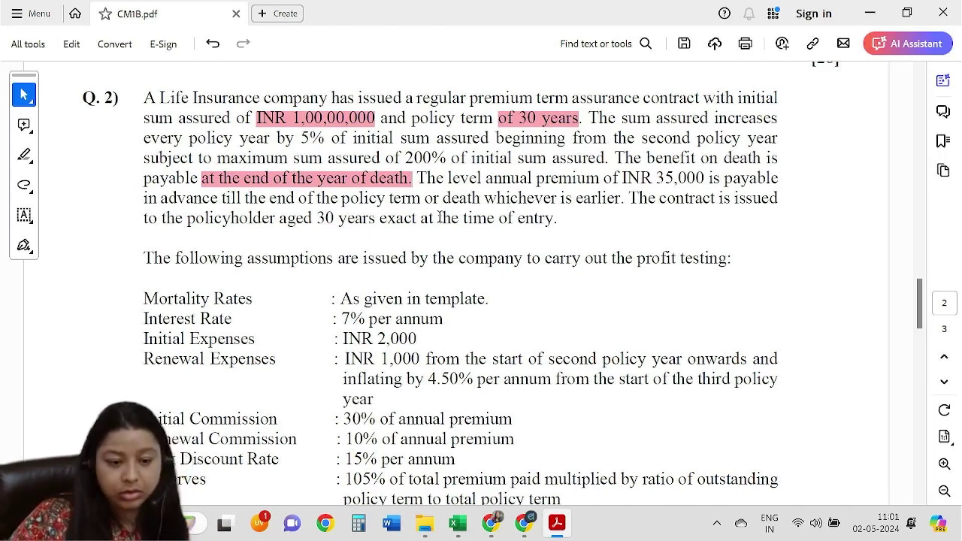
# Enter Premium, Expenses, Commission and Death Benefit headings in D3:G3.
pyautogui.hotkey('alt', 'Tab')
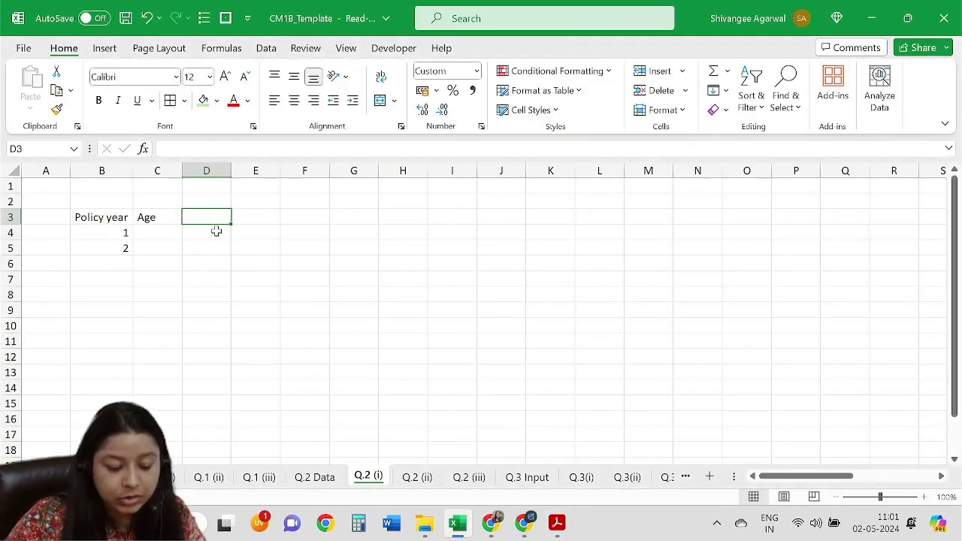
pyautogui.write('Pr')
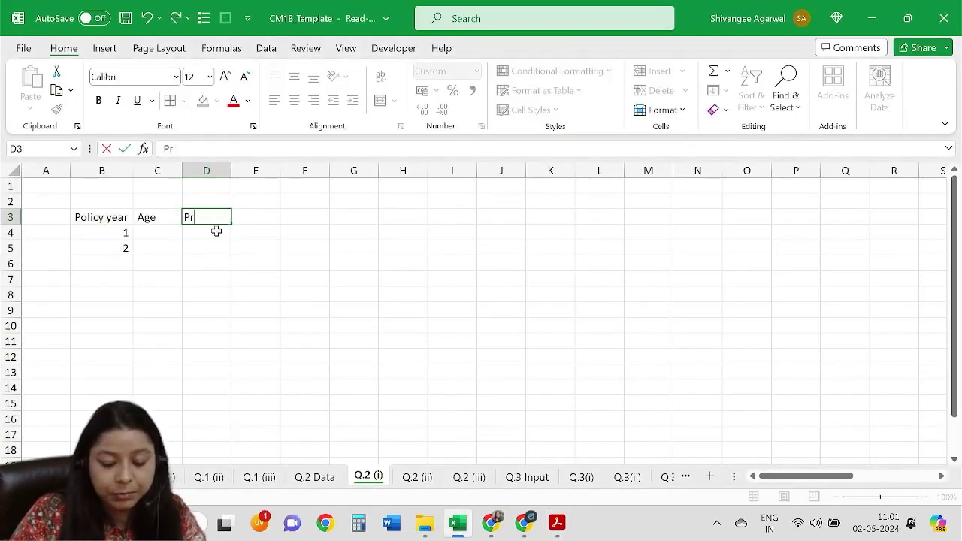
pyautogui.write('emium')
pyautogui.press('Tab')
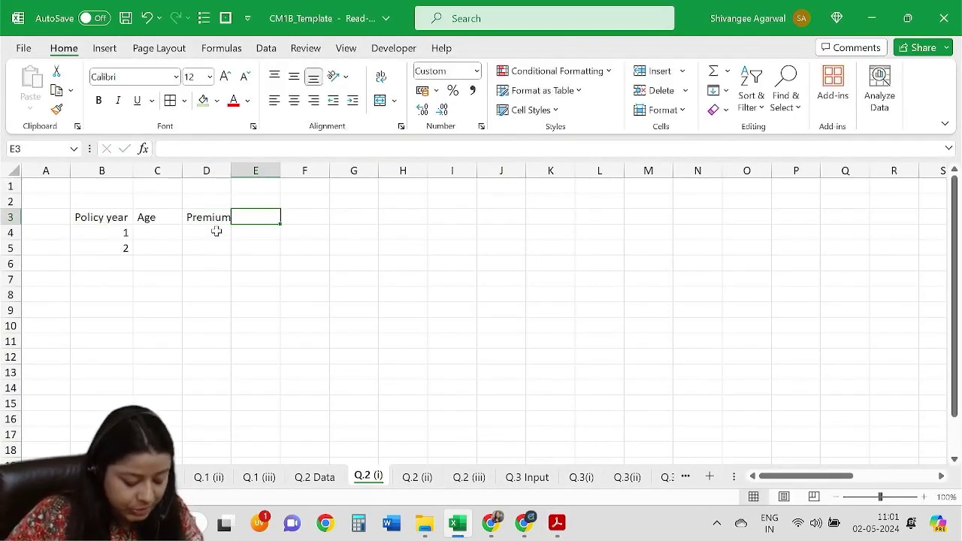
pyautogui.write('E')
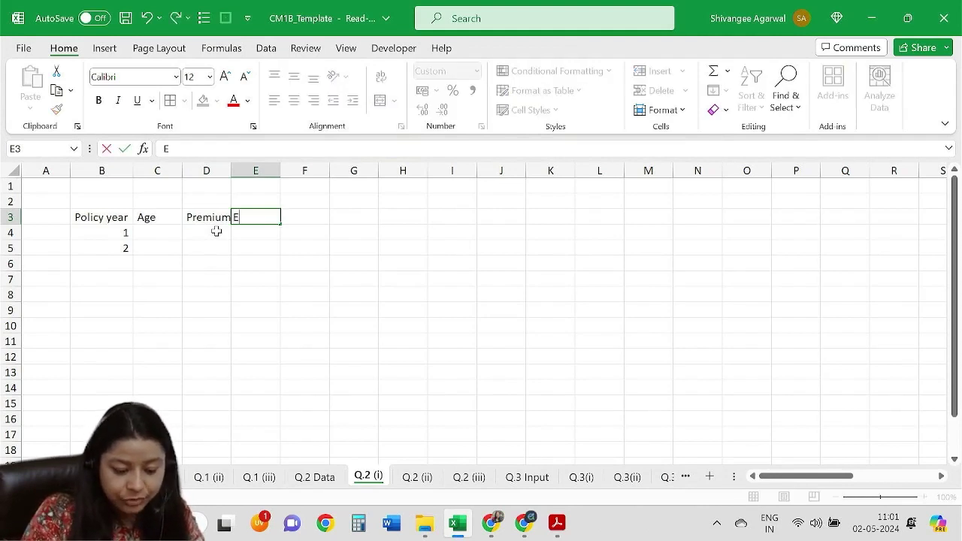
pyautogui.write('xoenses')
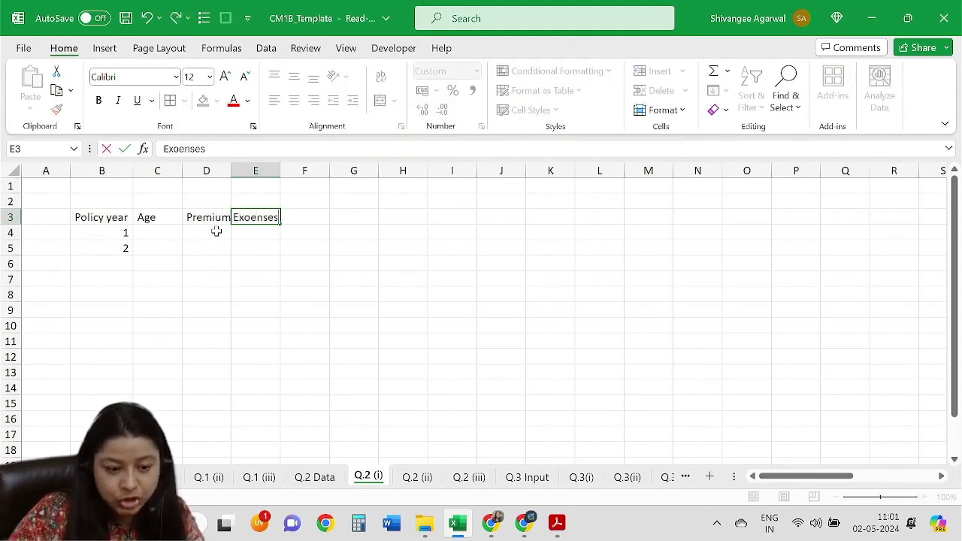
pyautogui.press('BackSpace')
pyautogui.press('BackSpace')
pyautogui.press('BackSpace')
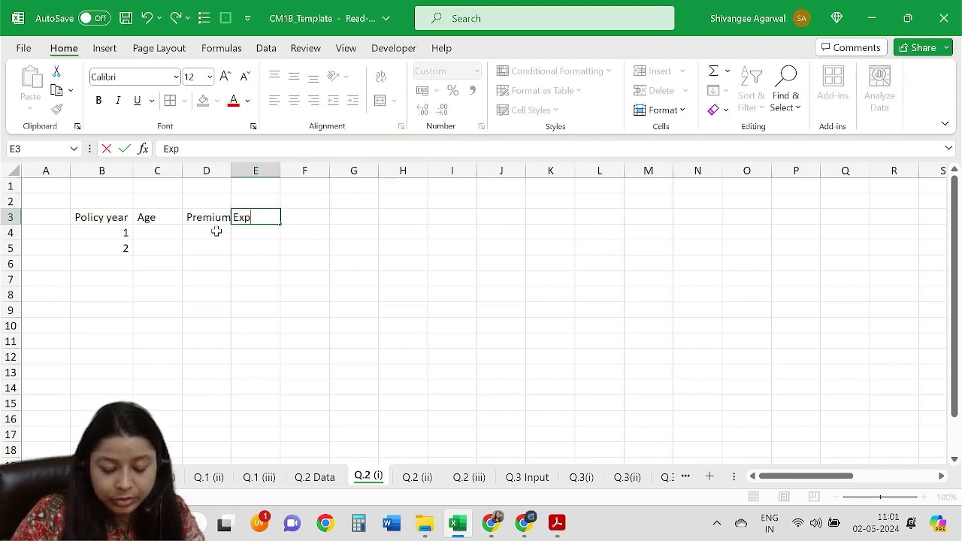
pyautogui.write('enses')
pyautogui.press('Tab')
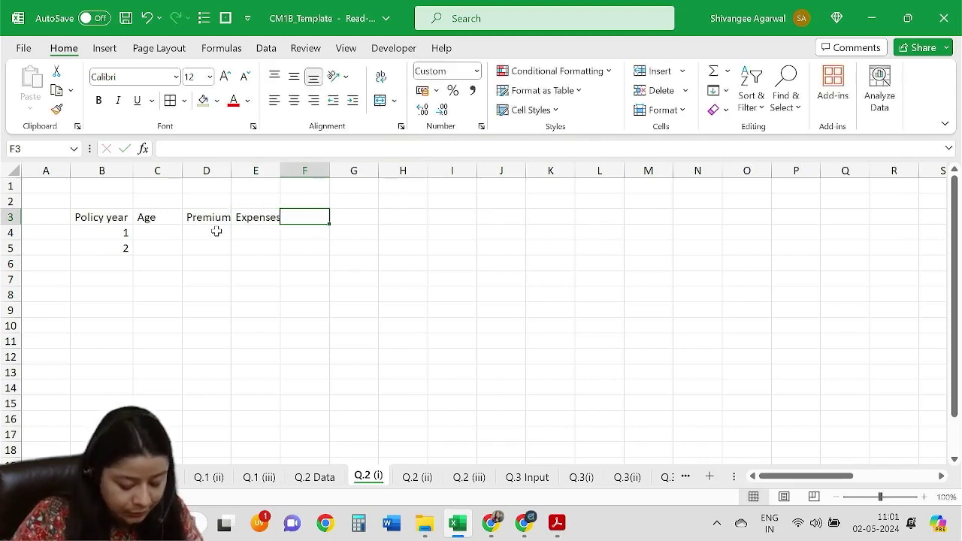
pyautogui.write('Commi')
pyautogui.write('sssi')
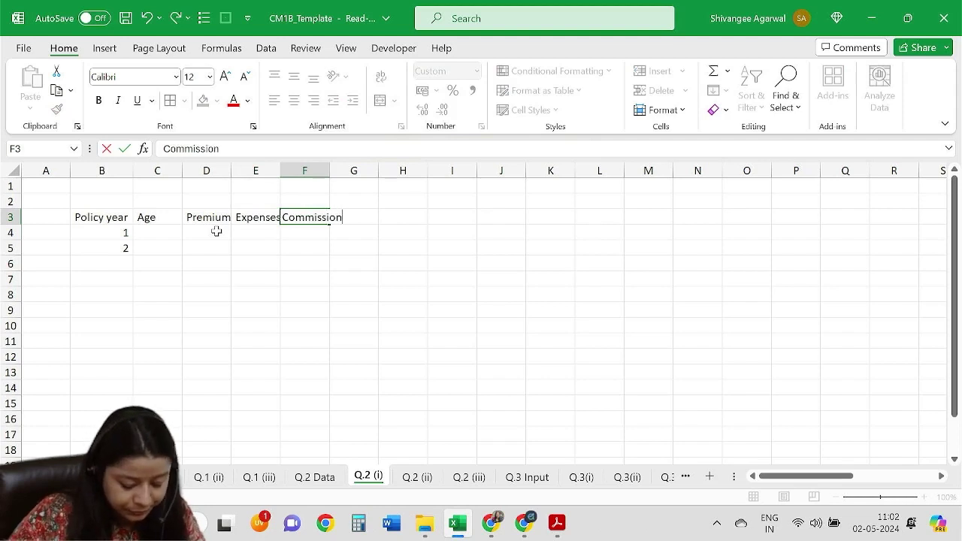
pyautogui.press('Tab')
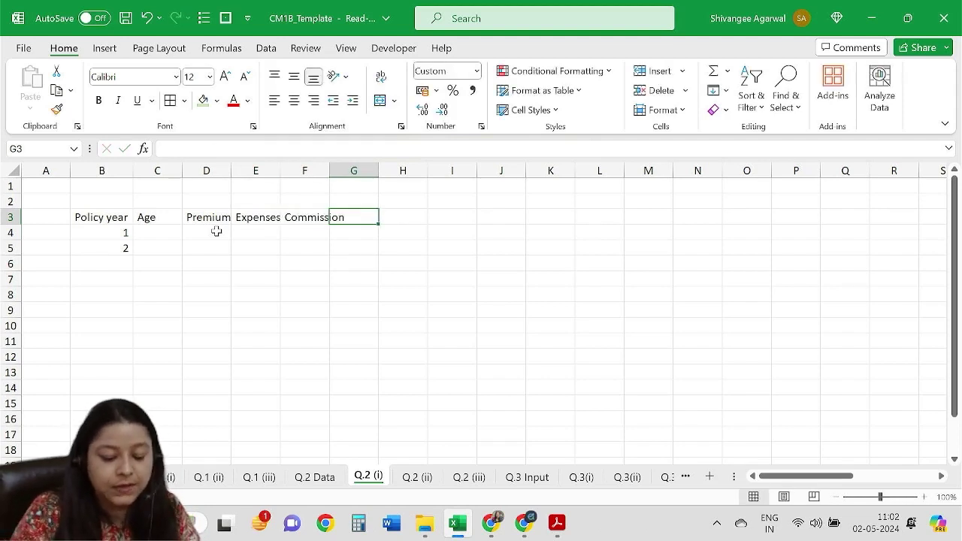
pyautogui.write('Death Benefit')
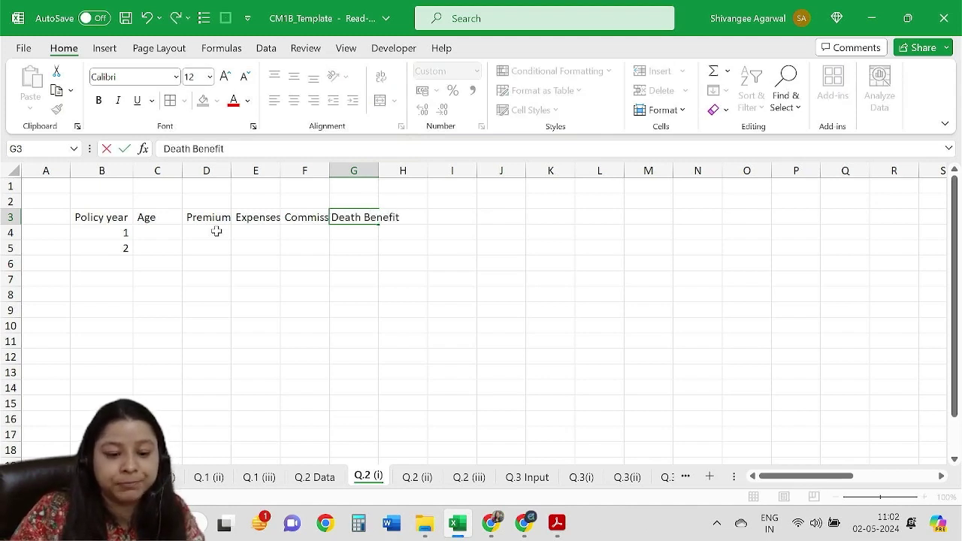
pyautogui.press('Return')
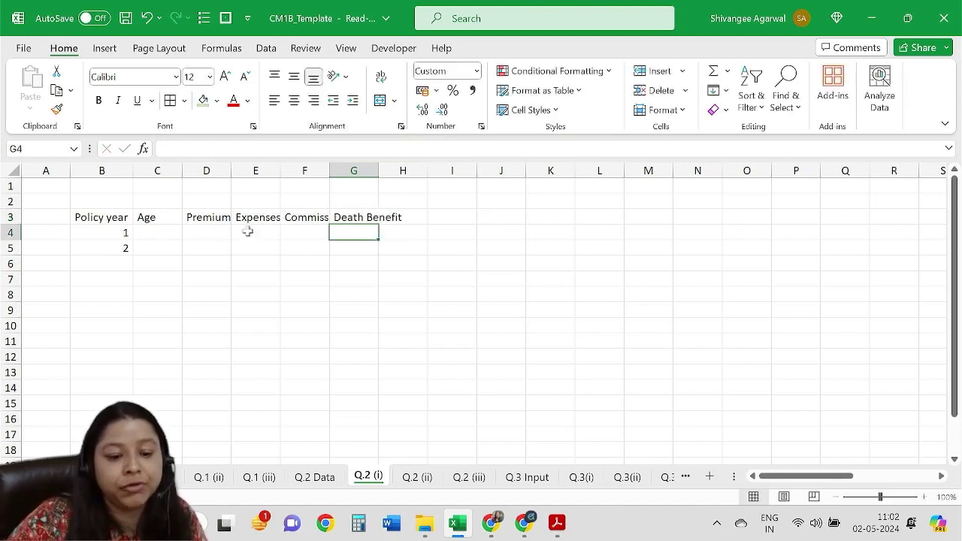
# Insert a new column G before Death Benefit headed Prob of death.
pyautogui.click(361, 166)
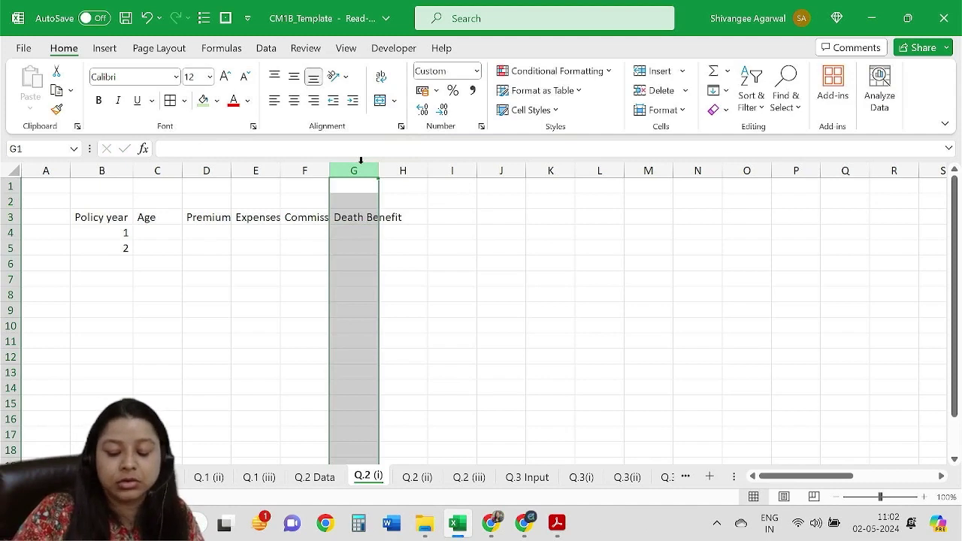
pyautogui.hotkey('ctrl', 'shift', '+')
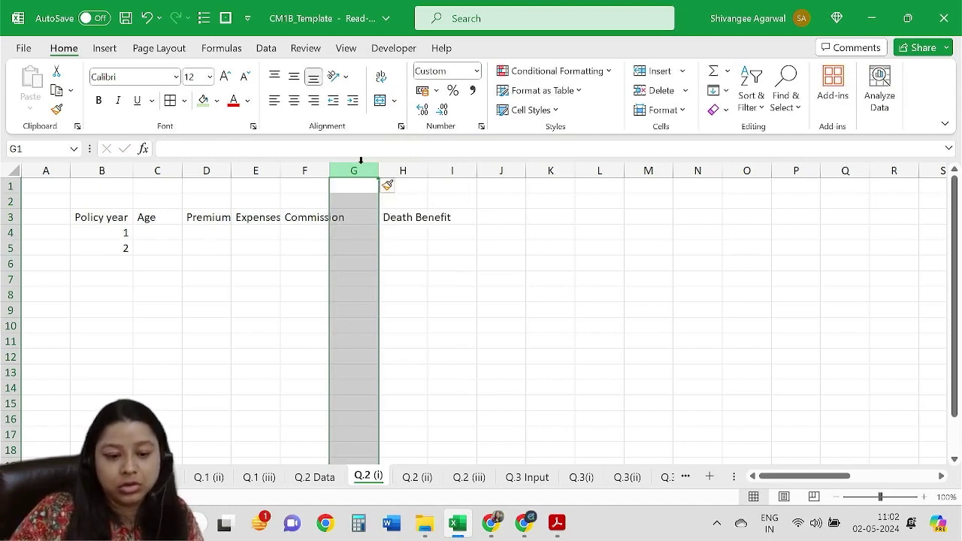
pyautogui.press('Down')
pyautogui.press('Down')
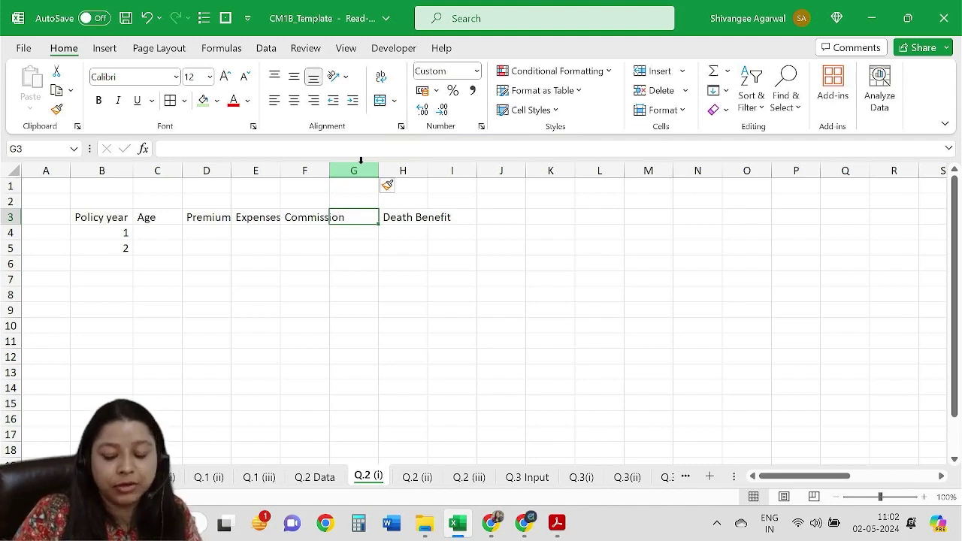
pyautogui.write('Prob')
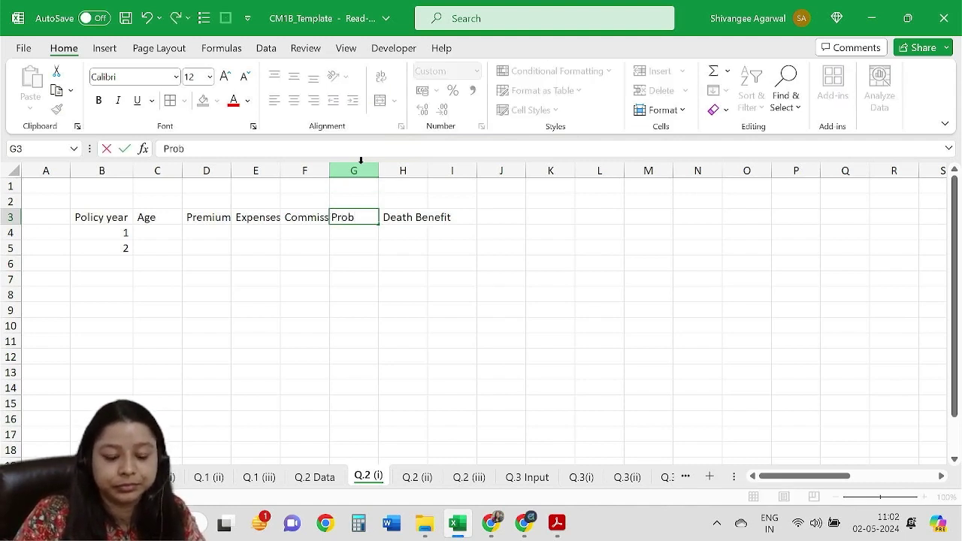
pyautogui.write(' of deat')
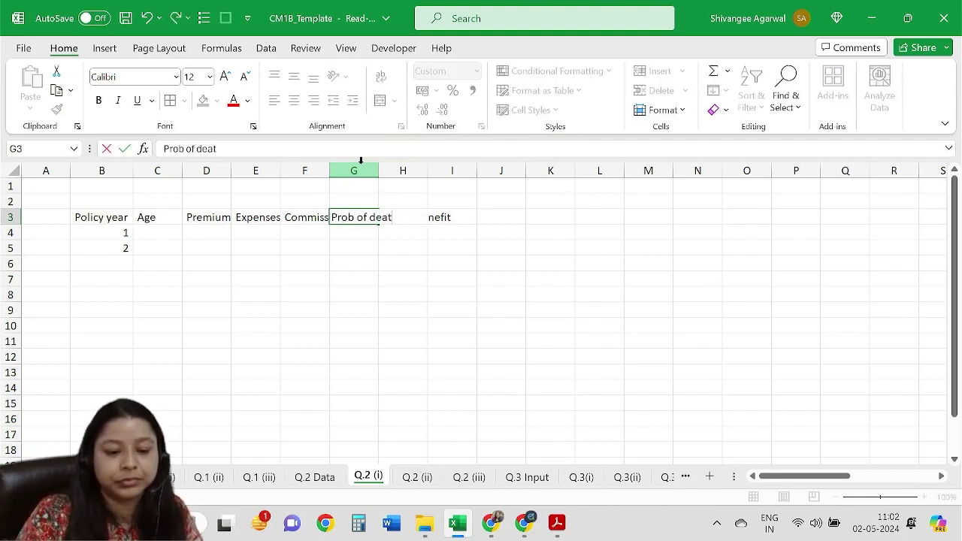
pyautogui.write('h')
pyautogui.press('Return')
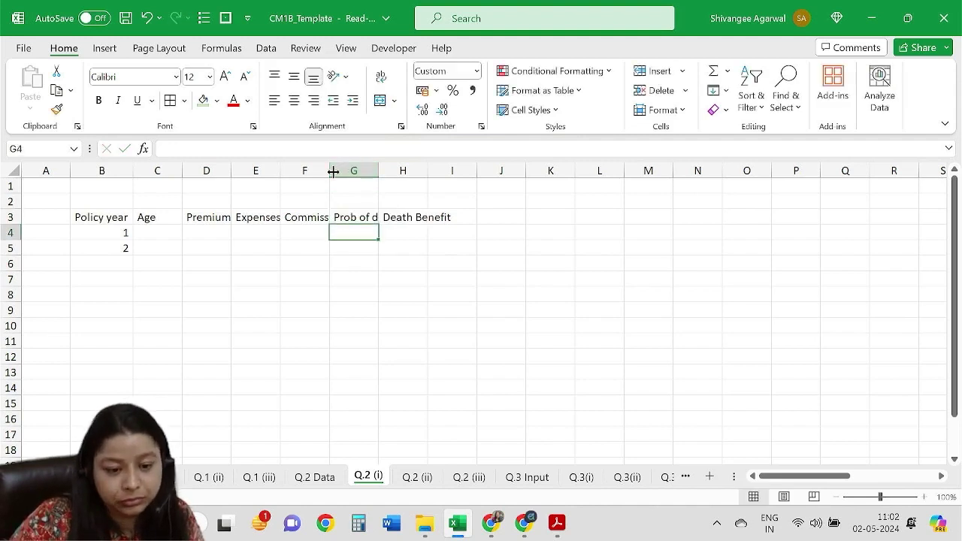
# Wrap the row 3 headings and widen the Commission column.
pyautogui.click(10, 217)
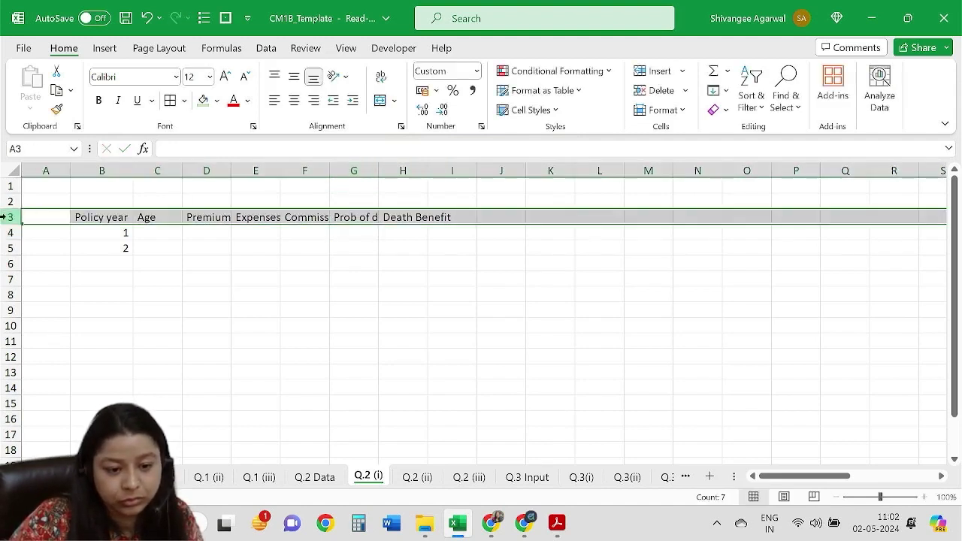
pyautogui.click(382, 78)
pyautogui.click(441, 232)
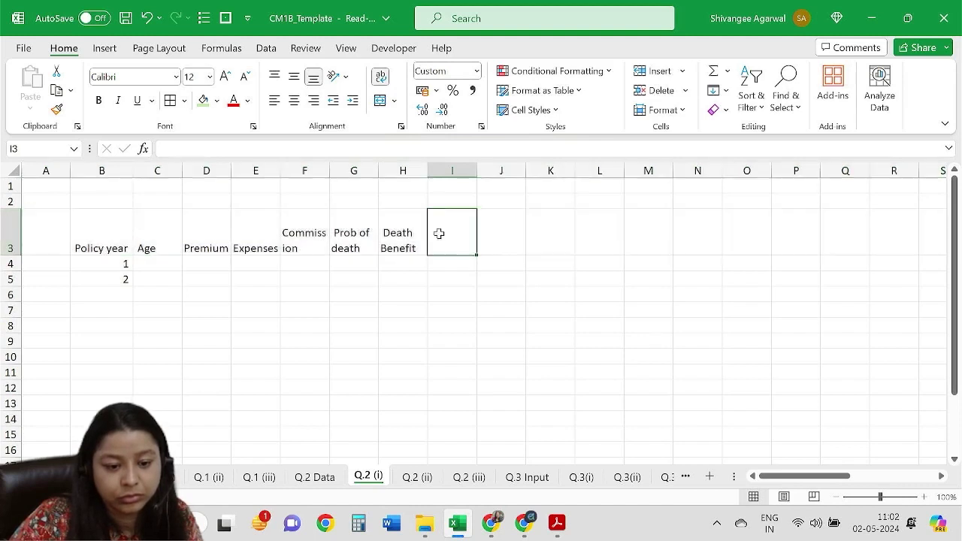
pyautogui.moveTo(330, 171); pyautogui.dragTo(344, 171)
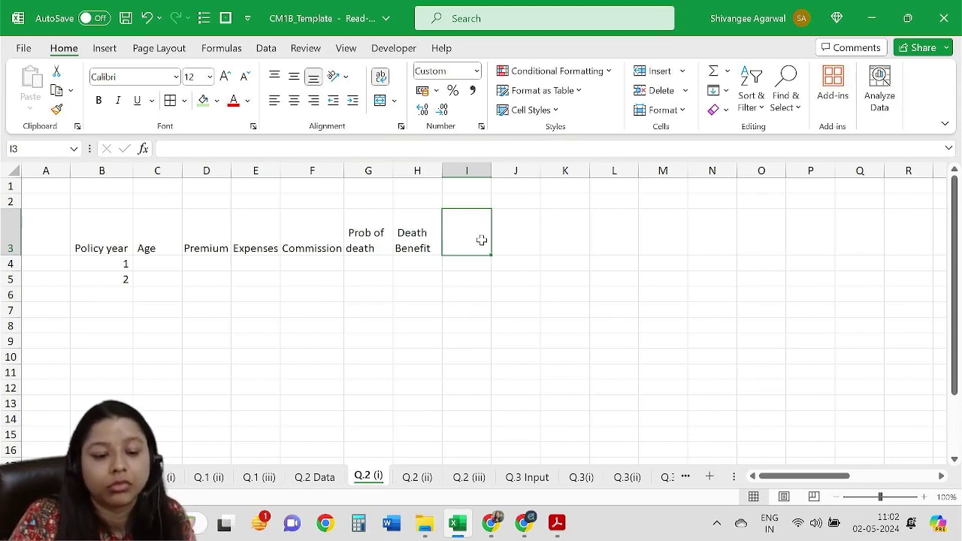
# Add a Net cashflow heading in I3 and fill Policy year from 1 to 30.
pyautogui.write('Net')
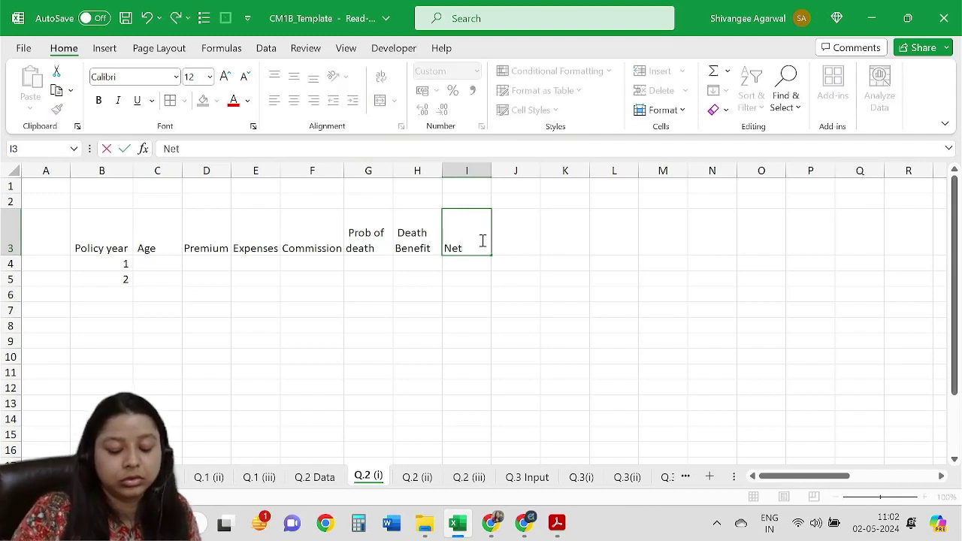
pyautogui.write(' cashfl')
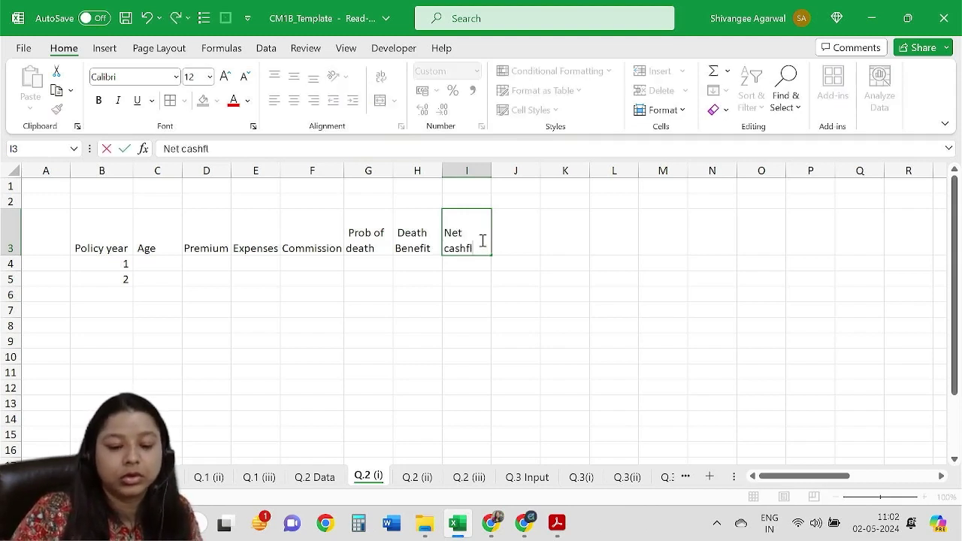
pyautogui.write('ow')
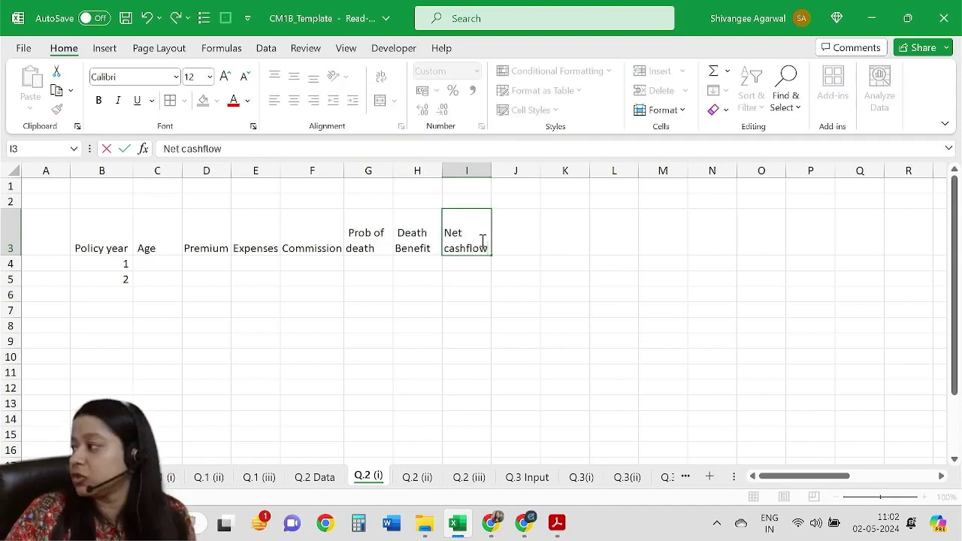
pyautogui.click(110, 251)
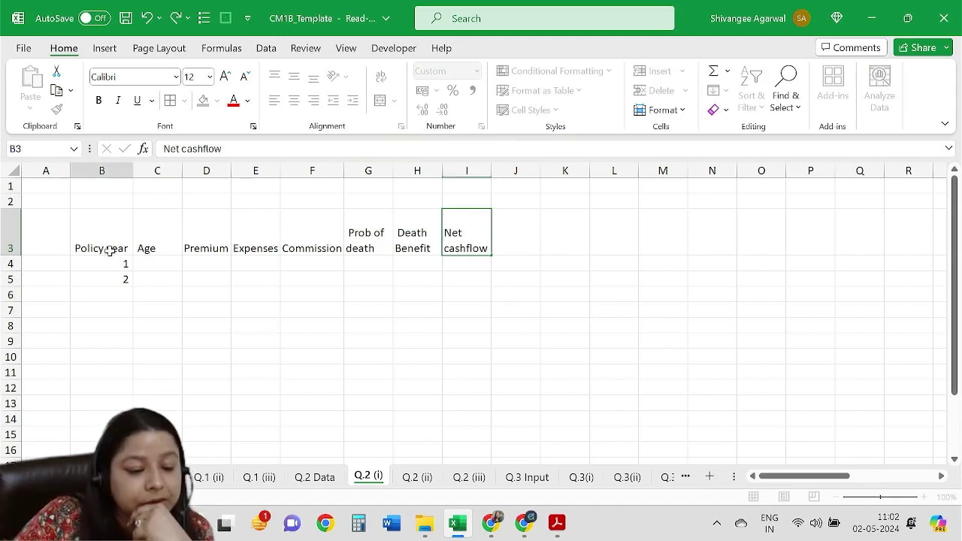
pyautogui.moveTo(110, 251)
pyautogui.mouseDown()
pyautogui.moveTo(128, 421)
pyautogui.moveTo(147, 170)
pyautogui.moveTo(138, 236)
pyautogui.mouseUp()
pyautogui.scroll(4, 252, 263)
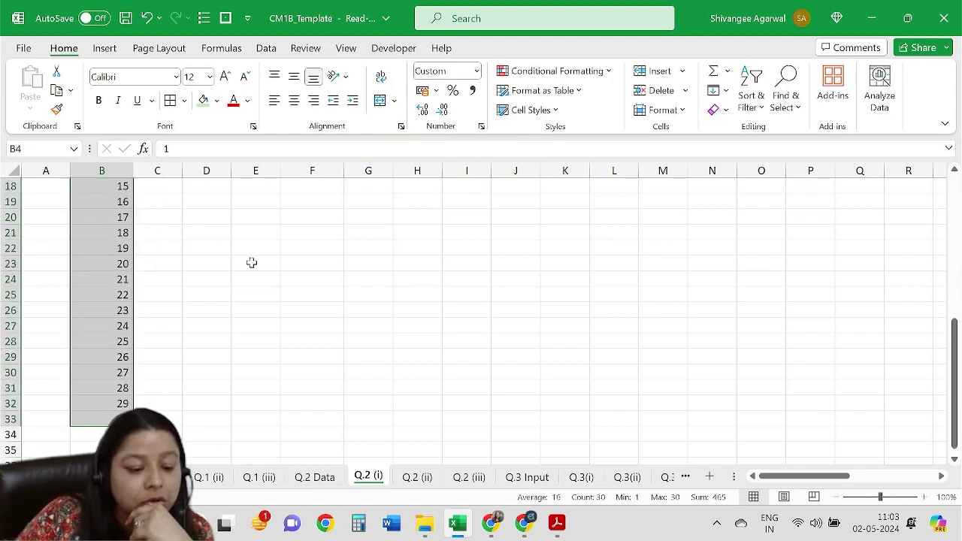
pyautogui.scroll(4, 170, 247)
# Fill the Age column starting at 30, 31 and extend the series down.
pyautogui.scroll(2, 163, 249)
pyautogui.click(158, 263)
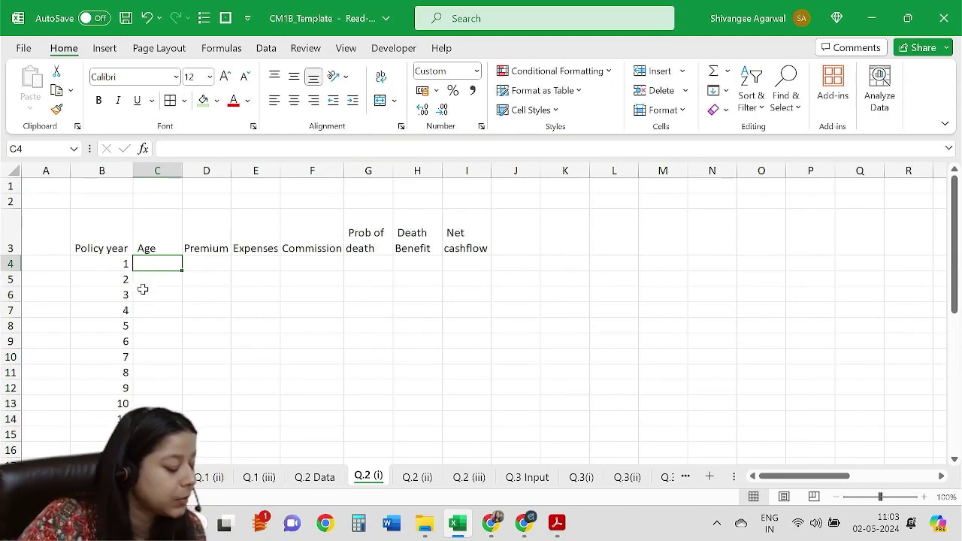
pyautogui.hotkey('alt', 'Tab')
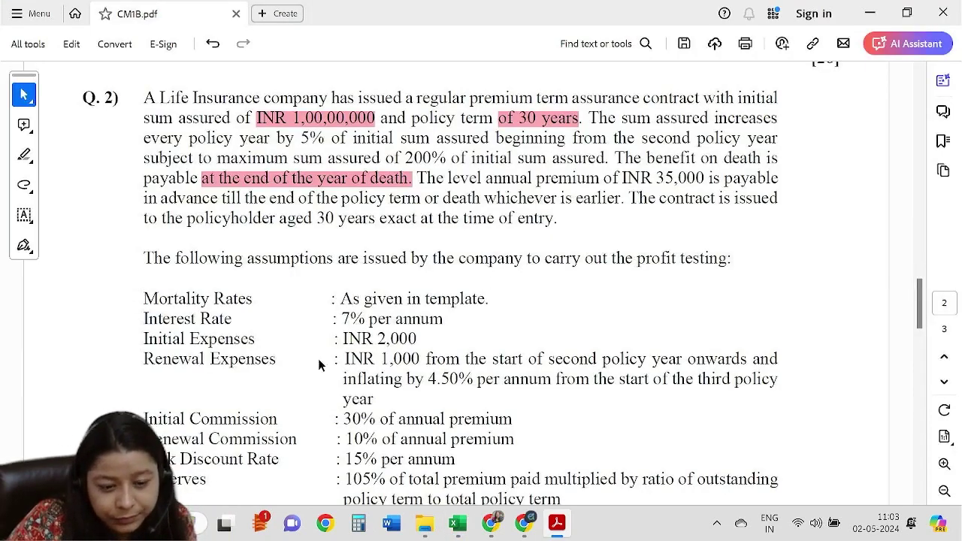
pyautogui.scroll(-1, 328, 384)
pyautogui.scroll(1, 397, 414)
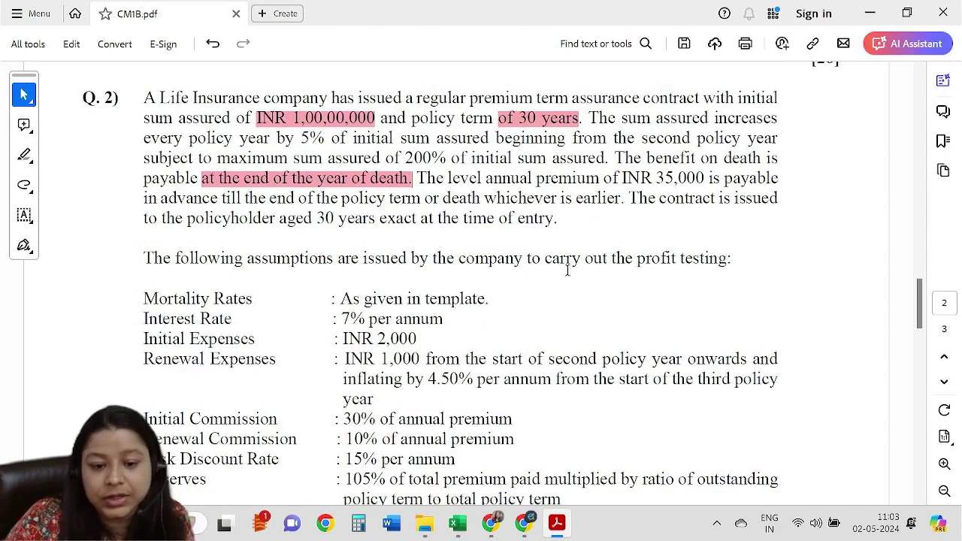
pyautogui.hotkey('alt', 'Tab')
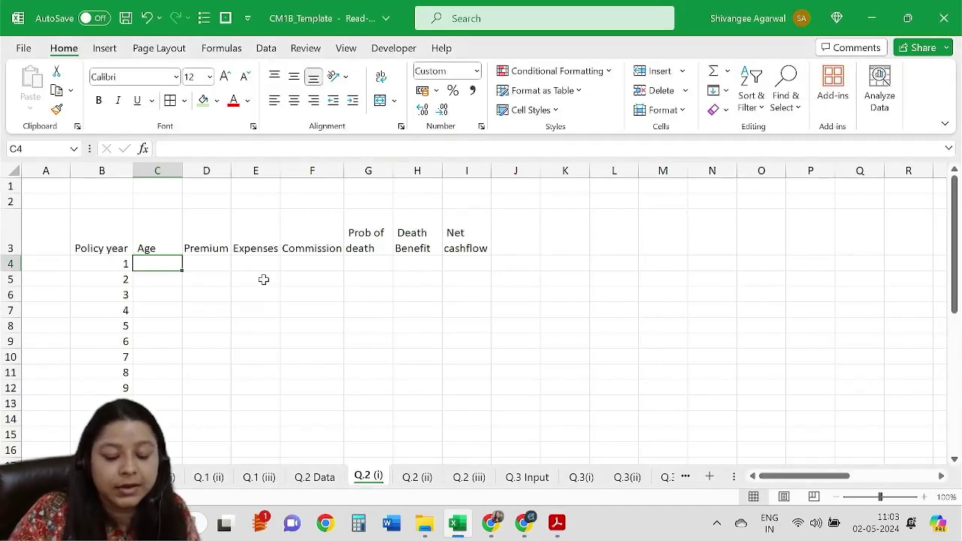
pyautogui.write('30')
pyautogui.press('Return')
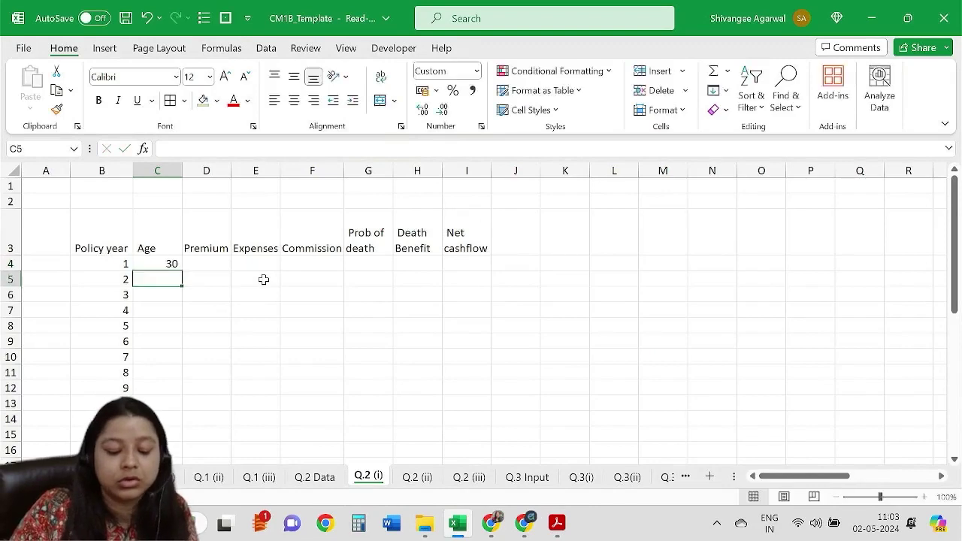
pyautogui.write('31')
pyautogui.press('Return')
pyautogui.moveTo(175, 257); pyautogui.dragTo(168, 276)
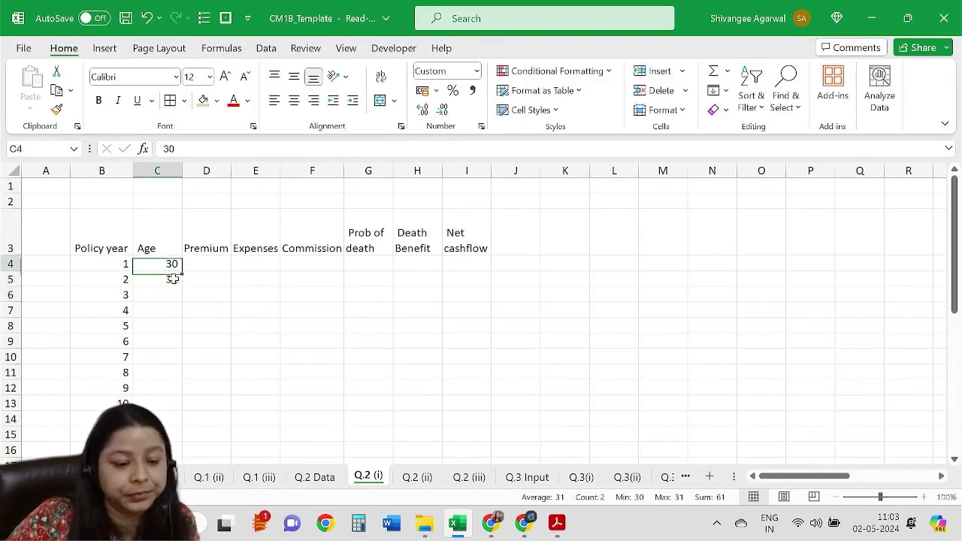
pyautogui.doubleClick(180, 286)
# Enter the 35,000 year-1 premium in D4, then open the Q.2 Data mortality table.
pyautogui.click(223, 263)
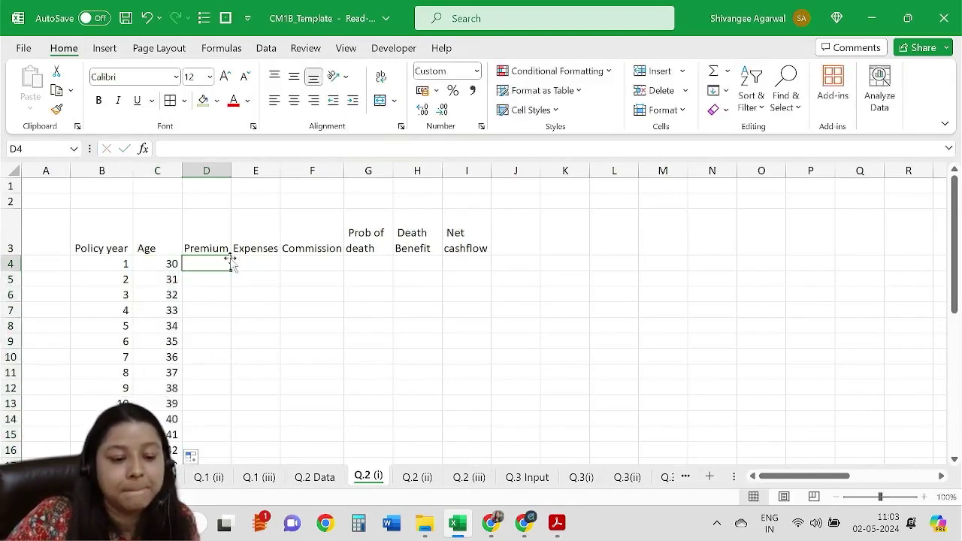
pyautogui.hotkey('alt', 'Tab')
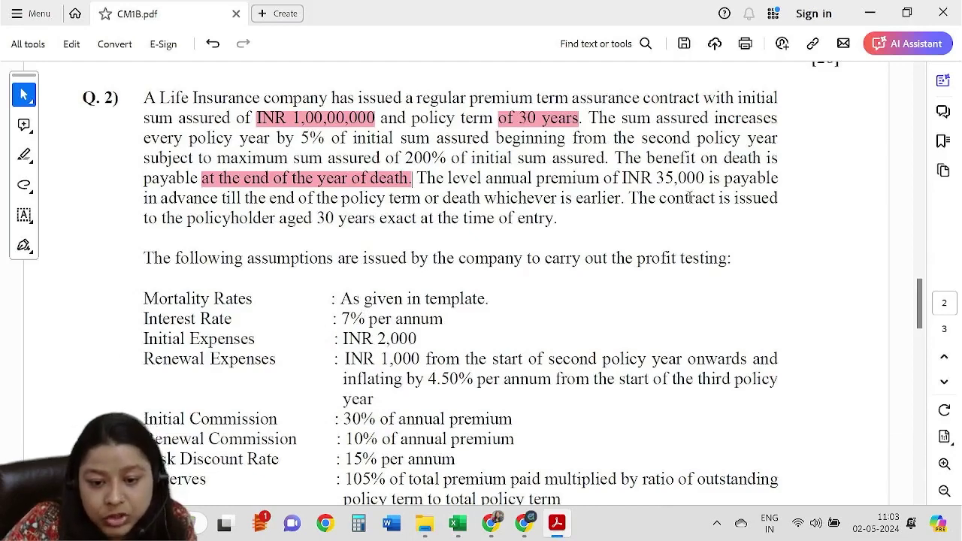
pyautogui.hotkey('alt', 'Tab')
pyautogui.write('35')
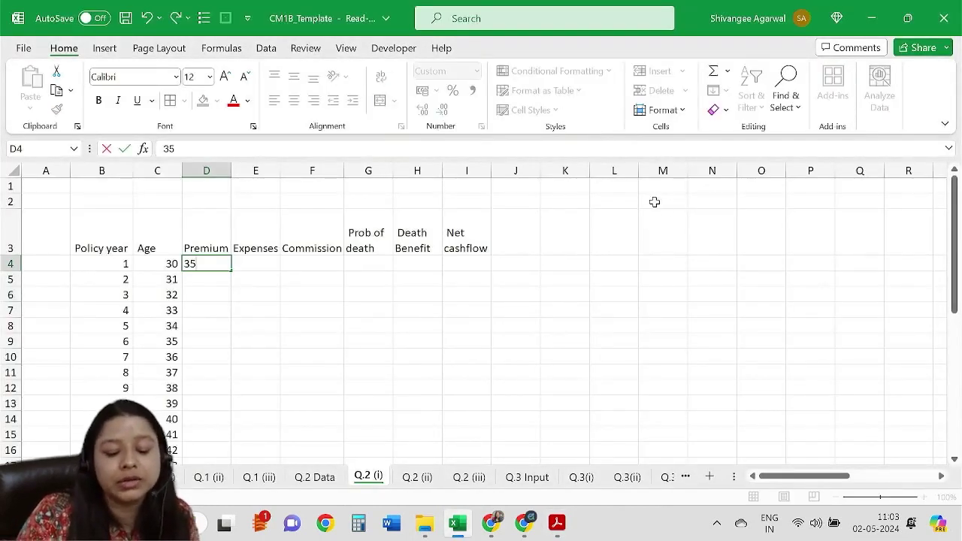
pyautogui.write(',000')
pyautogui.press('Return')
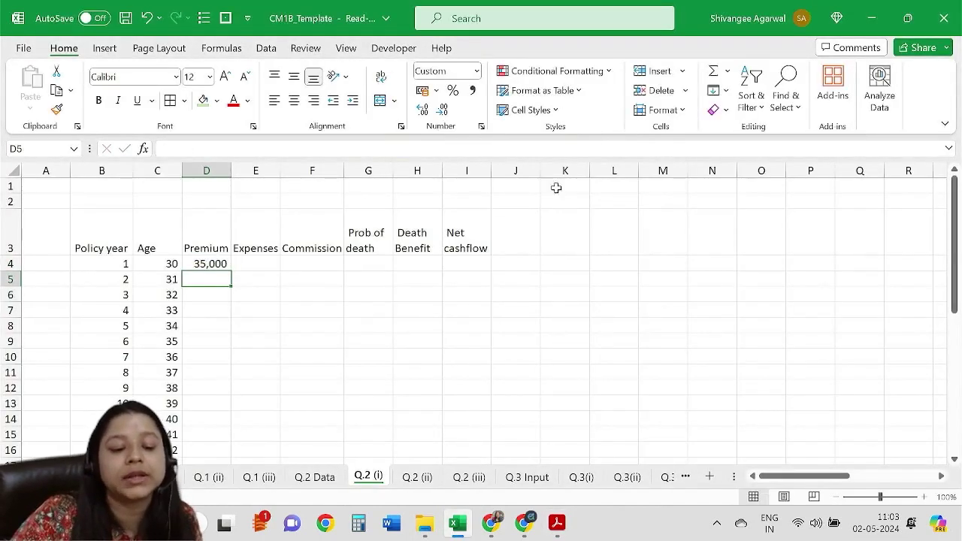
pyautogui.click(225, 266)
pyautogui.hotkey('alt', 'Tab')
pyautogui.hotkey('alt', 'Tab')
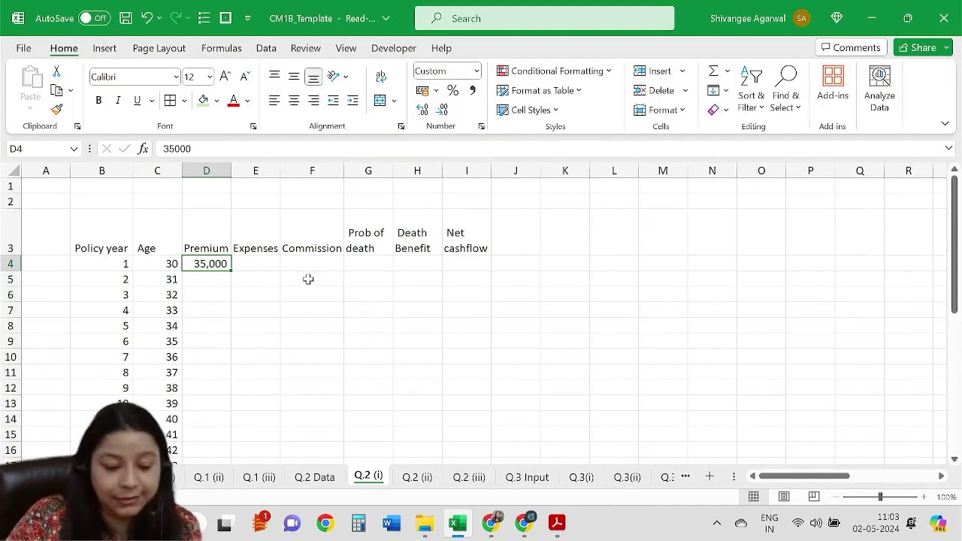
pyautogui.click(300, 475)
# Check a mortality rate on Q.2 Data and return to the Q.2 (i) sheet.
pyautogui.click(95, 259)
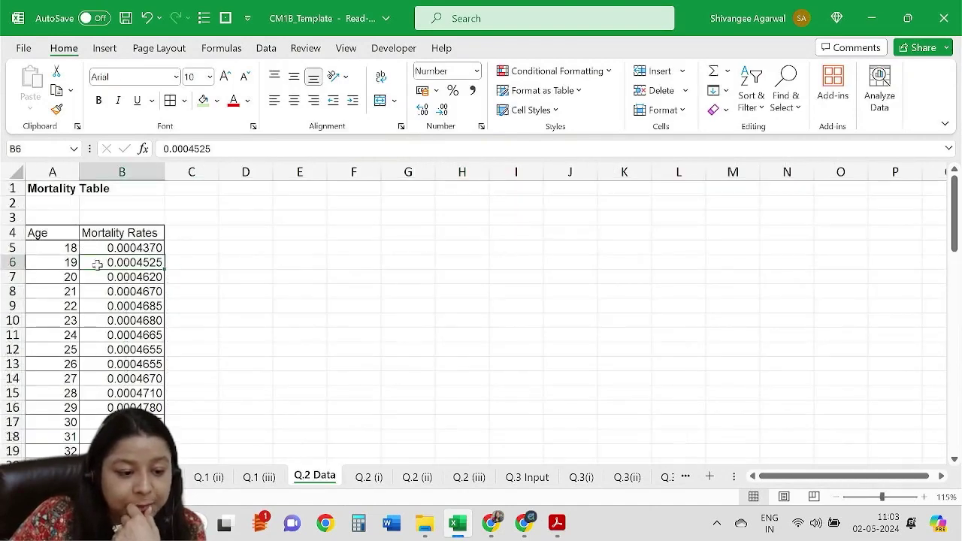
pyautogui.click(368, 476)
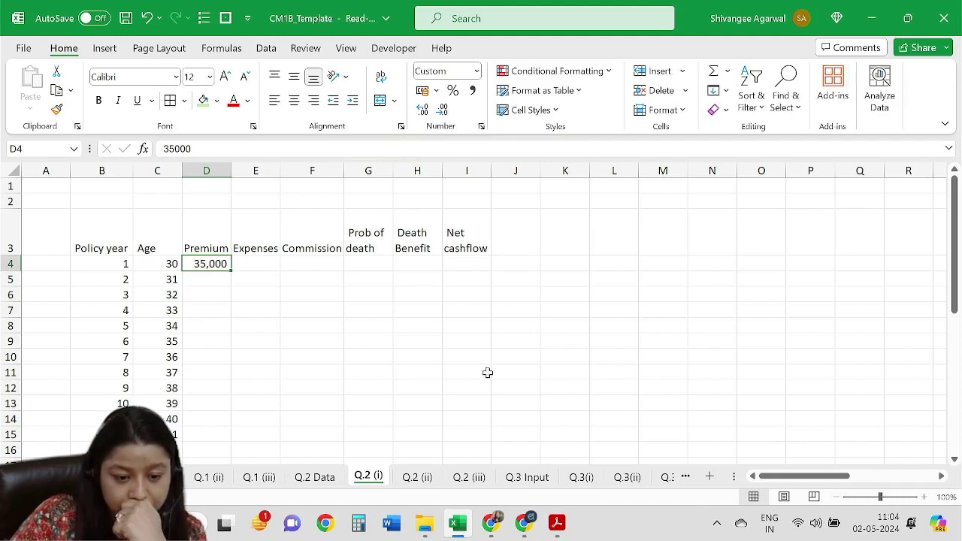
# Insert a new column before Prob of death headed 'Interest' and widen it to fit.
pyautogui.click(357, 170)
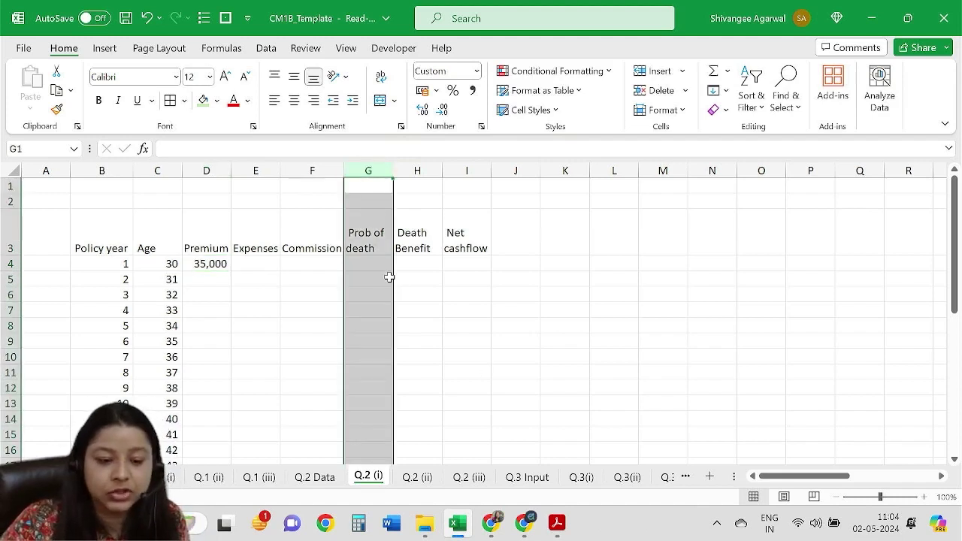
pyautogui.hotkey('ctrl', 'shift', '+')
pyautogui.click(376, 245)
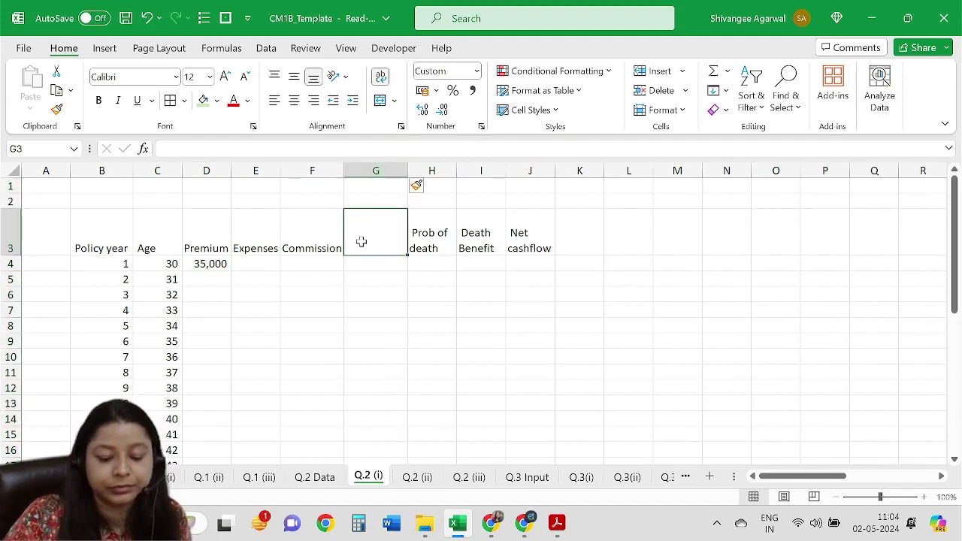
pyautogui.write('Interest')
pyautogui.press('Return')
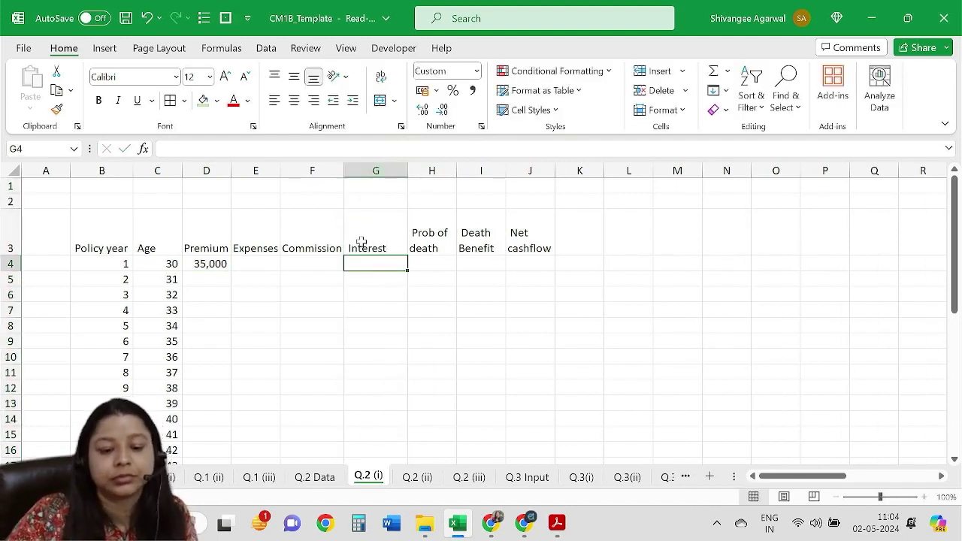
pyautogui.doubleClick(407, 171)
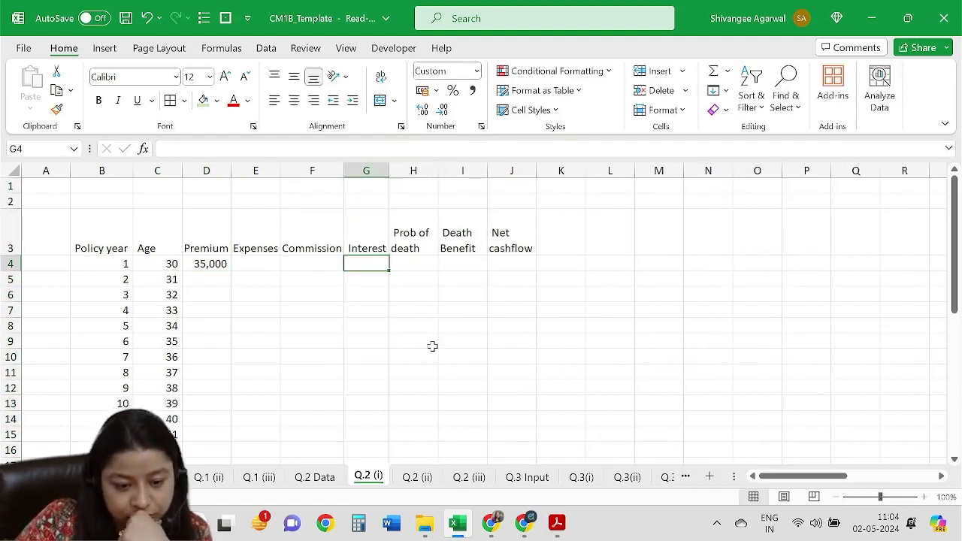
pyautogui.moveTo(389, 177); pyautogui.dragTo(399, 168)
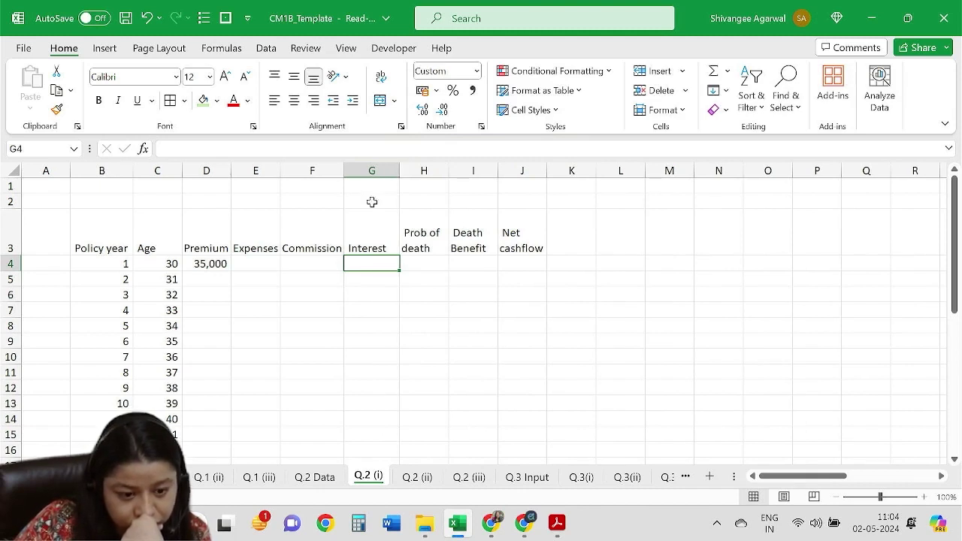
# Make the year-1 Premium the formula 35000*1 and begin the year-2 premium with =35000.
pyautogui.click(223, 263)
pyautogui.click(223, 150)
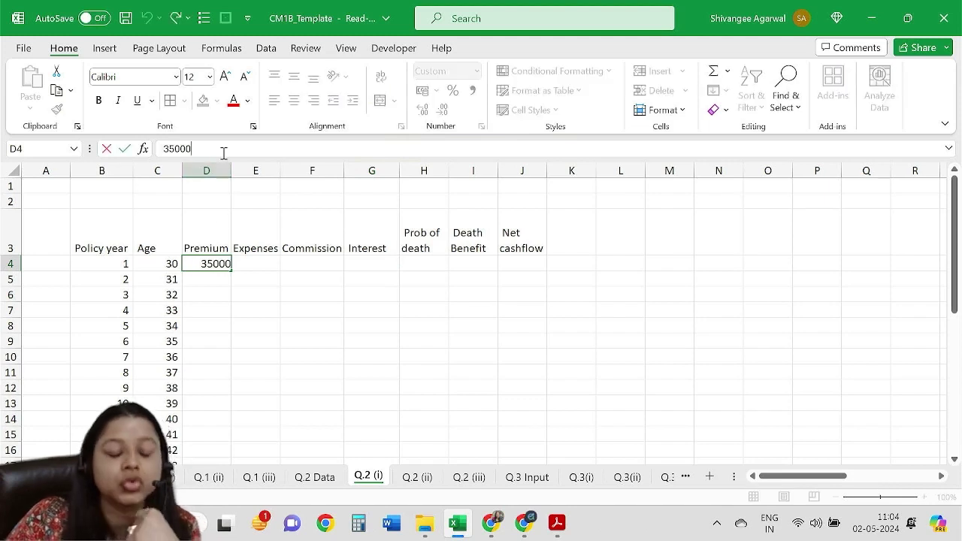
pyautogui.write('*1')
pyautogui.press('Return')
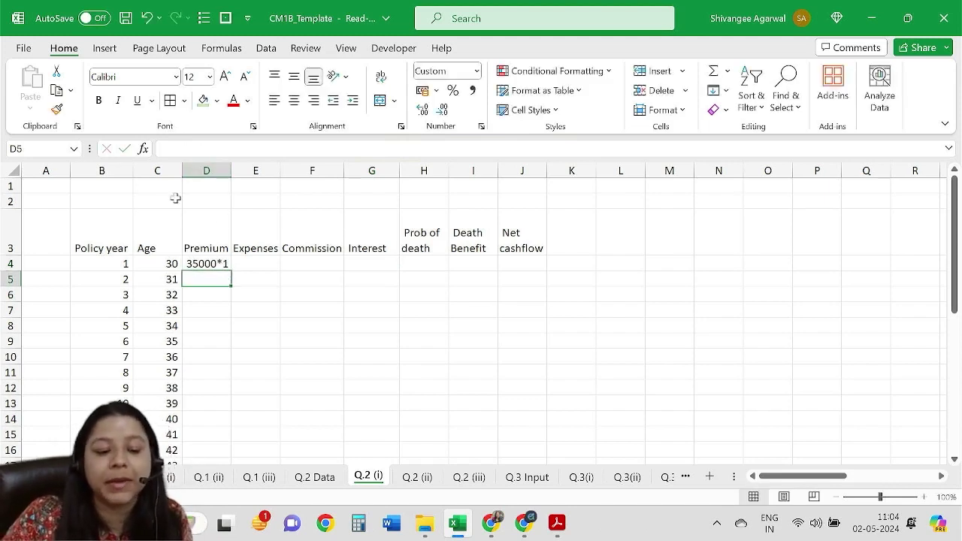
pyautogui.press('Up')
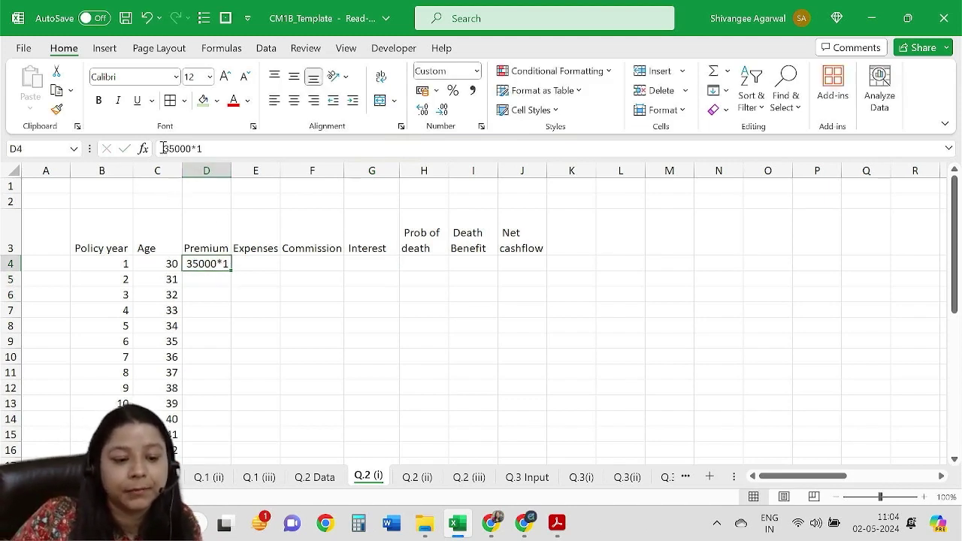
pyautogui.click(162, 149)
pyautogui.write('=')
pyautogui.press('Return')
pyautogui.write('=')
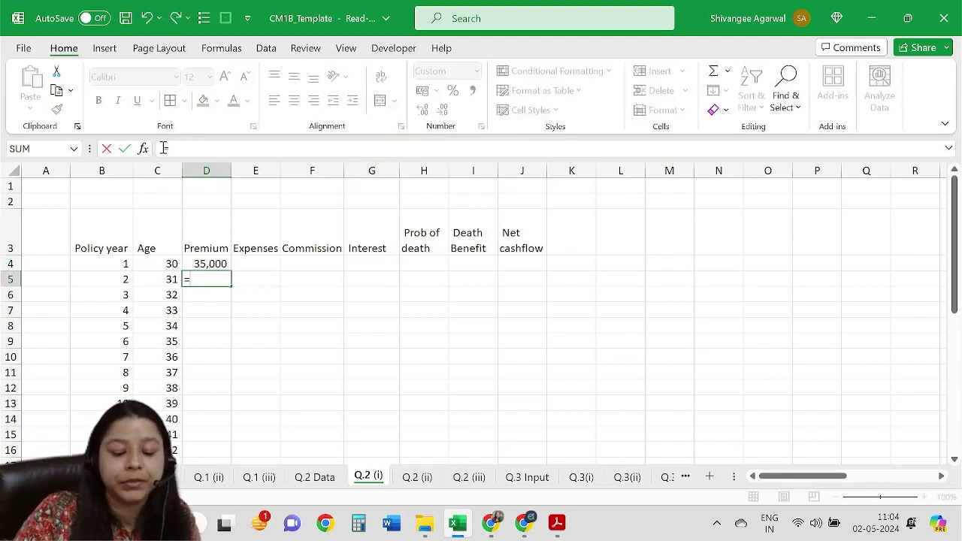
pyautogui.write('35000*')
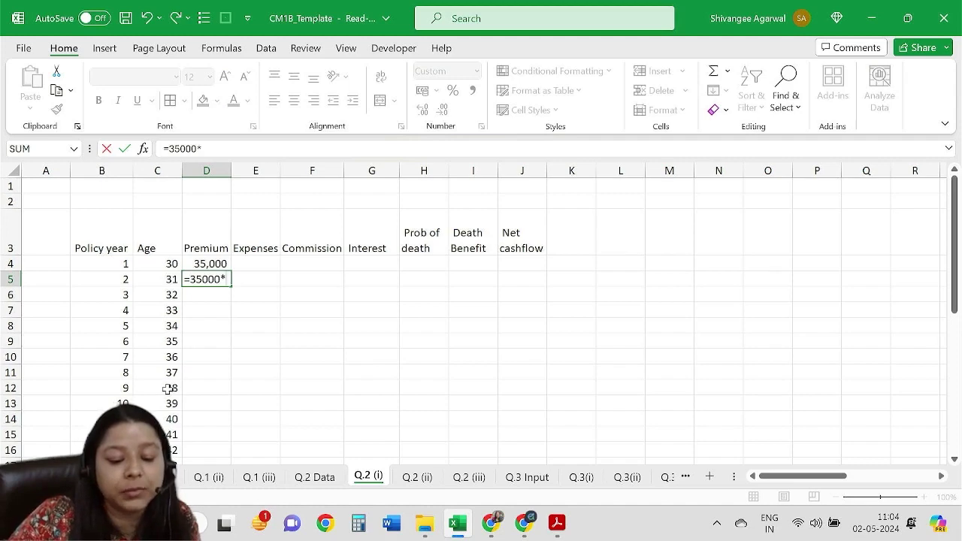
# Enter =35000*(1-'Q.2 Data'!B17) in D5 and fill it down the Premium column.
pyautogui.click(328, 484)
pyautogui.scroll(-2, 159, 357)
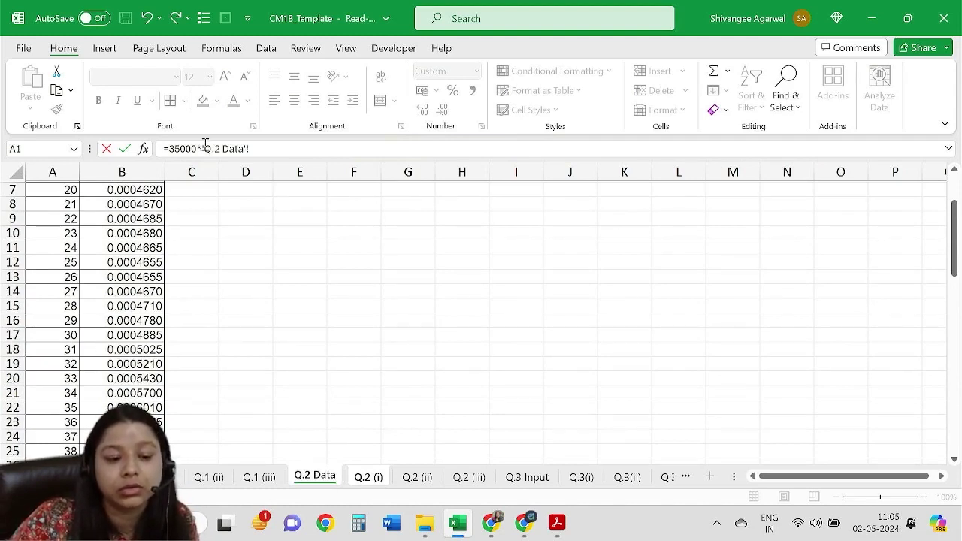
pyautogui.write('(1')
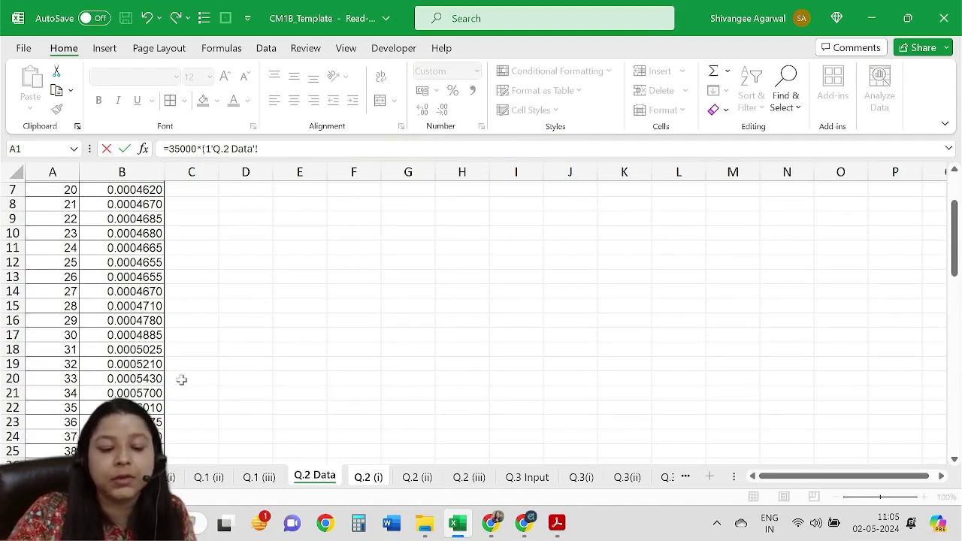
pyautogui.write('-')
pyautogui.moveTo(264, 149); pyautogui.dragTo(217, 149)
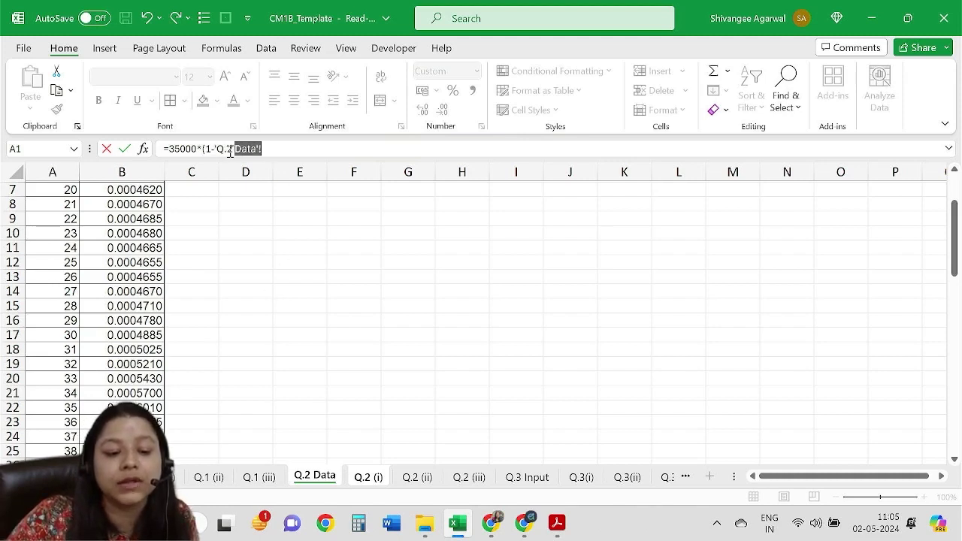
pyautogui.press('BackSpace')
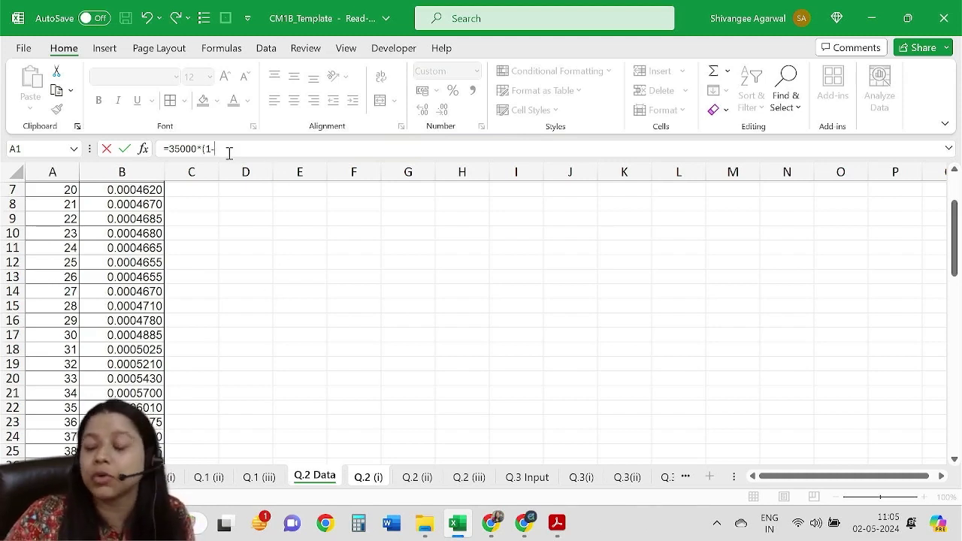
pyautogui.click(94, 335)
pyautogui.press('Return')
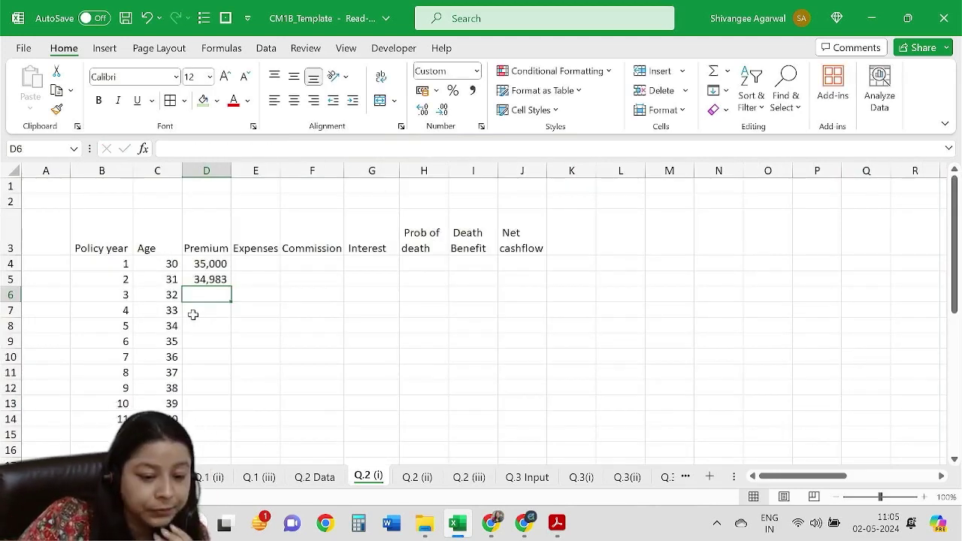
pyautogui.click(214, 280)
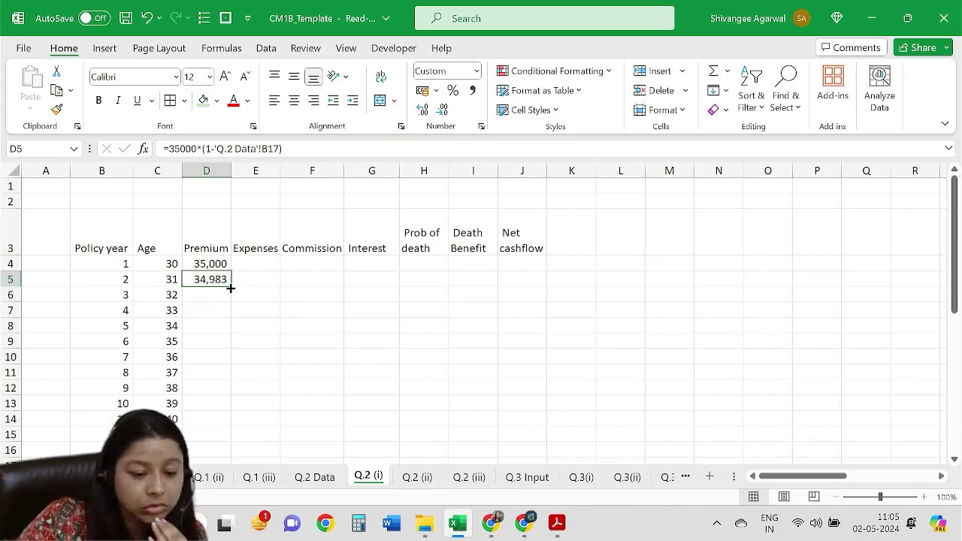
pyautogui.doubleClick(230, 288)
# Enter the first-year expense of 2,000 in E4.
pyautogui.click(259, 262)
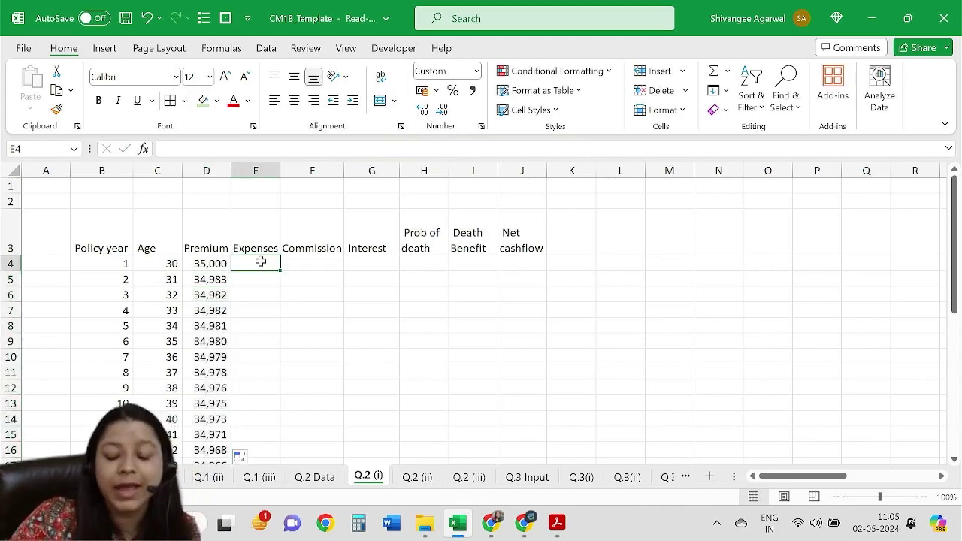
pyautogui.write('=')
pyautogui.hotkey('alt', 'Tab')
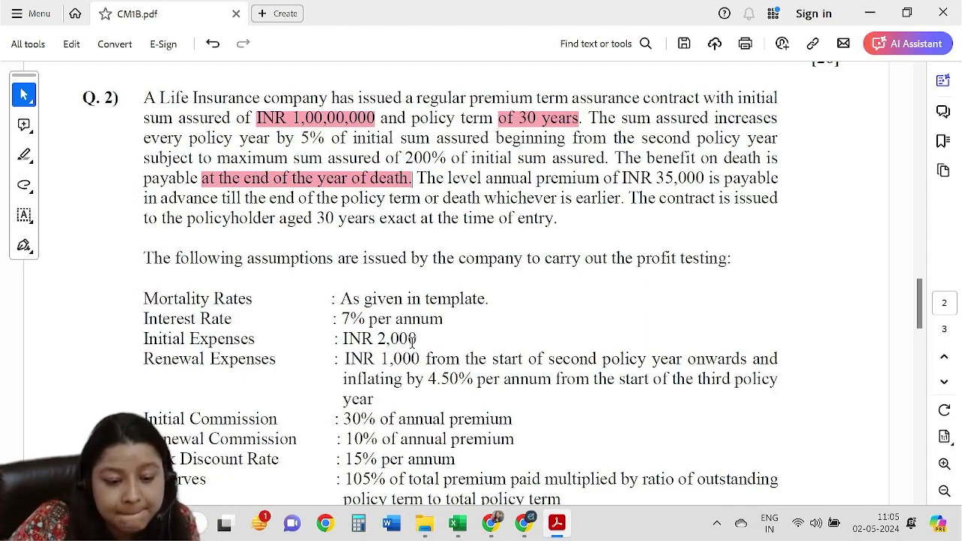
pyautogui.hotkey('alt', 'Tab')
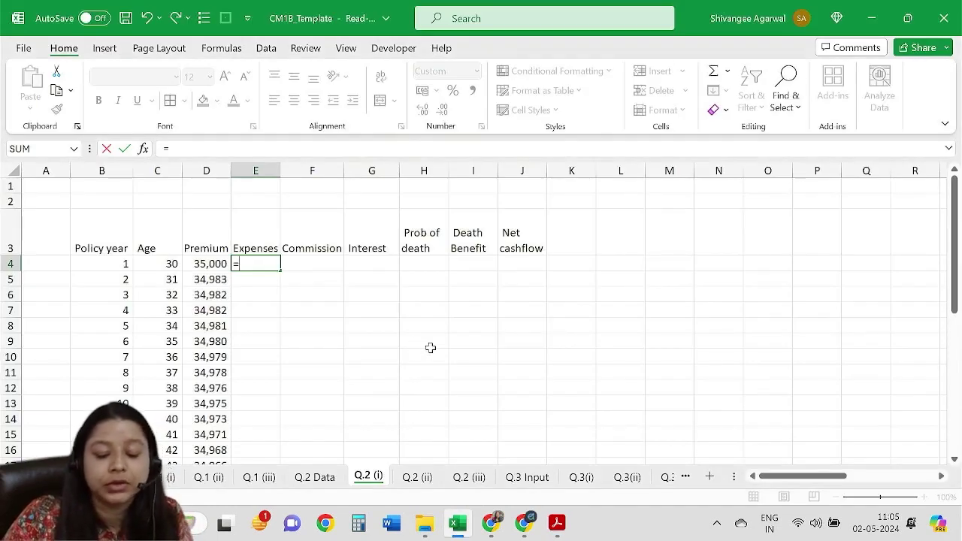
pyautogui.write('2000')
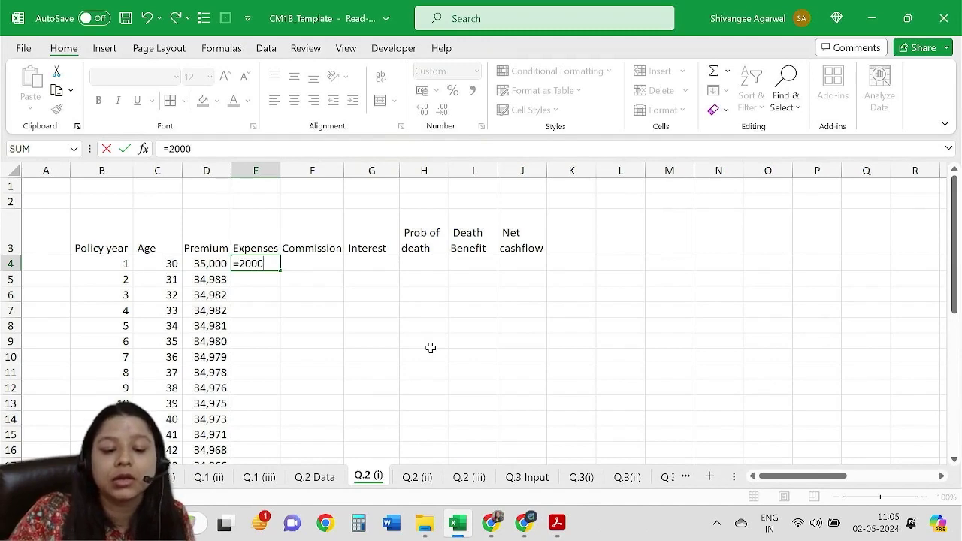
pyautogui.press('Return')
# Enter renewal expenses =1000*(1+4.5%)^(B5-2) in E5 and fill it down the Expenses column.
pyautogui.hotkey('alt', 'Tab')
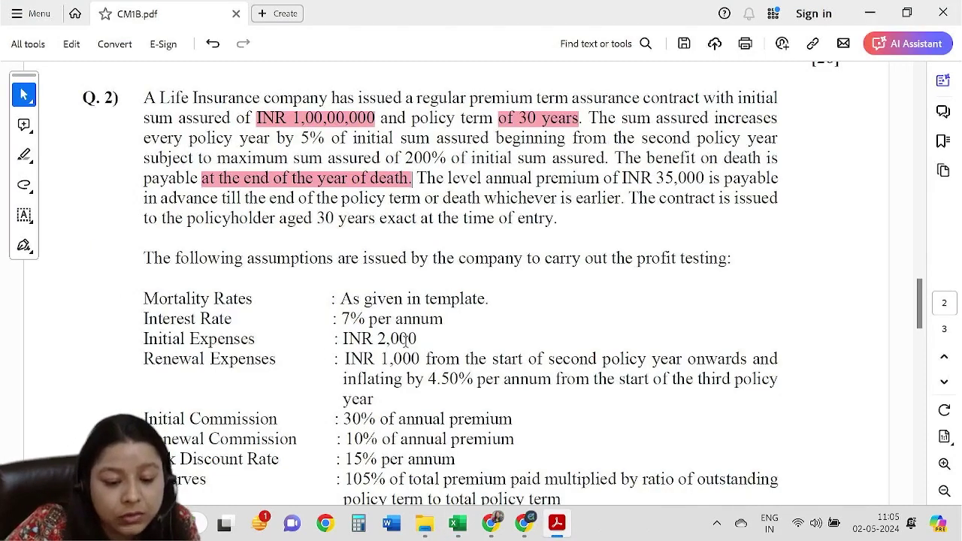
pyautogui.hotkey('alt', 'Tab')
pyautogui.write('=')
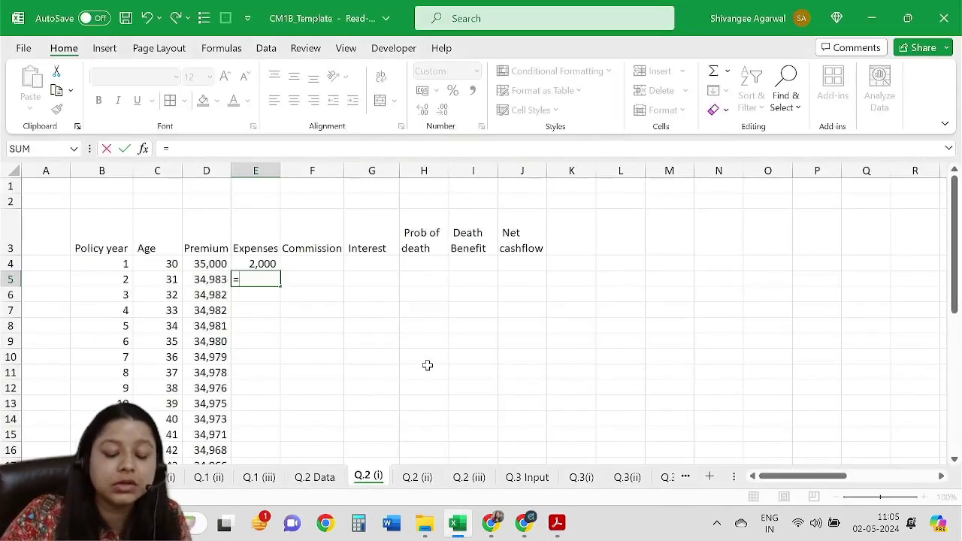
pyautogui.write('1000')
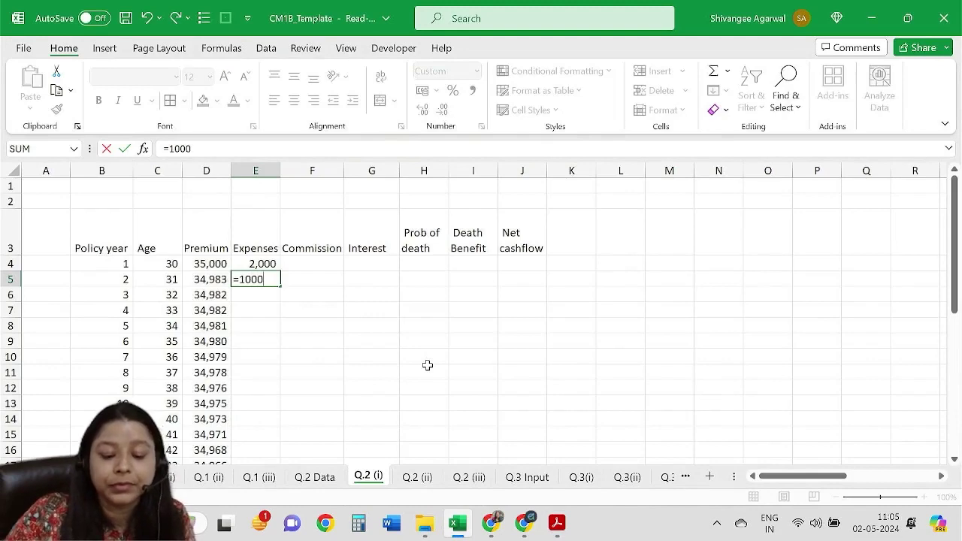
pyautogui.write('*')
pyautogui.hotkey('alt', 'Tab')
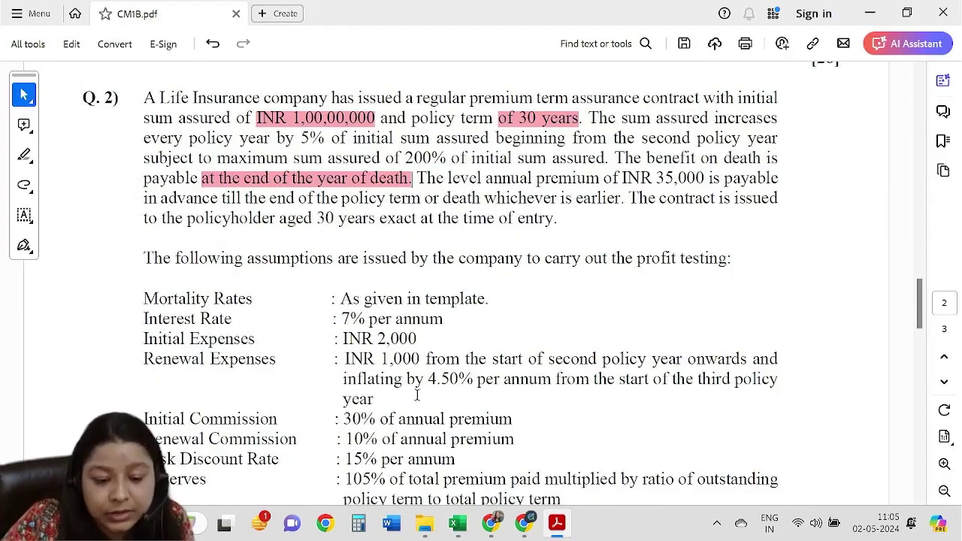
pyautogui.hotkey('alt', 'Tab')
pyautogui.write('(1+4')
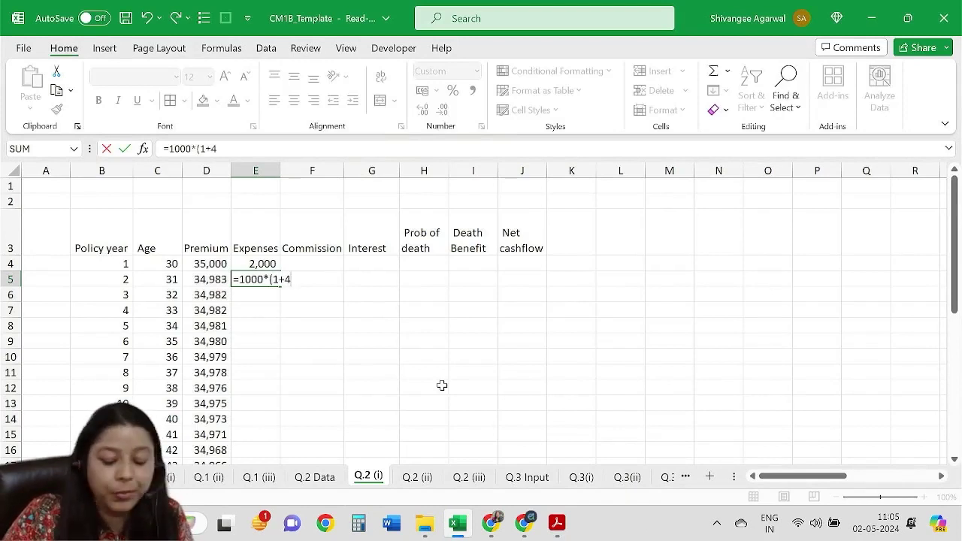
pyautogui.write('.5%)^')
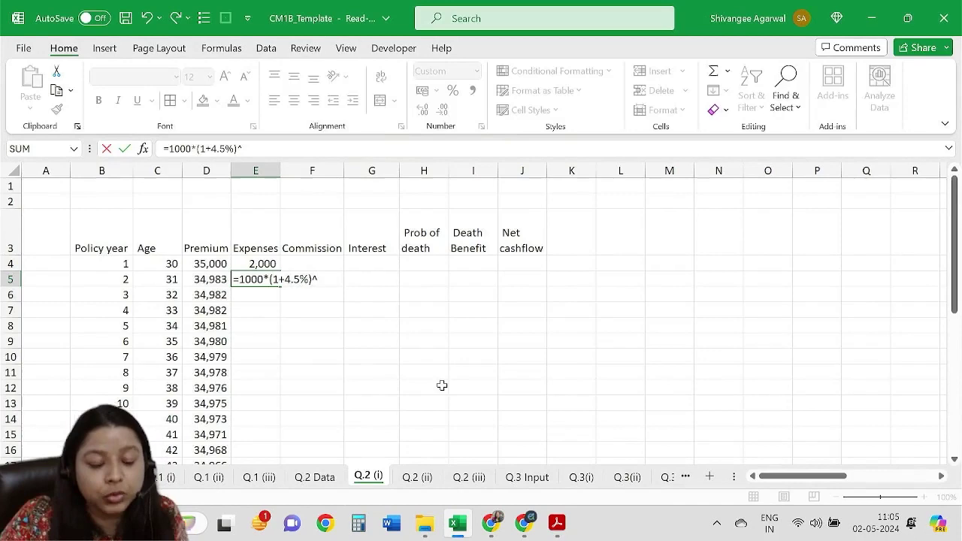
pyautogui.hotkey('alt', 'Tab')
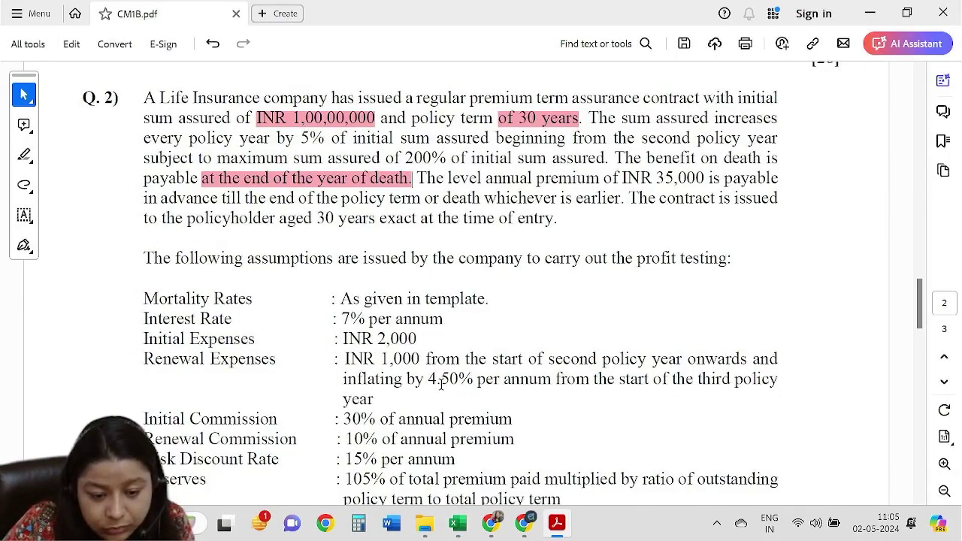
pyautogui.hotkey('alt', 'Tab')
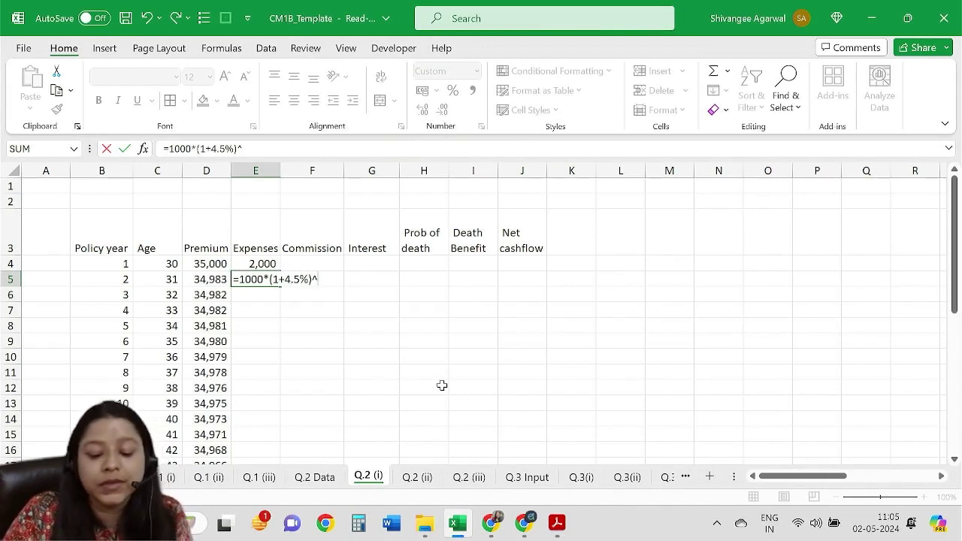
pyautogui.write('(')
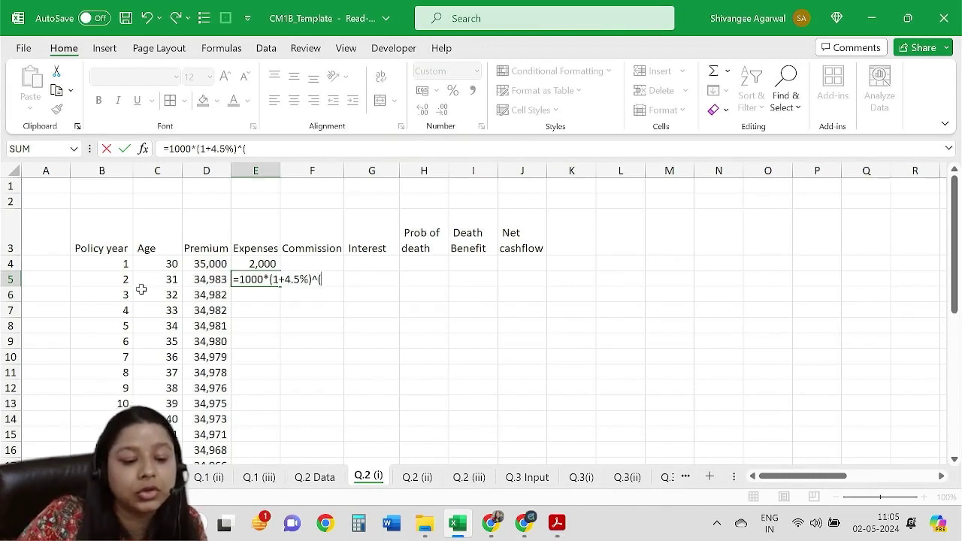
pyautogui.click(128, 281)
pyautogui.write('-2')
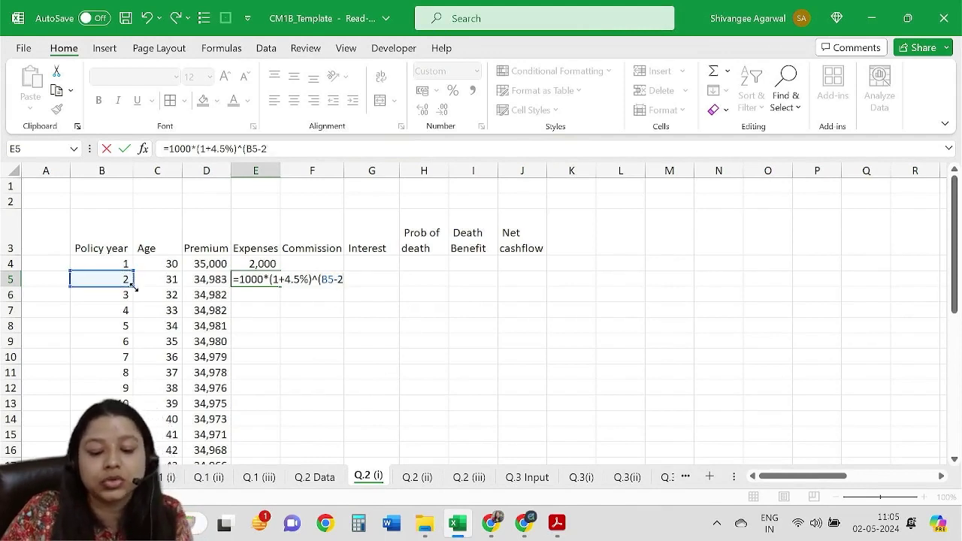
pyautogui.press('Return')
pyautogui.press('Up')
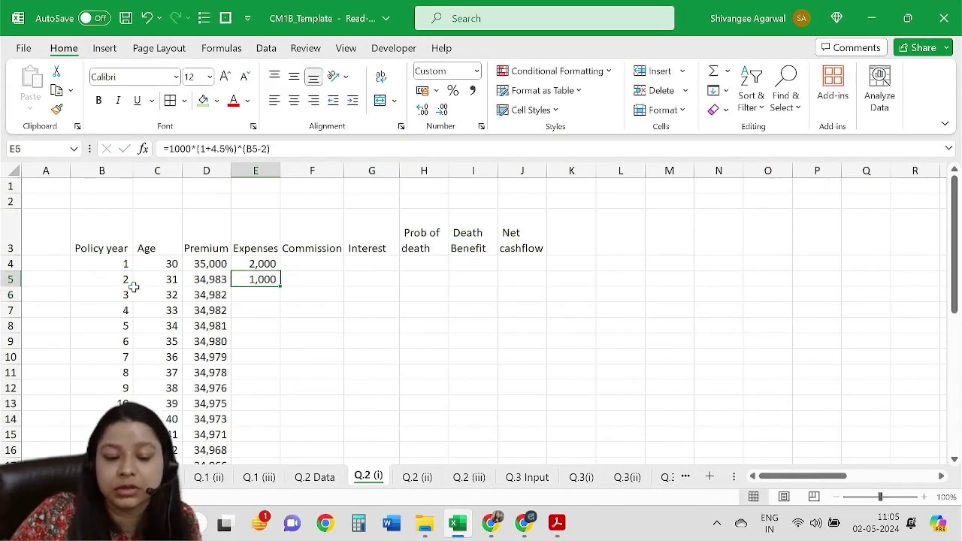
pyautogui.doubleClick(280, 288)
pyautogui.doubleClick(271, 281)
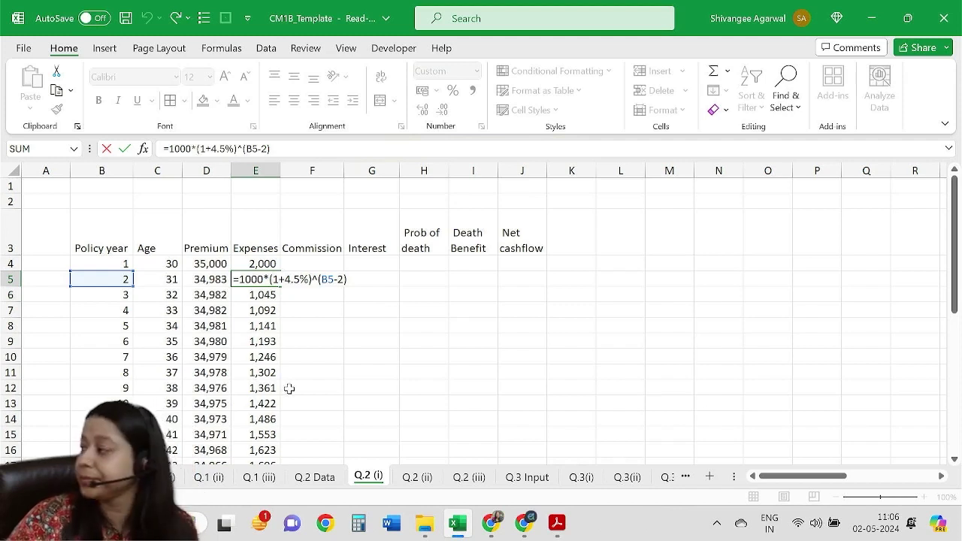
# Append *(1-'Q.2 Data'!B17) to the E5 expense formula and refill it down to year 30.
pyautogui.click(304, 146)
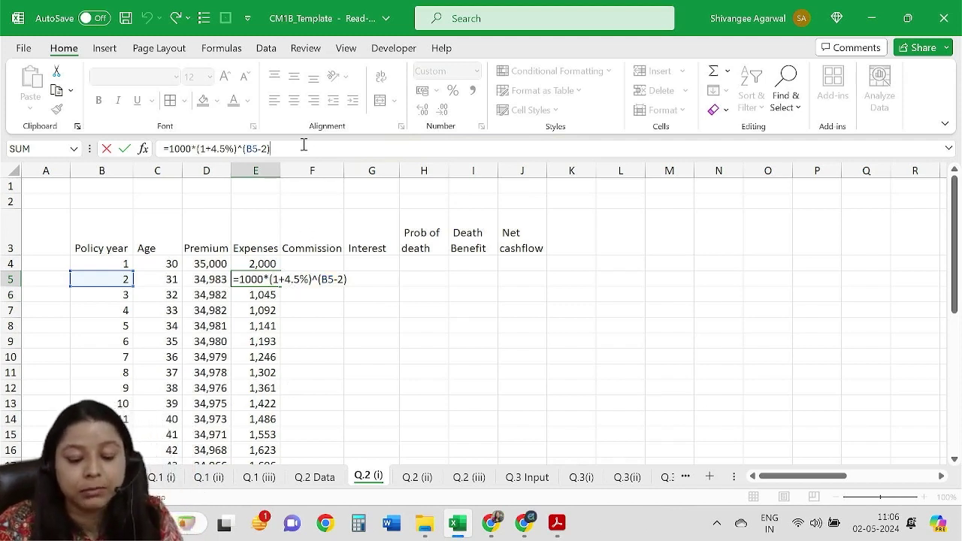
pyautogui.write('*(1-')
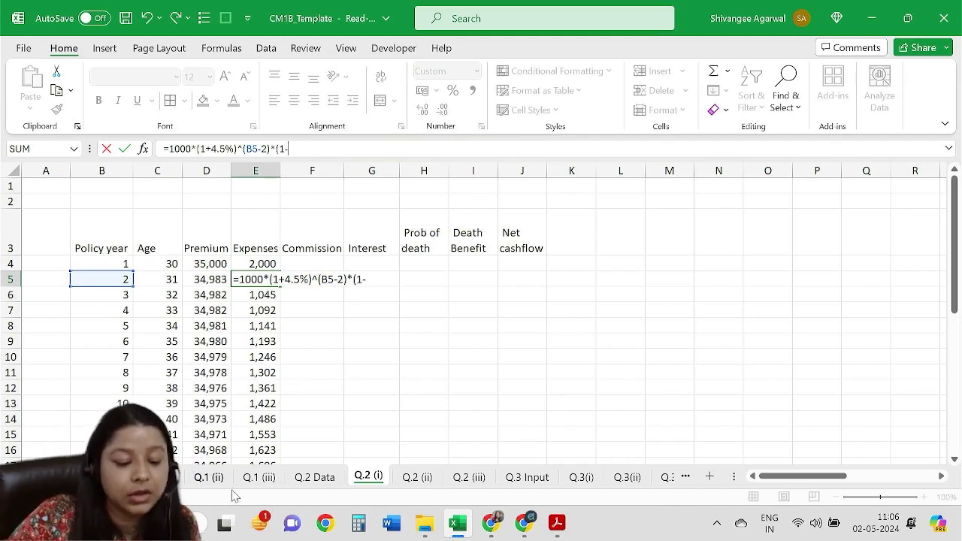
pyautogui.click(333, 481)
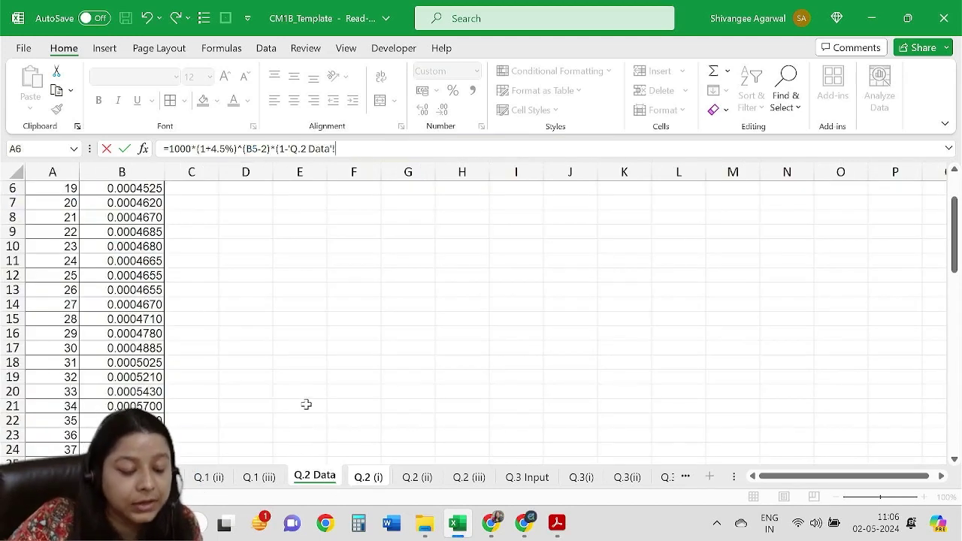
pyautogui.click(116, 350)
pyautogui.write(')')
pyautogui.press('Return')
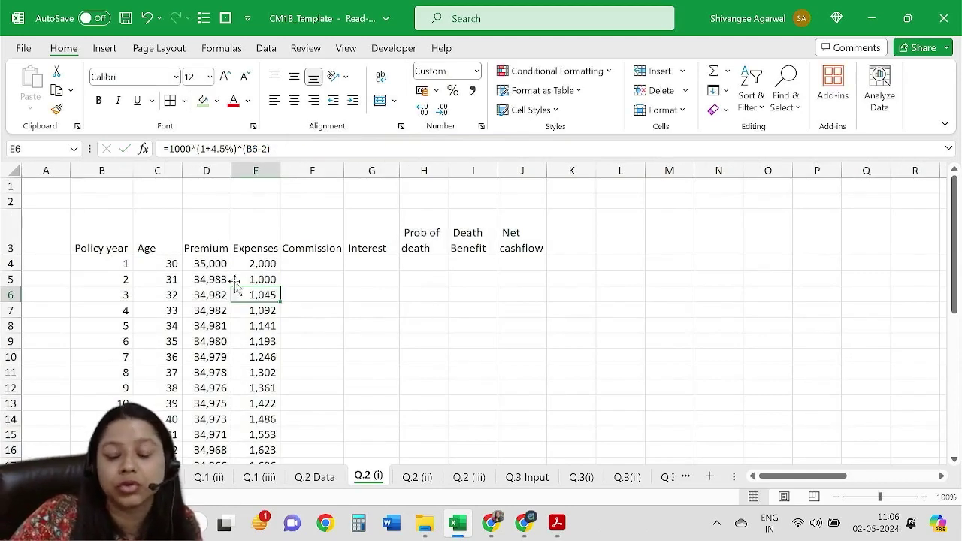
pyautogui.click(277, 278)
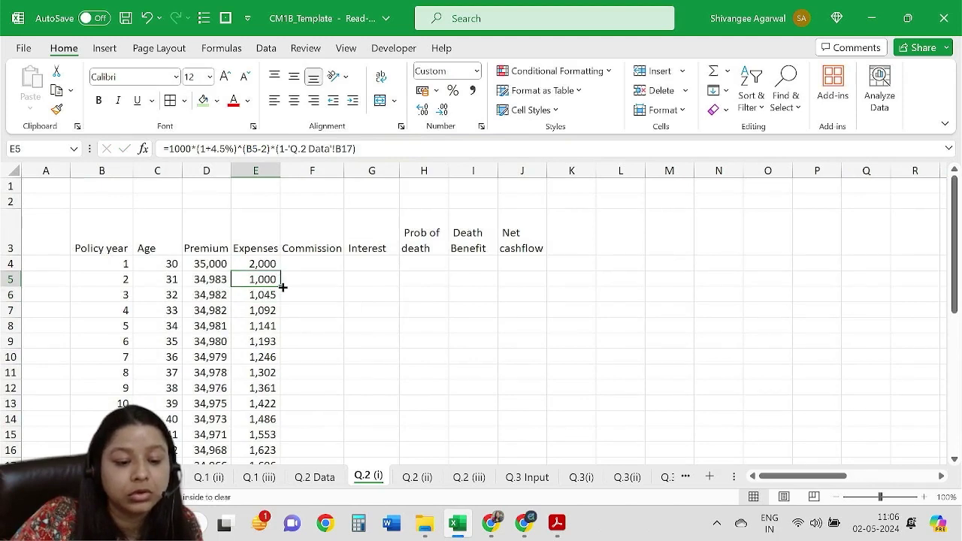
pyautogui.doubleClick(281, 286)
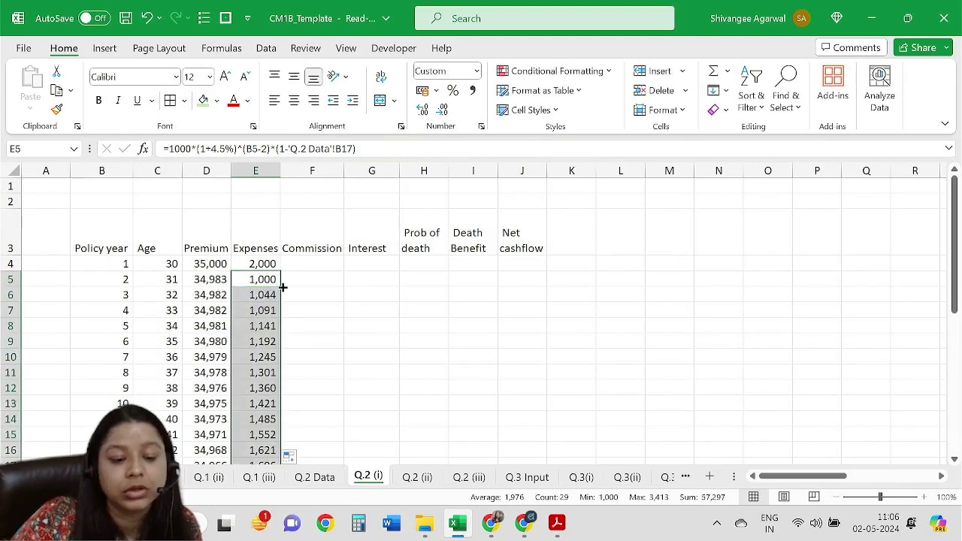
# Select the Expenses column from E4 to the last year to review the values.
pyautogui.click(250, 262)
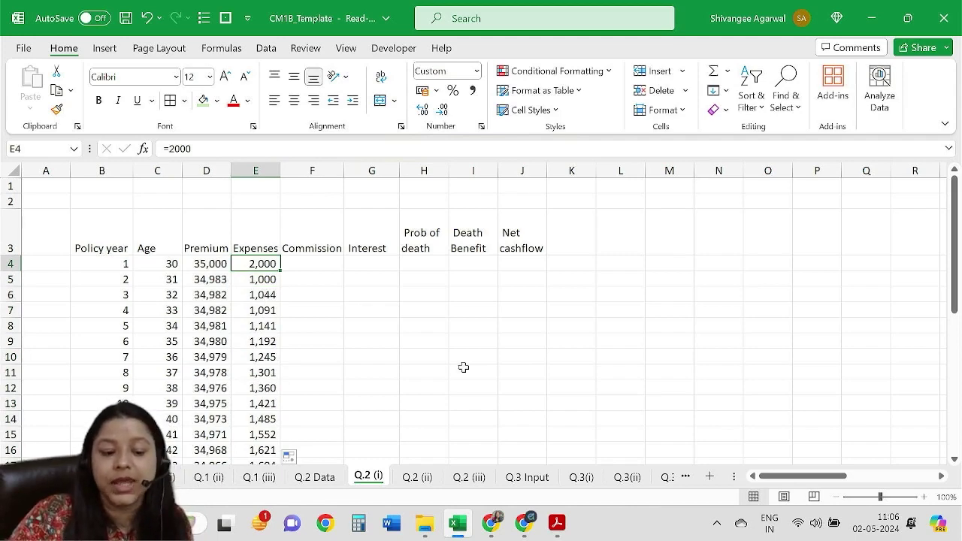
pyautogui.hotkey('ctrl', 'shift', 'Down')
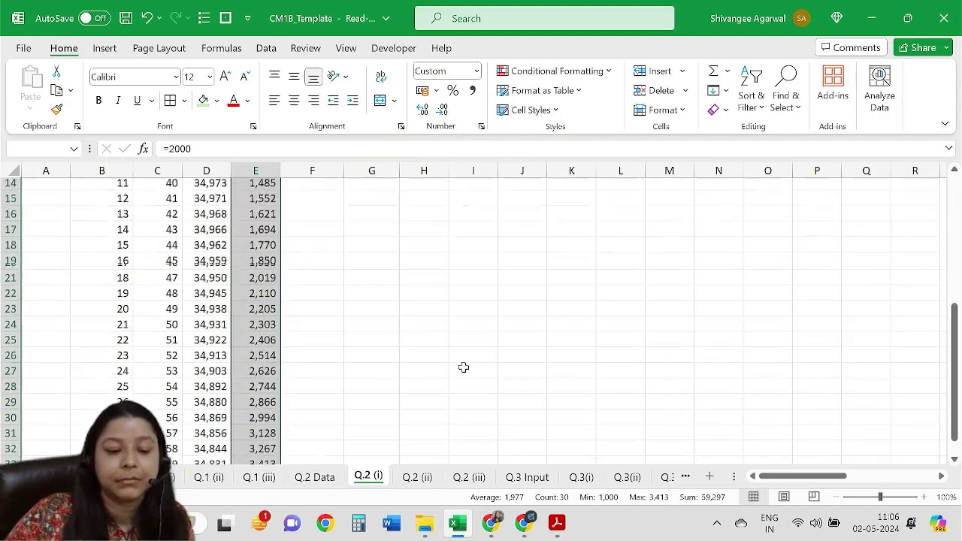
pyautogui.hotkey('ctrl', 'q')
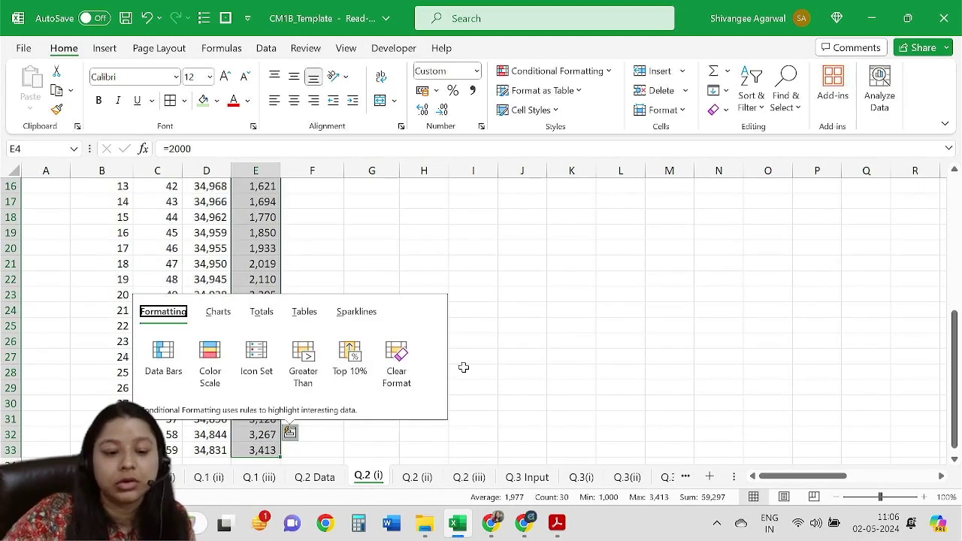
pyautogui.click(393, 229)
pyautogui.scroll(5, 344, 261)
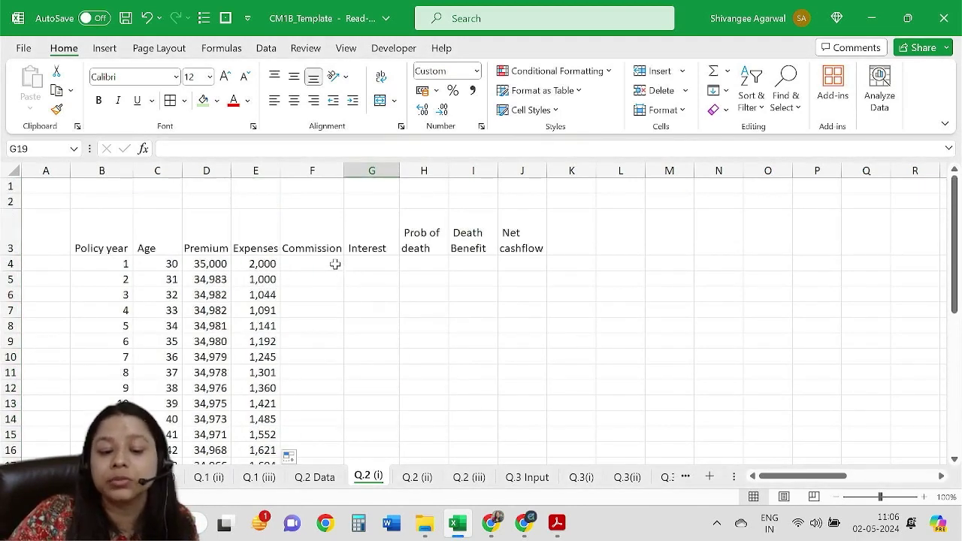
# Set the year-1 commission in F4 to 30% of the D4 premium, giving 10,500.
pyautogui.click(335, 263)
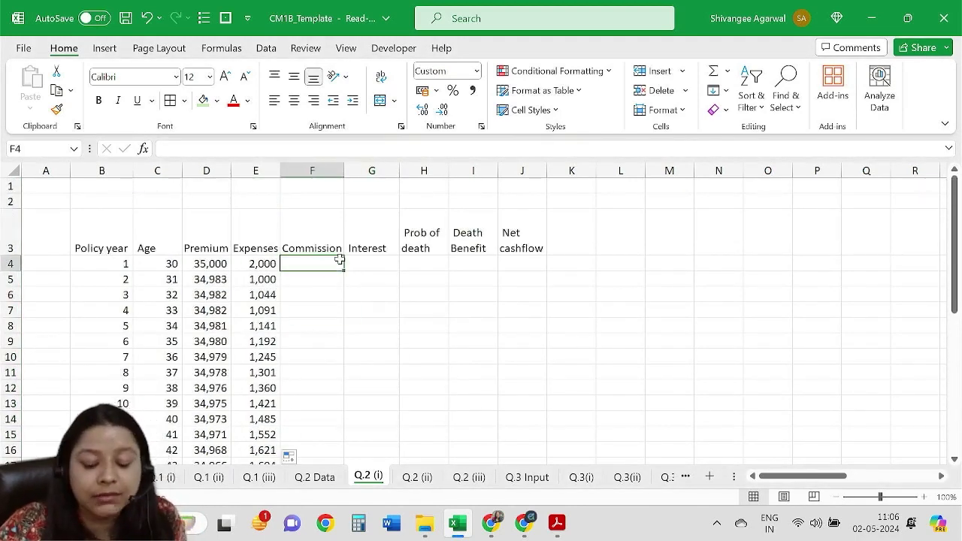
pyautogui.hotkey('alt', 'Tab')
pyautogui.scroll(-1, 358, 285)
pyautogui.scroll(-3, 376, 308)
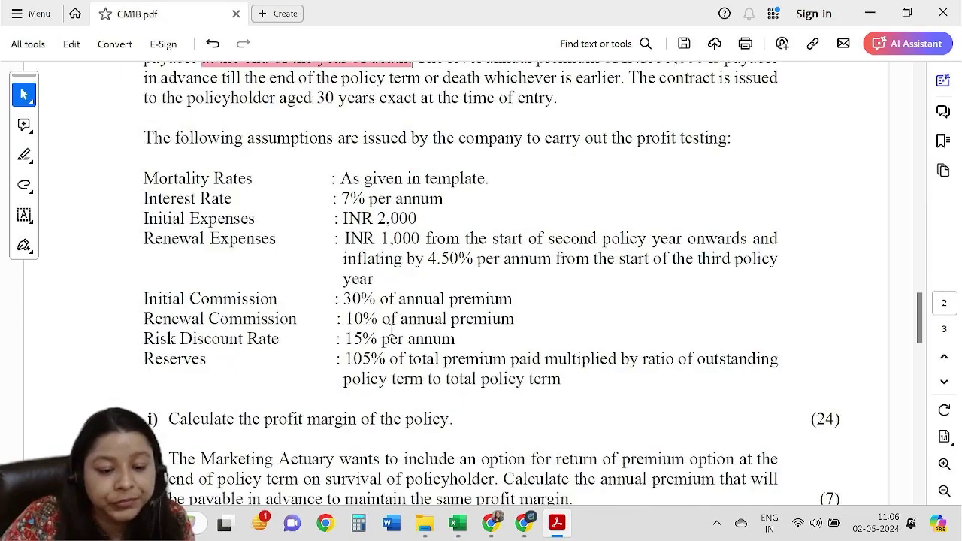
pyautogui.hotkey('alt', 'Tab')
pyautogui.write('=3')
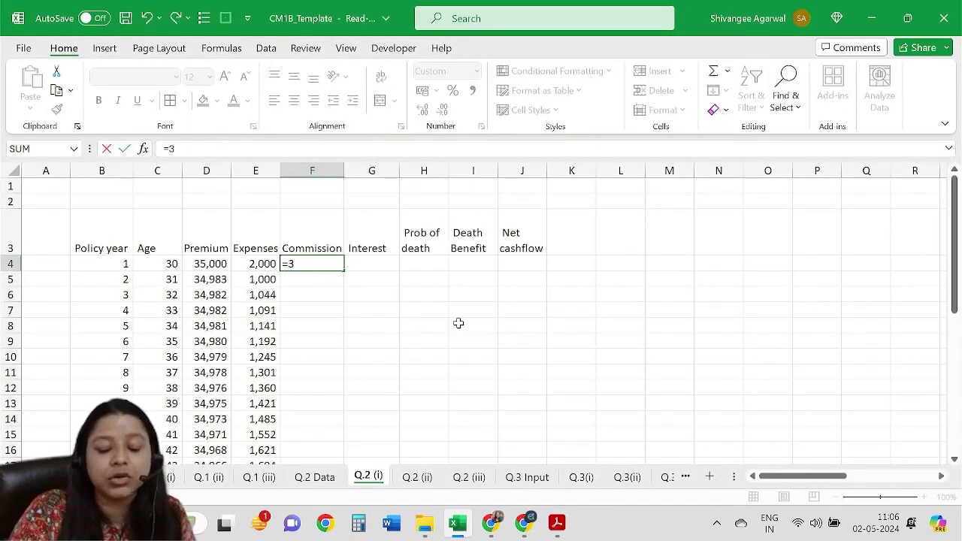
pyautogui.write('0%*')
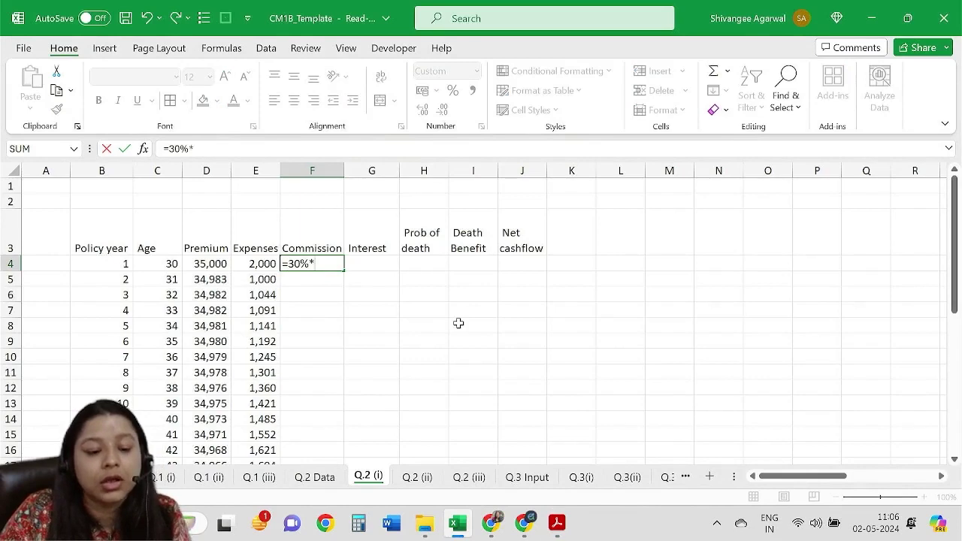
pyautogui.press('Left')
pyautogui.press('Left')
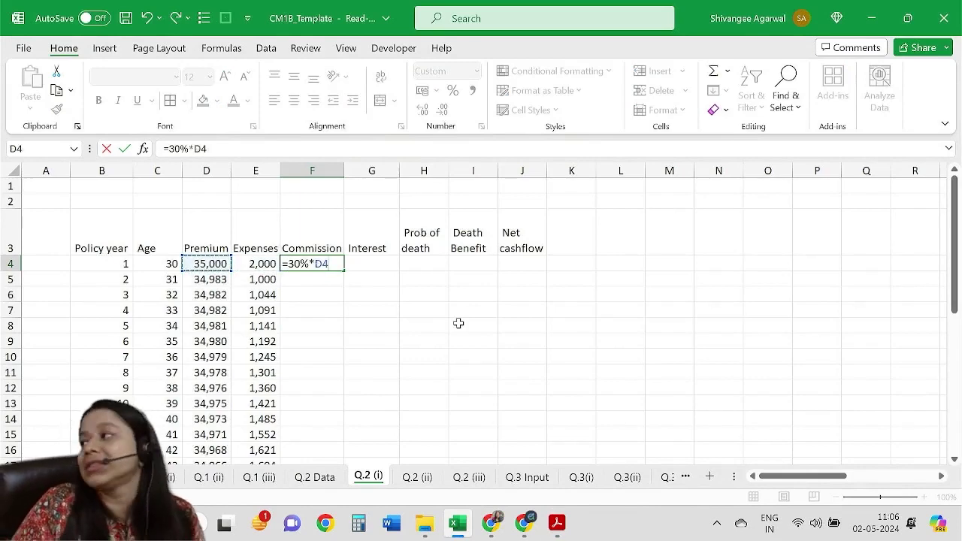
pyautogui.press('Return')
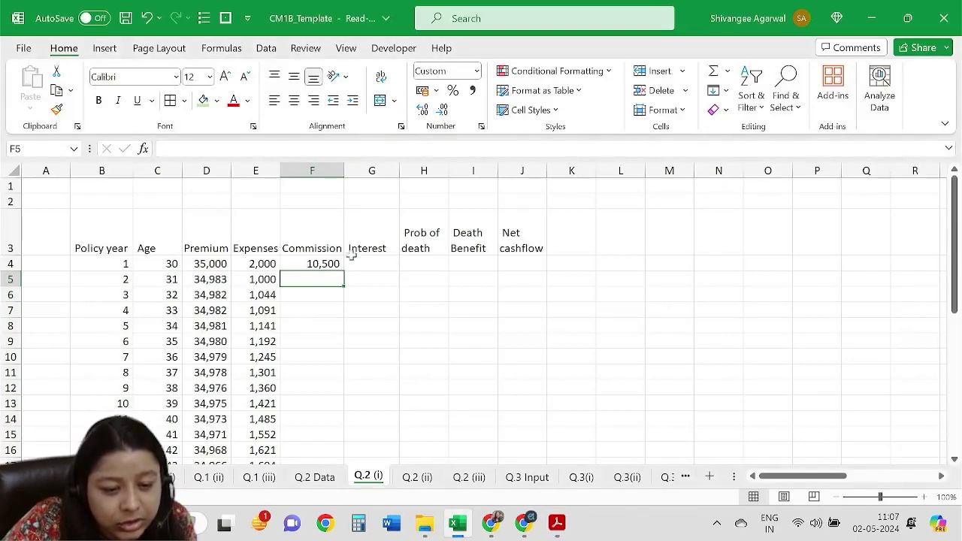
pyautogui.click(333, 263)
# Enter renewal commission =0.1*D5 in F5 and fill it down column F.
pyautogui.hotkey('alt', 'Tab')
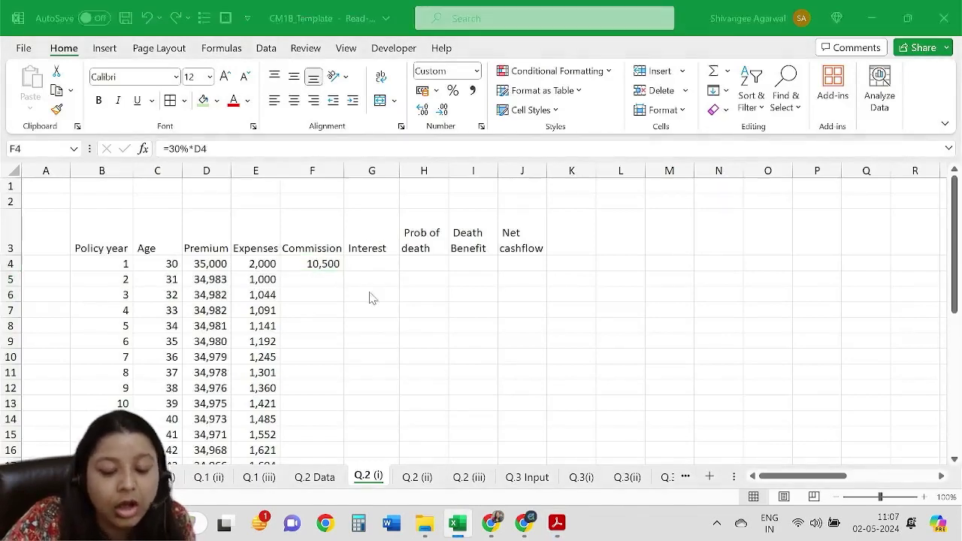
pyautogui.hotkey('alt', 'Tab')
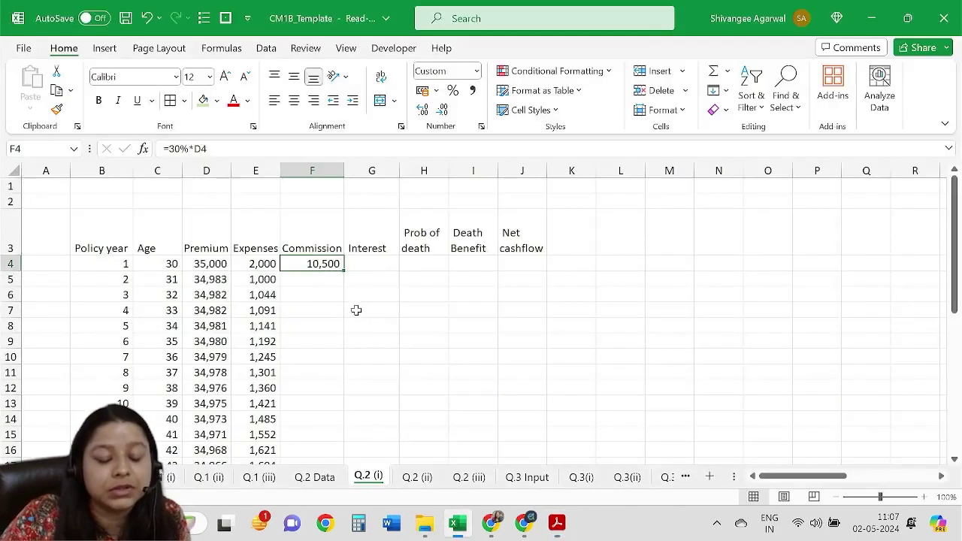
pyautogui.hotkey('alt', 'Tab')
pyautogui.hotkey('alt', 'Tab')
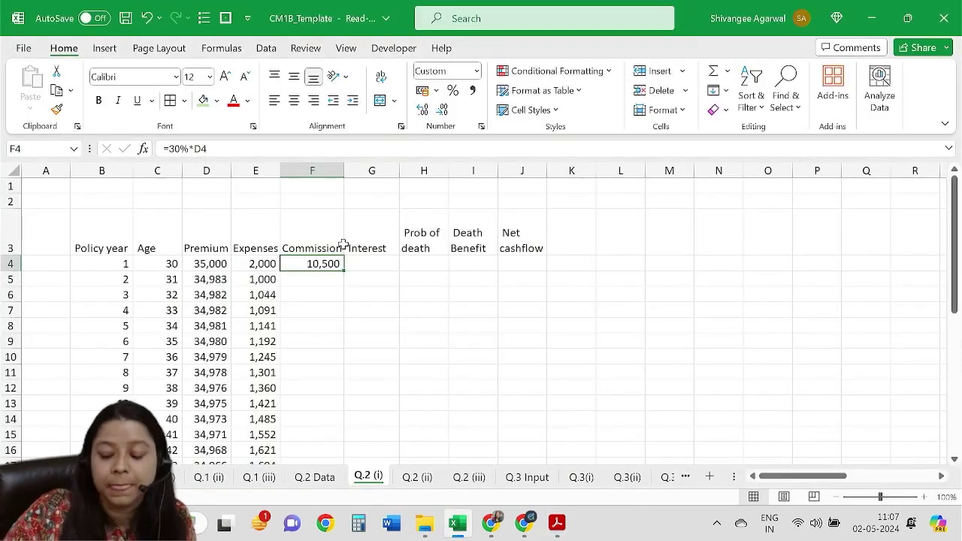
pyautogui.press('Down')
pyautogui.write('=')
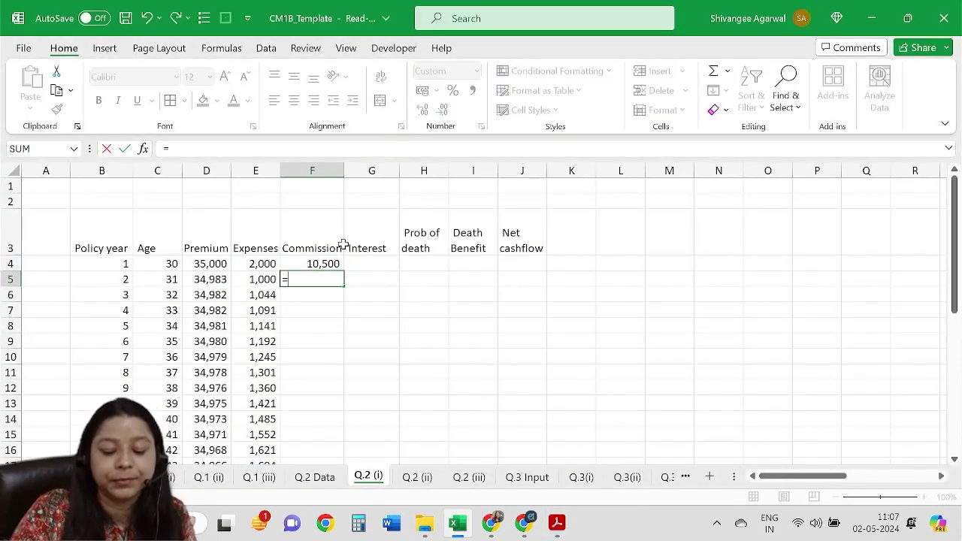
pyautogui.write('11')
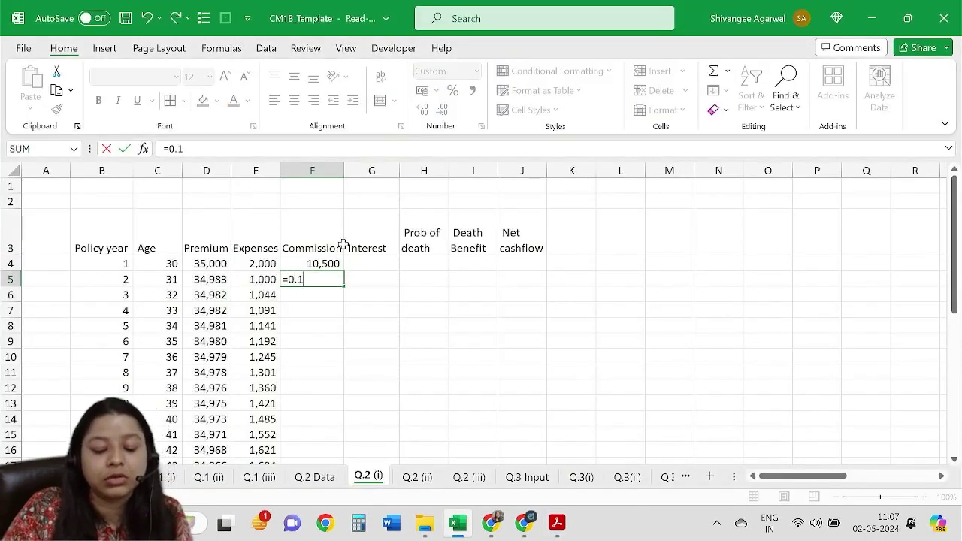
pyautogui.write('*')
pyautogui.press('Left')
pyautogui.press('Left')
pyautogui.press('Left')
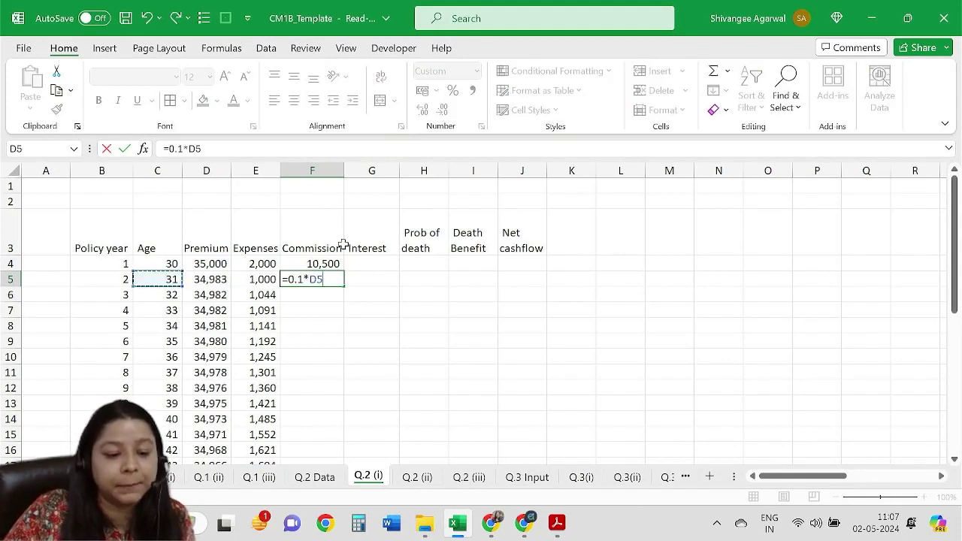
pyautogui.press('Right')
pyautogui.press('Return')
pyautogui.click(325, 278)
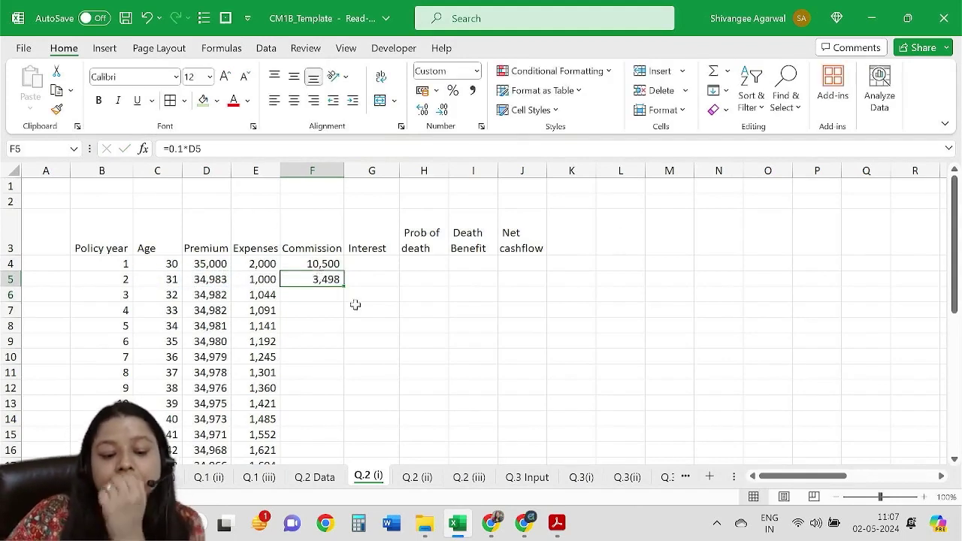
pyautogui.doubleClick(344, 288)
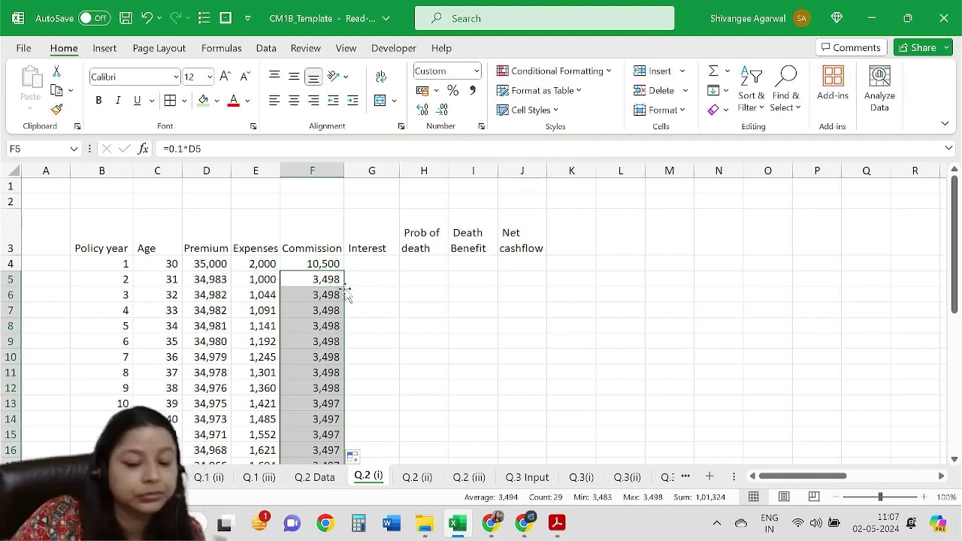
pyautogui.click(372, 307)
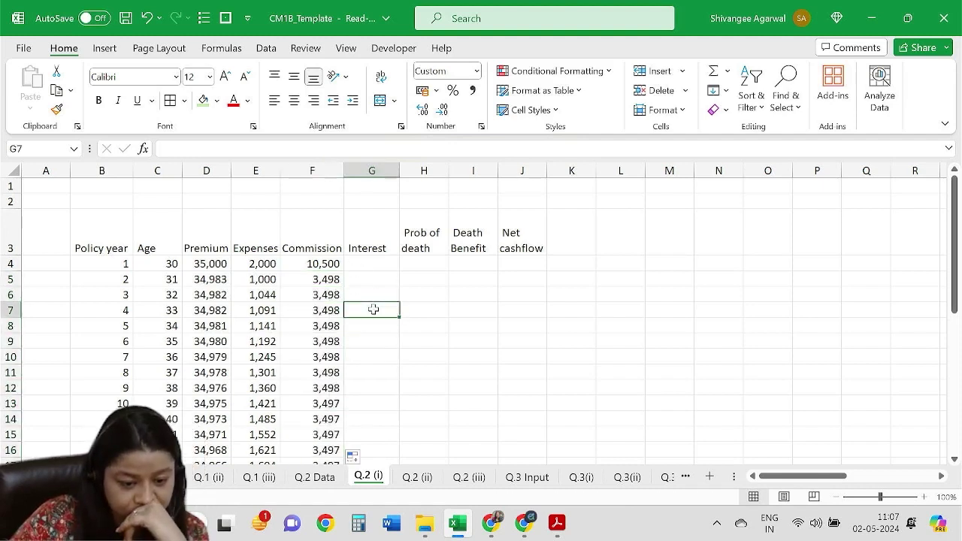
pyautogui.doubleClick(340, 294)
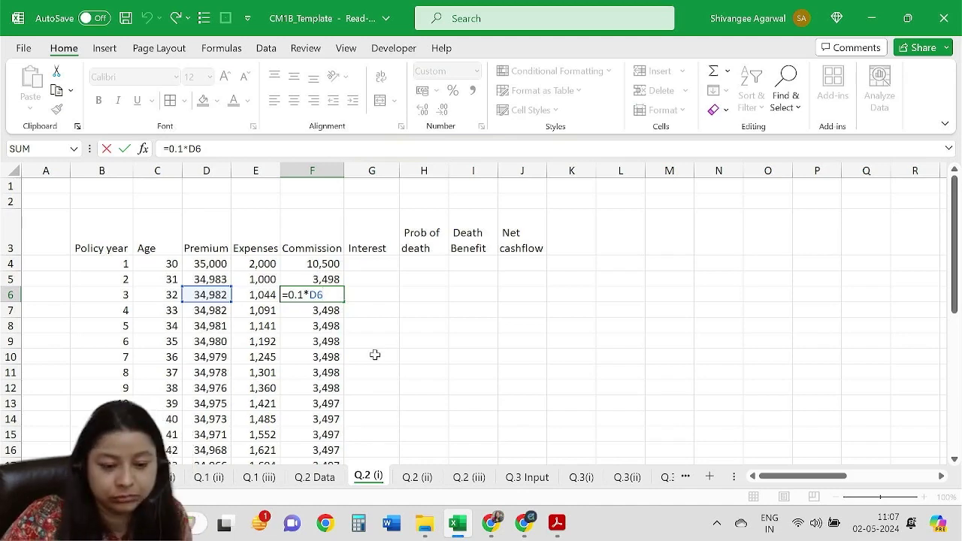
pyautogui.hotkey('alt', 'Tab')
pyautogui.moveTo(345, 318); pyautogui.dragTo(448, 323)
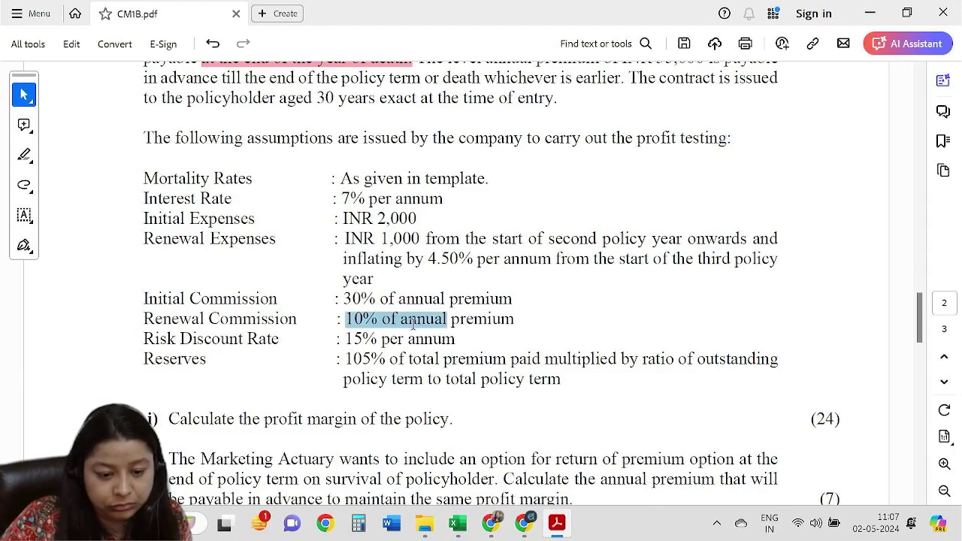
pyautogui.hotkey('alt', 'Tab')
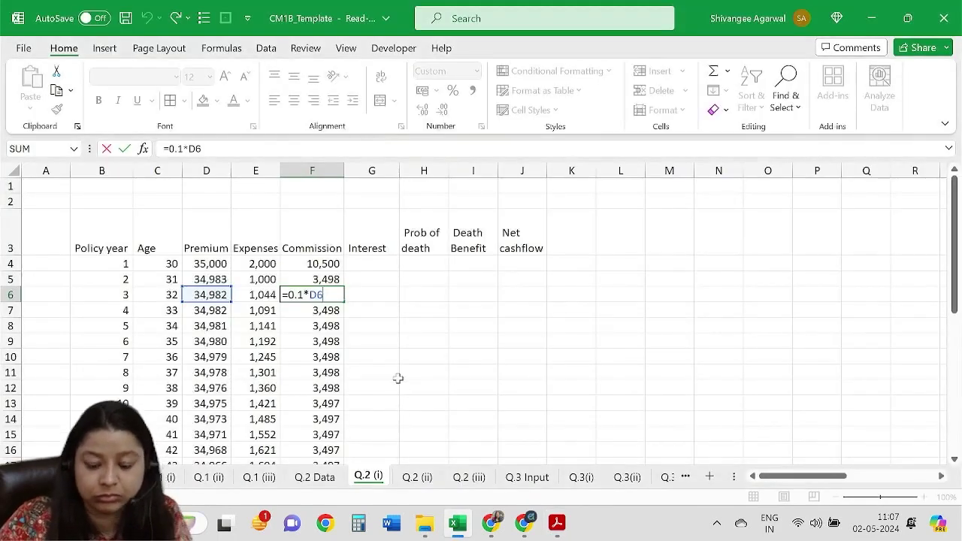
pyautogui.press('Return')
pyautogui.click(312, 293)
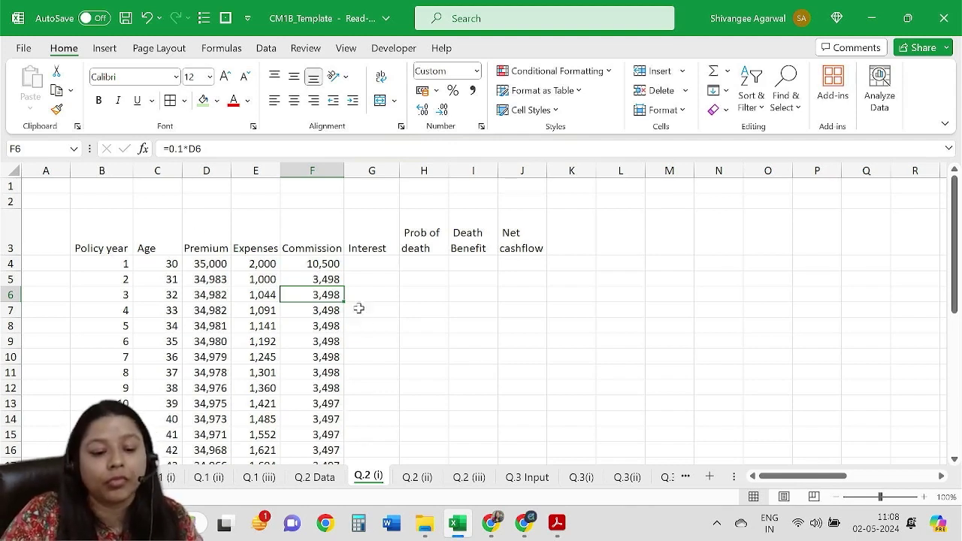
pyautogui.click(314, 279)
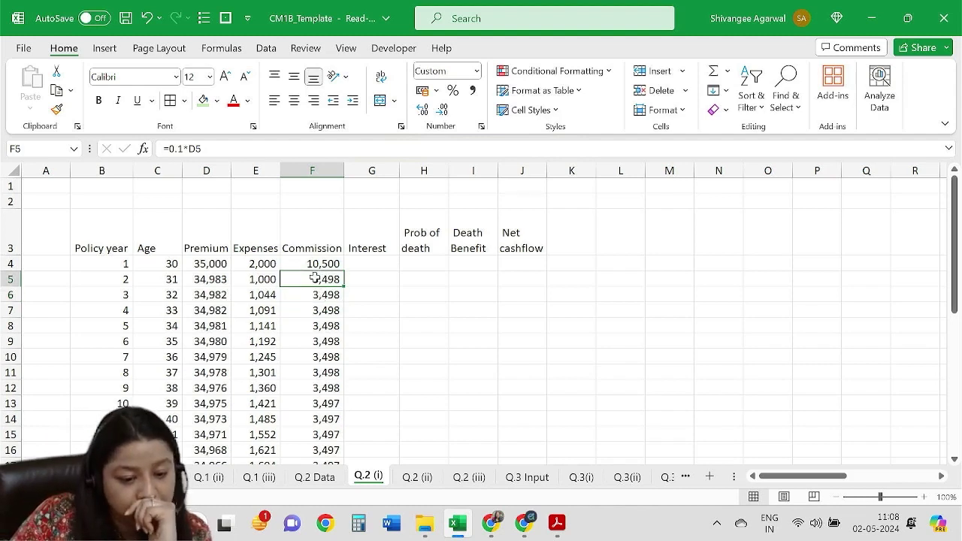
pyautogui.doubleClick(315, 279)
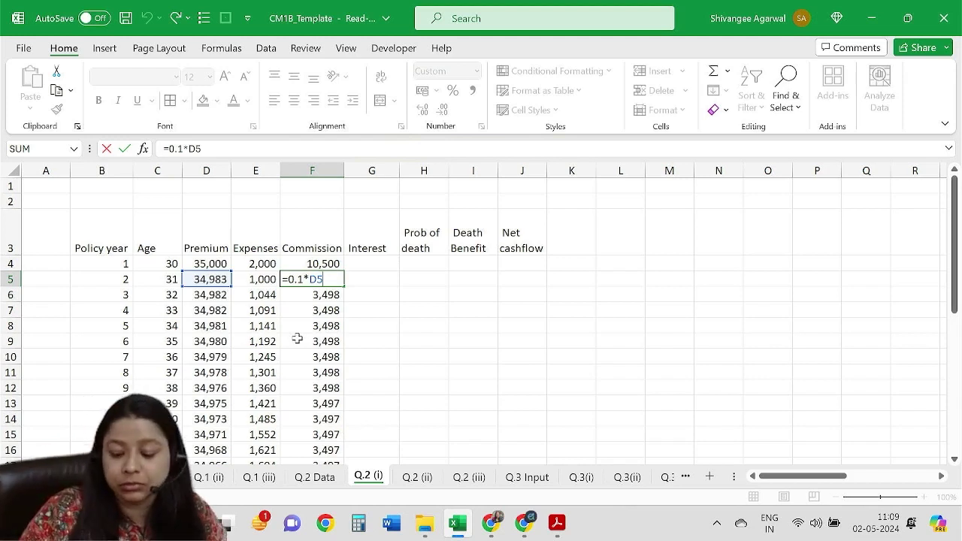
pyautogui.press('Return')
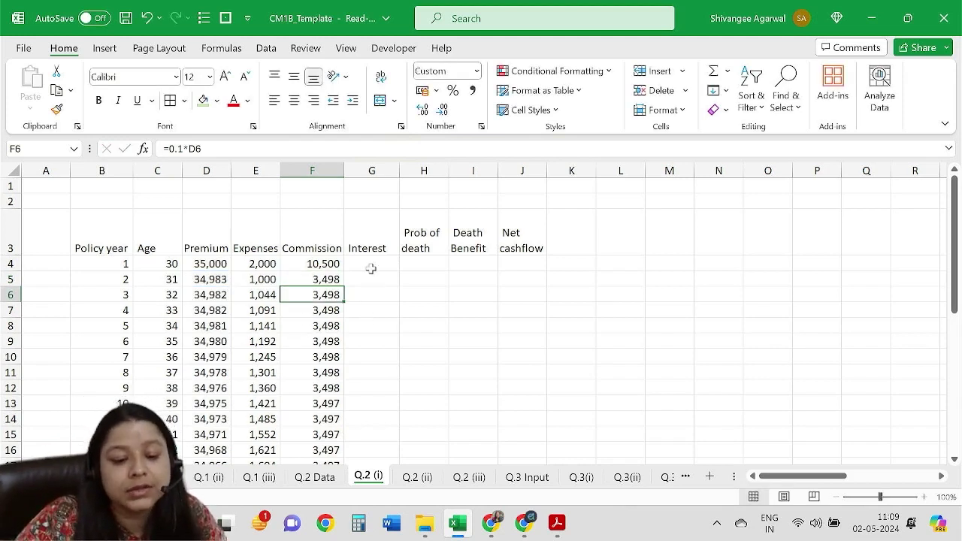
# Enter =(D4-E4-F4)*0.15 in G4 for a year-1 interest of 3,375.
pyautogui.click(370, 267)
pyautogui.write('=(')
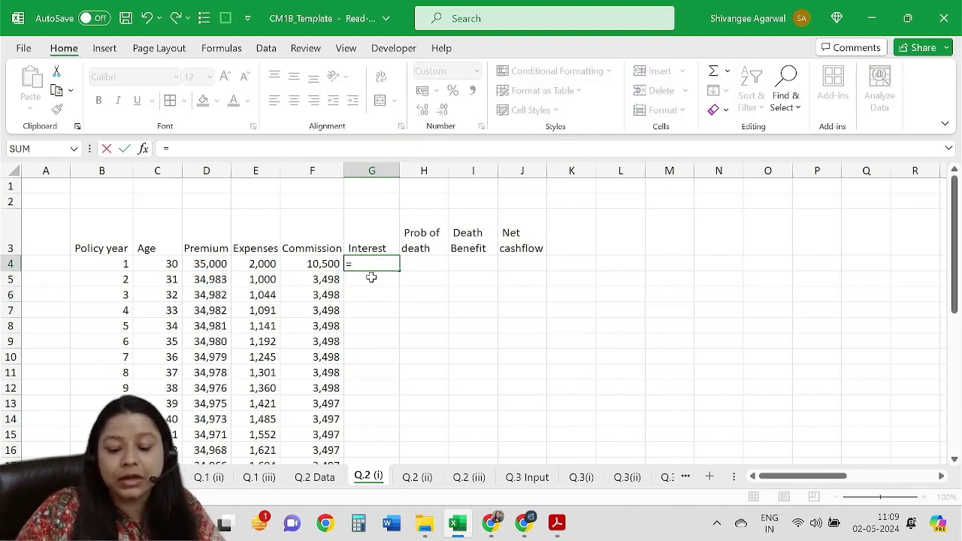
pyautogui.press('Left')
pyautogui.press('Left')
pyautogui.press('Left')
pyautogui.write('-')
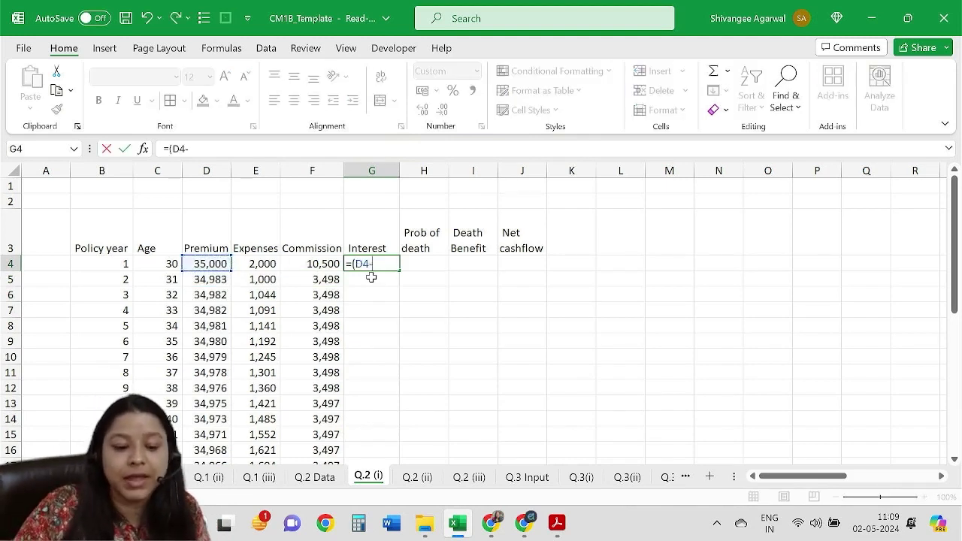
pyautogui.press('Left')
pyautogui.press('Left')
pyautogui.write('-')
pyautogui.press('Left')
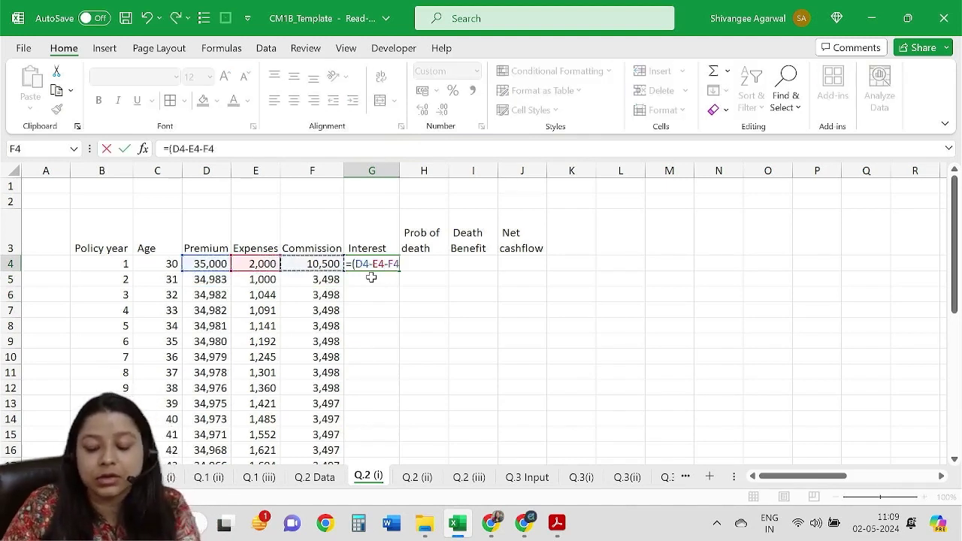
pyautogui.write(')*')
pyautogui.hotkey('alt', 'Tab')
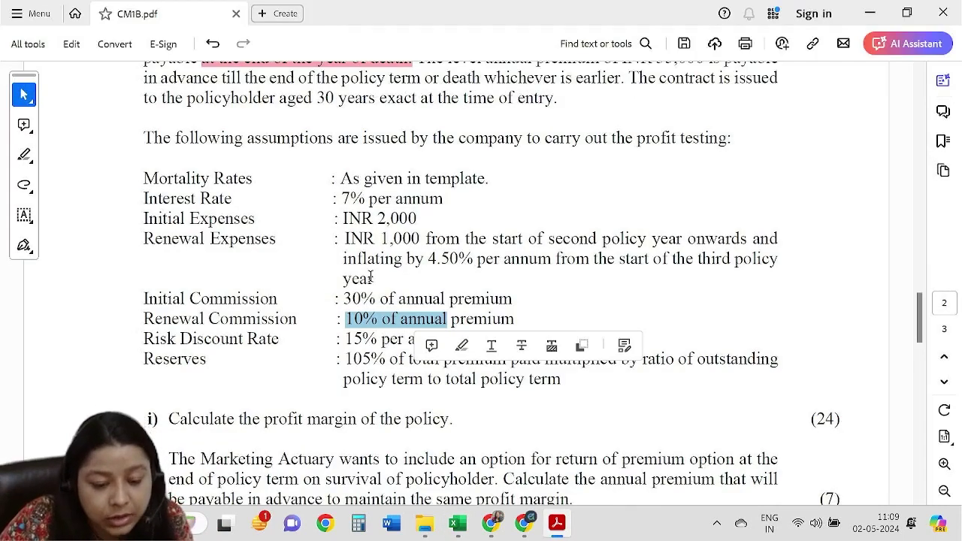
pyautogui.hotkey('alt', 'Tab')
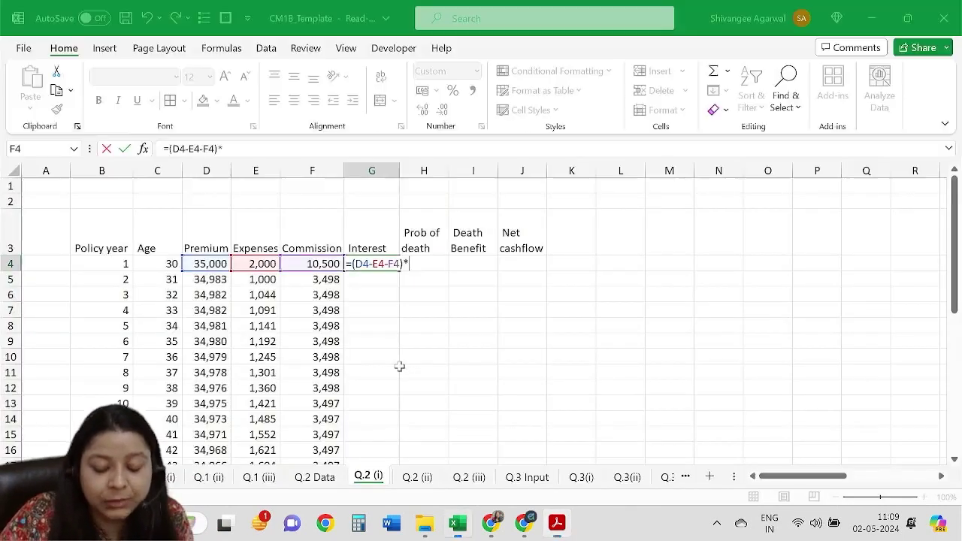
pyautogui.write('0.1')
pyautogui.press('Return')
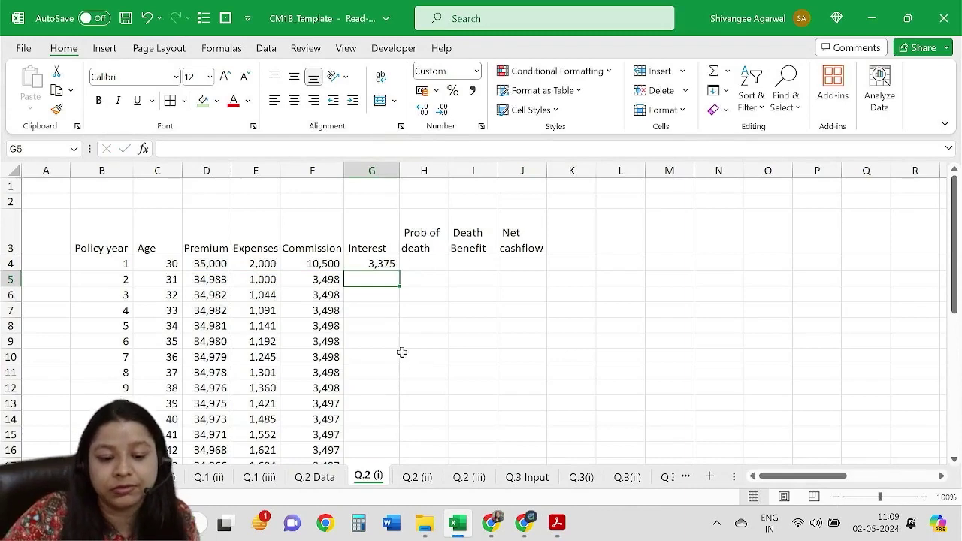
# Fill the interest formula down column G and bring up the question PDF.
pyautogui.click(371, 265)
pyautogui.doubleClick(403, 268)
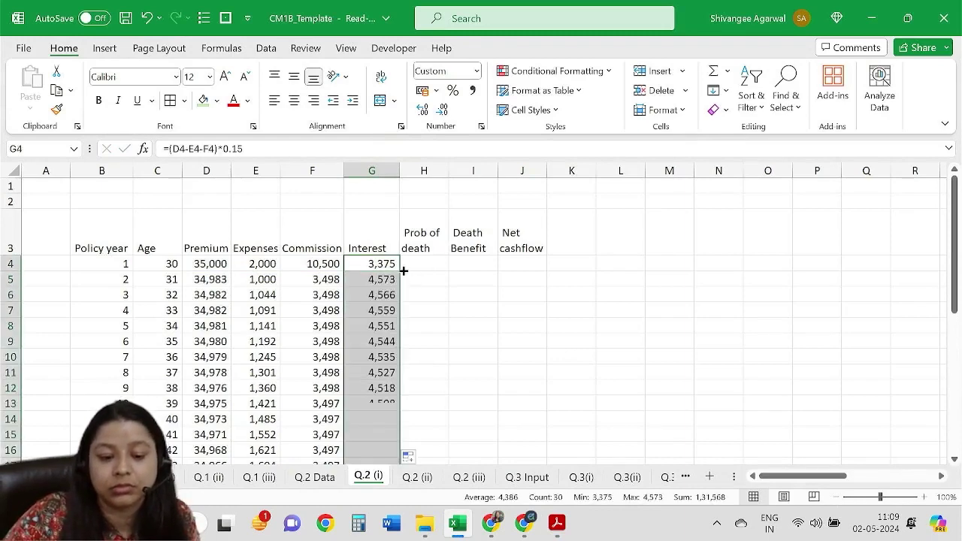
pyautogui.hotkey('alt', 'Tab')
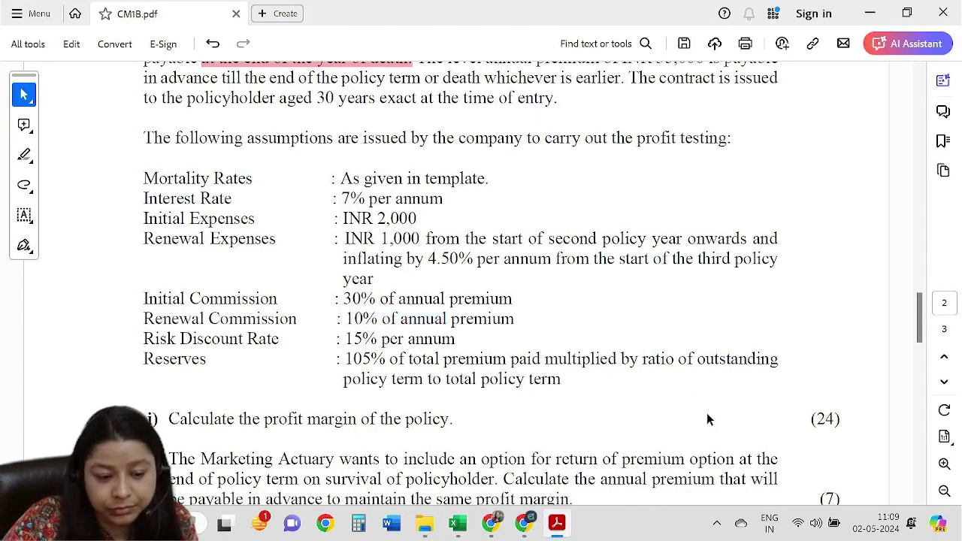
# Highlight the 105% Reserves assumption in the question PDF, then return to Excel.
pyautogui.moveTo(345, 364); pyautogui.dragTo(778, 364)
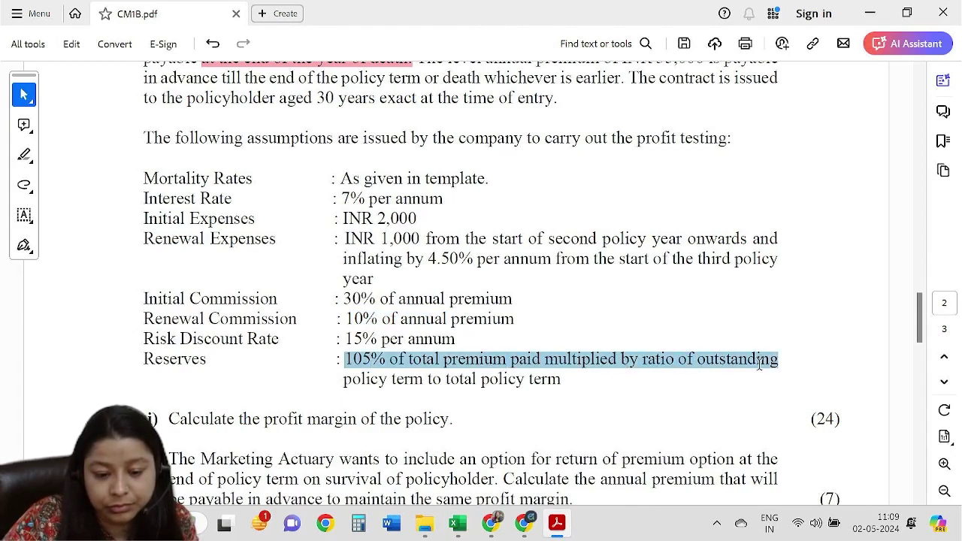
pyautogui.moveTo(344, 380); pyautogui.dragTo(574, 382)
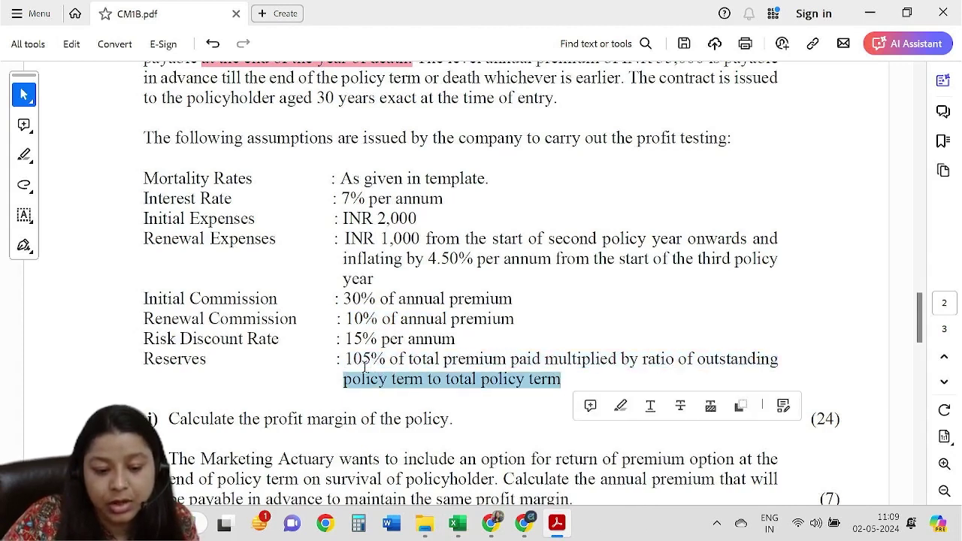
pyautogui.moveTo(344, 359)
pyautogui.mouseDown()
pyautogui.moveTo(507, 361)
pyautogui.moveTo(572, 379)
pyautogui.moveTo(560, 359)
pyautogui.moveTo(715, 374)
pyautogui.mouseUp()
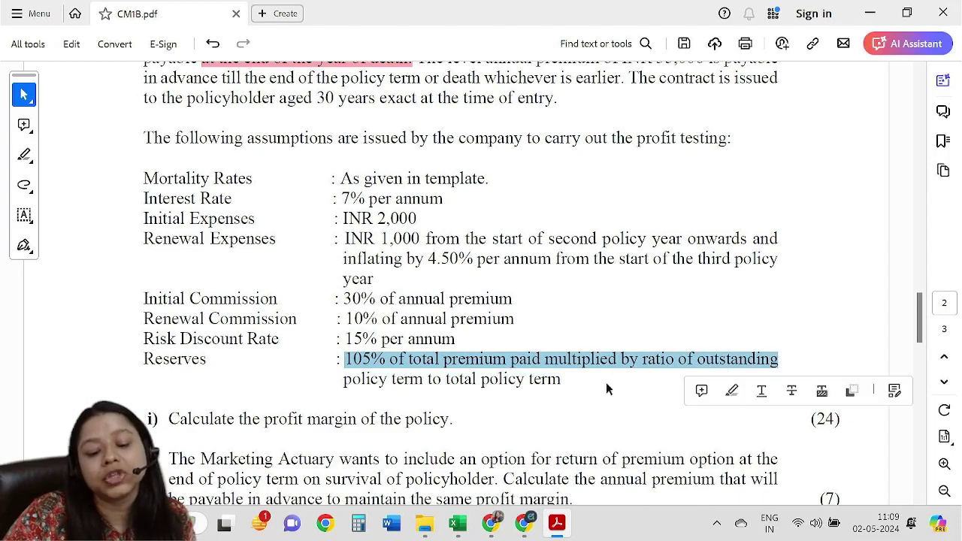
pyautogui.moveTo(346, 380); pyautogui.dragTo(436, 379)
pyautogui.hotkey('alt', 'Tab')
# Link H4 to 'Q.2 Data'!B17, show it as 0.0004885, and fill down column H.
pyautogui.click(430, 265)
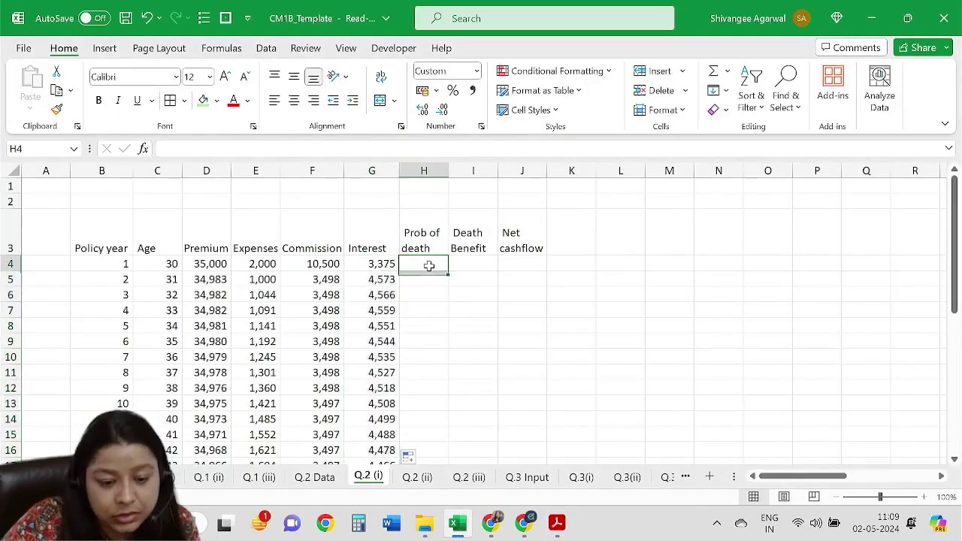
pyautogui.write('=')
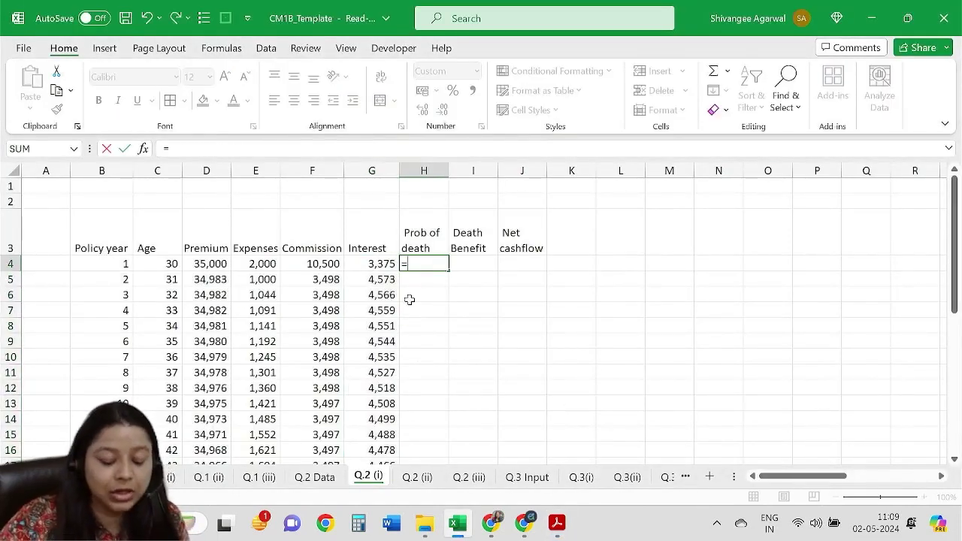
pyautogui.hotkey('ctrl', 'pageup')
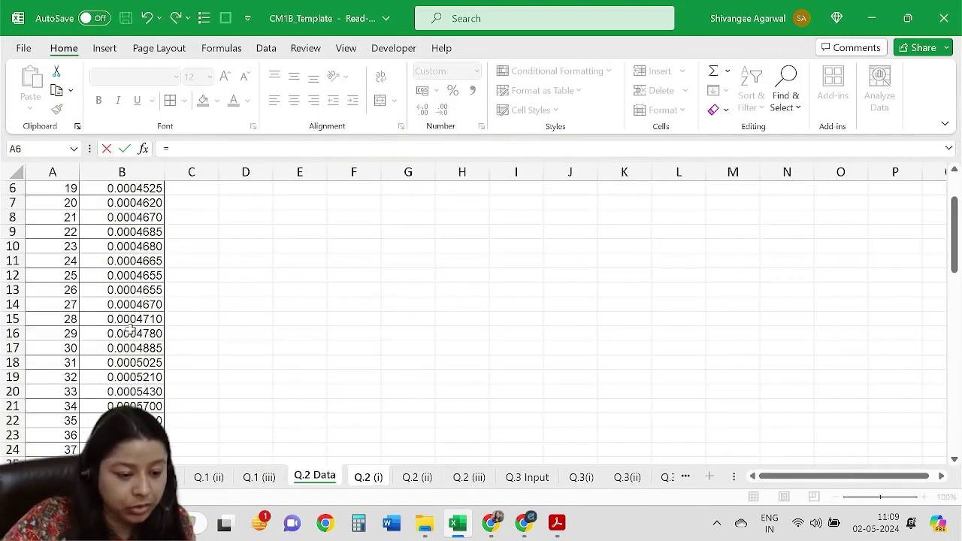
pyautogui.click(113, 348)
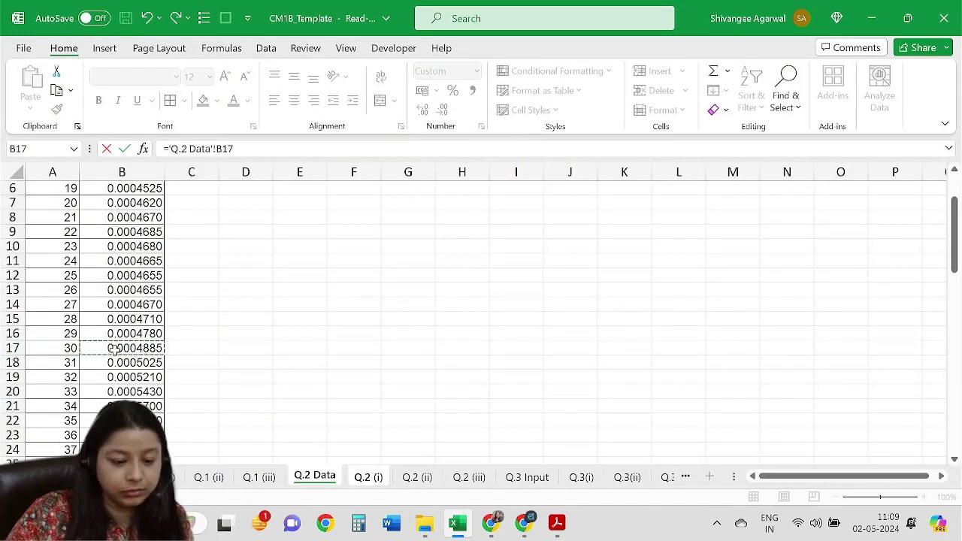
pyautogui.press('Return')
pyautogui.click(436, 267)
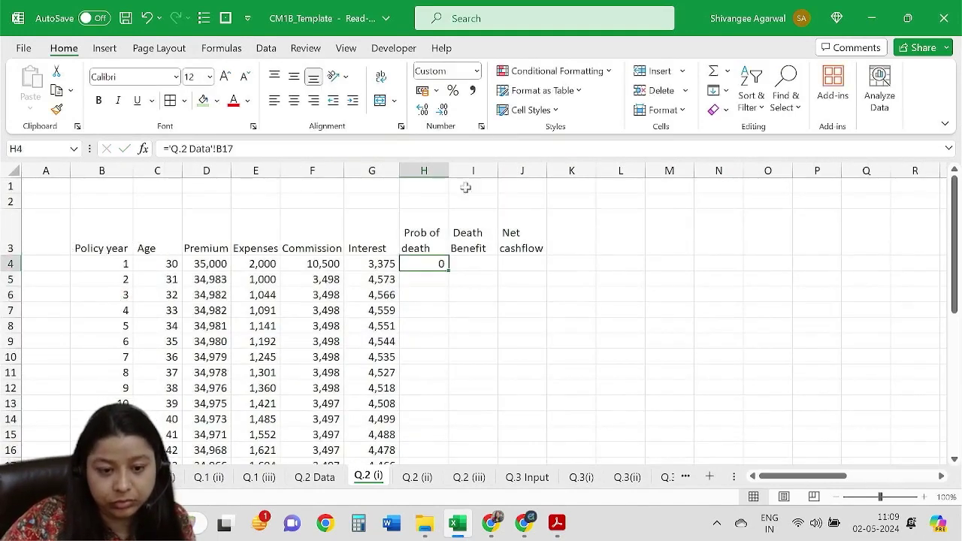
pyautogui.click(423, 110)
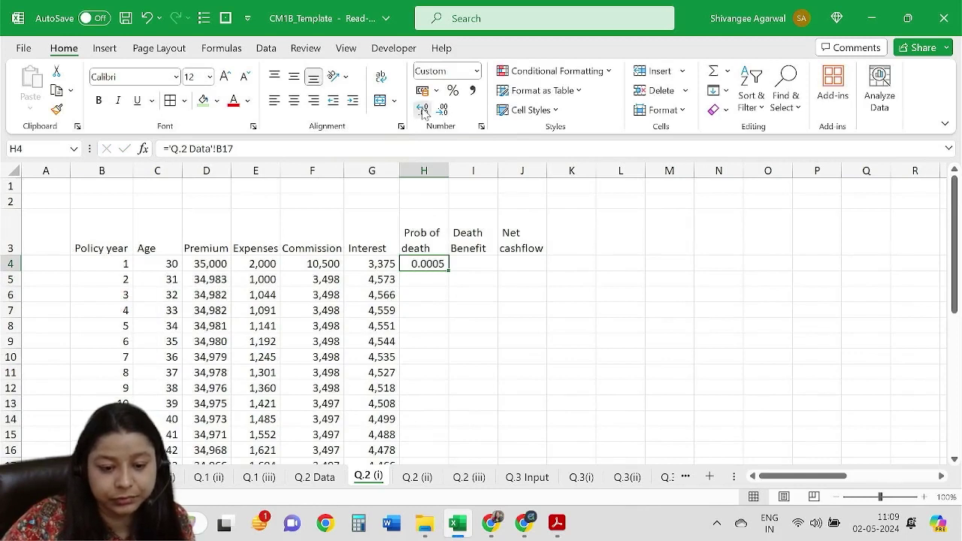
pyautogui.click(423, 109)
pyautogui.click(423, 110)
pyautogui.click(422, 110)
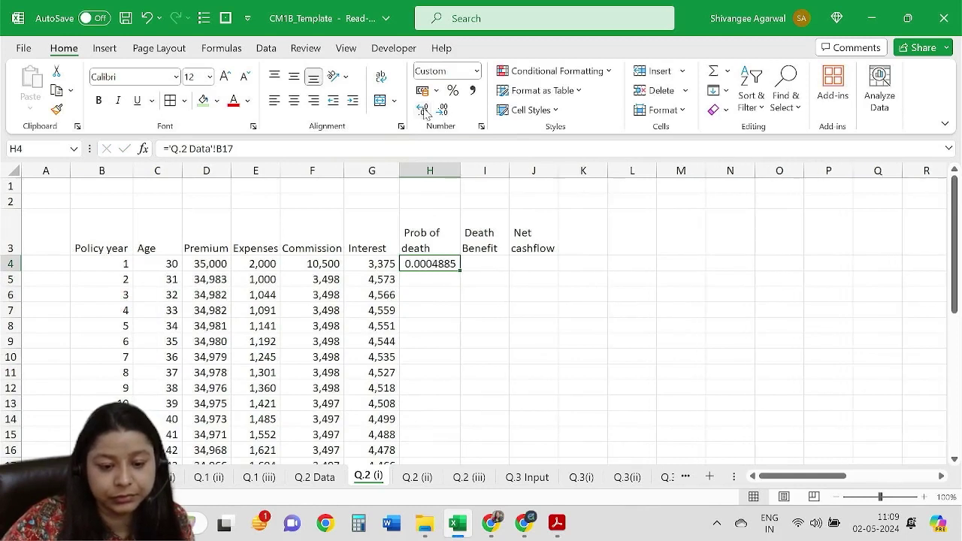
pyautogui.doubleClick(460, 269)
# Flip to Q.2 Data and back to Q.2 (i), selecting Death Benefit cell I4.
pyautogui.click(305, 477)
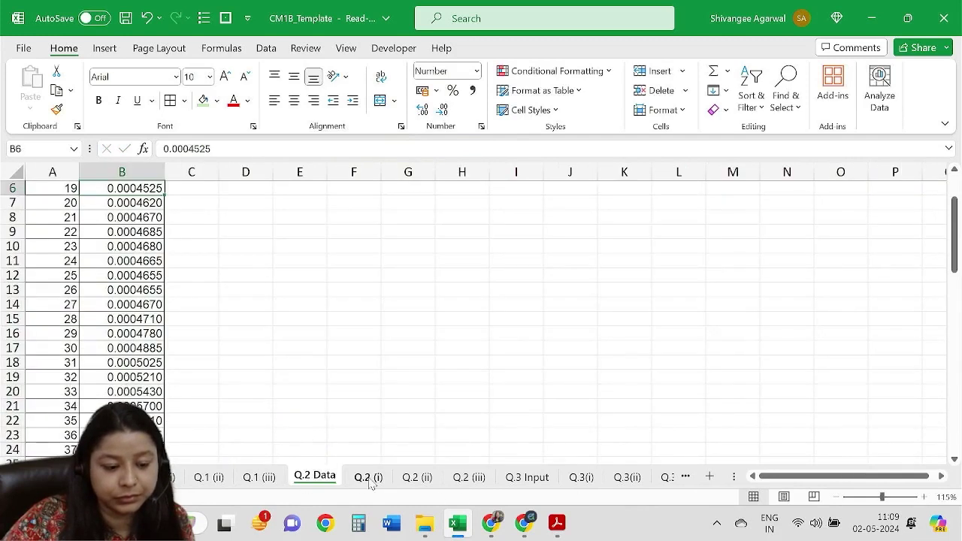
pyautogui.click(368, 477)
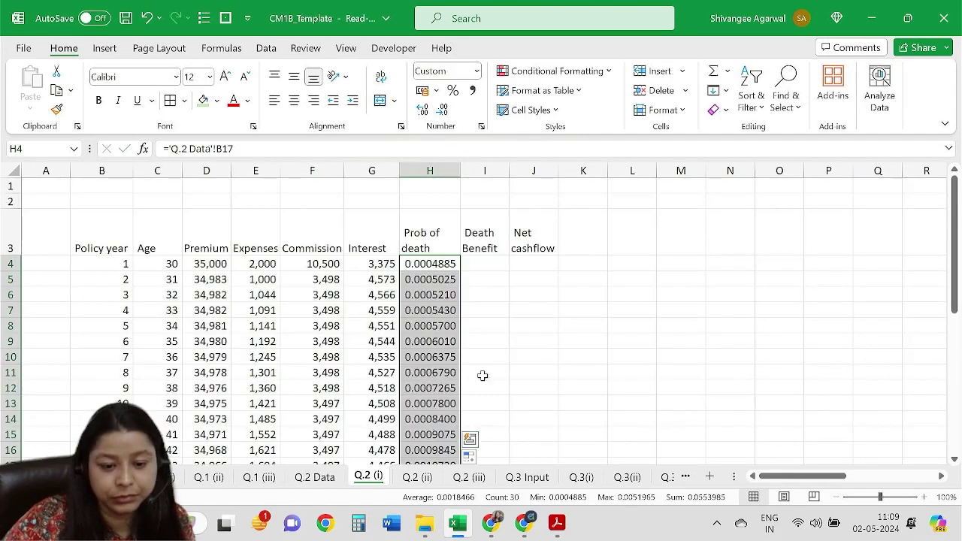
pyautogui.click(497, 265)
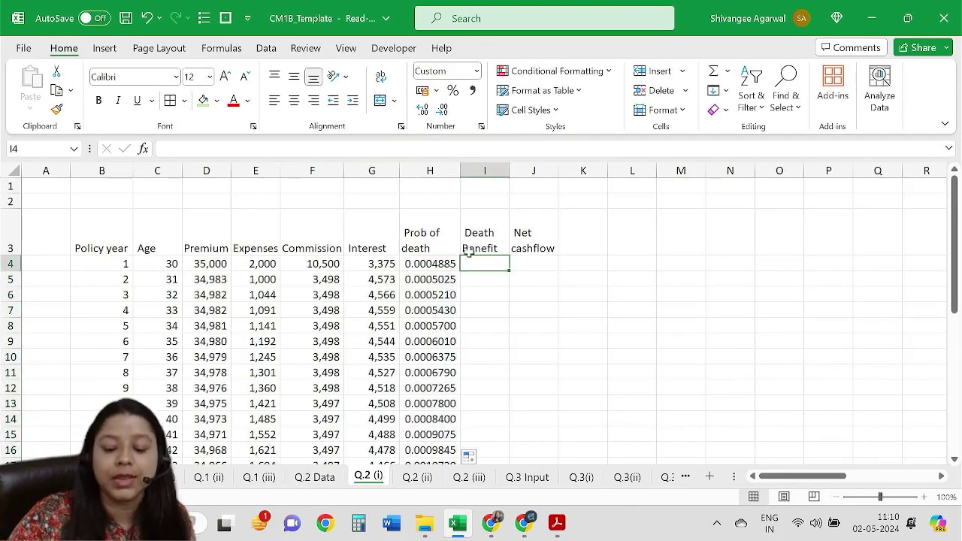
# Enter a first I4 death benefit formula using H4 and 5% yearly growth, and fill it down.
pyautogui.write('=')
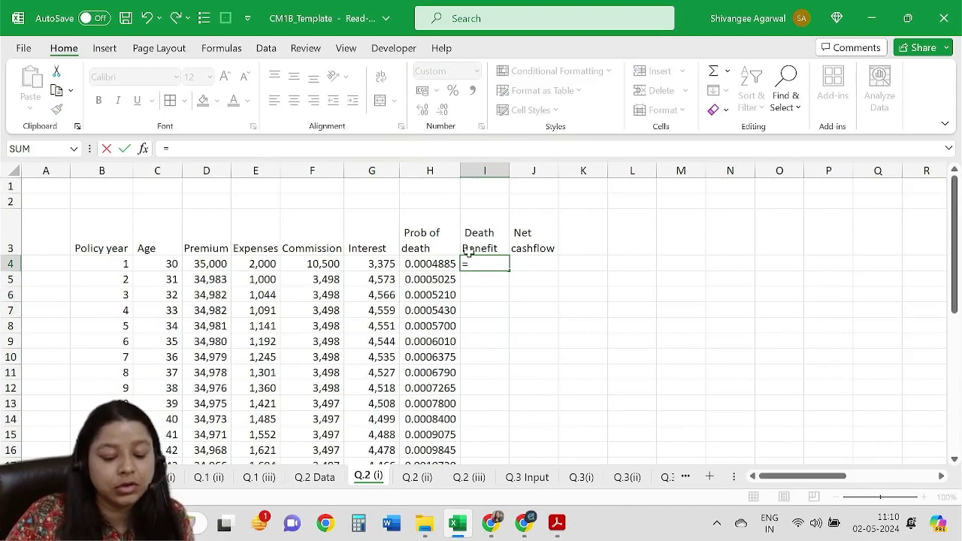
pyautogui.hotkey('alt', 'Tab')
pyautogui.scroll(4, 468, 254)
pyautogui.scroll(4, 467, 253)
pyautogui.scroll(-1, 468, 253)
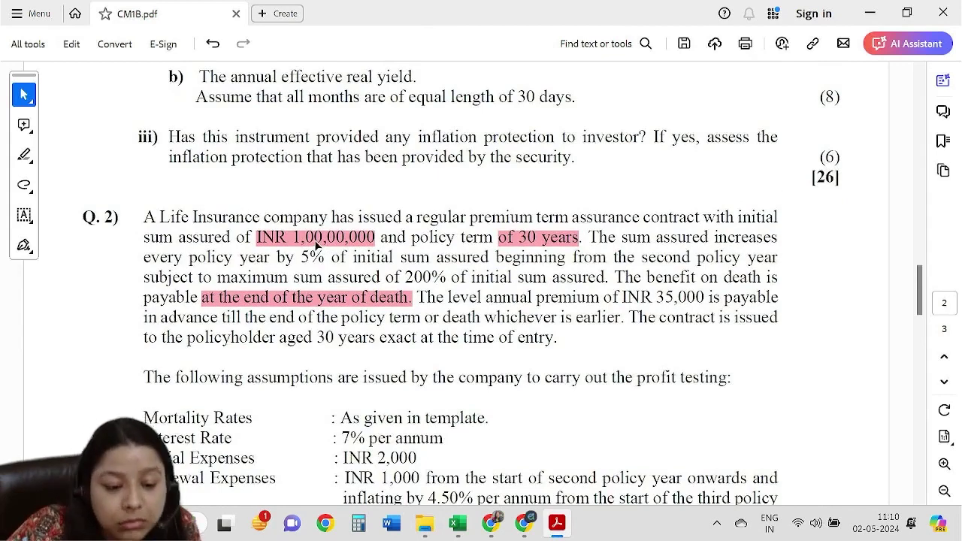
pyautogui.hotkey('alt', 'Tab')
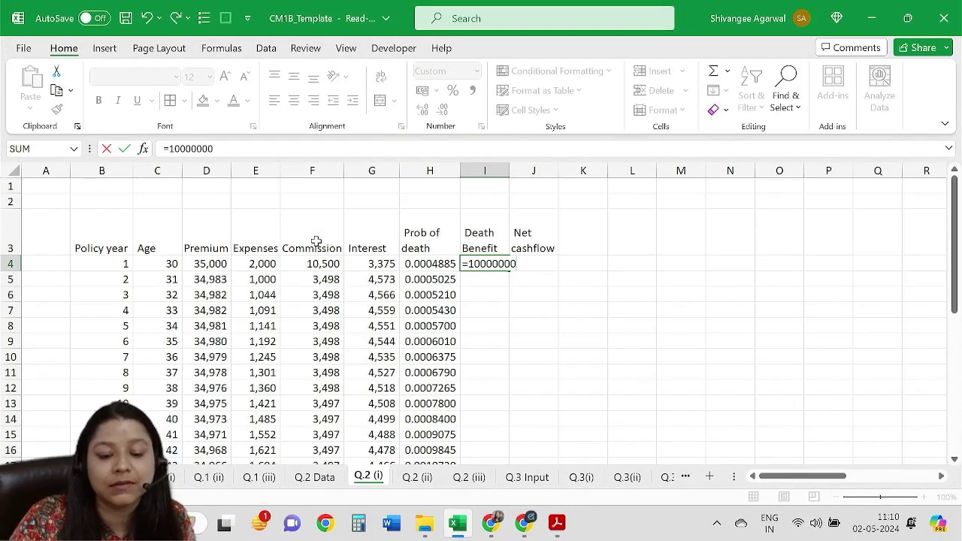
pyautogui.write('*')
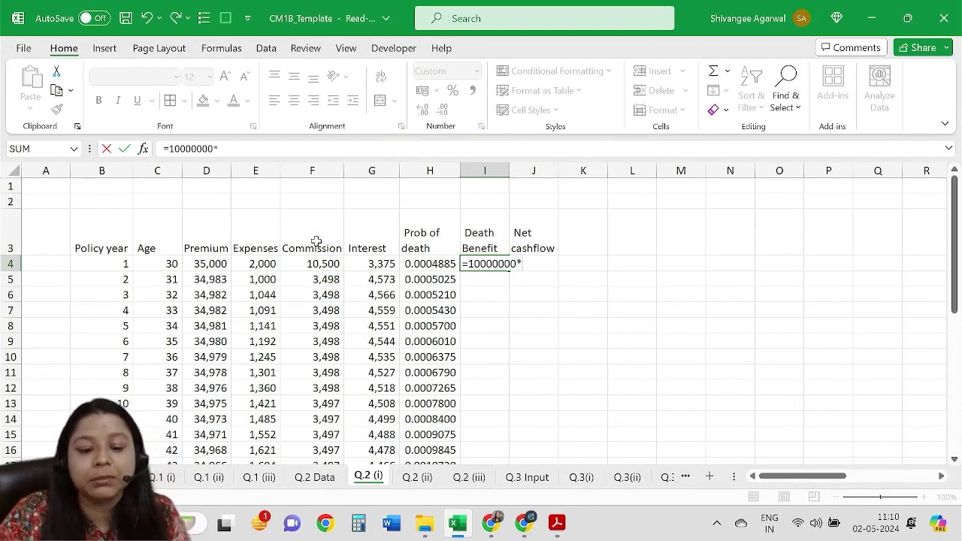
pyautogui.press('Left')
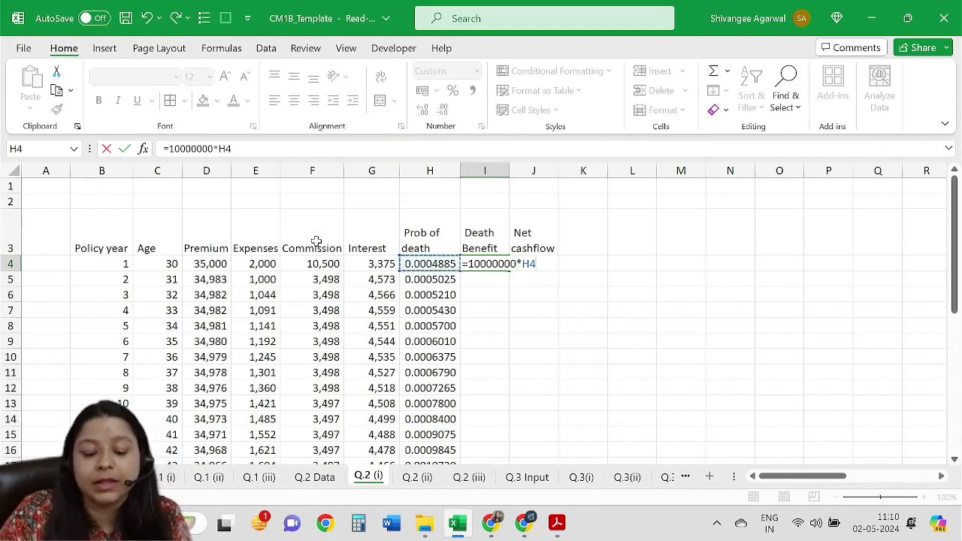
pyautogui.hotkey('alt', 'Tab')
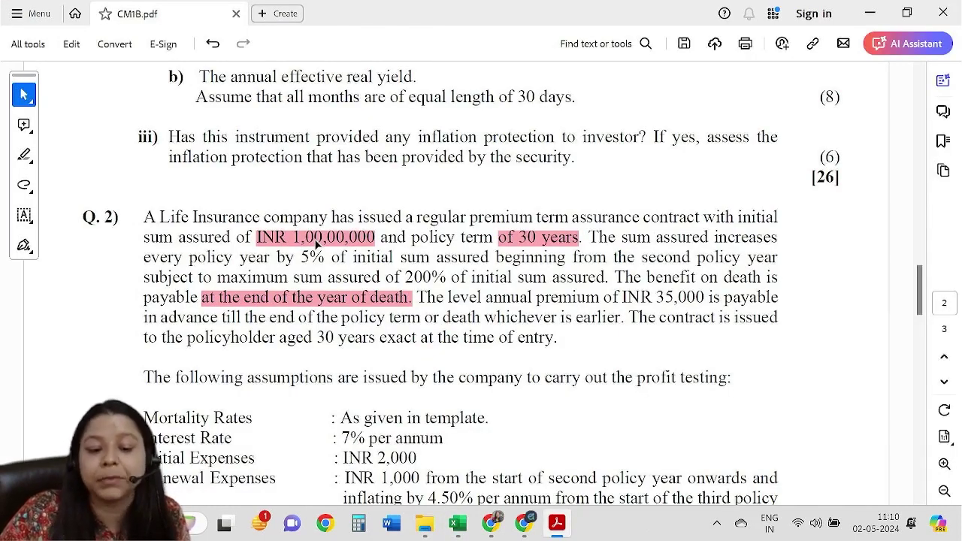
pyautogui.hotkey('alt', 'Tab')
pyautogui.write('(')
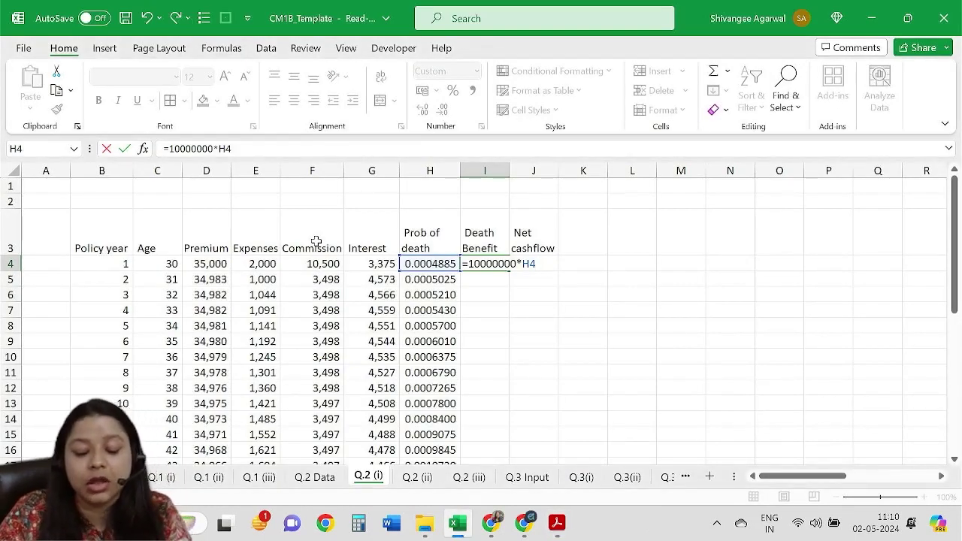
pyautogui.write('*(1+5%')
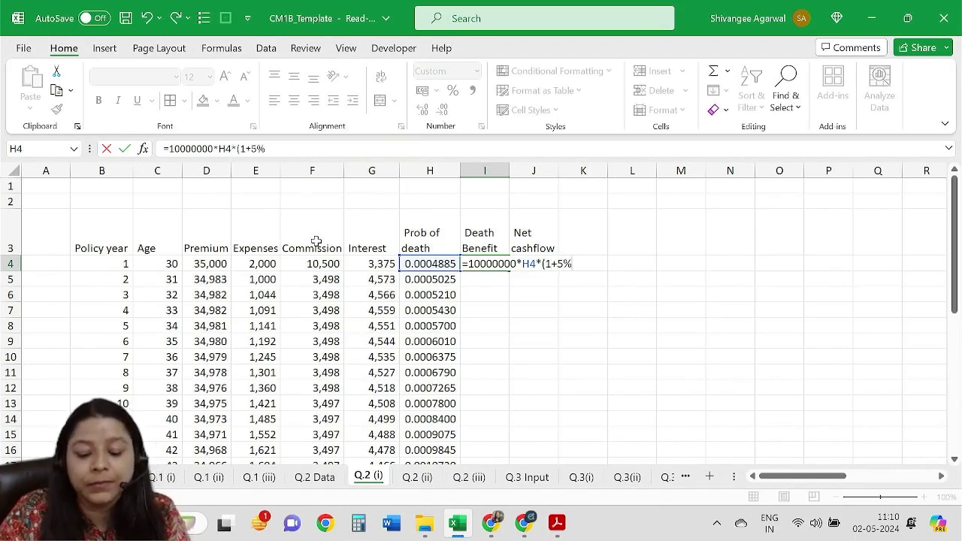
pyautogui.write('(')
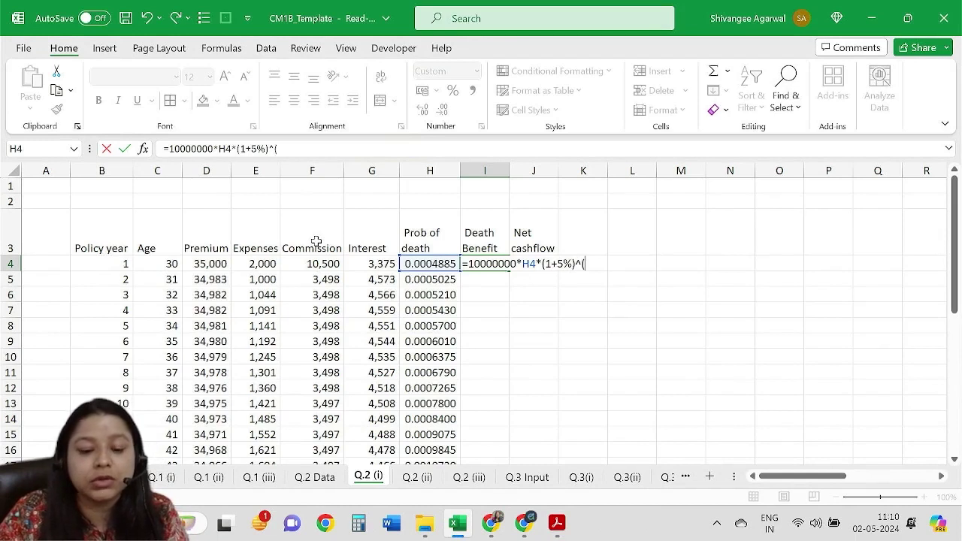
pyautogui.press('Left')
pyautogui.press('Left')
pyautogui.press('Left')
pyautogui.press('Left')
pyautogui.press('Left')
pyautogui.press('Left')
pyautogui.press('Left')
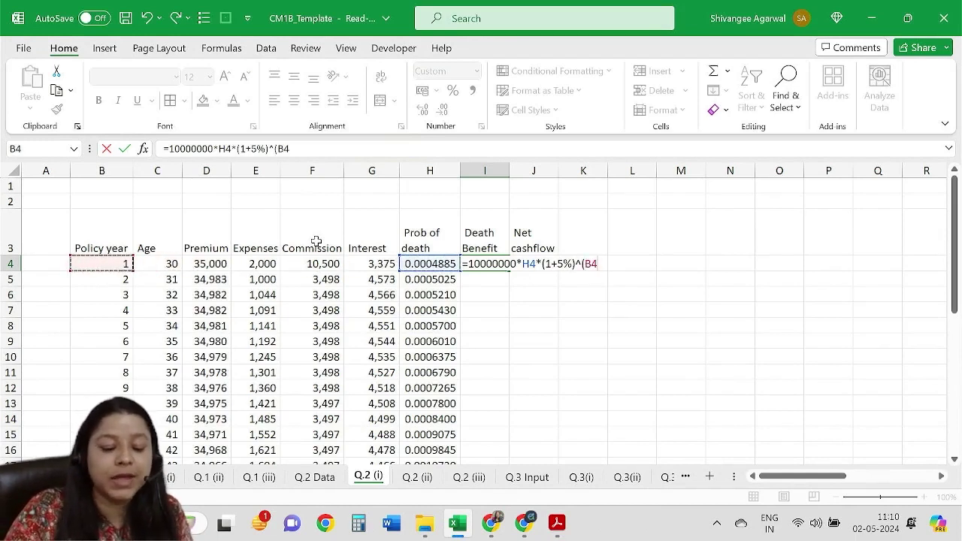
pyautogui.press('F2')
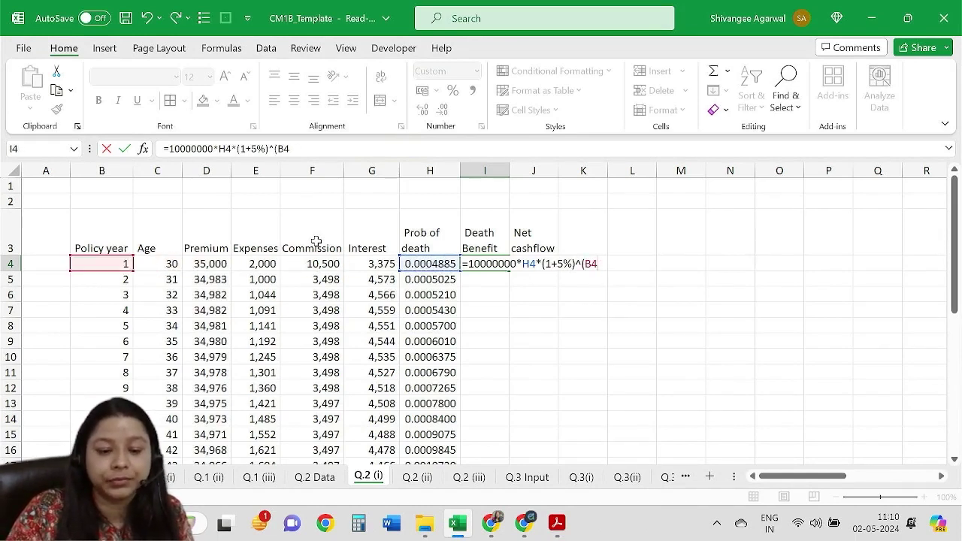
pyautogui.write('-1)')
pyautogui.press('Return')
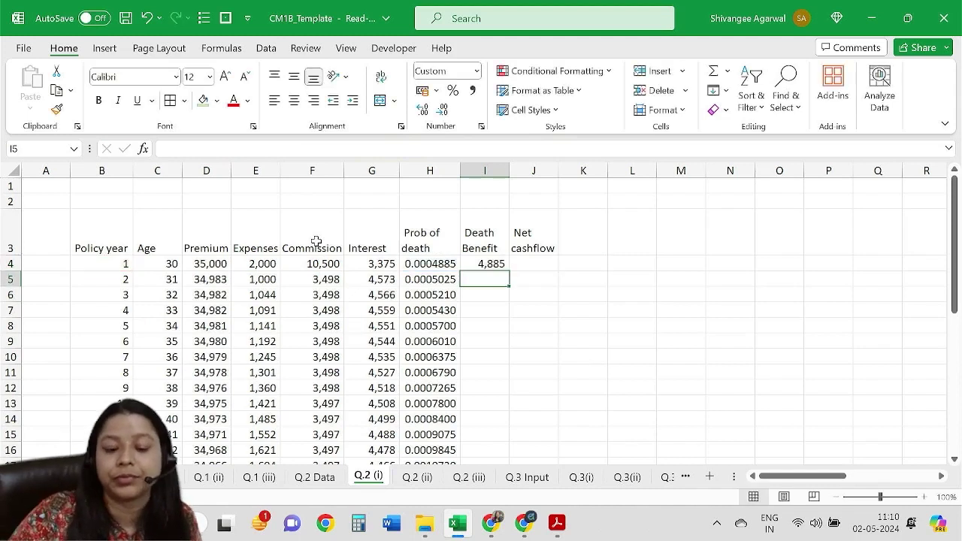
pyautogui.click(485, 264)
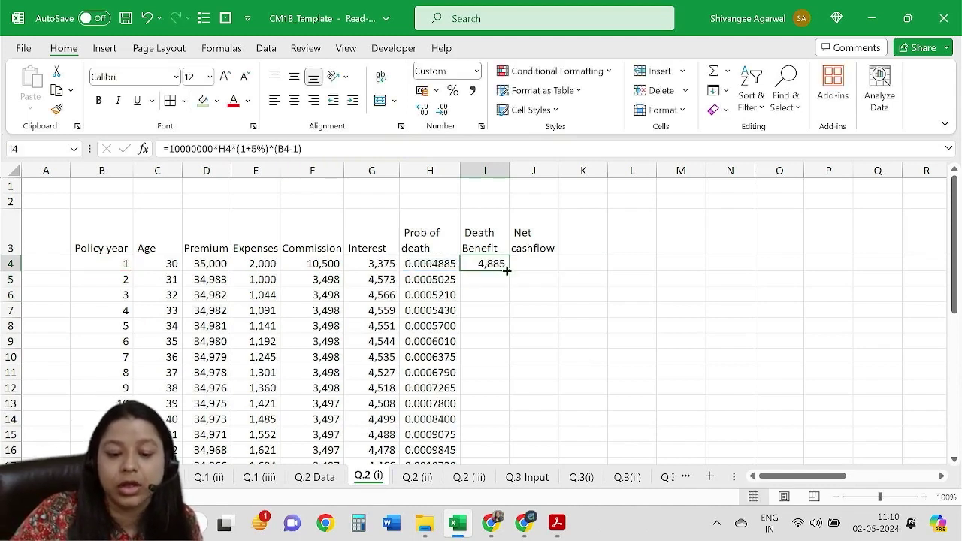
pyautogui.doubleClick(509, 272)
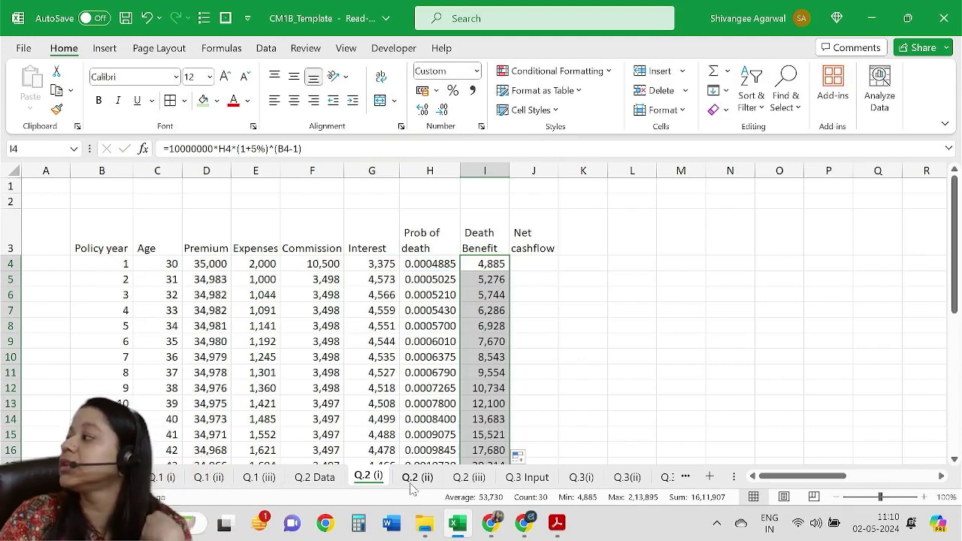
# Drop the H4 factor so I4 reads =10000000*(1+5%)^(B4-1), and refill column I.
pyautogui.click(479, 236)
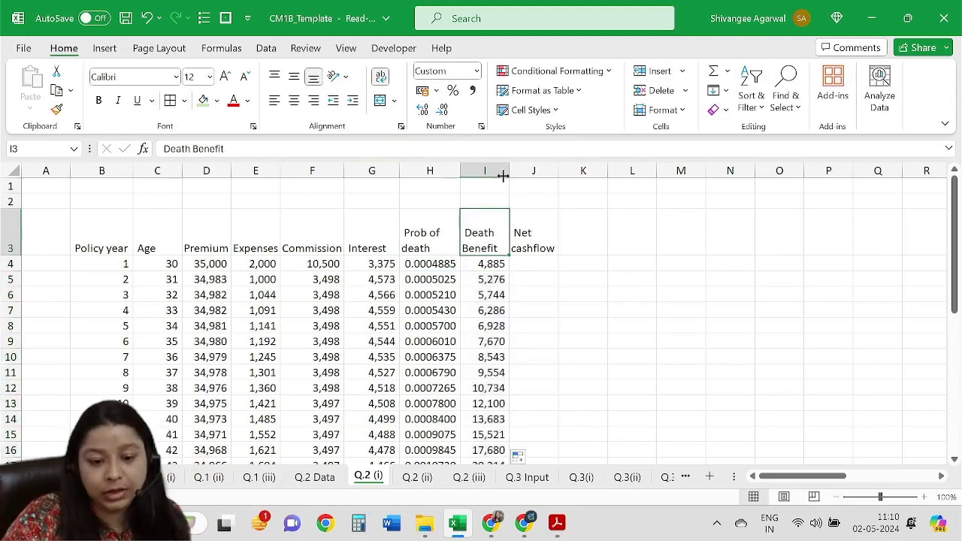
pyautogui.click(496, 171)
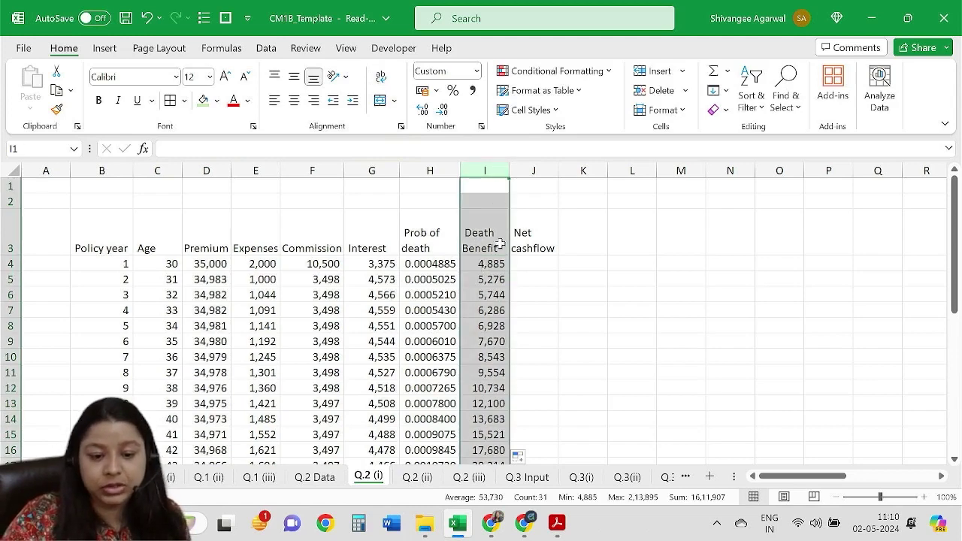
pyautogui.doubleClick(491, 264)
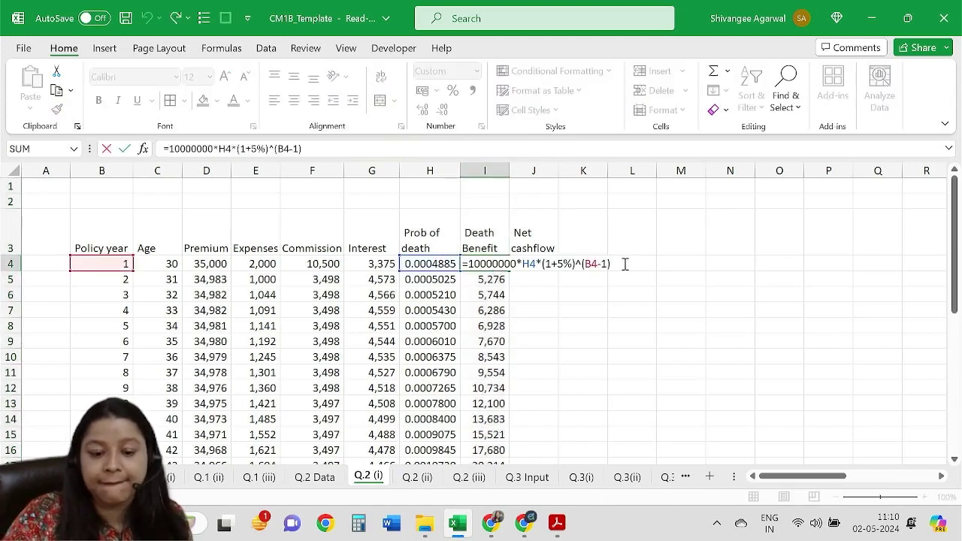
pyautogui.moveTo(625, 264); pyautogui.dragTo(551, 264)
pyautogui.click(602, 274)
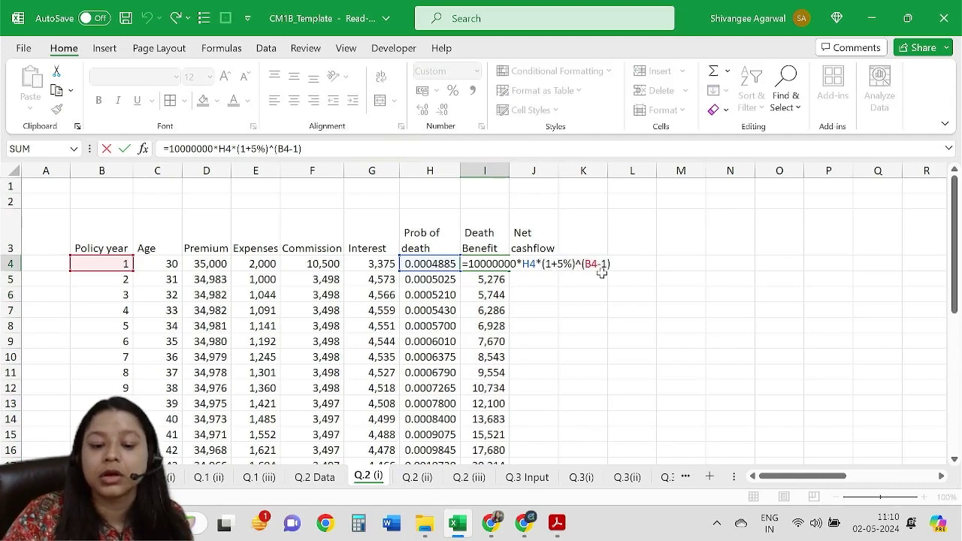
pyautogui.press('BackSpace')
pyautogui.press('BackSpace')
pyautogui.press('BackSpace')
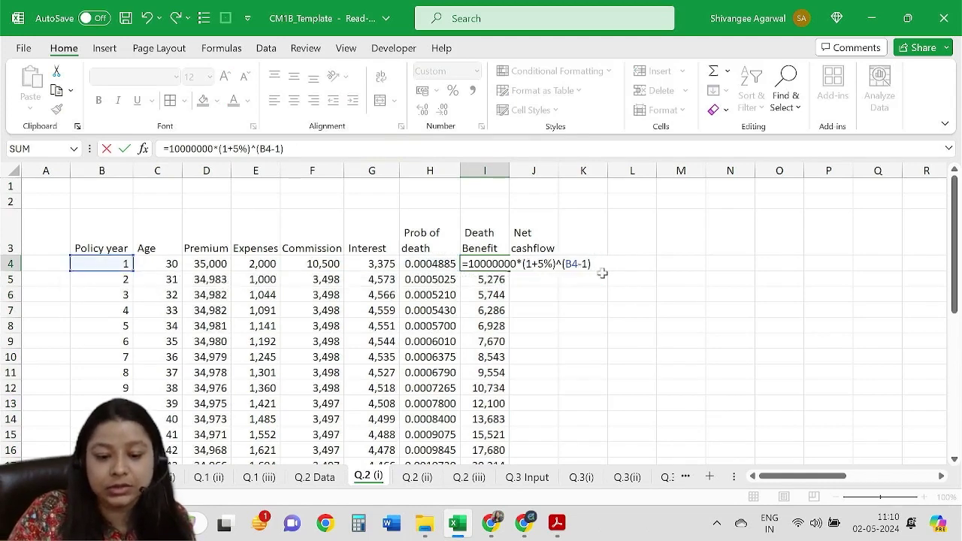
pyautogui.press('Return')
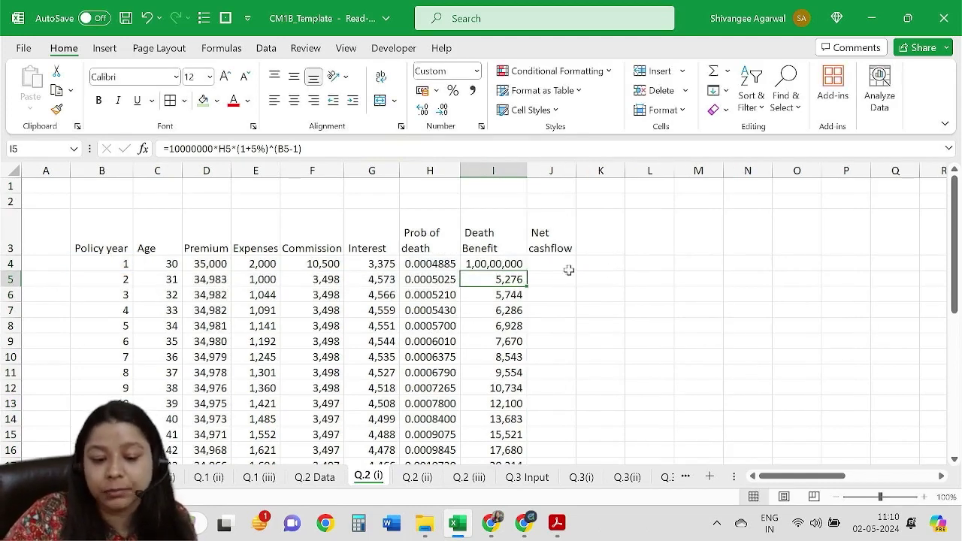
pyautogui.click(496, 264)
pyautogui.doubleClick(527, 272)
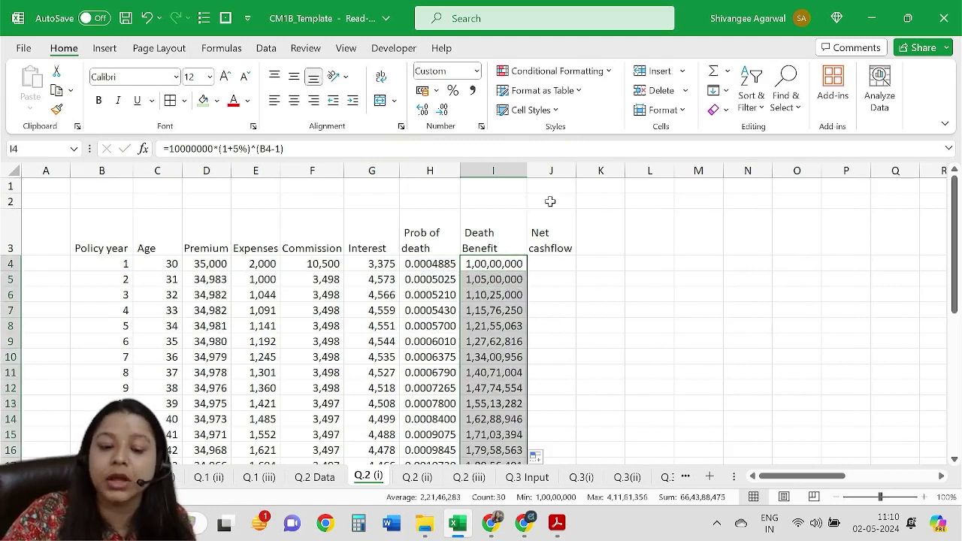
# Insert a blank column J before Net cashflow, then bring up G4's interest formula for editing.
pyautogui.click(551, 171)
pyautogui.hotkey('ctrl', 'shift', '+')
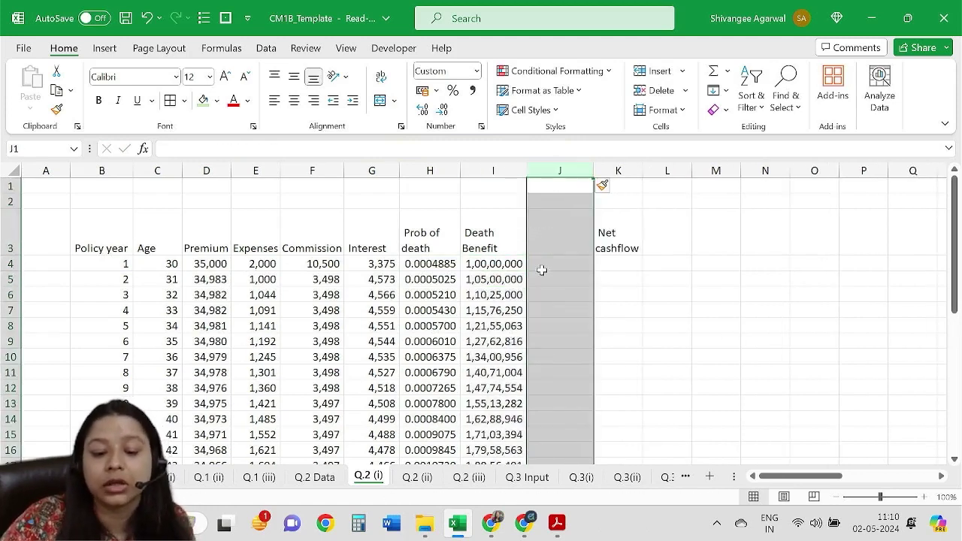
pyautogui.click(541, 267)
pyautogui.click(575, 243)
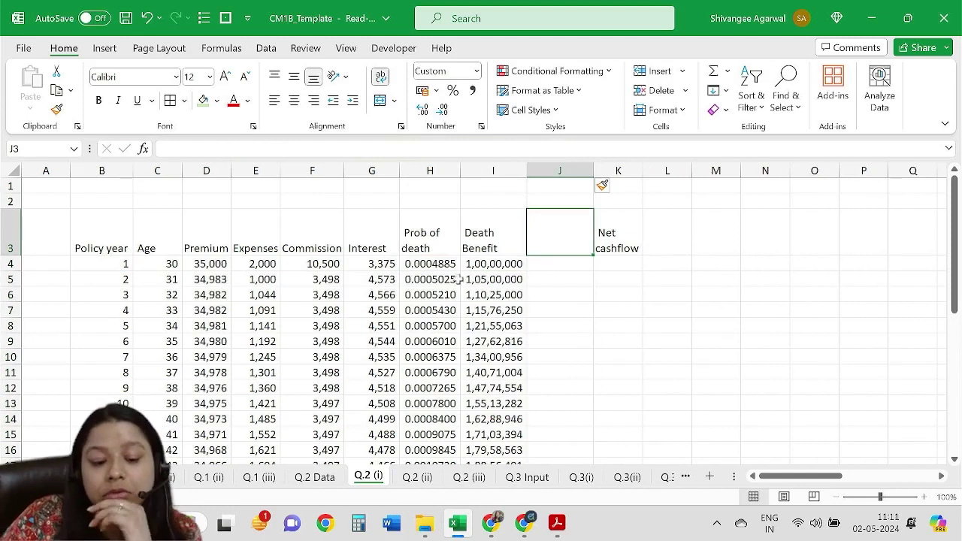
pyautogui.click(373, 267)
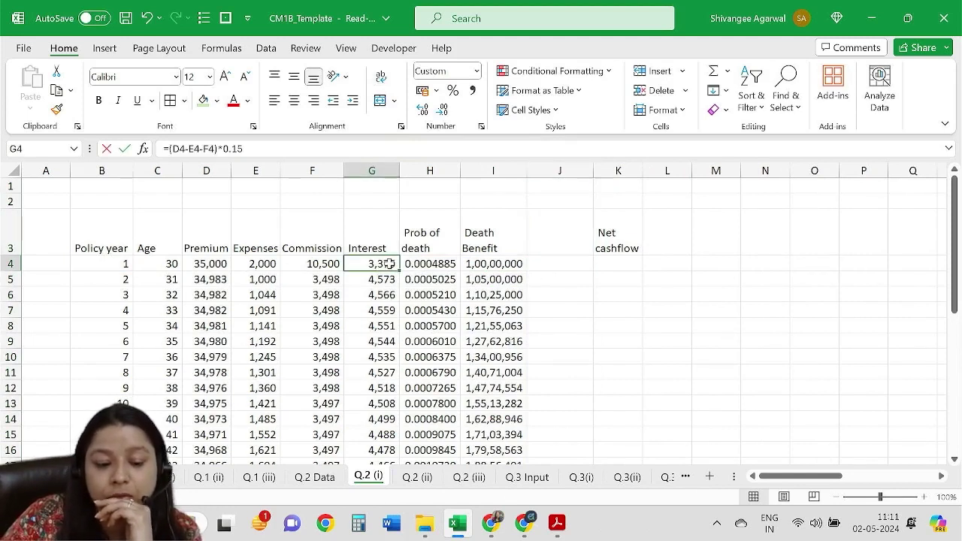
pyautogui.doubleClick(391, 264)
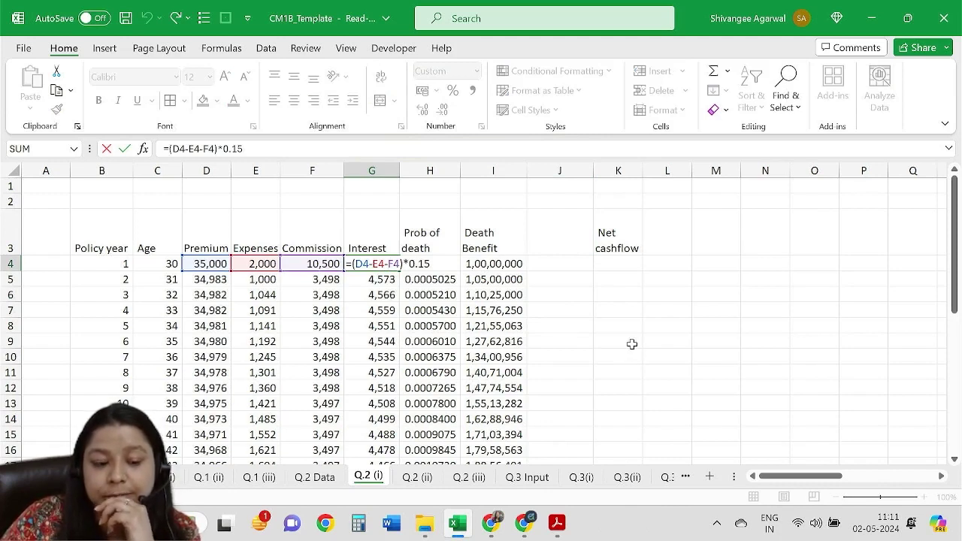
# Confirm G4 and check the 7% per annum interest rate in the Q.2 assumptions PDF.
pyautogui.press('Return')
pyautogui.hotkey('alt', 'Tab')
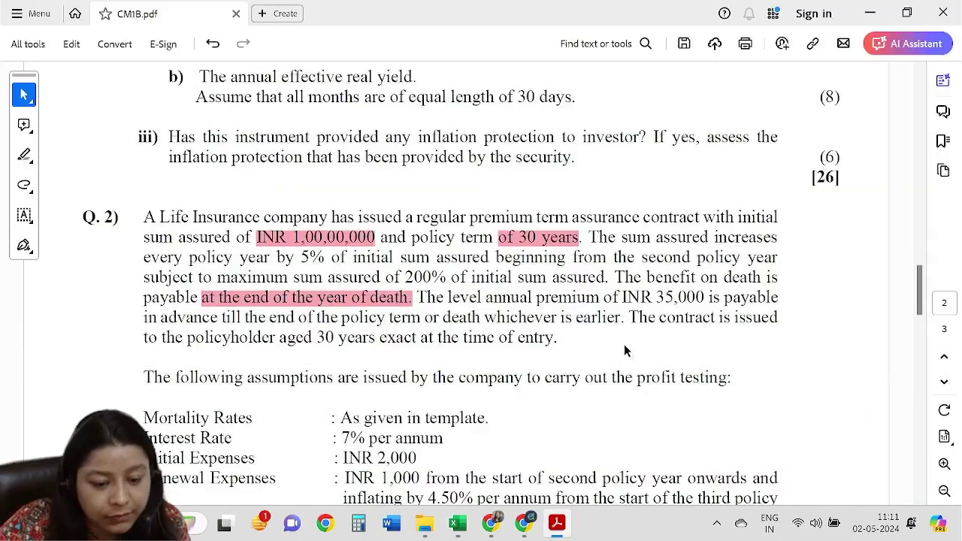
pyautogui.scroll(-1, 426, 301)
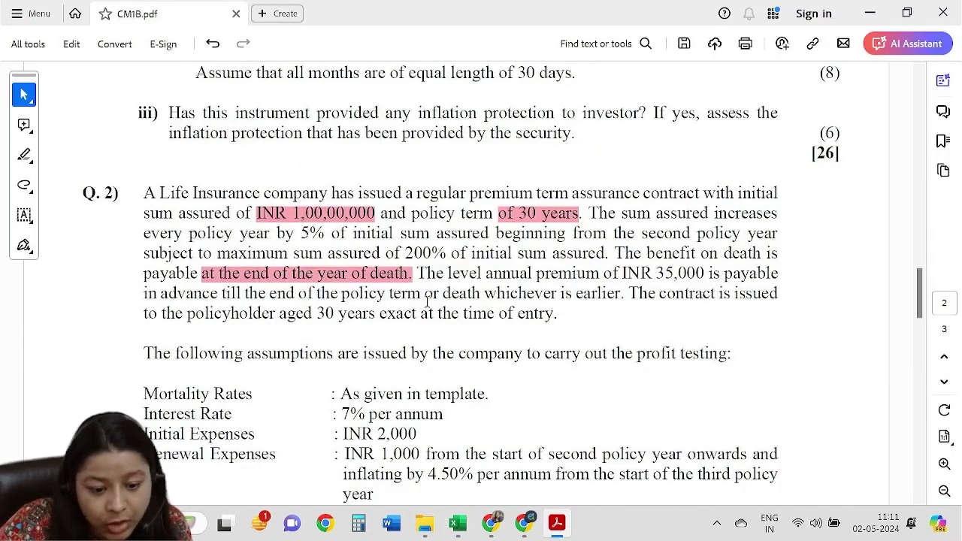
pyautogui.scroll(-1, 426, 301)
pyautogui.scroll(-1, 427, 301)
pyautogui.moveTo(340, 343); pyautogui.dragTo(443, 343)
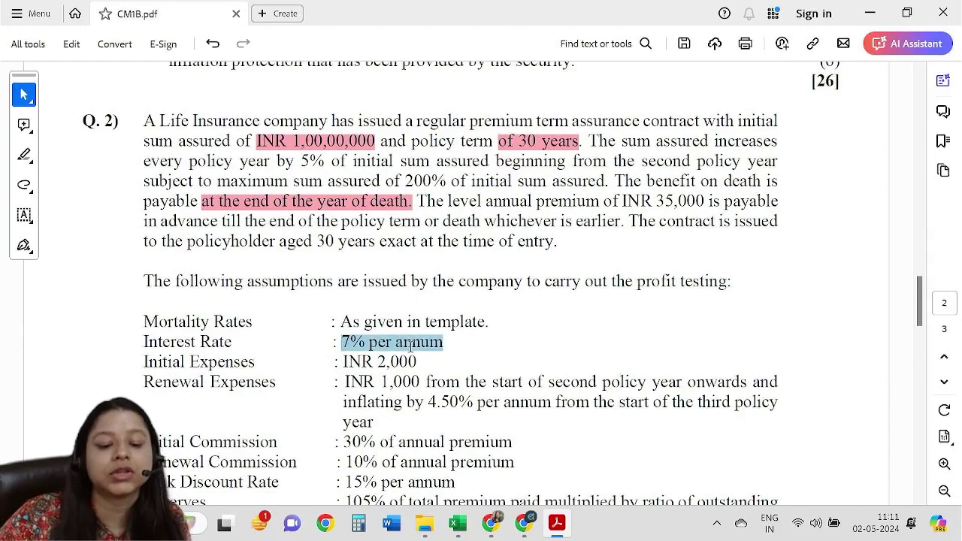
pyautogui.hotkey('alt', 'Tab')
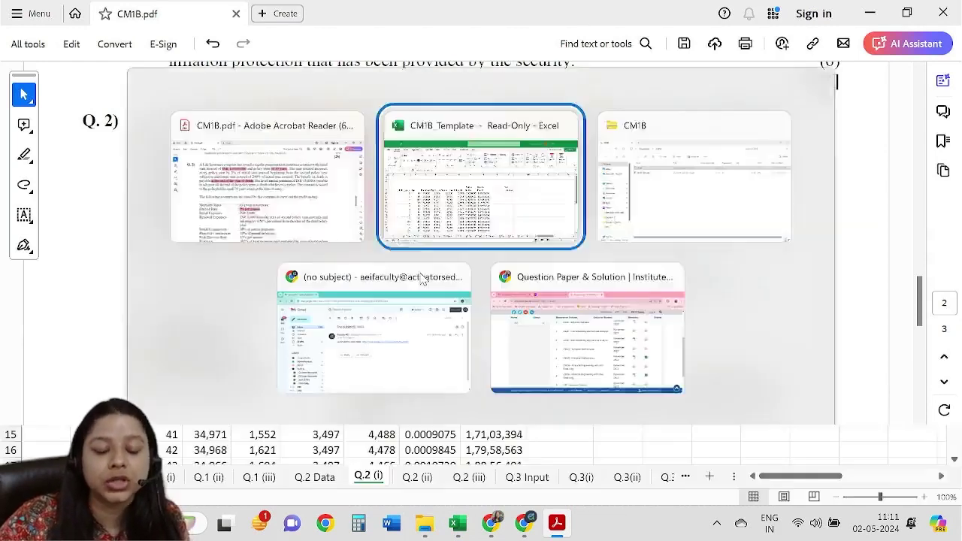
pyautogui.click(384, 265)
# Change G4 to =(D4-E4-F4)*0.07 and fill it down the Interest column.
pyautogui.click(248, 148)
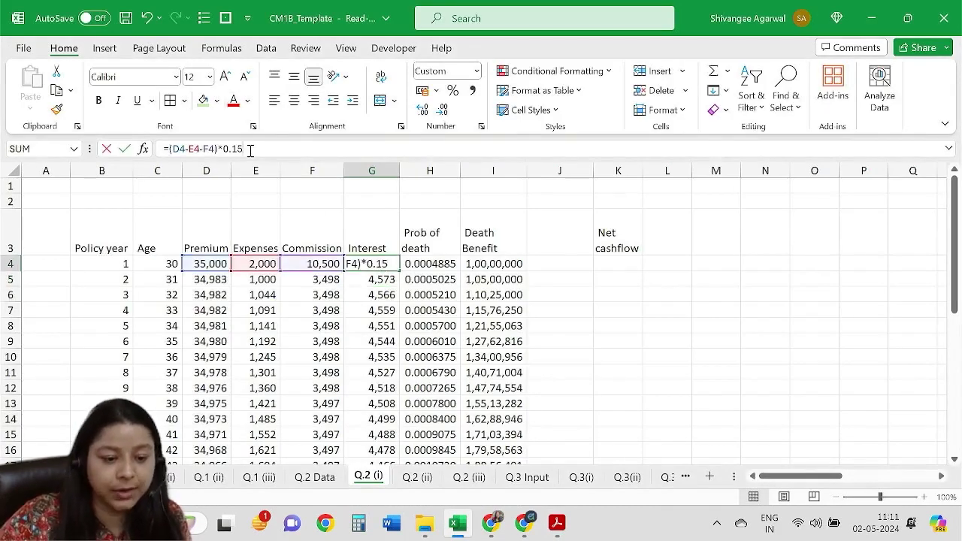
pyautogui.press('BackSpace')
pyautogui.press('BackSpace')
pyautogui.write('0')
pyautogui.press('Return')
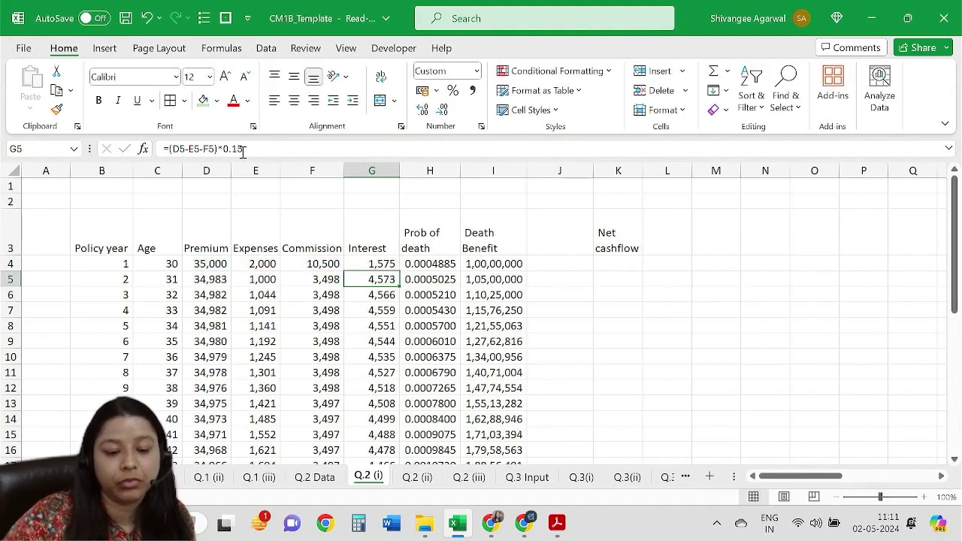
pyautogui.click(375, 263)
pyautogui.doubleClick(400, 271)
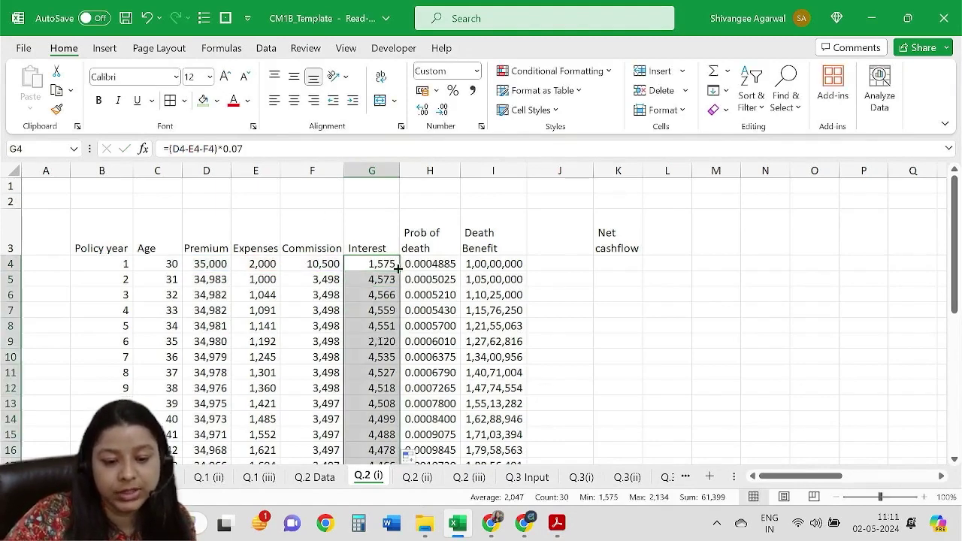
# Glance at the question PDF again, then select empty header cell J3.
pyautogui.hotkey('alt', 'Tab')
pyautogui.scroll(-1, 479, 286)
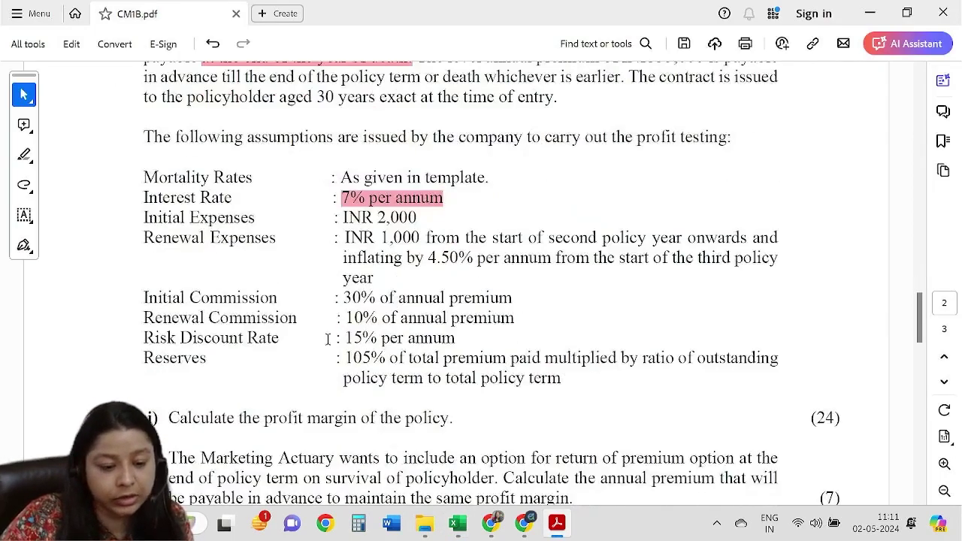
pyautogui.hotkey('alt', 'Tab')
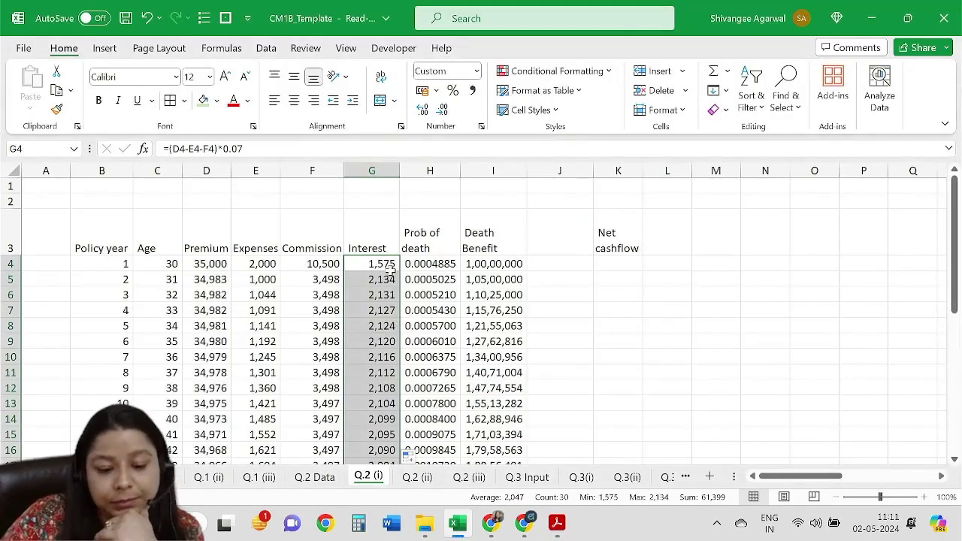
pyautogui.click(390, 267)
pyautogui.click(577, 242)
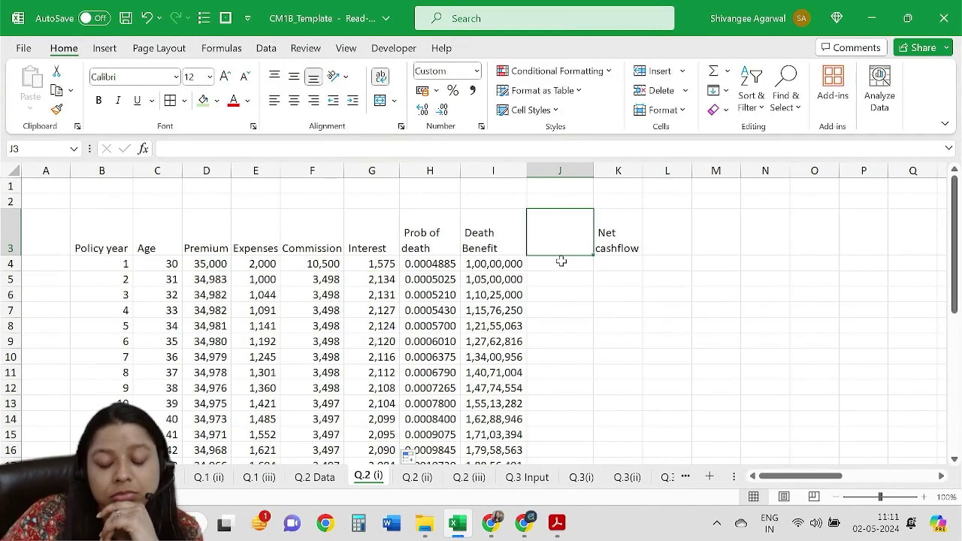
# Head the new column J 'Death cost'.
pyautogui.click(523, 254)
pyautogui.click(549, 248)
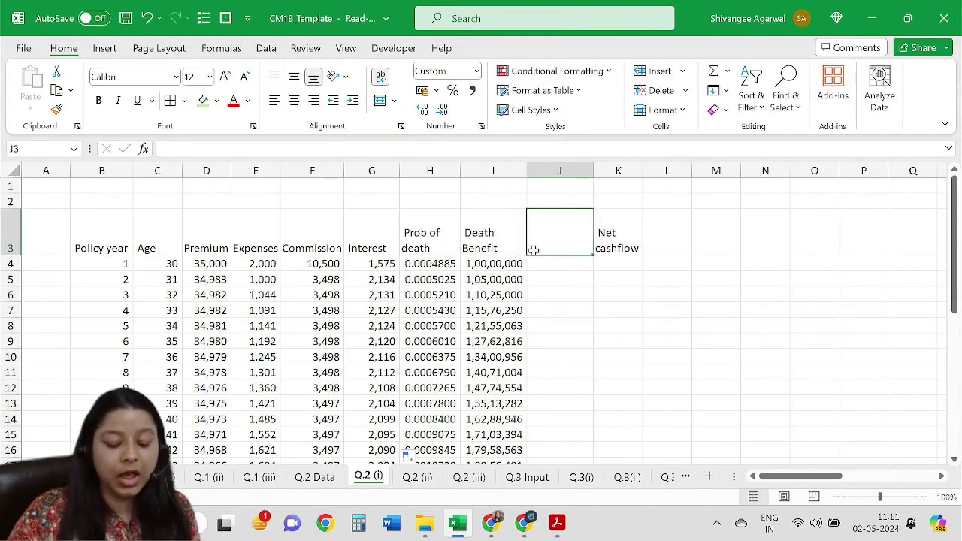
pyautogui.write('Death')
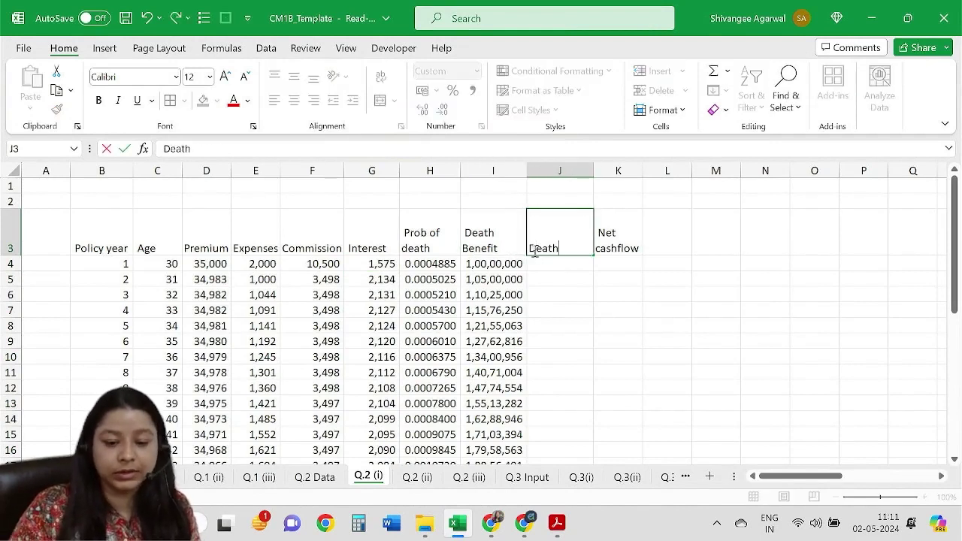
pyautogui.write(' cost')
pyautogui.click(515, 234)
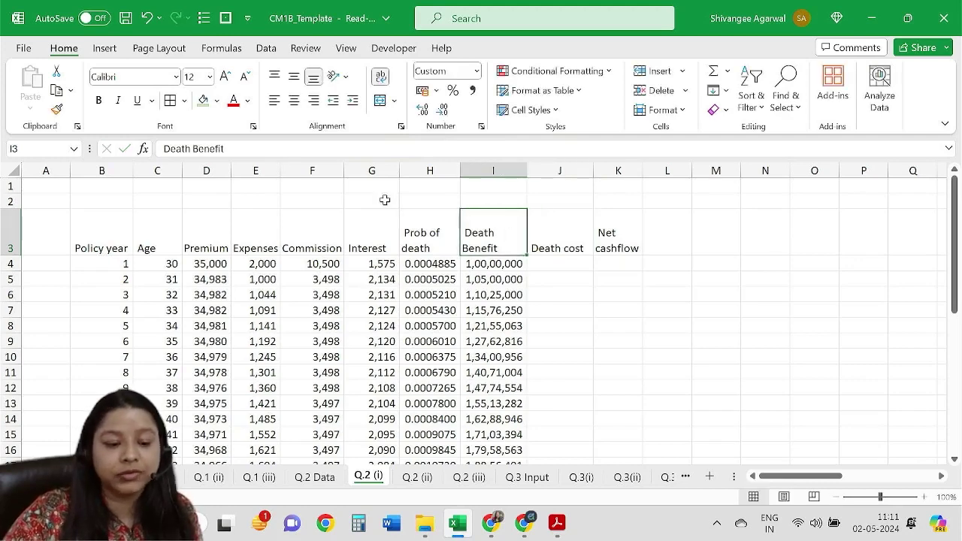
# Rename the I3 heading from Death Benefit to 'Amount Death Benefit'.
pyautogui.click(163, 148)
pyautogui.write('Am')
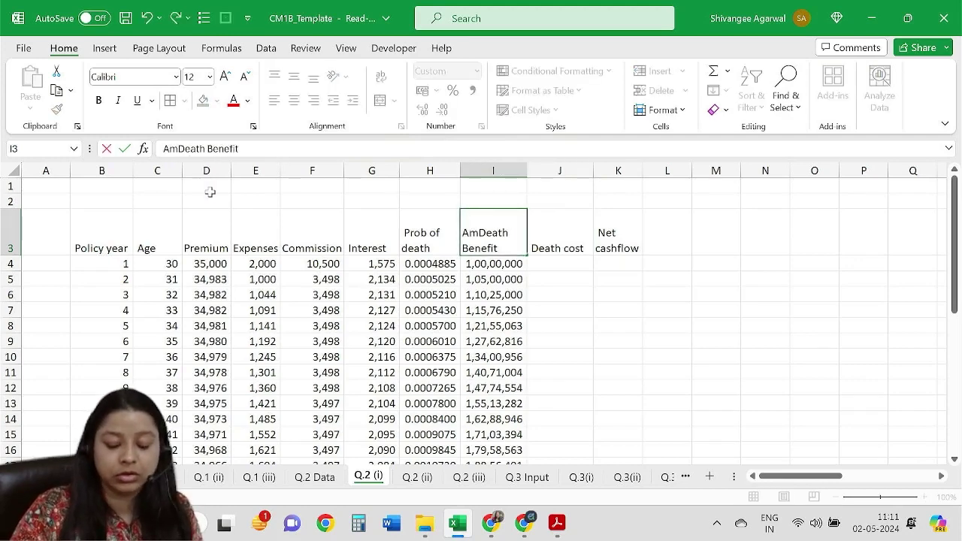
pyautogui.write('ount')
pyautogui.press('Return')
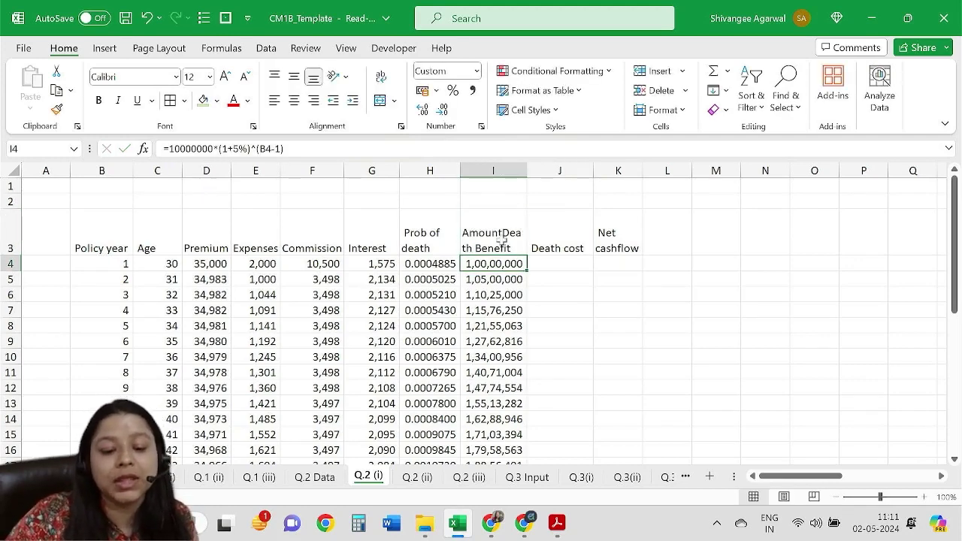
pyautogui.click(502, 239)
pyautogui.click(198, 148)
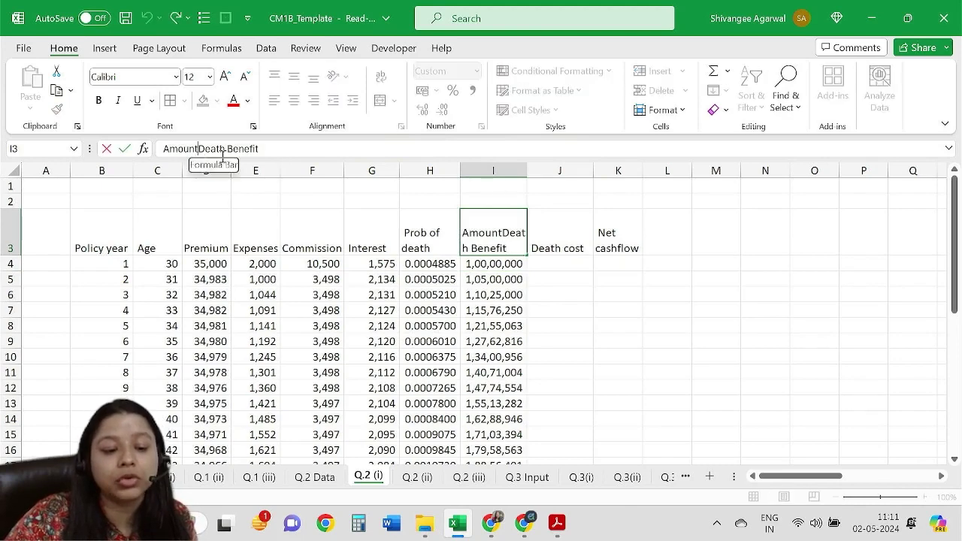
pyautogui.click(496, 264)
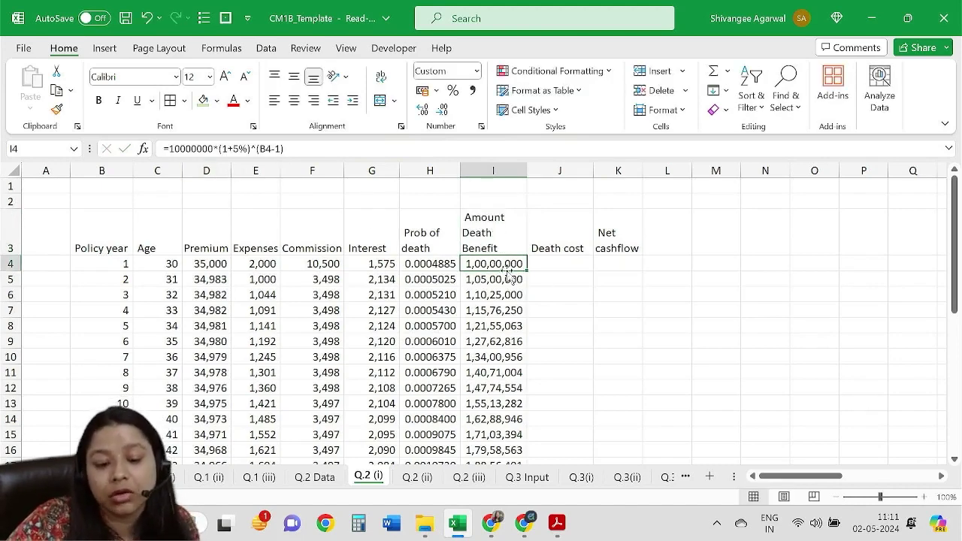
# Begin rewriting I4's formula as an IF, adding '=10000000*(' at the end.
pyautogui.scroll(-4, 508, 276)
pyautogui.scroll(-3, 512, 300)
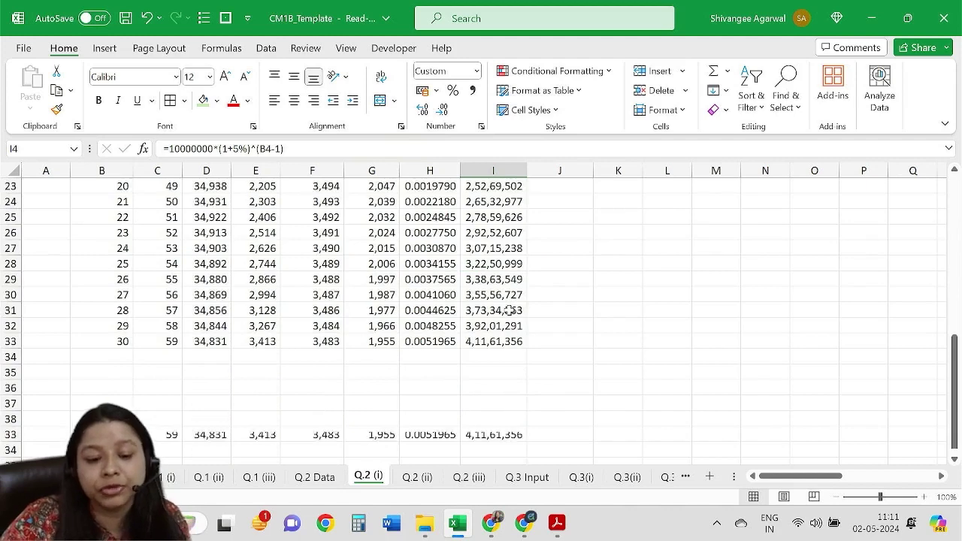
pyautogui.scroll(7, 511, 312)
pyautogui.scroll(-2, 503, 324)
pyautogui.scroll(-1, 497, 346)
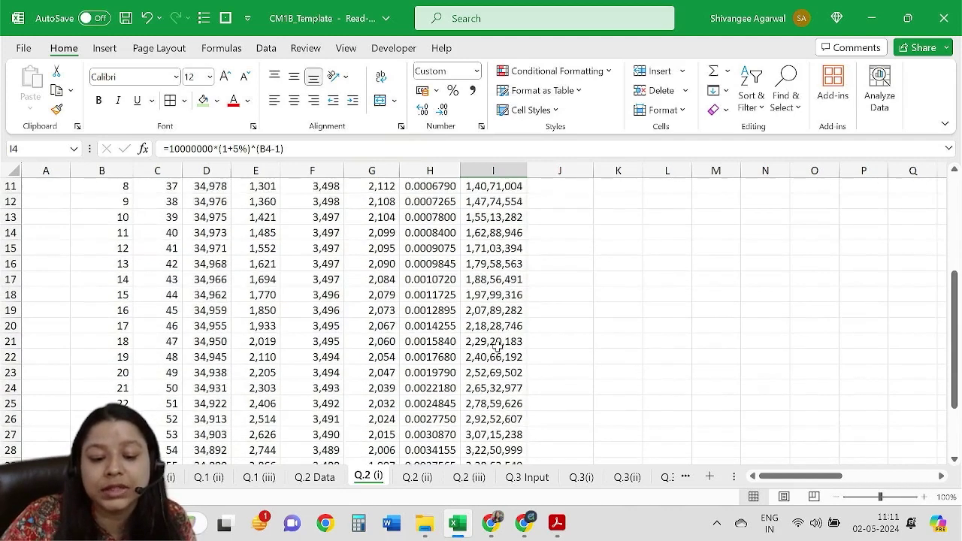
pyautogui.scroll(3, 488, 298)
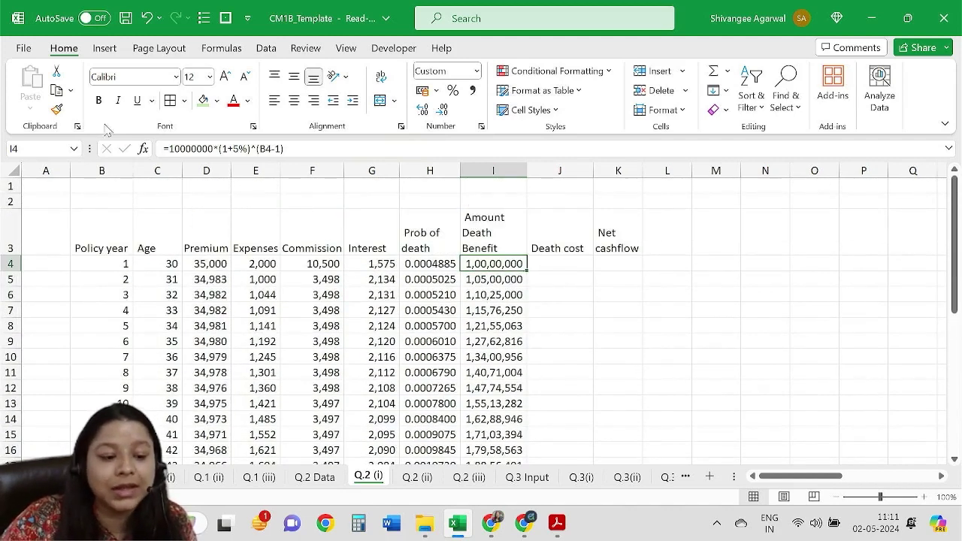
pyautogui.click(172, 149)
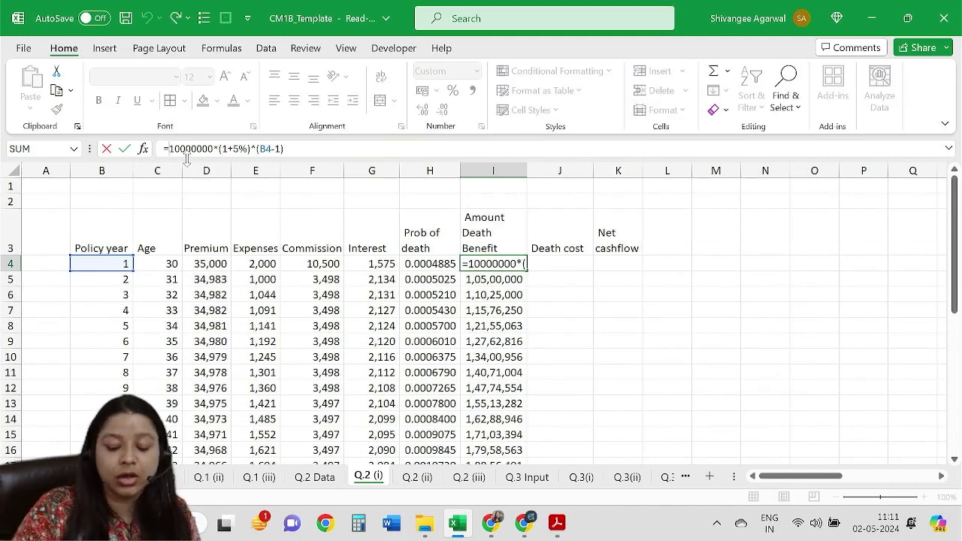
pyautogui.write('if(')
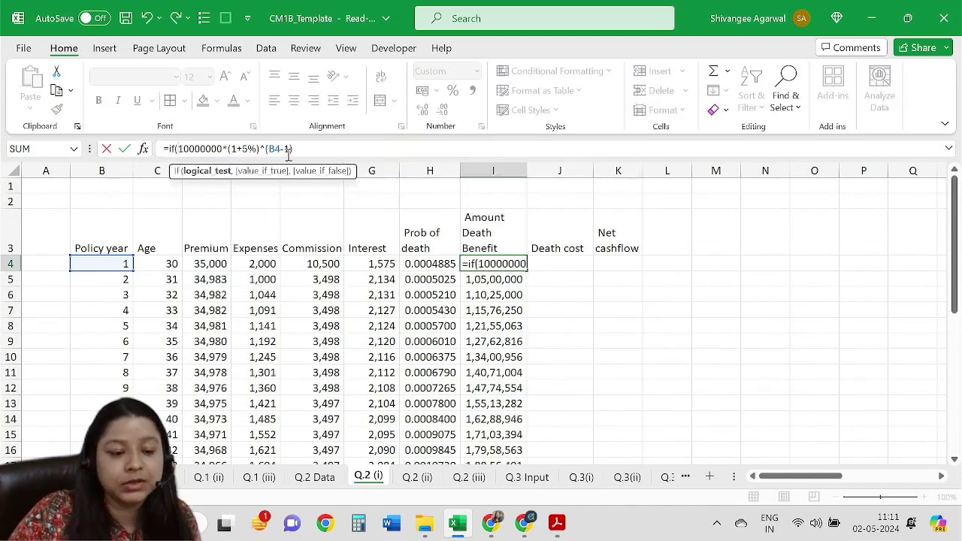
pyautogui.click(323, 143)
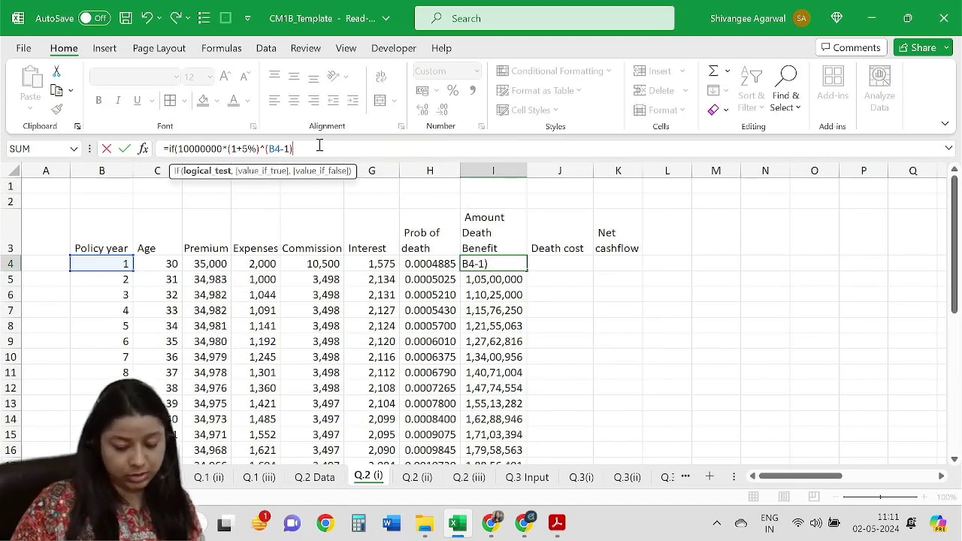
pyautogui.write('=10')
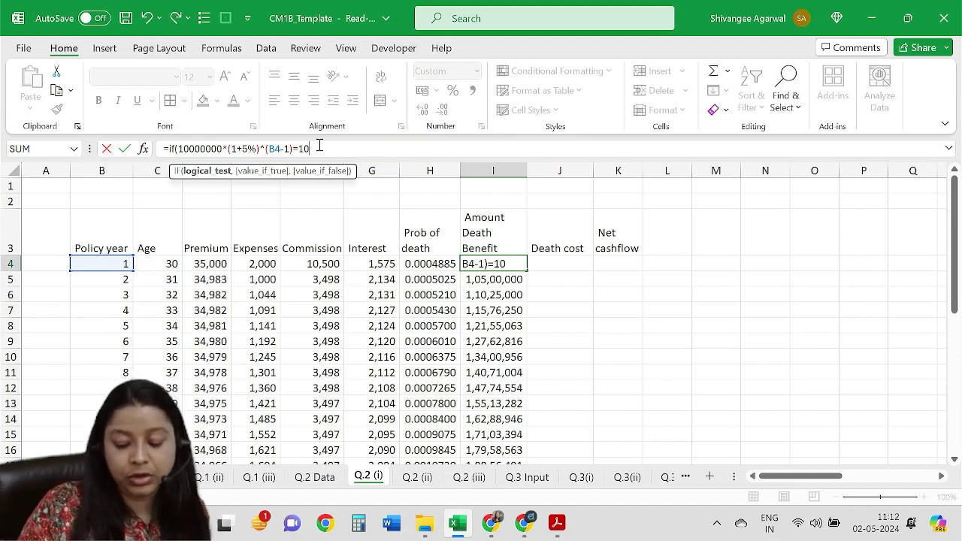
pyautogui.write('000000')
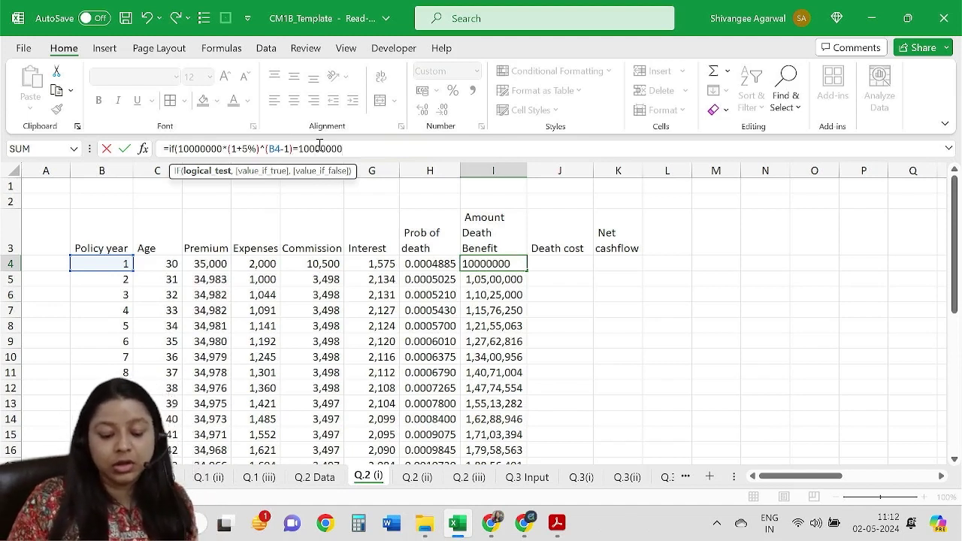
pyautogui.write('*')
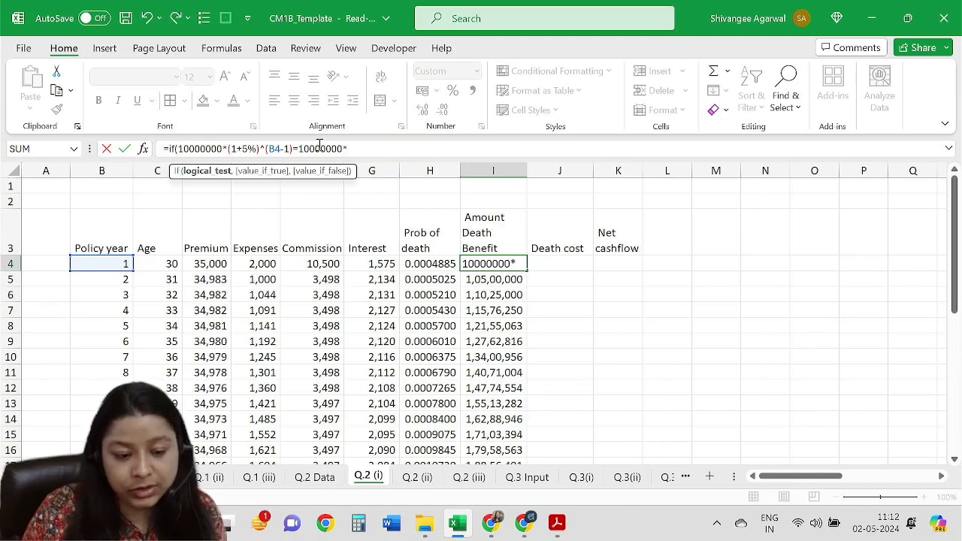
pyautogui.write('(1')
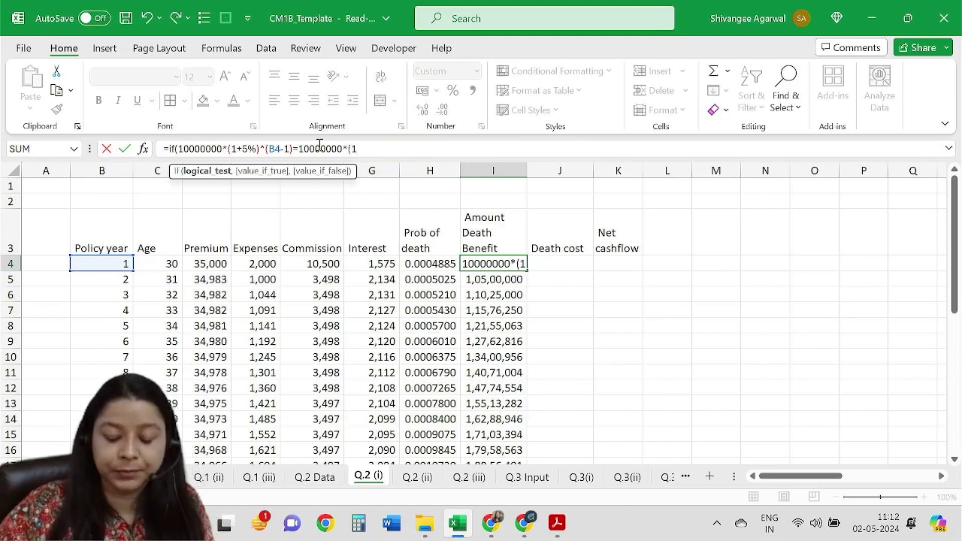
pyautogui.press('BackSpace')
# Reread Q.2's sum-assured terms in the question PDF.
pyautogui.hotkey('alt', 'Tab')
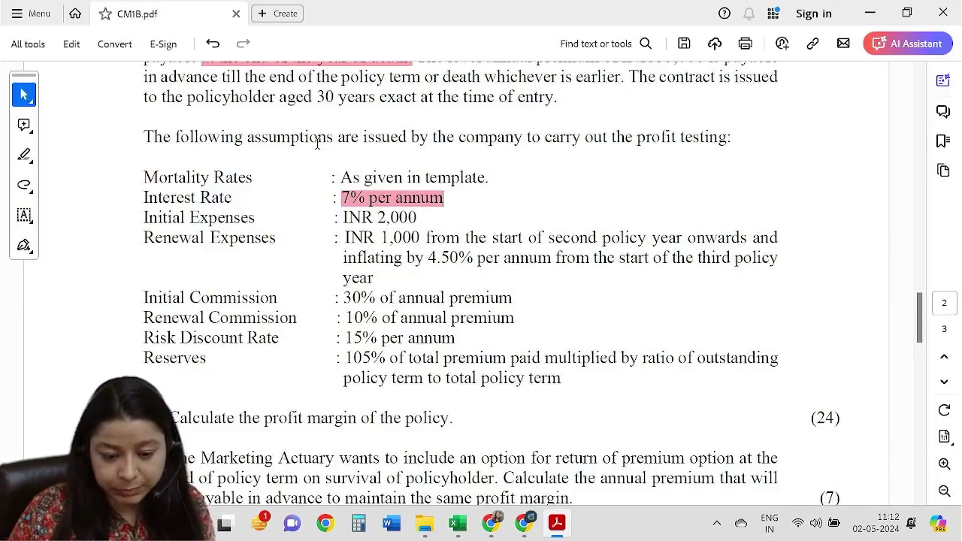
pyautogui.scroll(5, 501, 256)
pyautogui.scroll(-2, 438, 300)
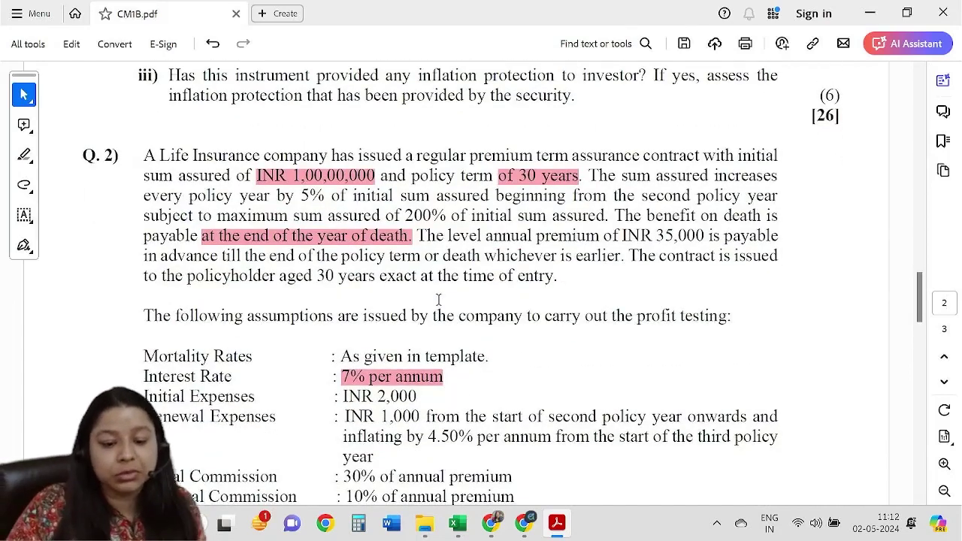
# Make the IF condition test against 10000000*200% and return that cap when true.
pyautogui.hotkey('alt', 'Tab')
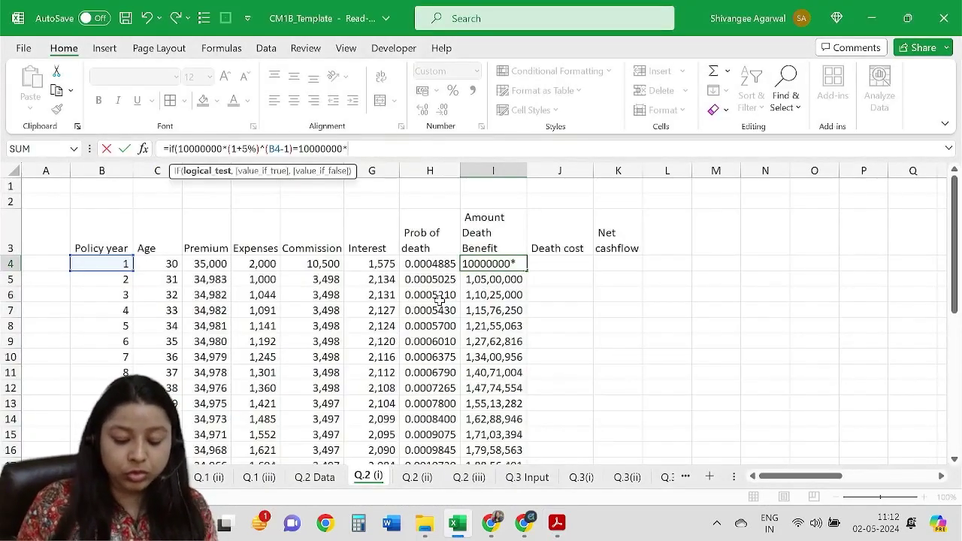
pyautogui.write('200%')
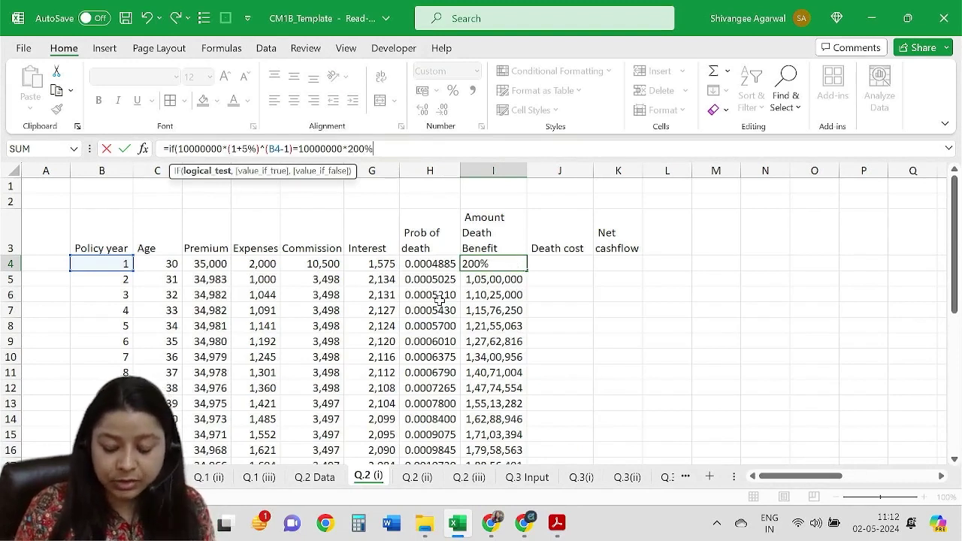
pyautogui.write(',')
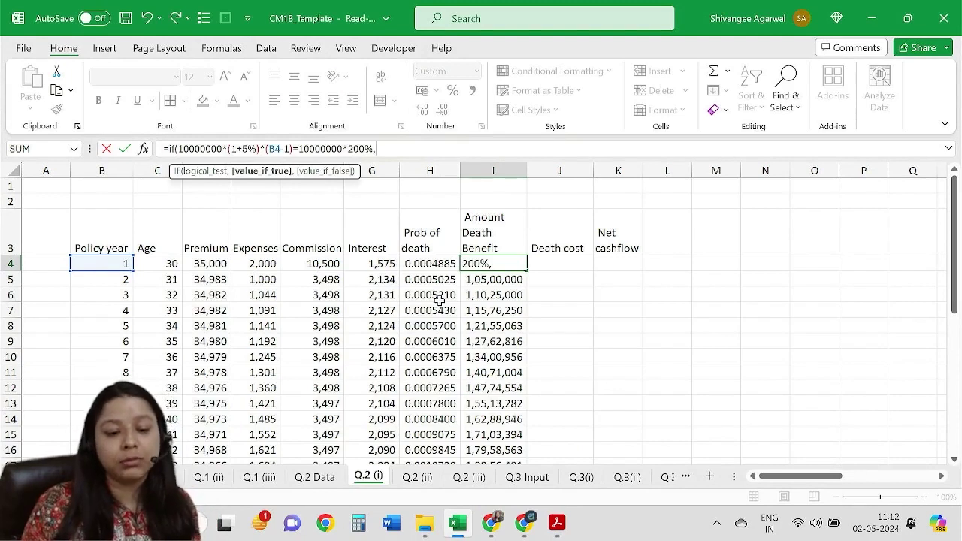
pyautogui.click(299, 148)
pyautogui.press('BackSpace')
pyautogui.write('>')
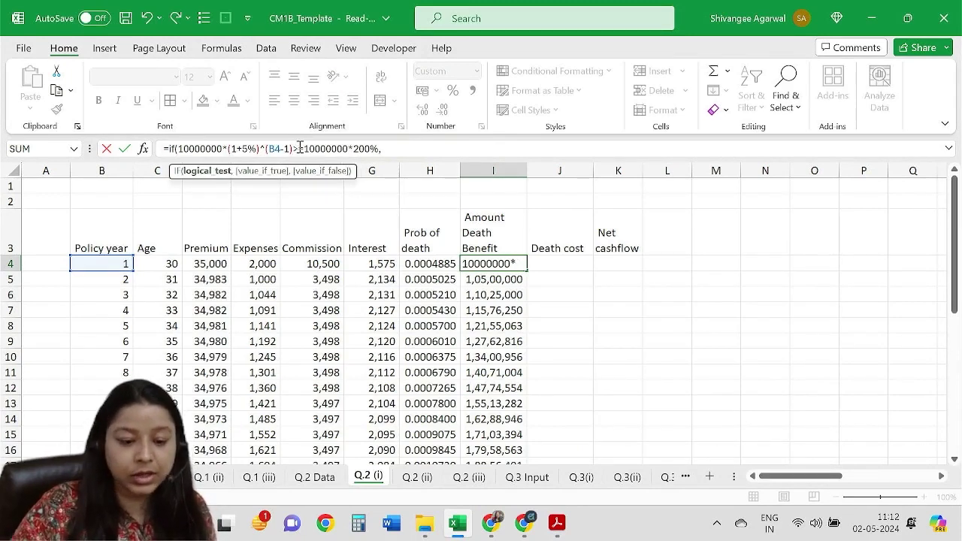
pyautogui.write('=')
pyautogui.write(',')
pyautogui.moveTo(379, 148); pyautogui.dragTo(304, 149)
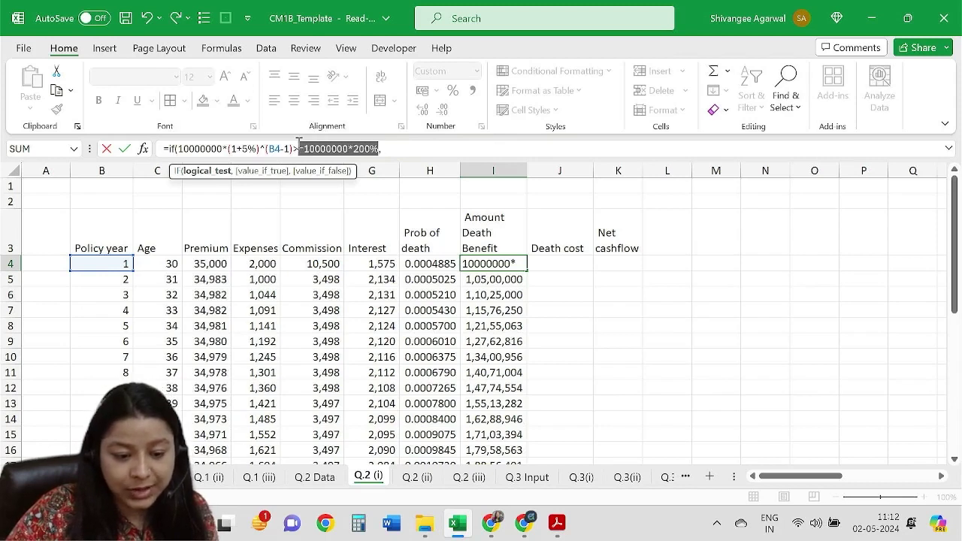
pyautogui.hotkey('ctrl', 'c')
pyautogui.click(390, 152)
pyautogui.hotkey('ctrl', 'v')
pyautogui.write(',')
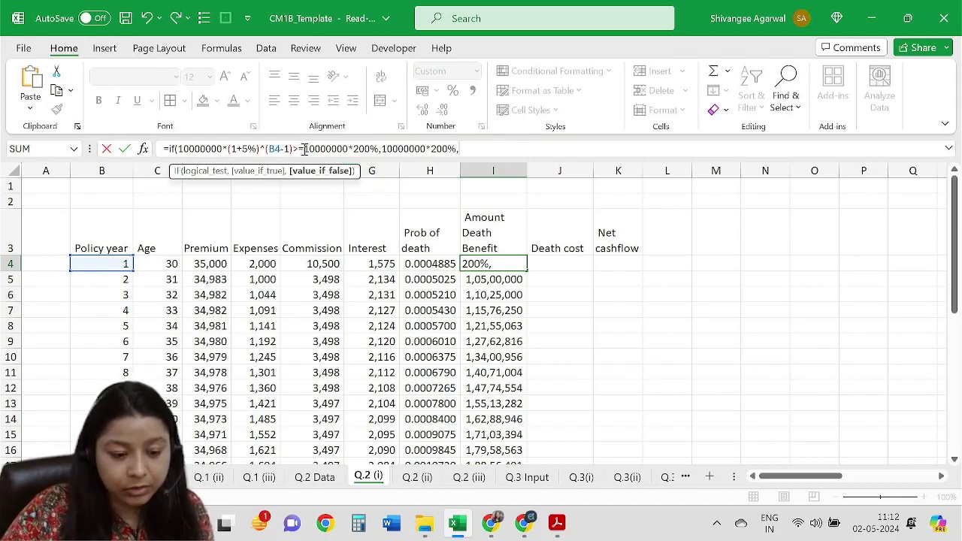
# Use 10000000*(1+5%)^(B4-1) as the false value and commit I4's capped formula.
pyautogui.moveTo(293, 149); pyautogui.dragTo(179, 148)
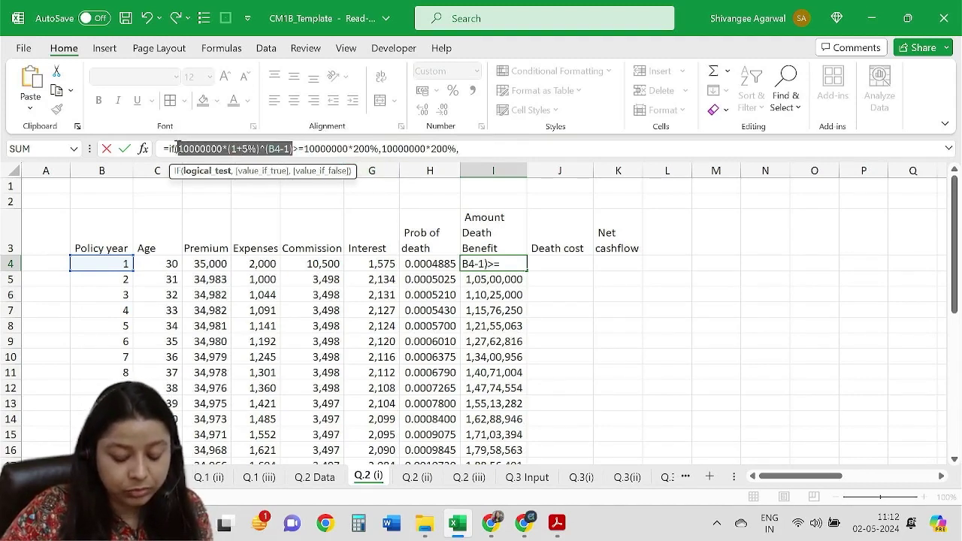
pyautogui.click(530, 150)
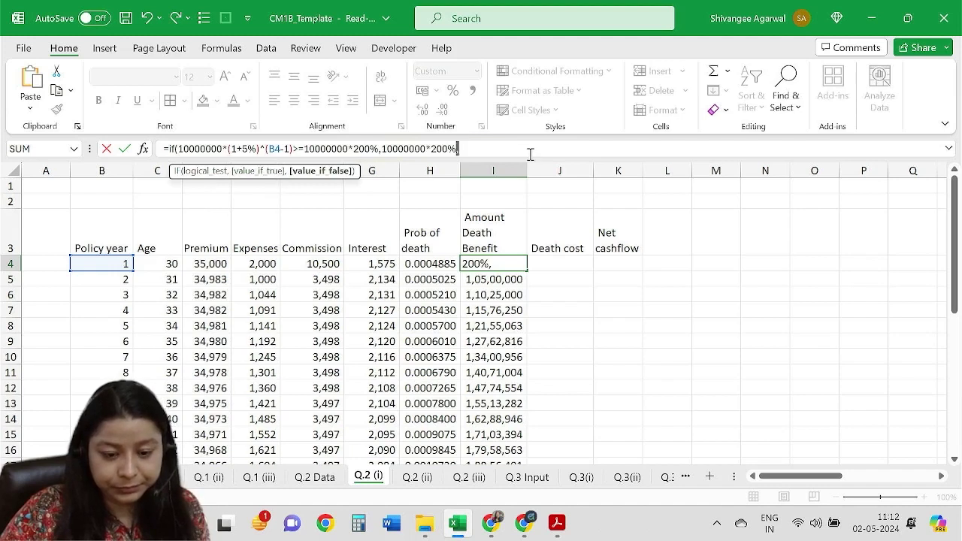
pyautogui.hotkey('ctrl', 'v')
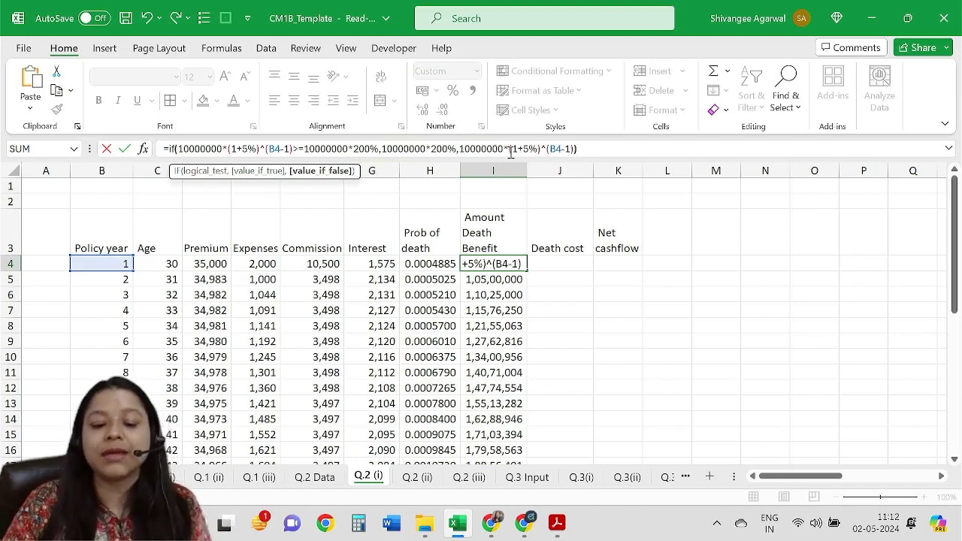
pyautogui.write(')')
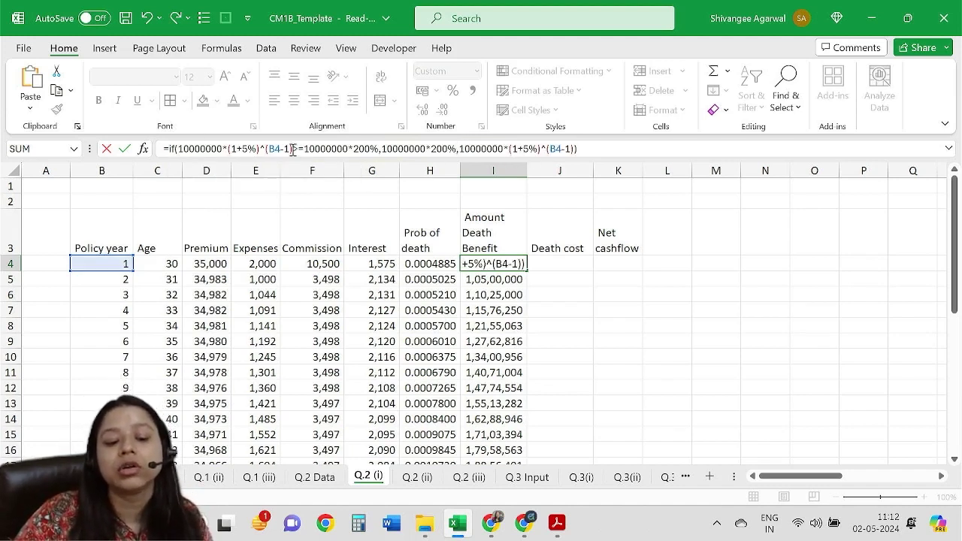
pyautogui.moveTo(294, 149); pyautogui.dragTo(179, 148)
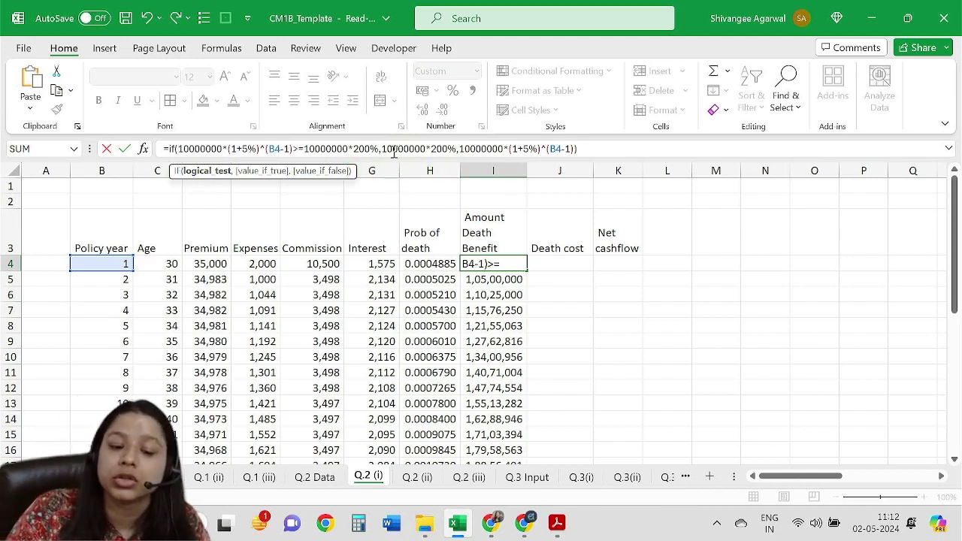
pyautogui.moveTo(385, 148); pyautogui.dragTo(450, 149)
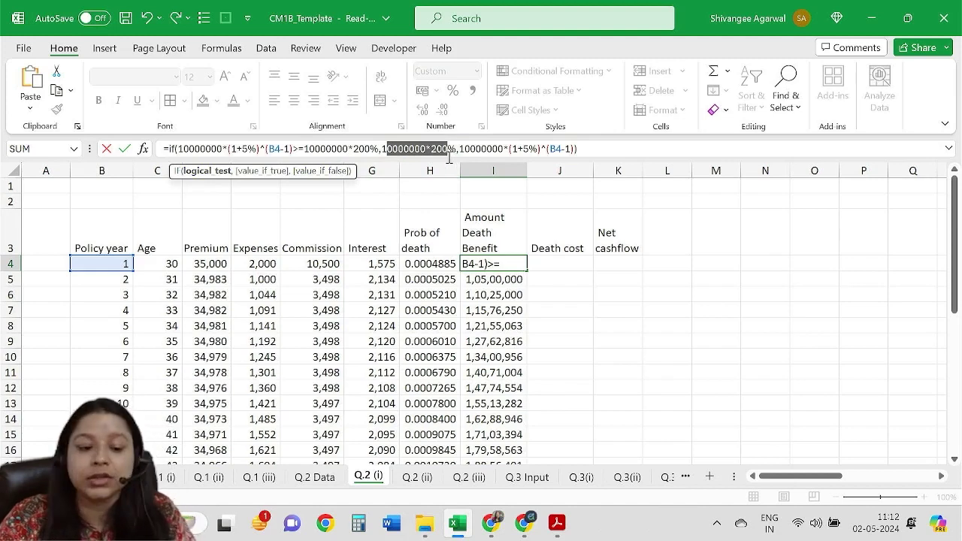
pyautogui.moveTo(476, 149); pyautogui.dragTo(575, 150)
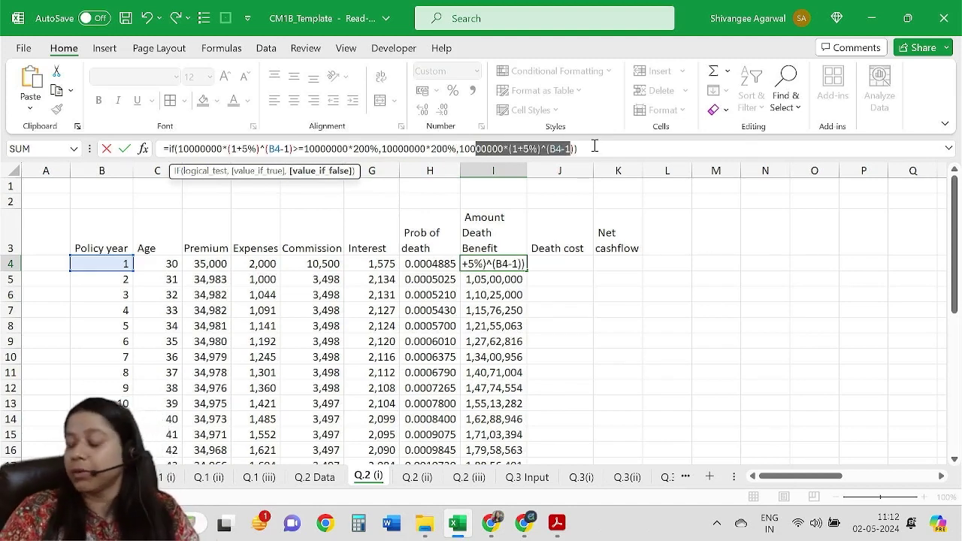
pyautogui.press('Return')
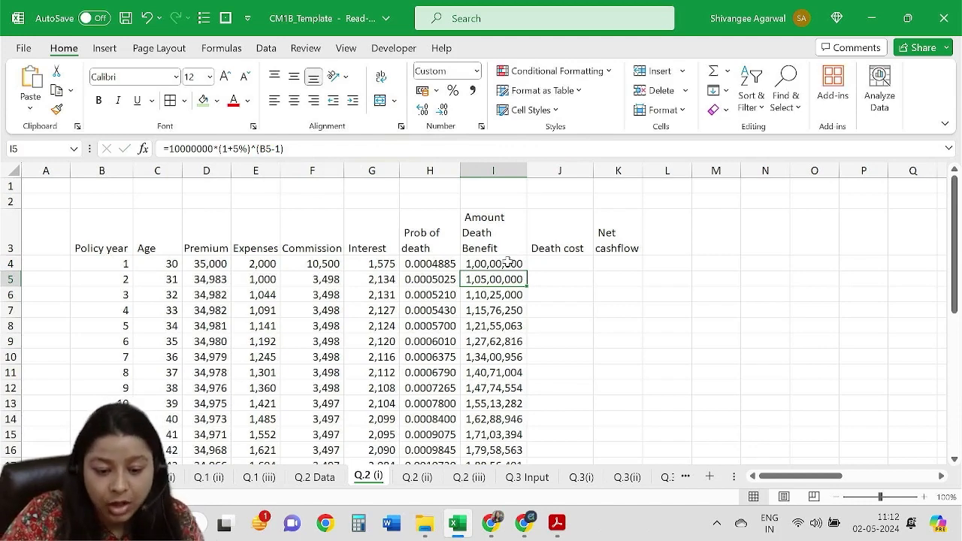
# Check that Amount Death Benefit values level off at 2,00,00,000 from year 16.
pyautogui.click(507, 263)
pyautogui.scroll(-2, 521, 376)
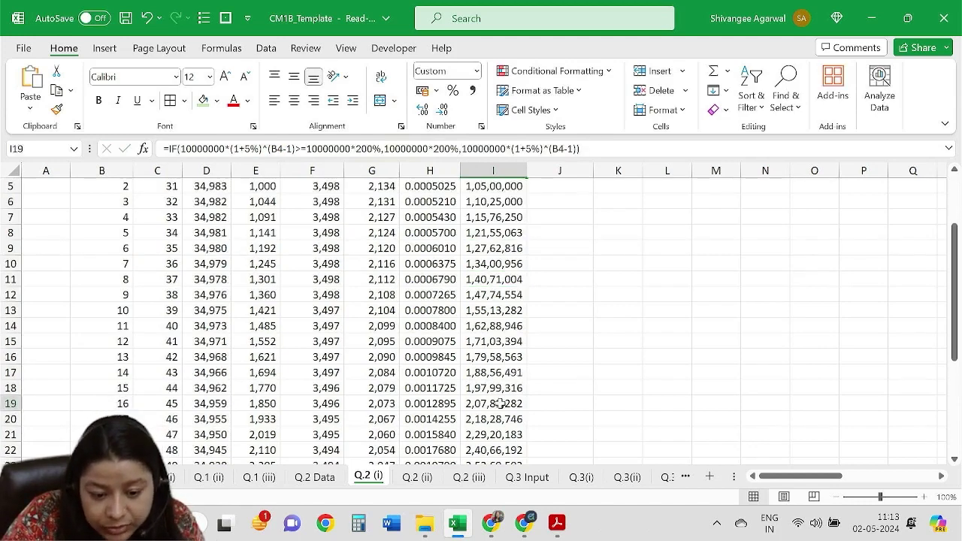
pyautogui.moveTo(494, 404); pyautogui.dragTo(494, 435)
pyautogui.scroll(2, 512, 338)
pyautogui.click(522, 263)
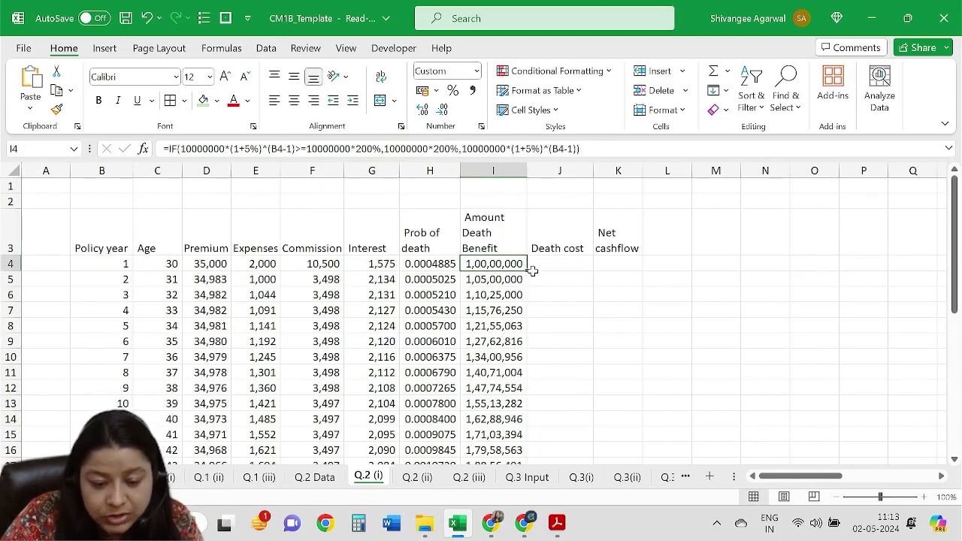
pyautogui.moveTo(528, 273); pyautogui.dragTo(496, 421)
pyautogui.click(493, 369)
pyautogui.scroll(4, 526, 301)
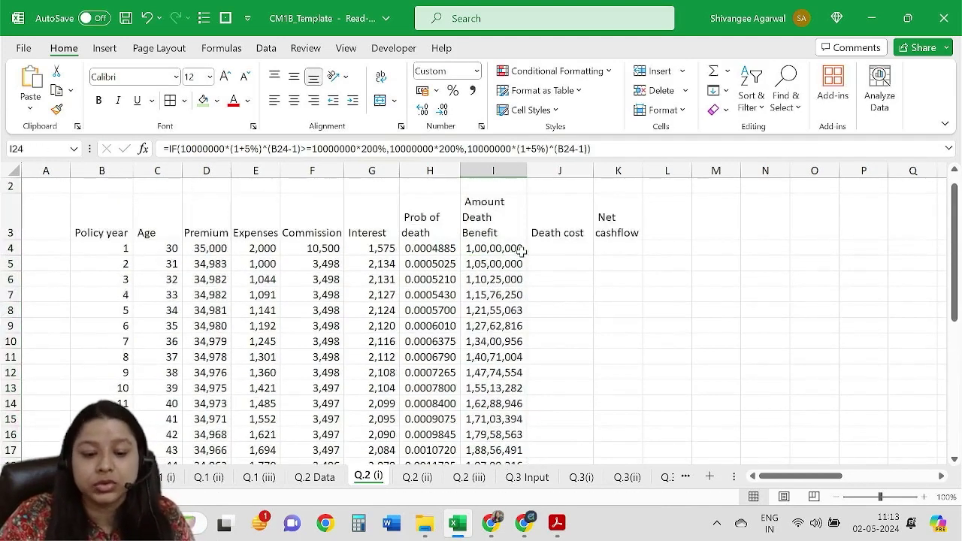
# Enter =I4*H4 in J4 and fill it down the Death cost column.
pyautogui.click(563, 244)
pyautogui.write('=')
pyautogui.press('Left')
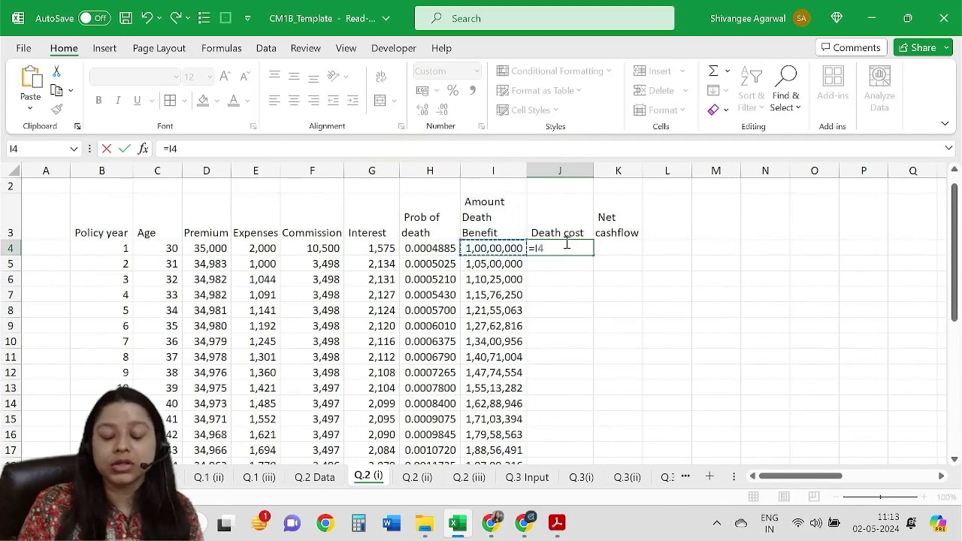
pyautogui.write('*')
pyautogui.press('Left')
pyautogui.press('Left')
pyautogui.press('Return')
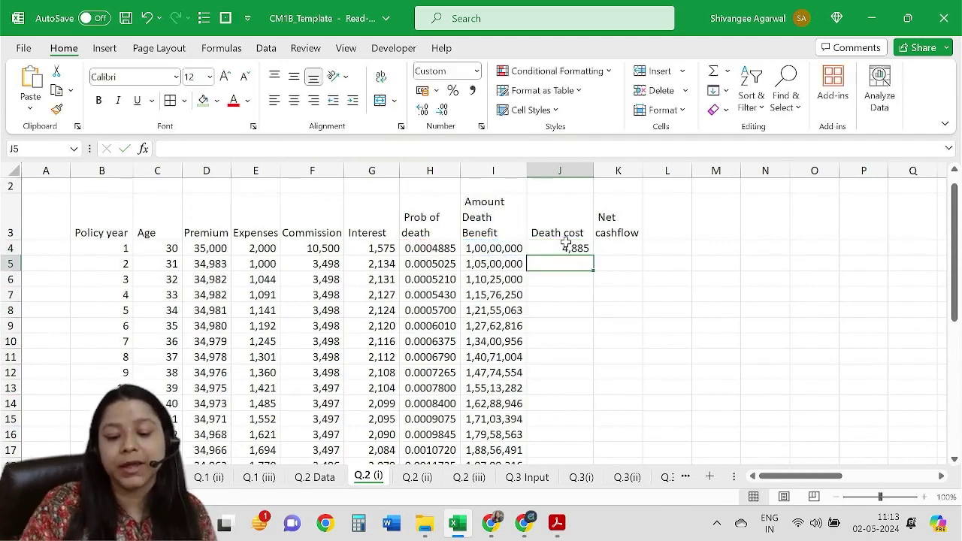
pyautogui.click(567, 250)
pyautogui.doubleClick(593, 256)
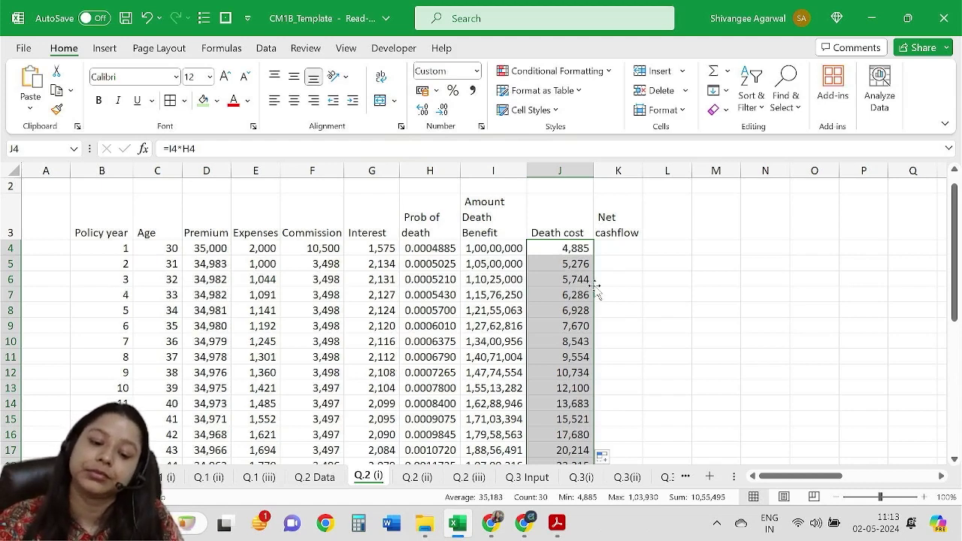
# Clear the Net cashflow heading in K3 and review the I4 and J4 formulas.
pyautogui.click(621, 218)
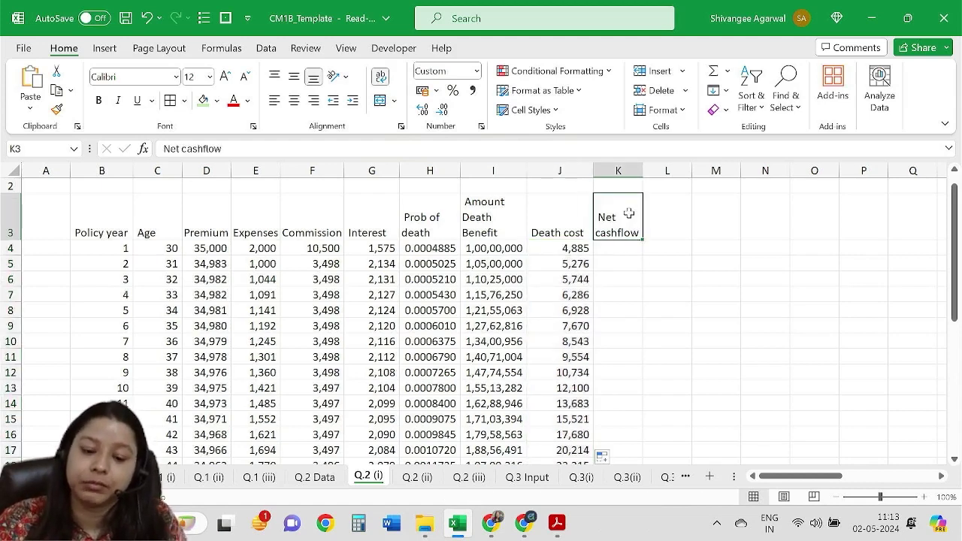
pyautogui.press('Delete')
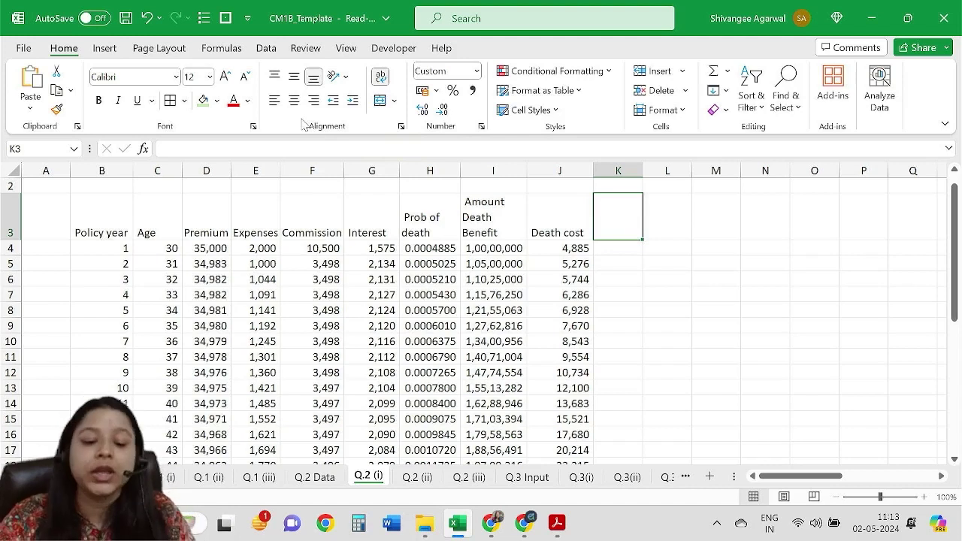
pyautogui.click(505, 252)
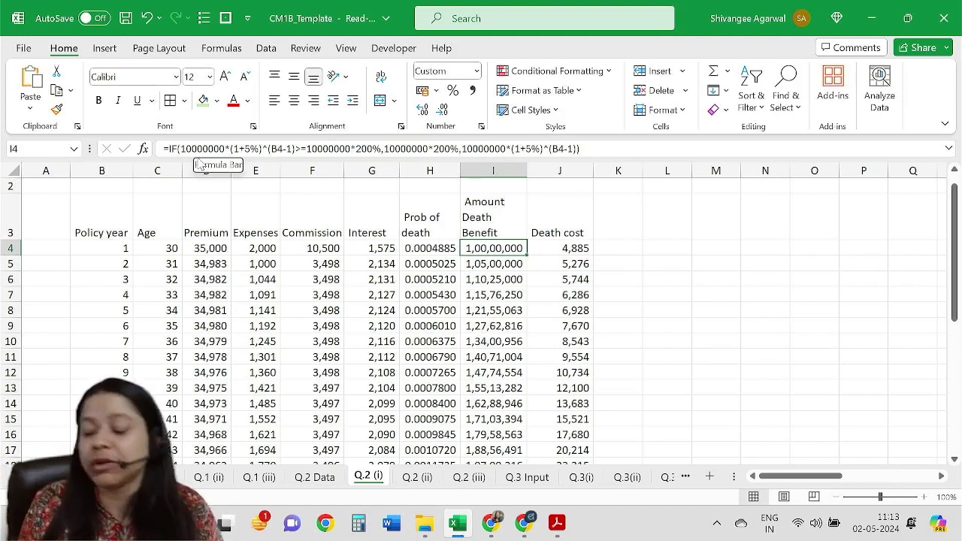
pyautogui.moveTo(214, 149); pyautogui.dragTo(418, 149)
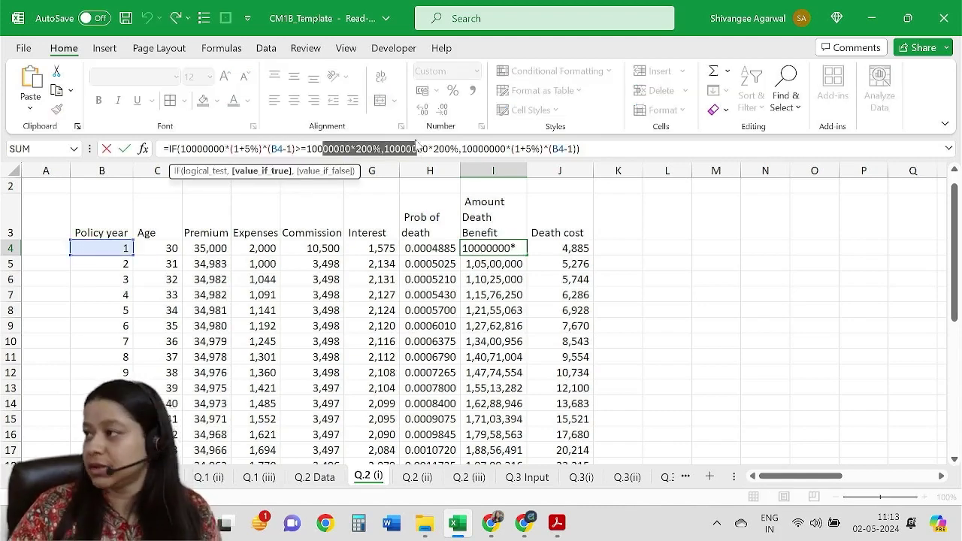
pyautogui.press('Return')
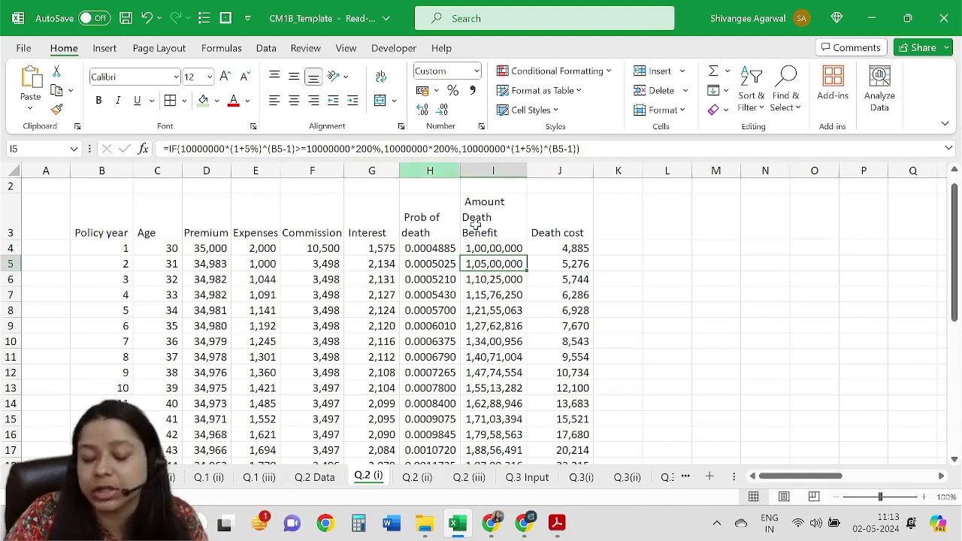
pyautogui.click(548, 246)
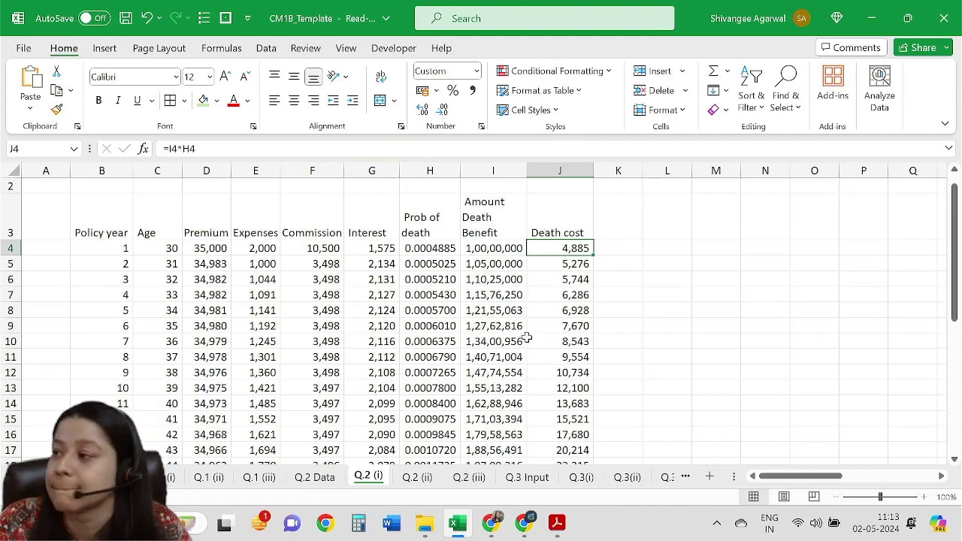
# Head column K 'Opening reserves' and enter a dash in K4 for year 1.
pyautogui.click(613, 211)
pyautogui.write('Open')
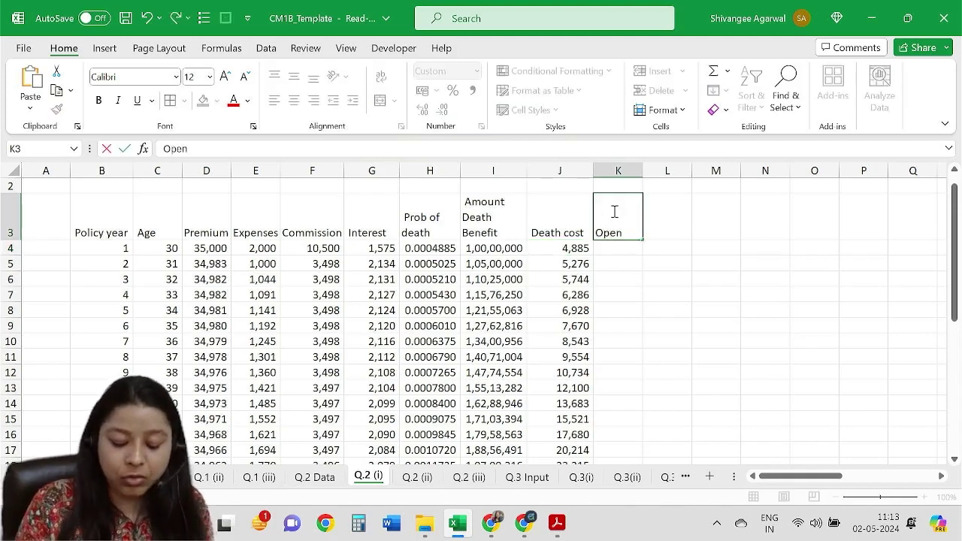
pyautogui.write('ing rese')
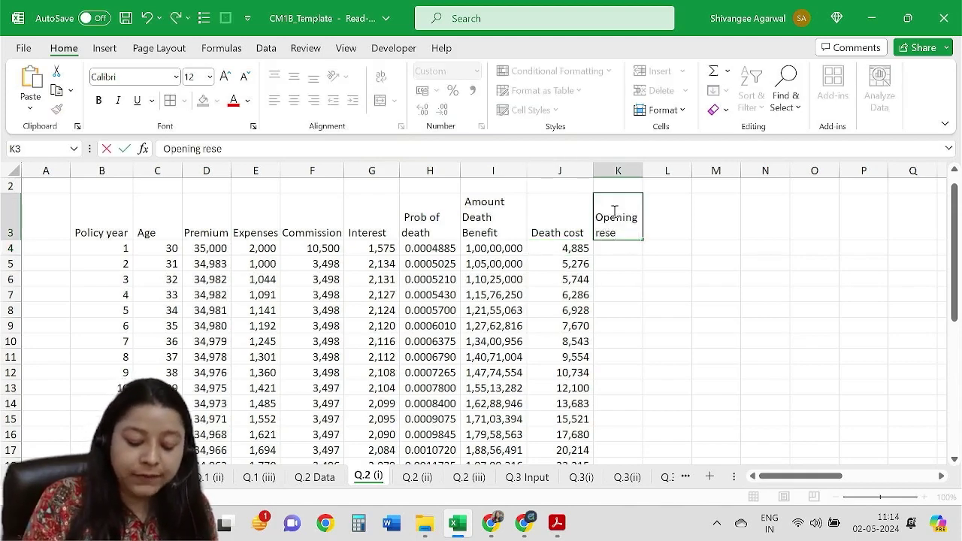
pyautogui.write('rves')
pyautogui.press('Return')
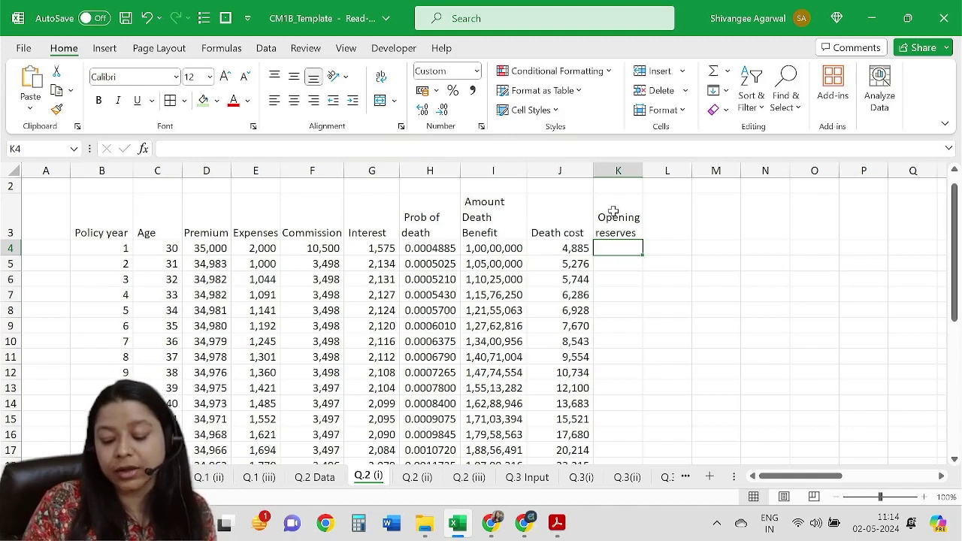
pyautogui.write('-')
pyautogui.press('Return')
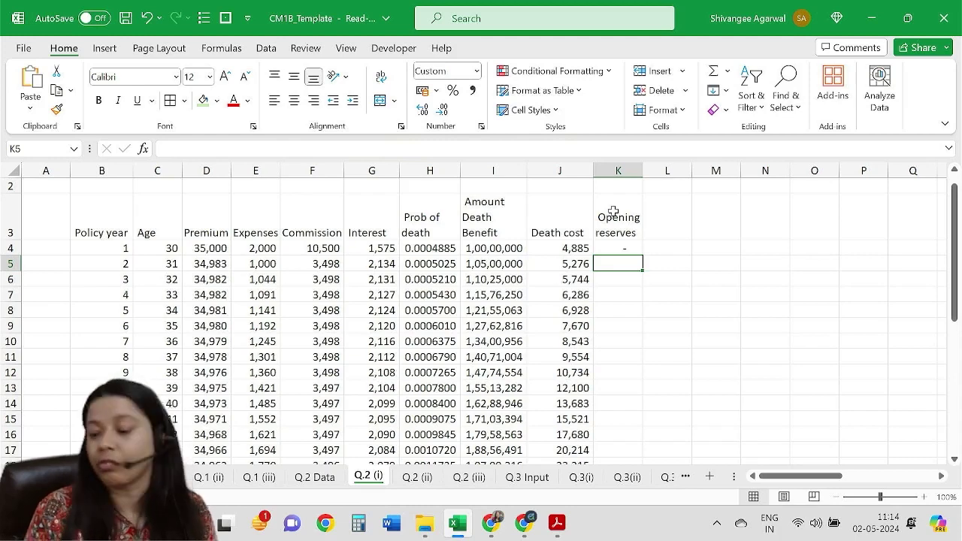
pyautogui.hotkey('alt', 'Tab')
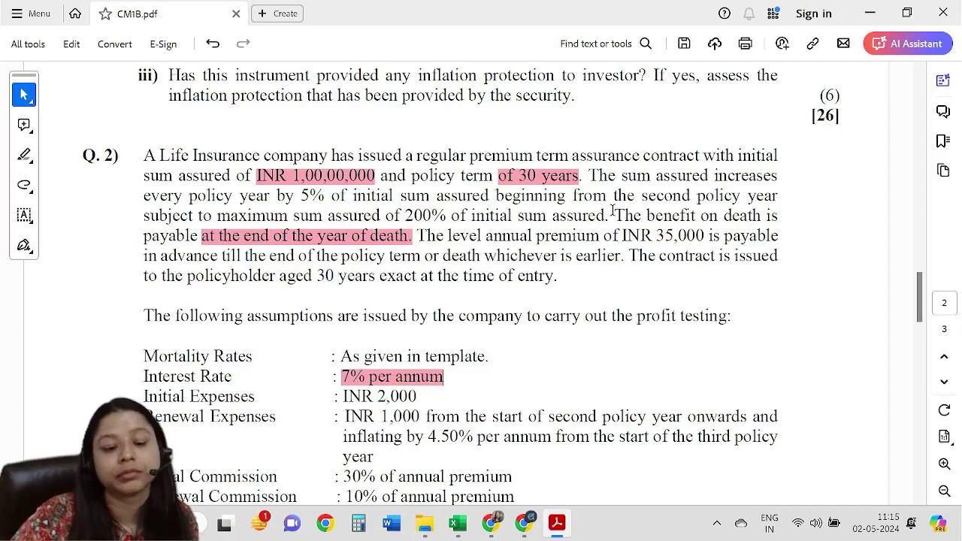
# Highlight the Reserves assumption of 105% of total premium paid in the Q.2 PDF.
pyautogui.keyDown('ctrl'); pyautogui.scroll(2, 618, 203); pyautogui.keyUp('ctrl')
pyautogui.scroll(-2, 618, 203)
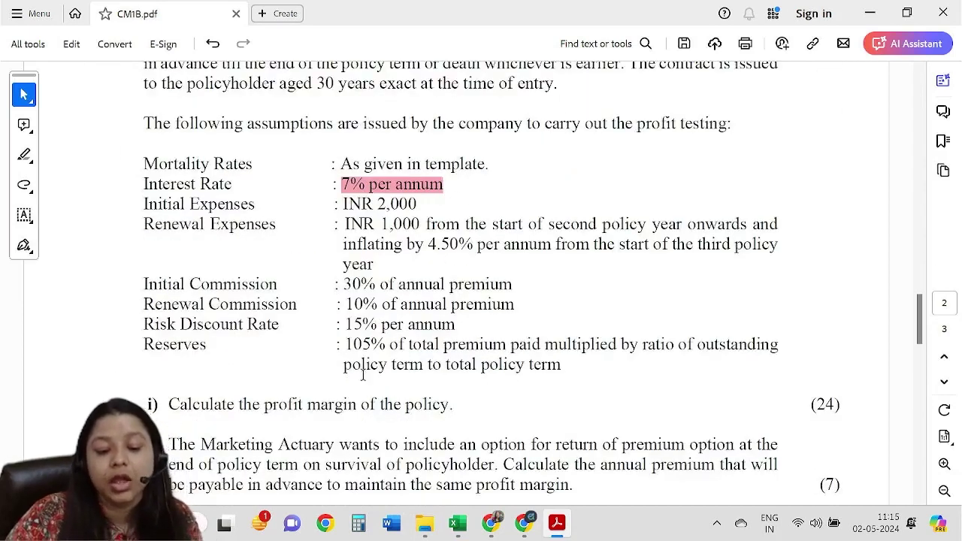
pyautogui.moveTo(344, 350); pyautogui.dragTo(624, 351)
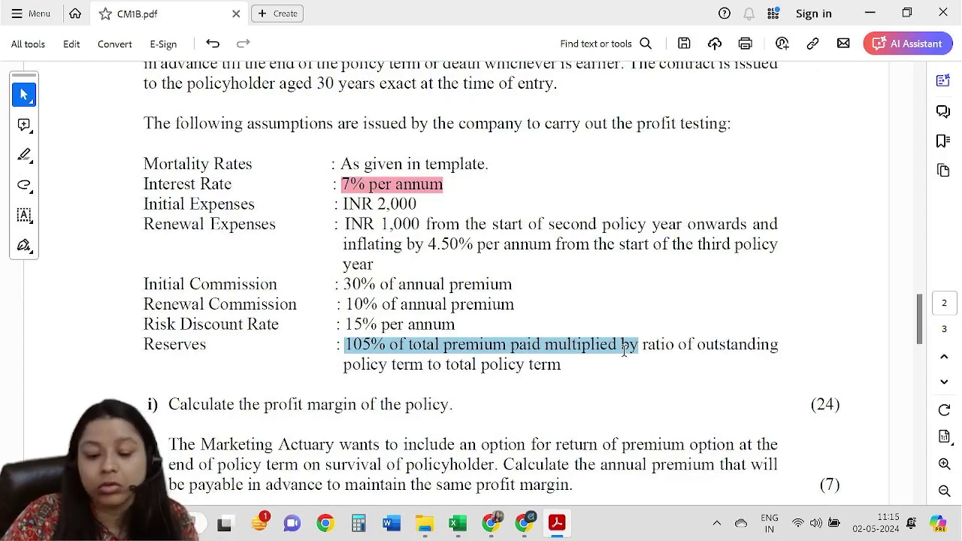
pyautogui.moveTo(635, 351); pyautogui.dragTo(763, 348)
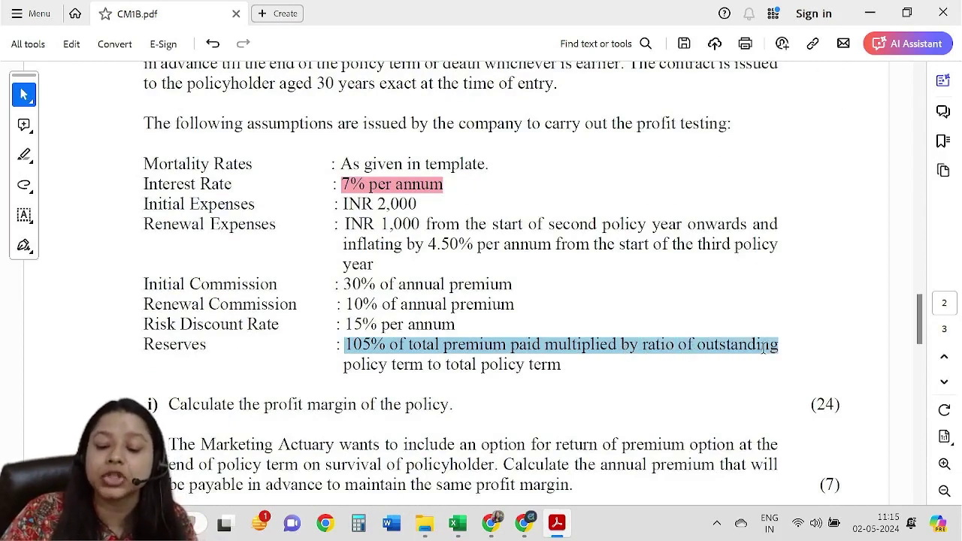
pyautogui.moveTo(763, 348); pyautogui.dragTo(767, 349)
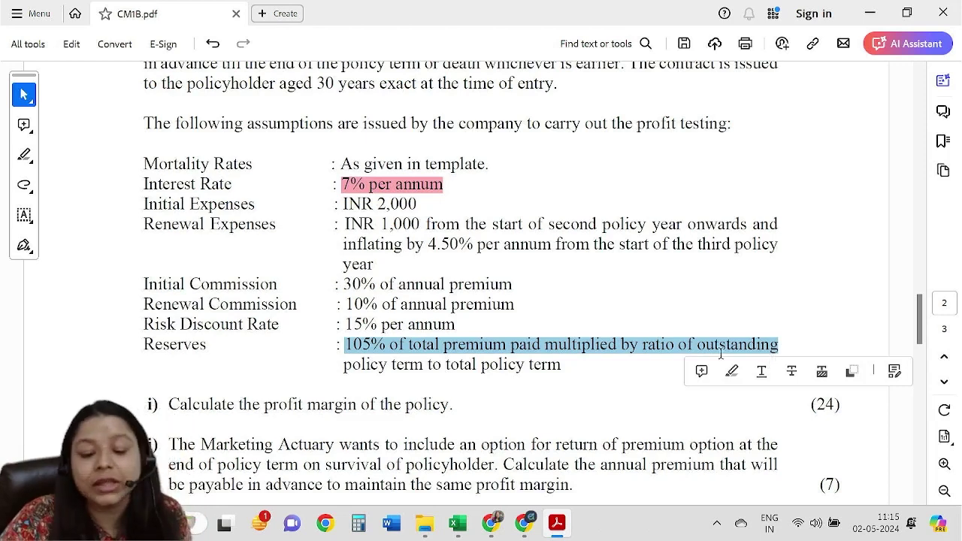
pyautogui.moveTo(344, 365); pyautogui.dragTo(560, 367)
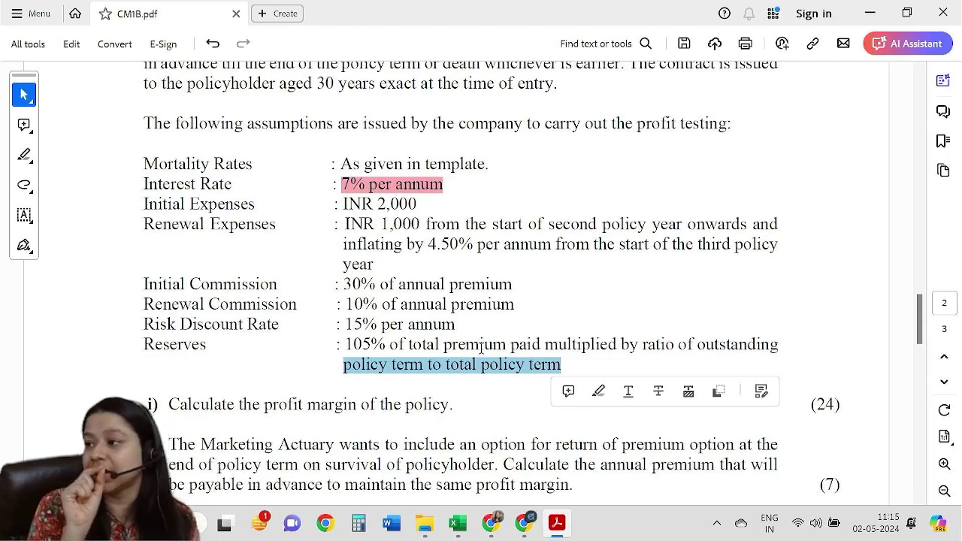
pyautogui.hotkey('alt', 'Tab')
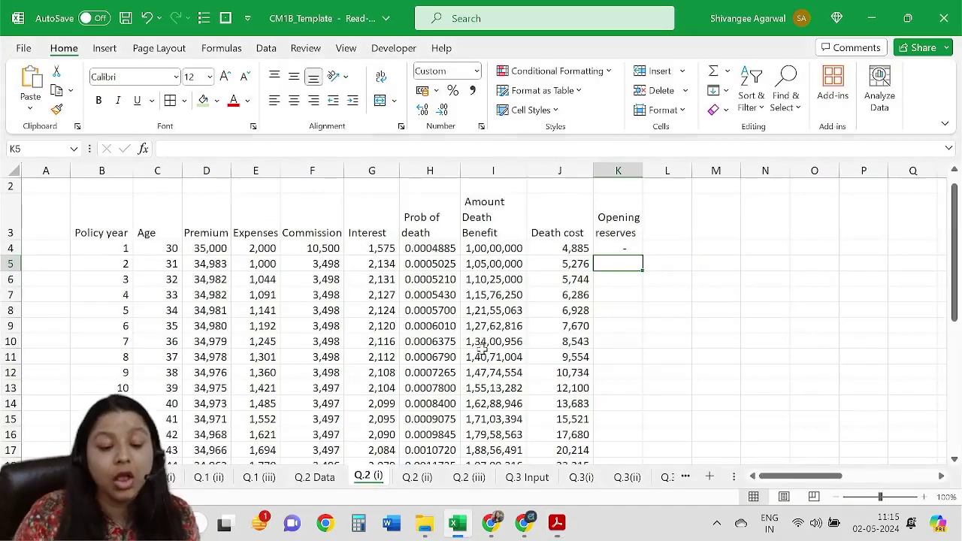
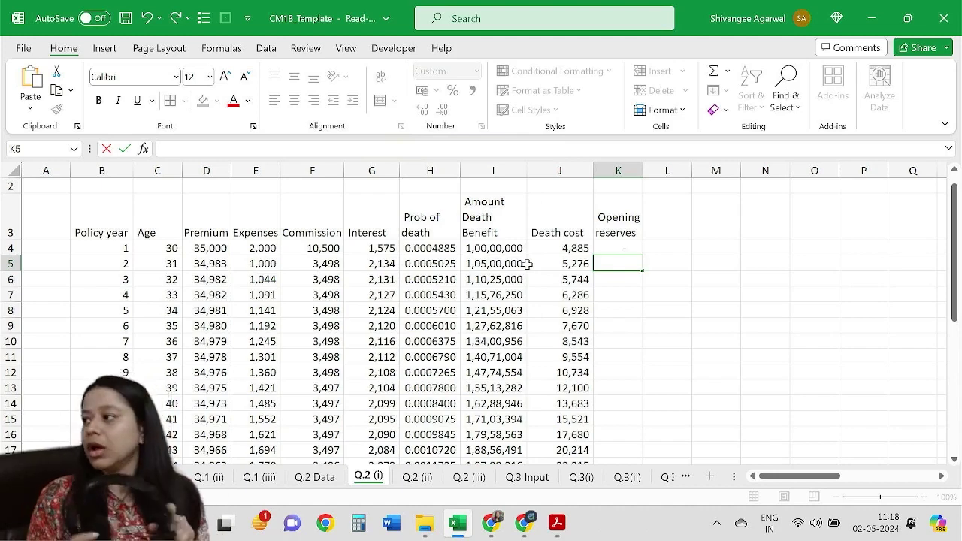
# Begin the K5 formula as =35000*B4*105%*( using the policy year in B4.
pyautogui.write('=')
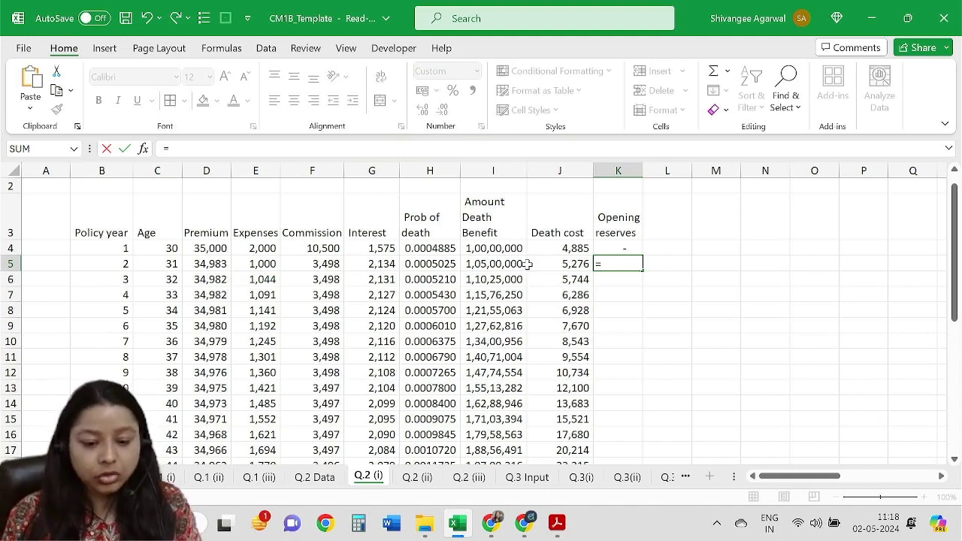
pyautogui.write('35')
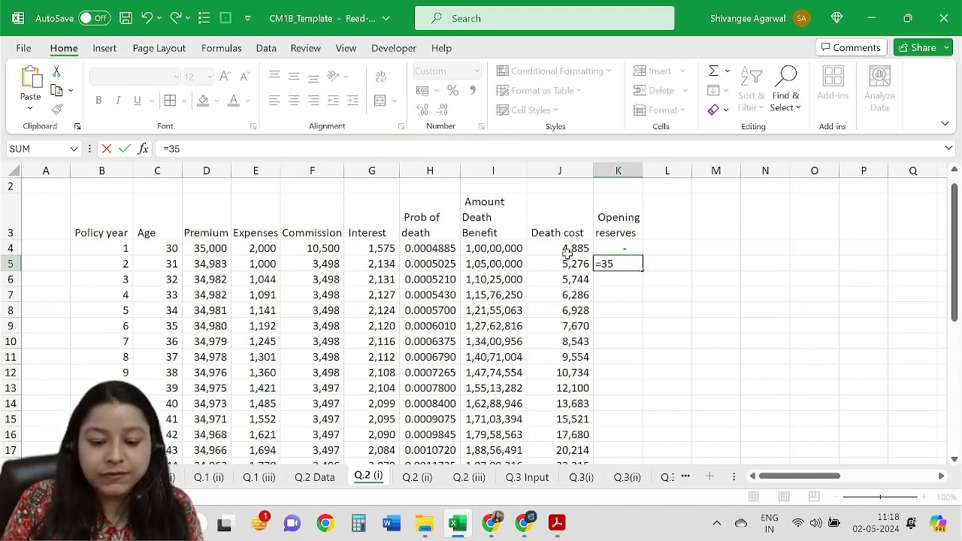
pyautogui.write('000*')
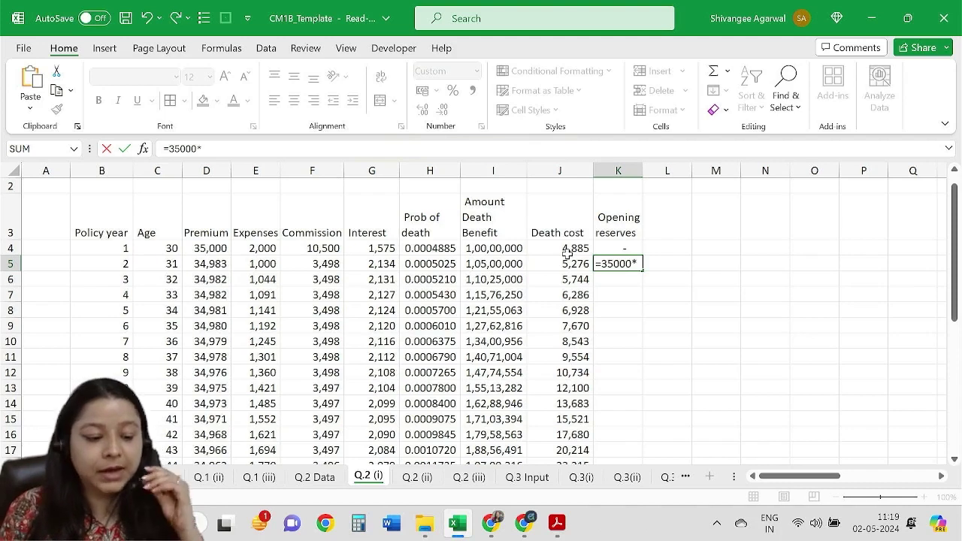
pyautogui.press('Left')
pyautogui.press('Left')
pyautogui.press('Left')
pyautogui.press('Left')
pyautogui.press('Left')
pyautogui.press('Left')
pyautogui.press('Left')
pyautogui.press('Up')
pyautogui.press('Left')
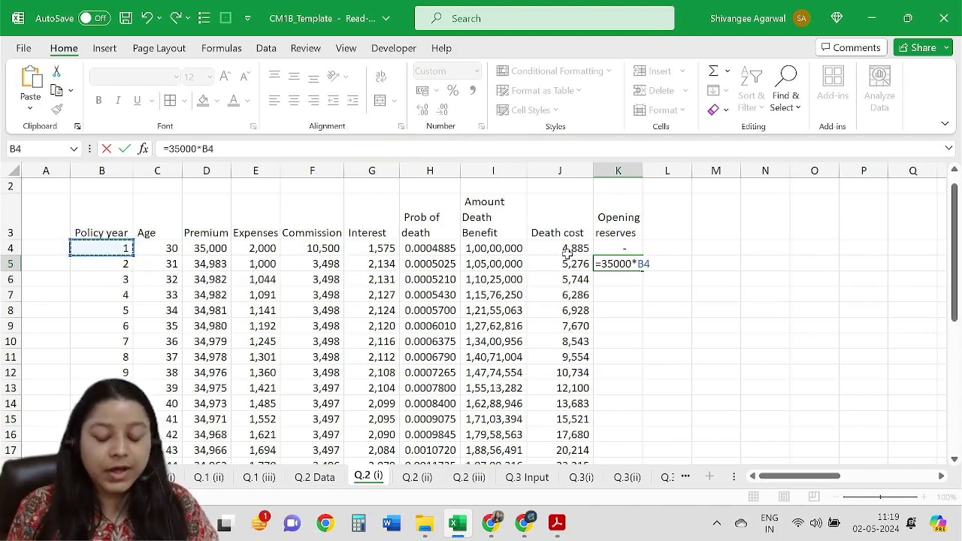
pyautogui.write('*1')
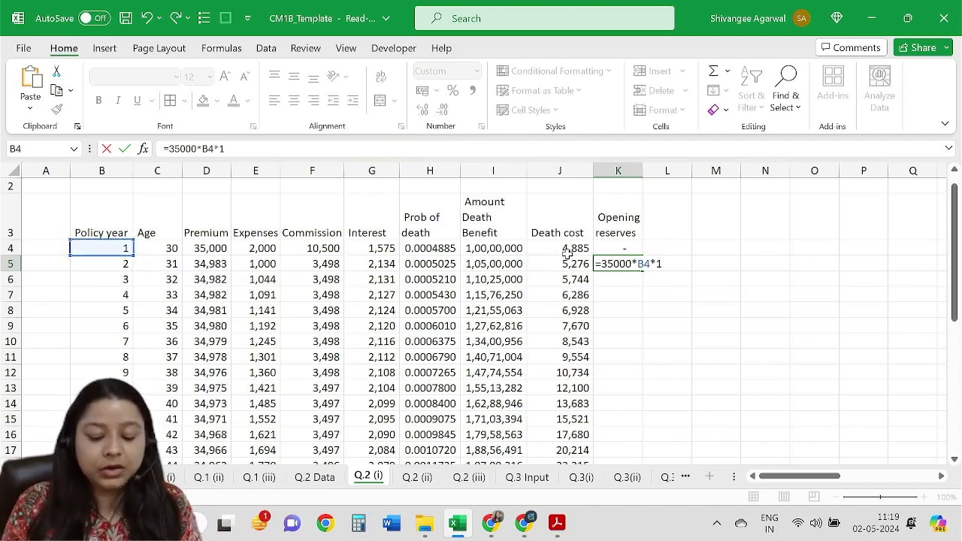
pyautogui.write('05%')
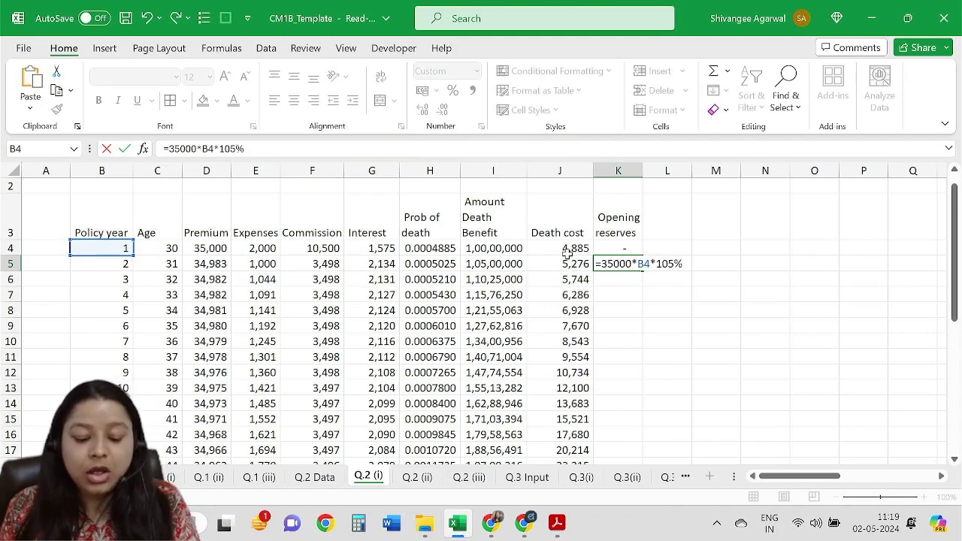
pyautogui.write('*')
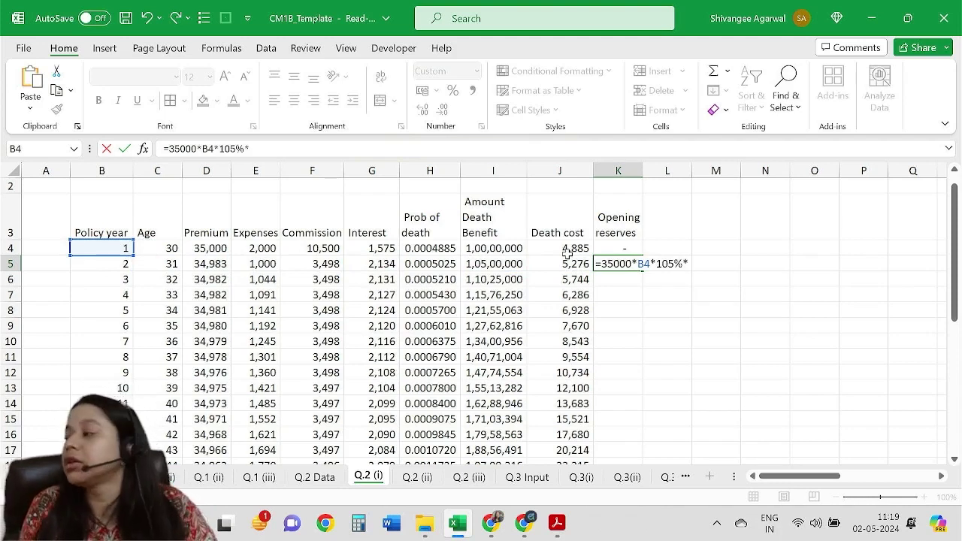
pyautogui.write('(')
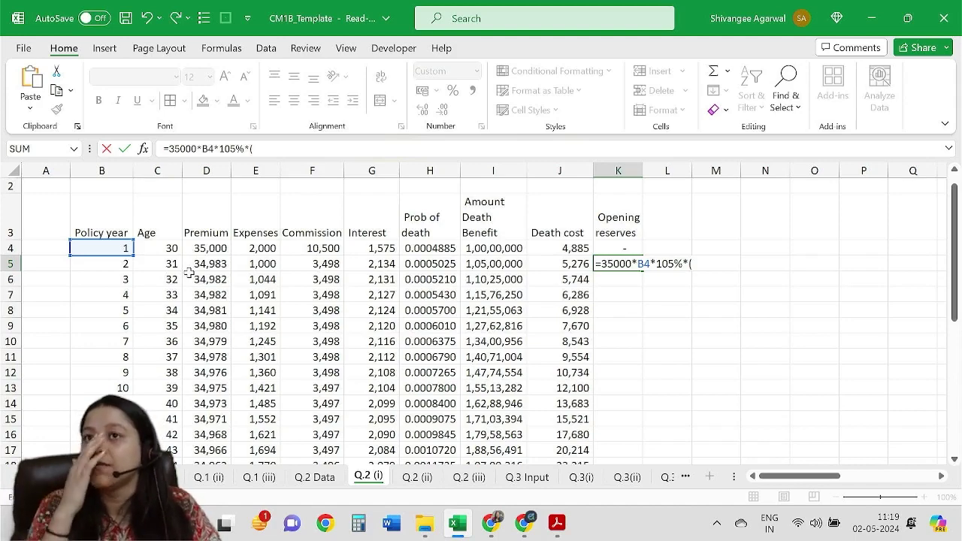
# Complete the K5 formula with ($B$33-B5+1)/$B$33 for the remaining-term fraction.
pyautogui.scroll(-3, 120, 306)
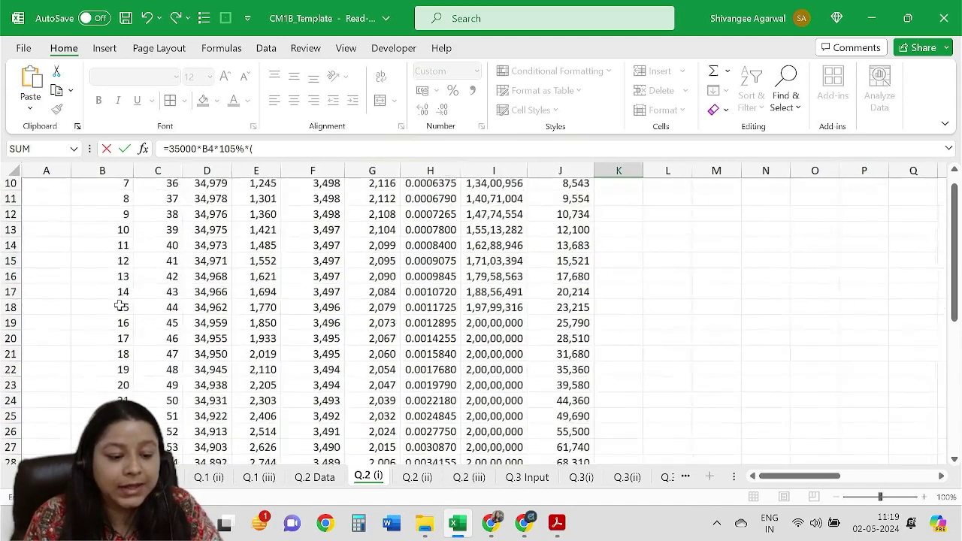
pyautogui.scroll(-2, 119, 305)
pyautogui.click(102, 418)
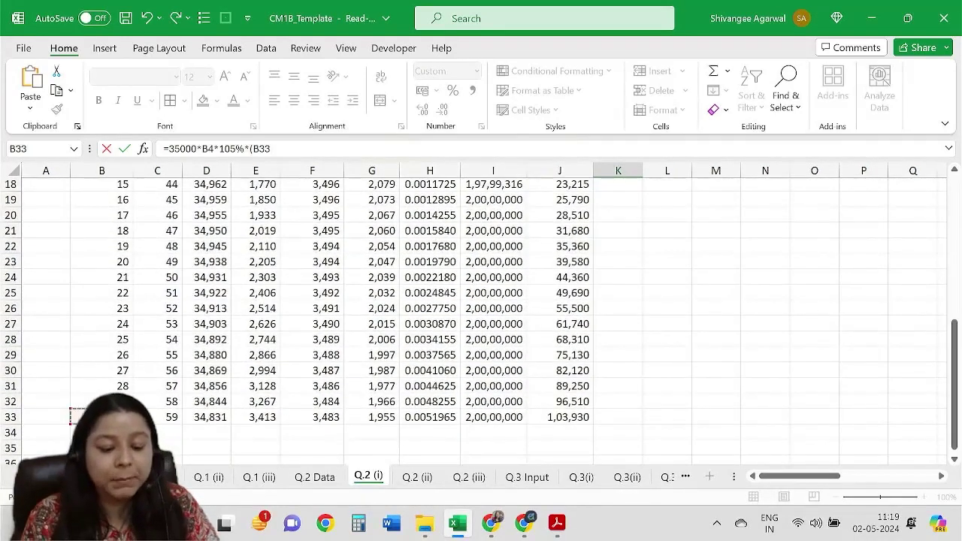
pyautogui.press('F4')
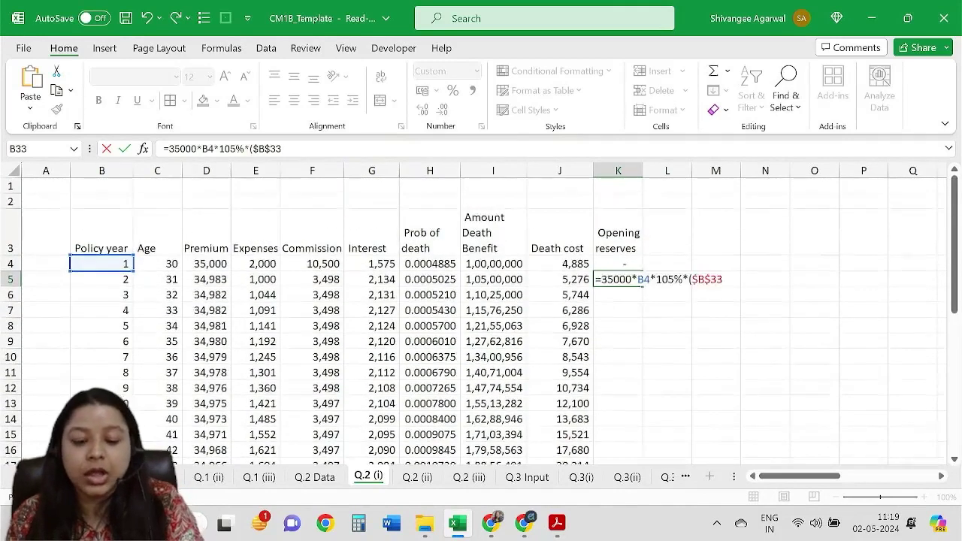
pyautogui.write('-')
pyautogui.click(102, 282)
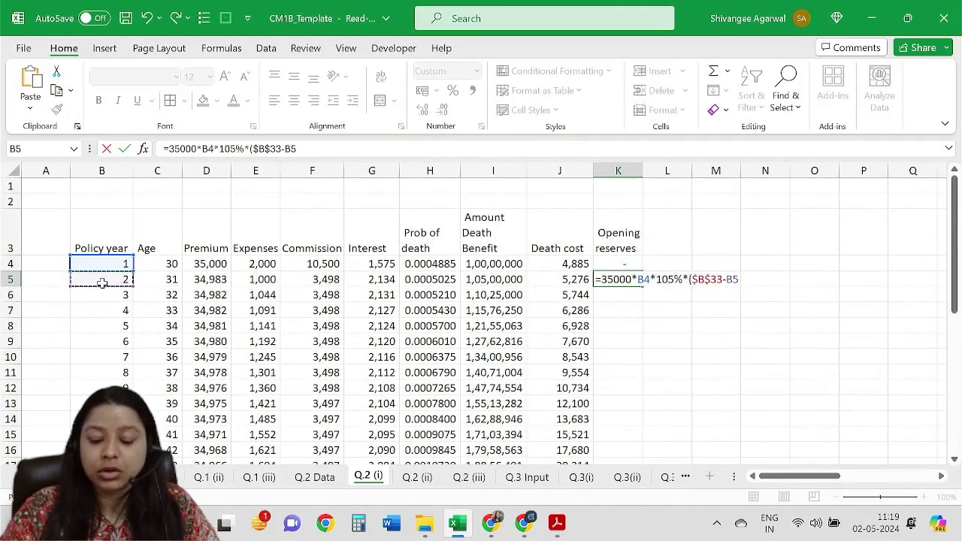
pyautogui.write('+1)/')
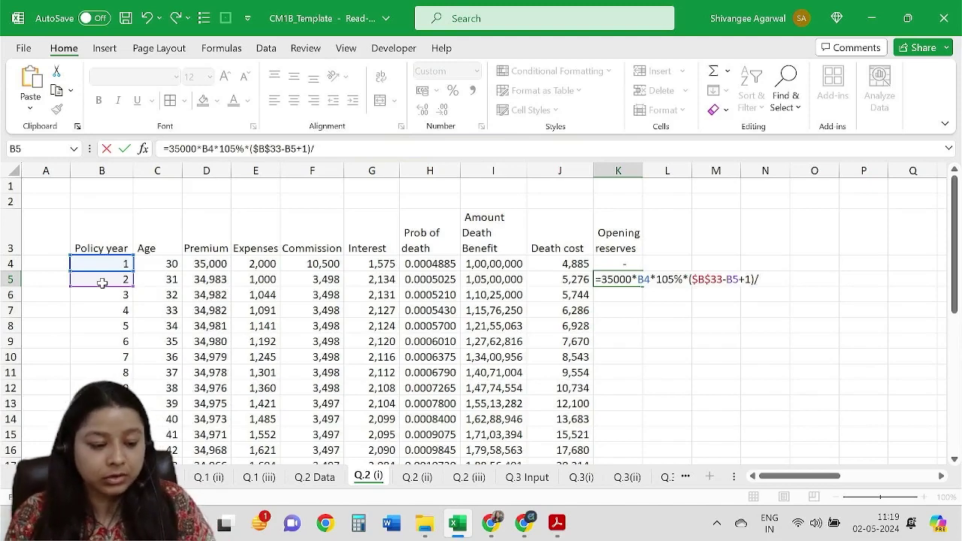
pyautogui.click(103, 282)
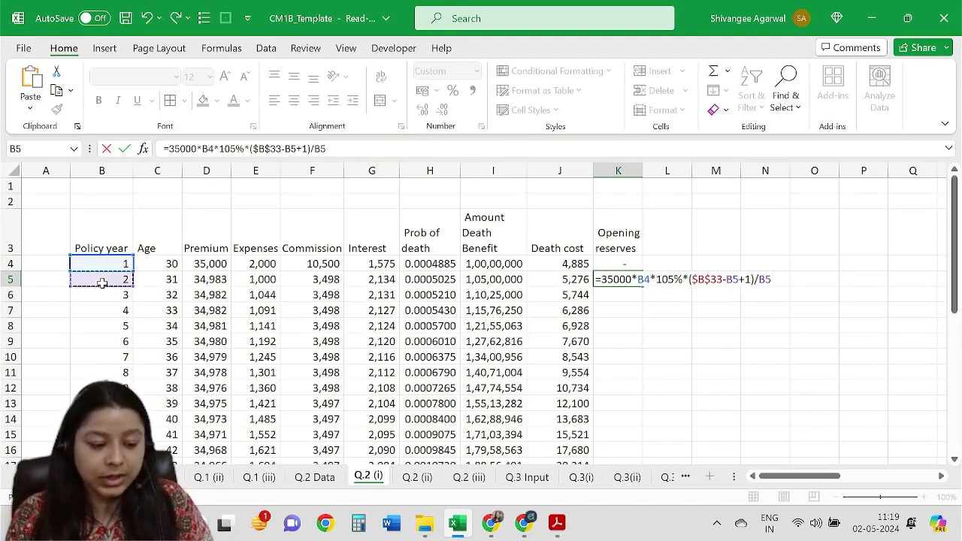
pyautogui.hotkey('ctrl', 'Down')
pyautogui.press('F4')
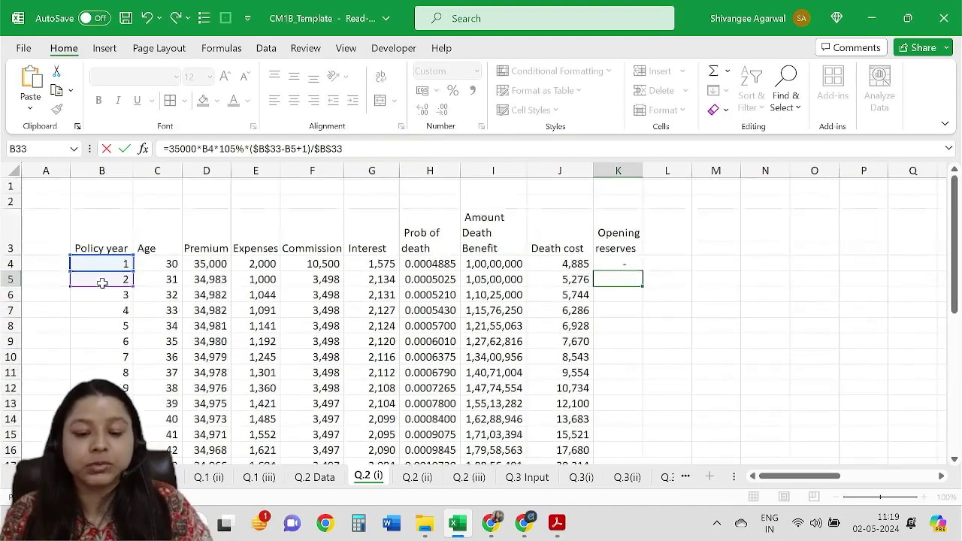
# Commit the K5 opening-reserve formula, fill it down to K33, and autofit column K.
pyautogui.press('Return')
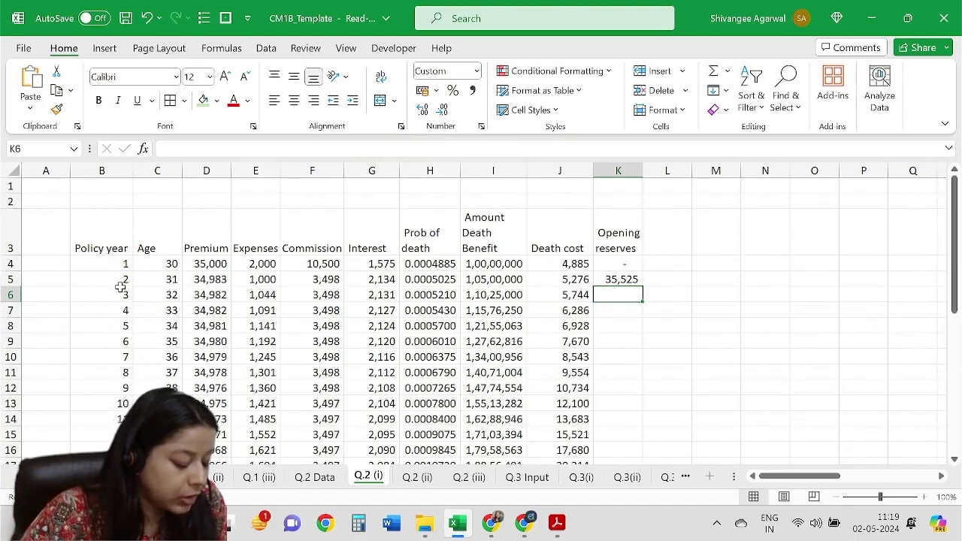
pyautogui.click(633, 279)
pyautogui.doubleClick(643, 287)
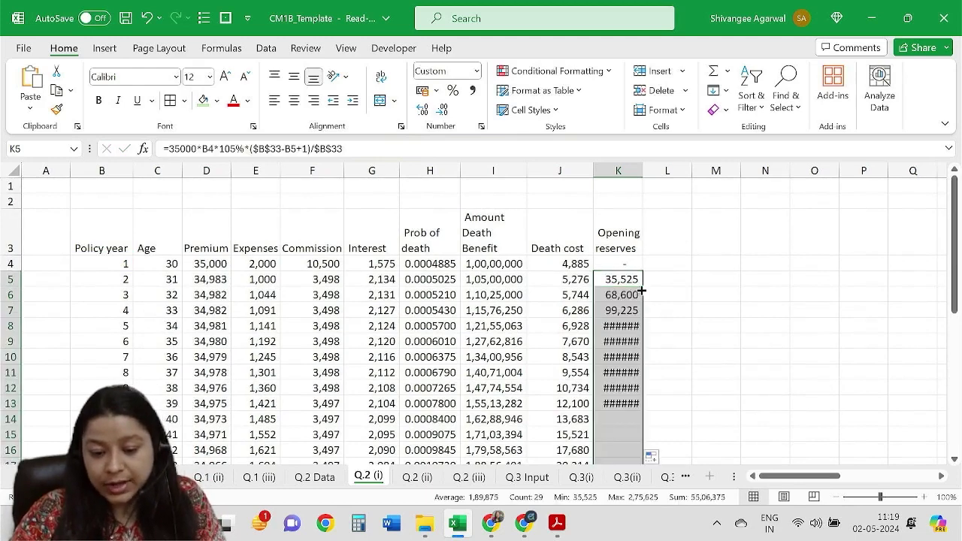
pyautogui.doubleClick(643, 174)
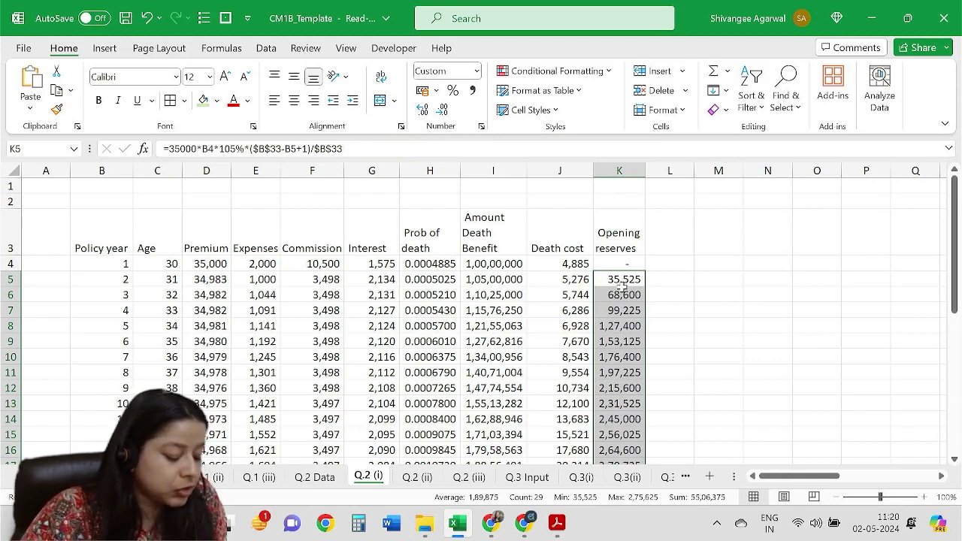
pyautogui.click(623, 311)
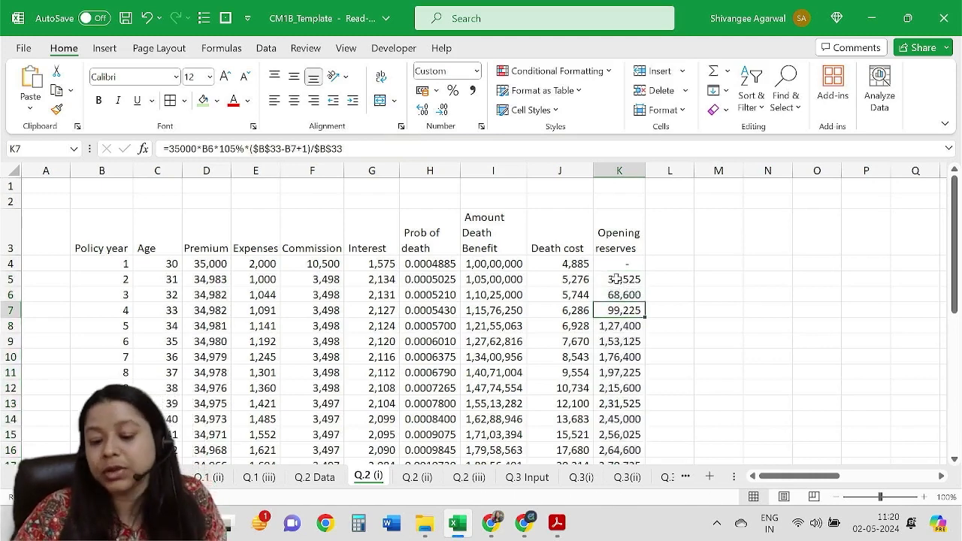
pyautogui.click(617, 296)
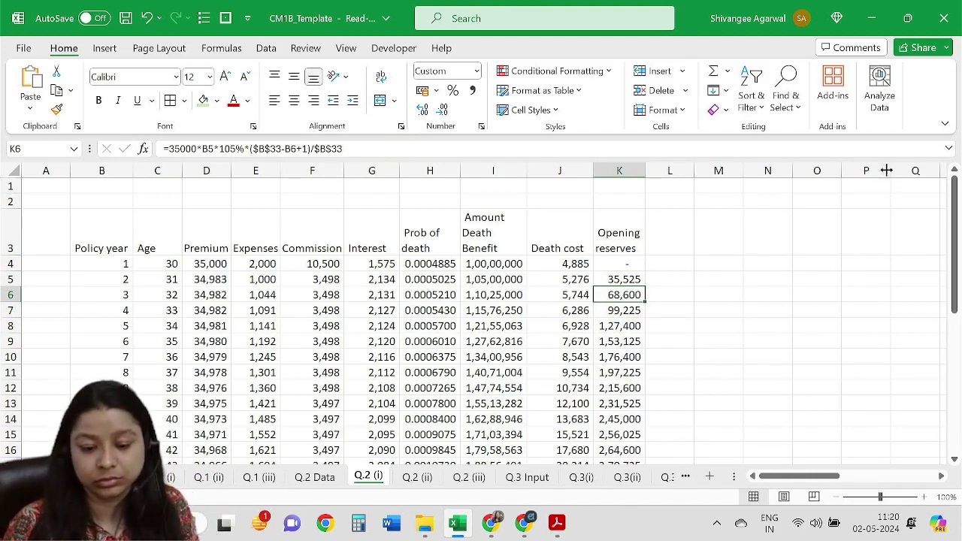
# Add the headings 'Closing reserves' in L3 and 'Transfer to reserves' in M3.
pyautogui.click(689, 234)
pyautogui.write('Tra')
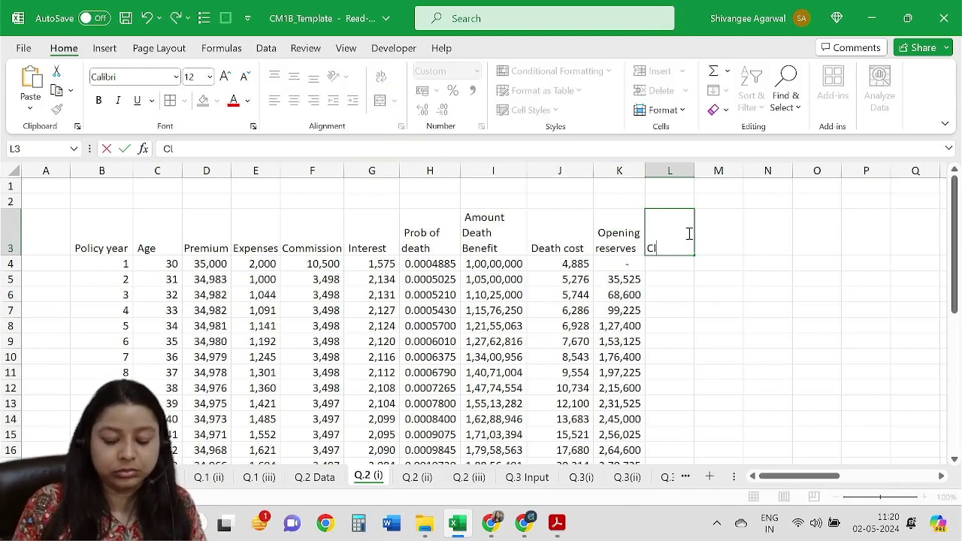
pyautogui.write(' reserves')
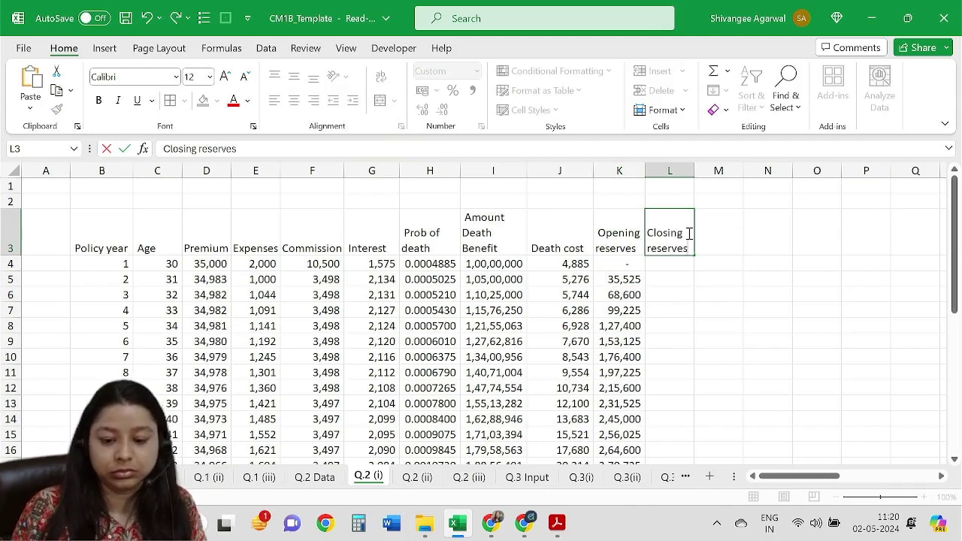
pyautogui.press('Tab')
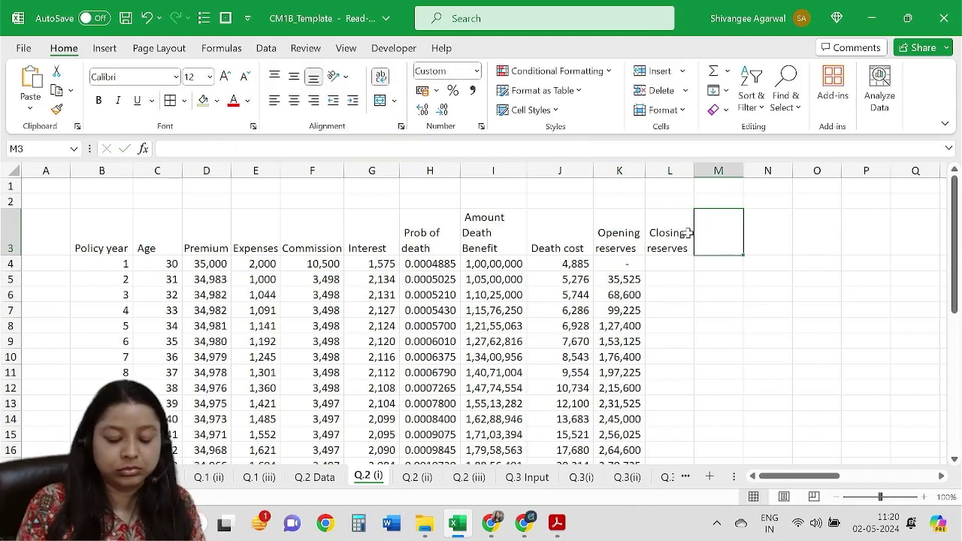
pyautogui.write('Transfer')
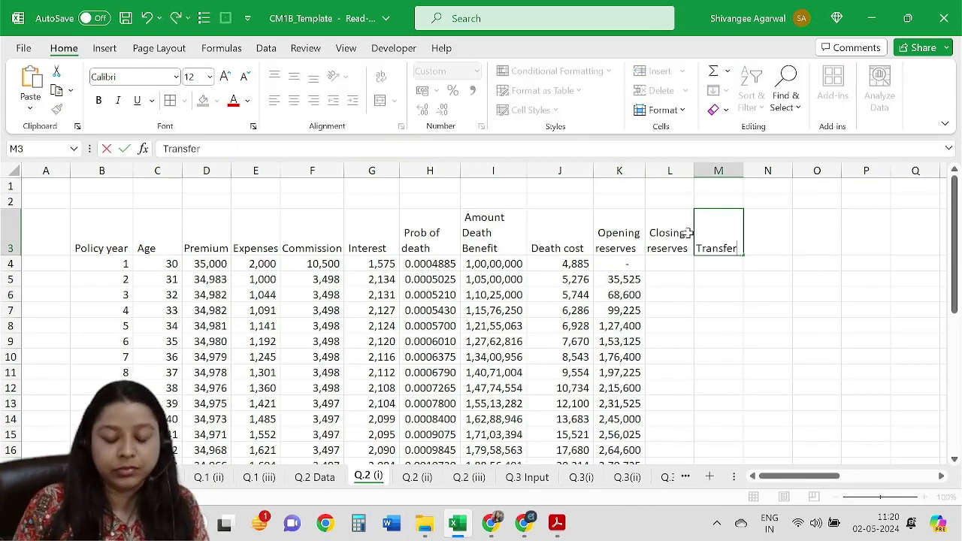
pyautogui.write(' to r')
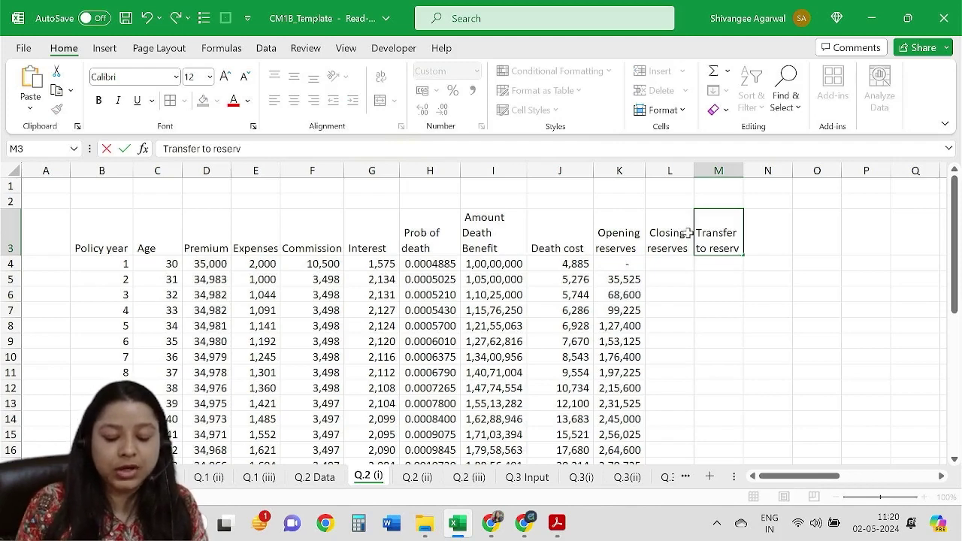
pyautogui.write('es')
pyautogui.press('Return')
# Enter =K5 in L4, fill it down column L, and autofit the column.
pyautogui.click(659, 263)
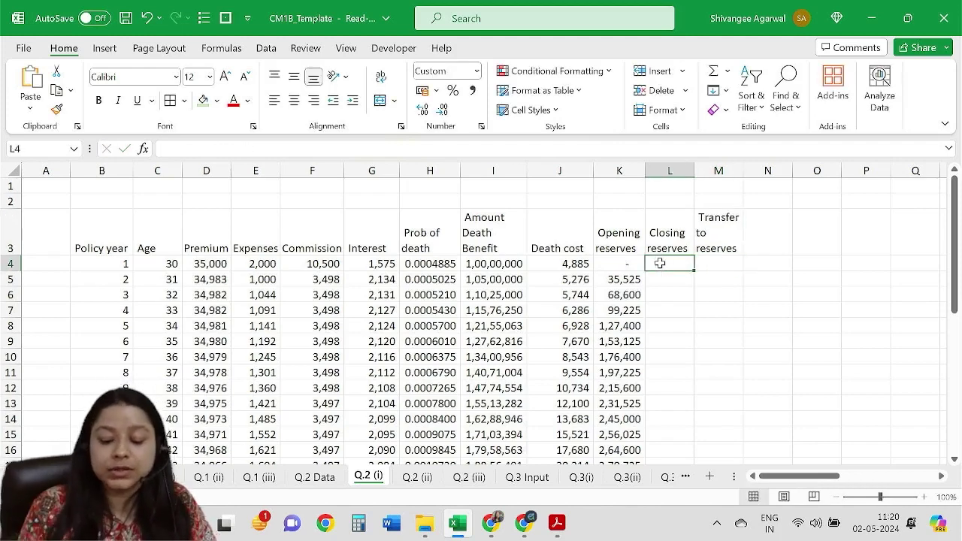
pyautogui.write('=')
pyautogui.press('Left')
pyautogui.press('Down')
pyautogui.press('Return')
pyautogui.click(659, 263)
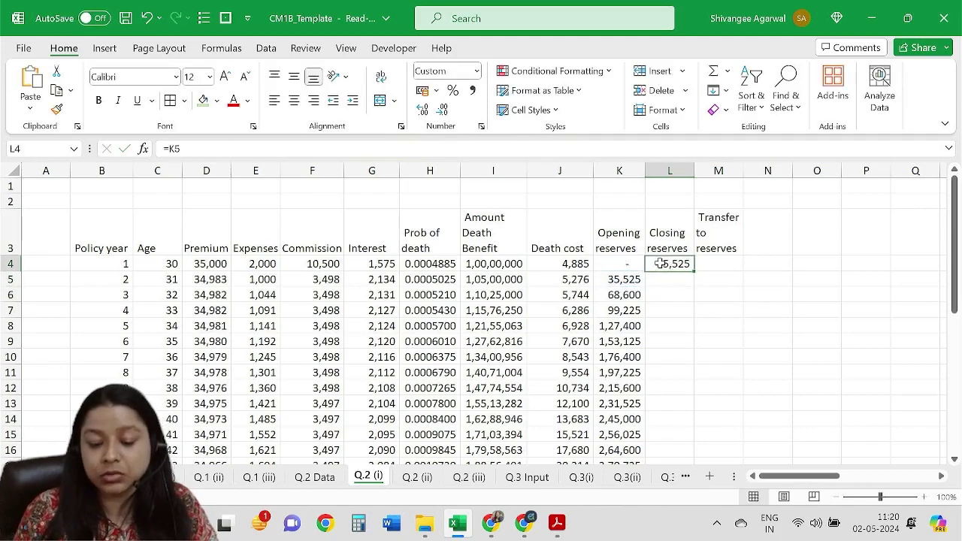
pyautogui.doubleClick(694, 272)
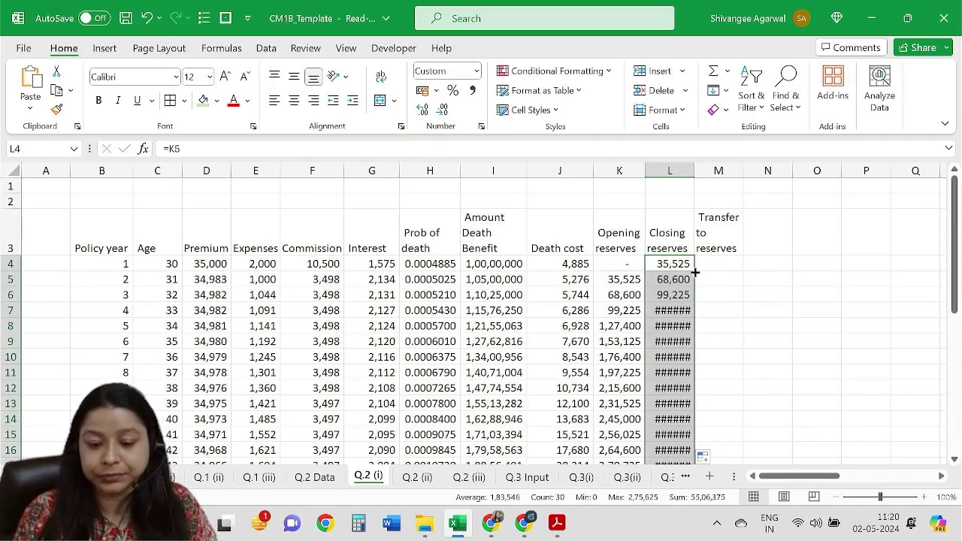
pyautogui.doubleClick(693, 169)
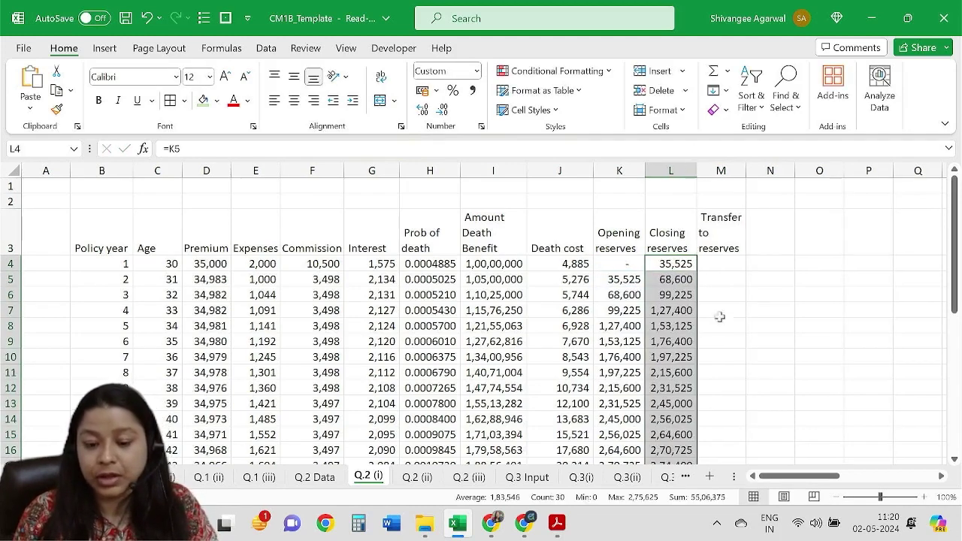
pyautogui.click(718, 265)
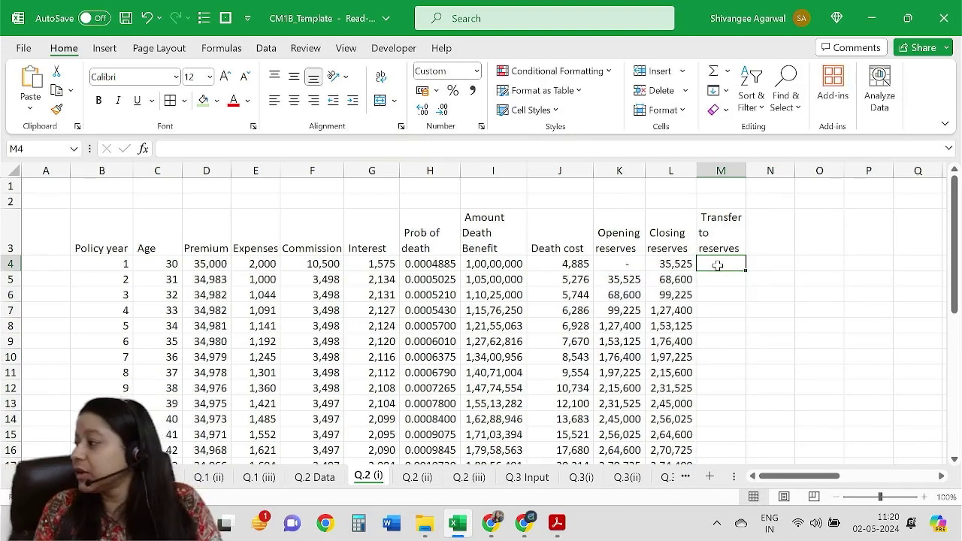
# Insert a blank column M before Transfer to reserves and head it 'Interest on reserves'.
pyautogui.click(718, 167)
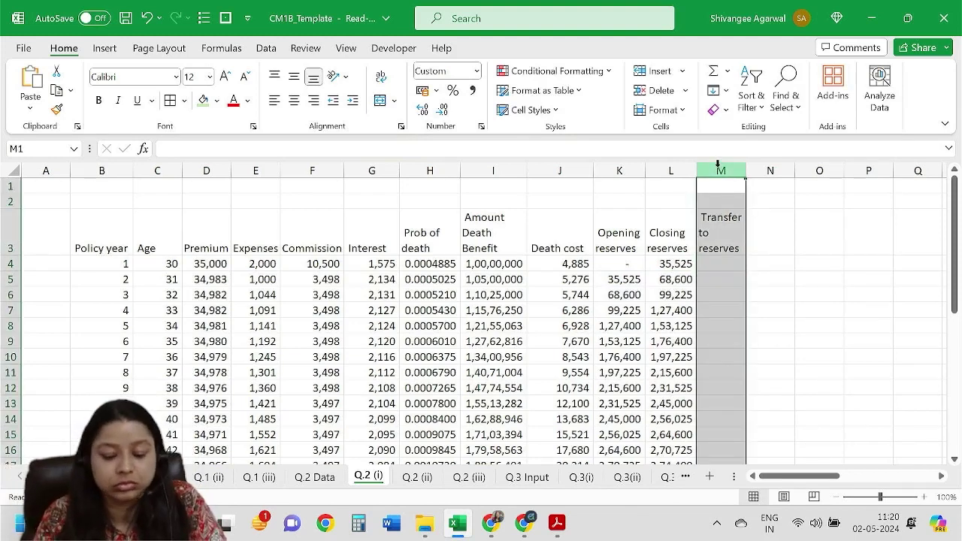
pyautogui.hotkey('ctrl', 'shift', '=')
pyautogui.press('Left')
pyautogui.press('Right')
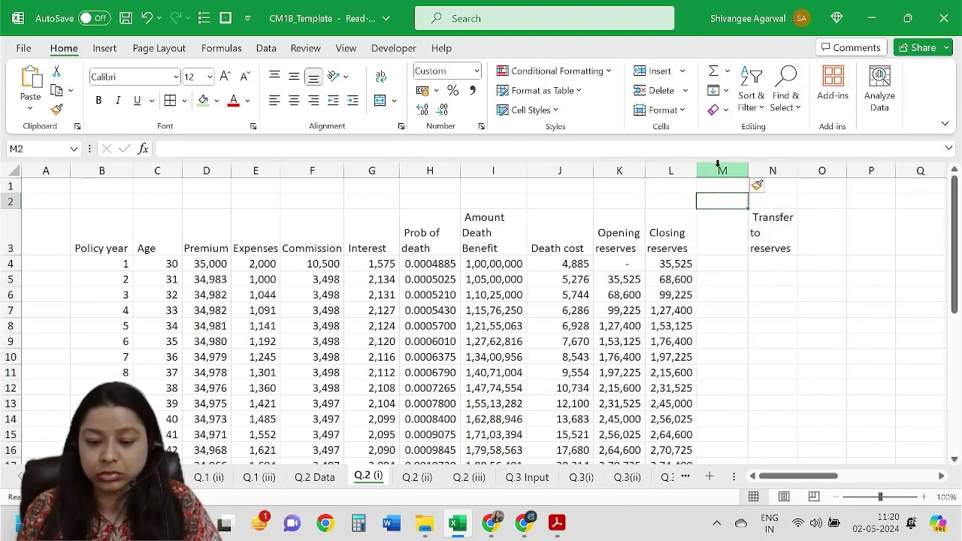
pyautogui.press('Down')
pyautogui.press('Down')
pyautogui.write('In')
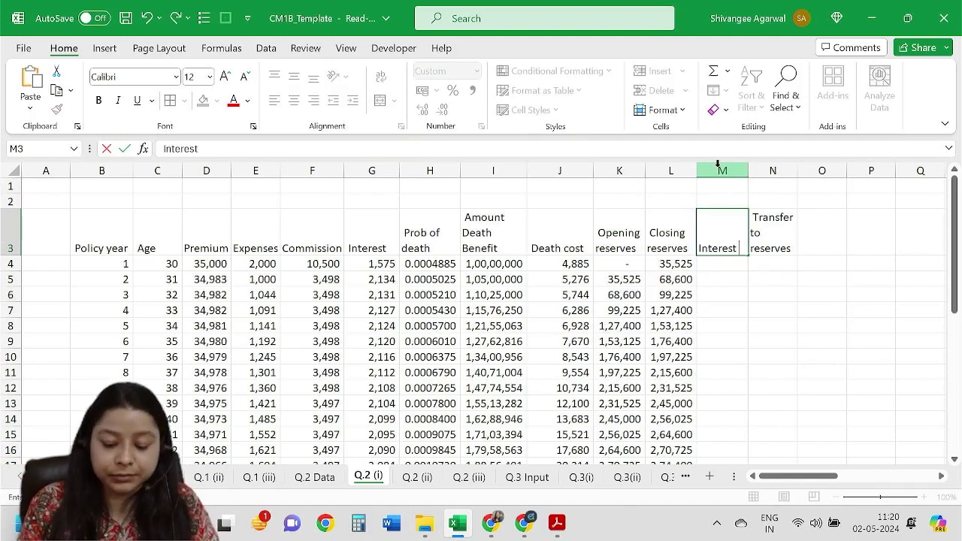
pyautogui.write('n r')
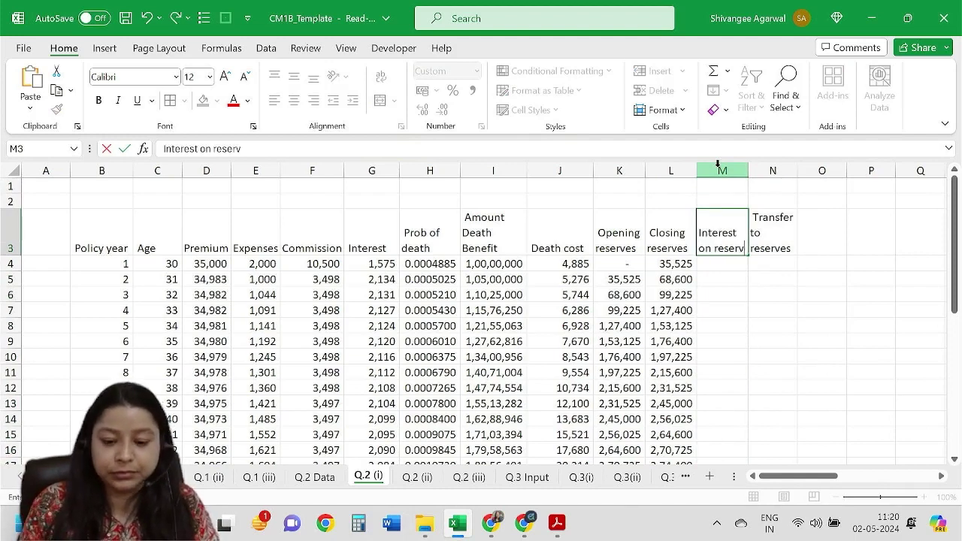
pyautogui.write('es')
pyautogui.press('Return')
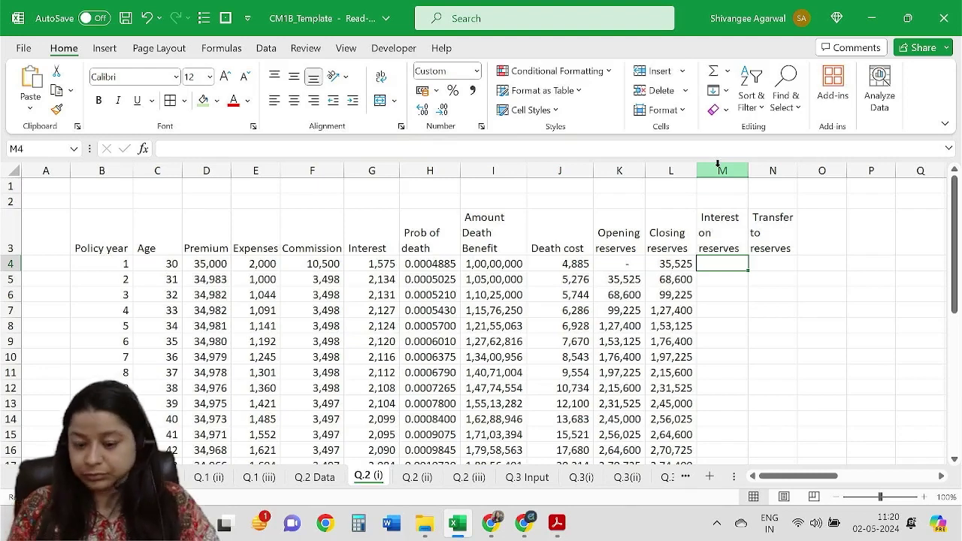
pyautogui.write('=')
pyautogui.press('Escape')
pyautogui.press('Right')
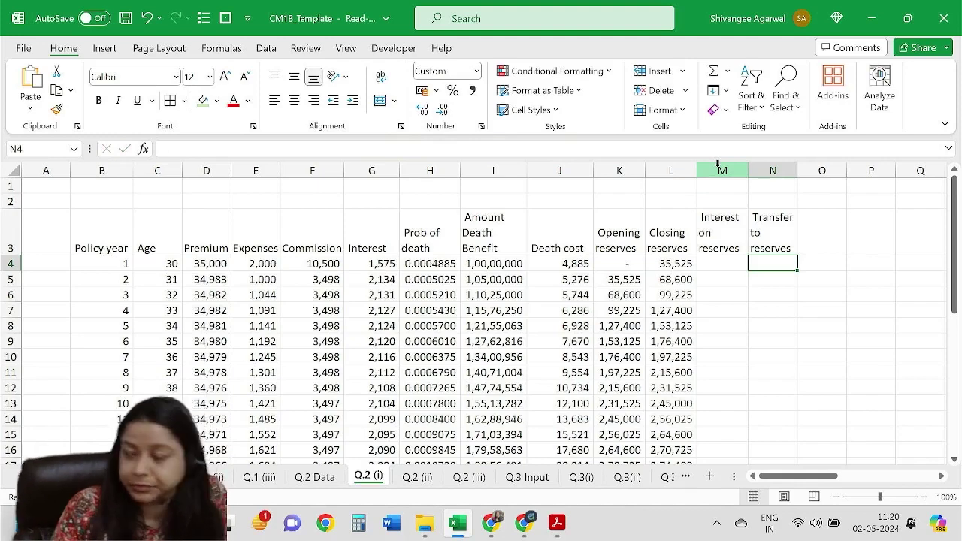
# Enter =L4*(1-H4)-K4 in N4 and fill it down the Transfer to reserves column.
pyautogui.write('=')
pyautogui.press('Left')
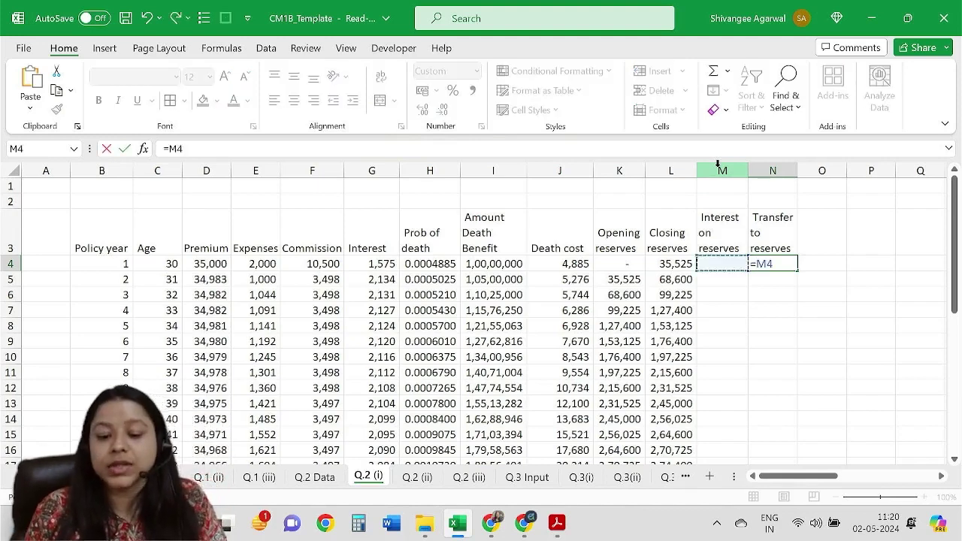
pyautogui.press('Left')
pyautogui.write('*')
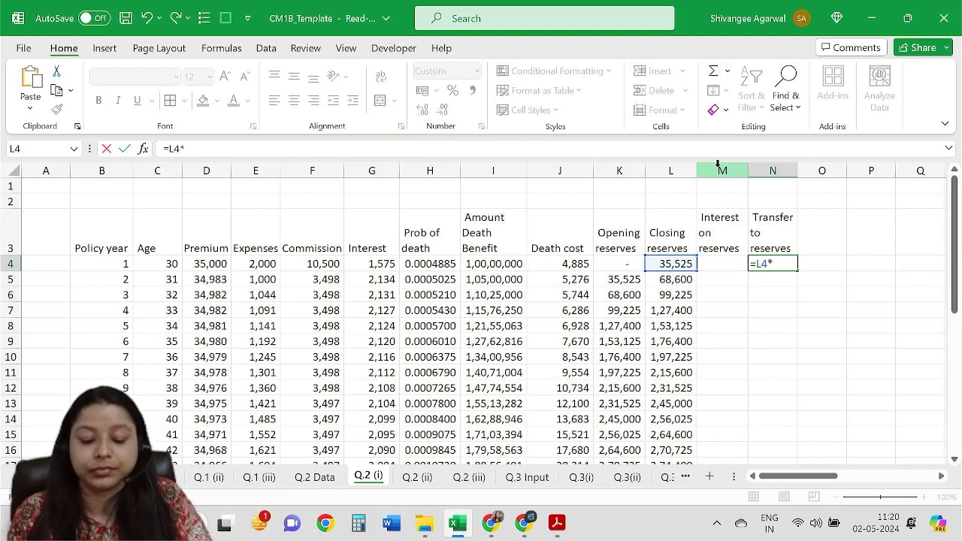
pyautogui.press('Left')
pyautogui.press('Left')
pyautogui.press('Left')
pyautogui.press('Left')
pyautogui.press('Left')
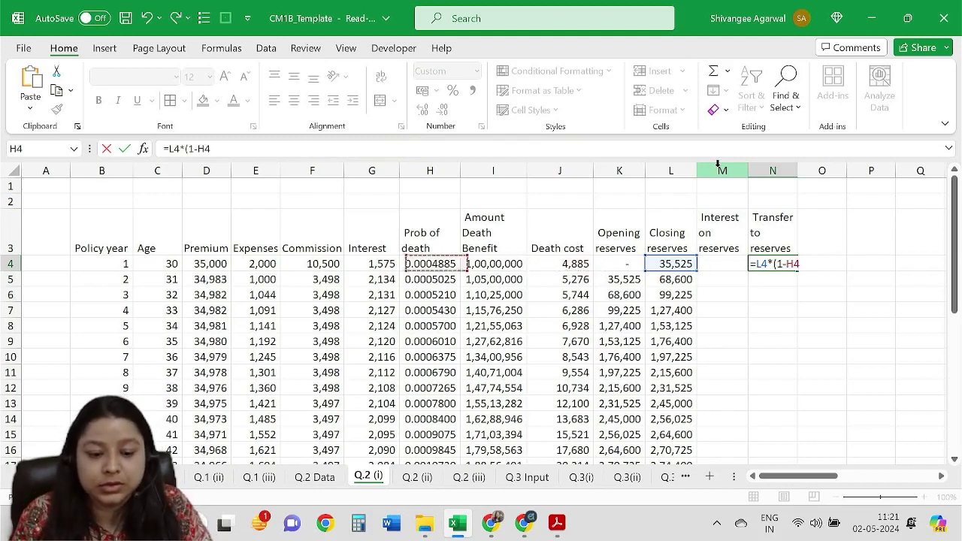
pyautogui.press('Left')
pyautogui.press('Right')
pyautogui.write(')')
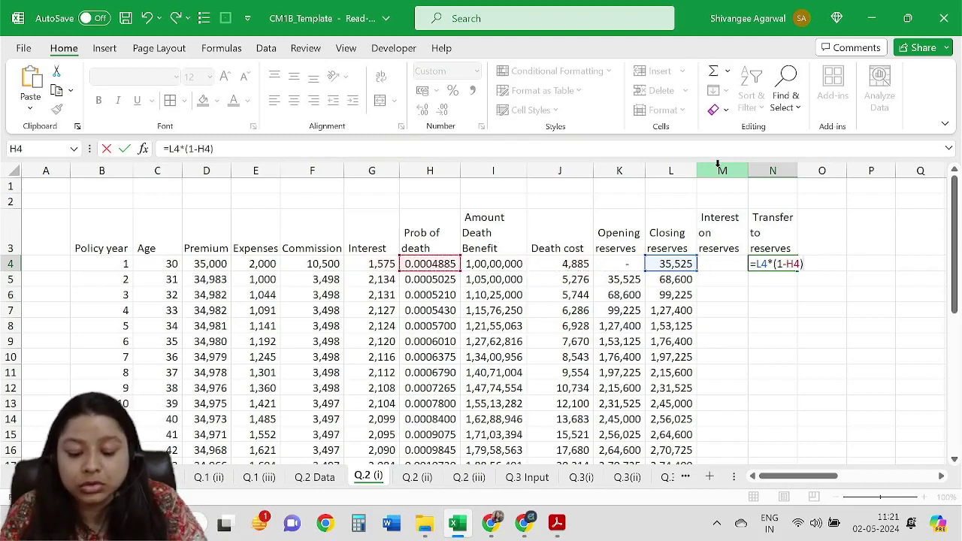
pyautogui.click(625, 263)
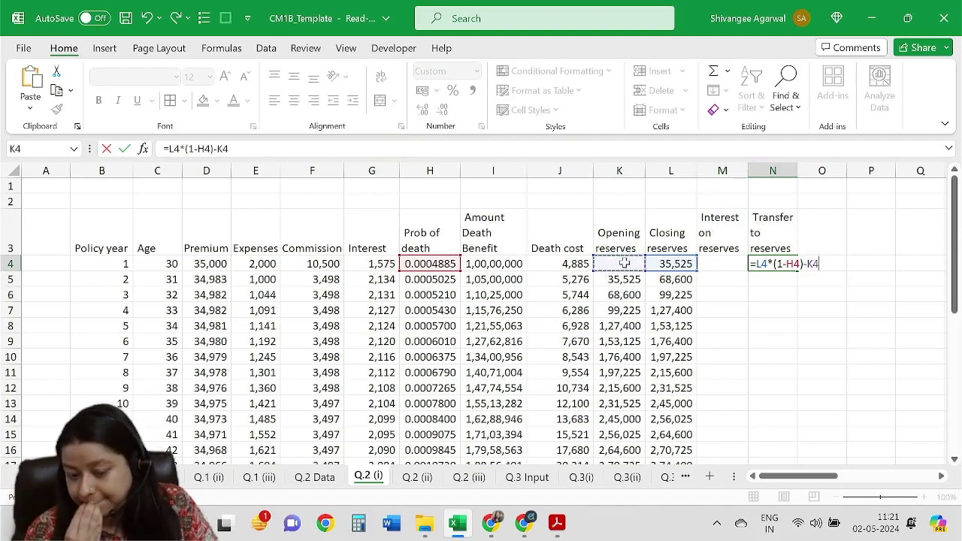
pyautogui.press('Return')
pyautogui.click(784, 259)
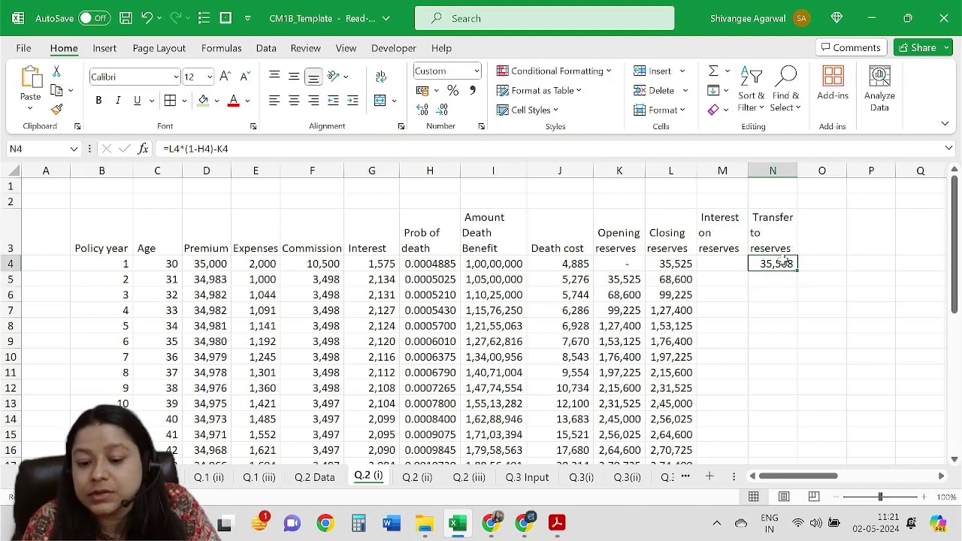
pyautogui.doubleClick(797, 272)
pyautogui.click(719, 258)
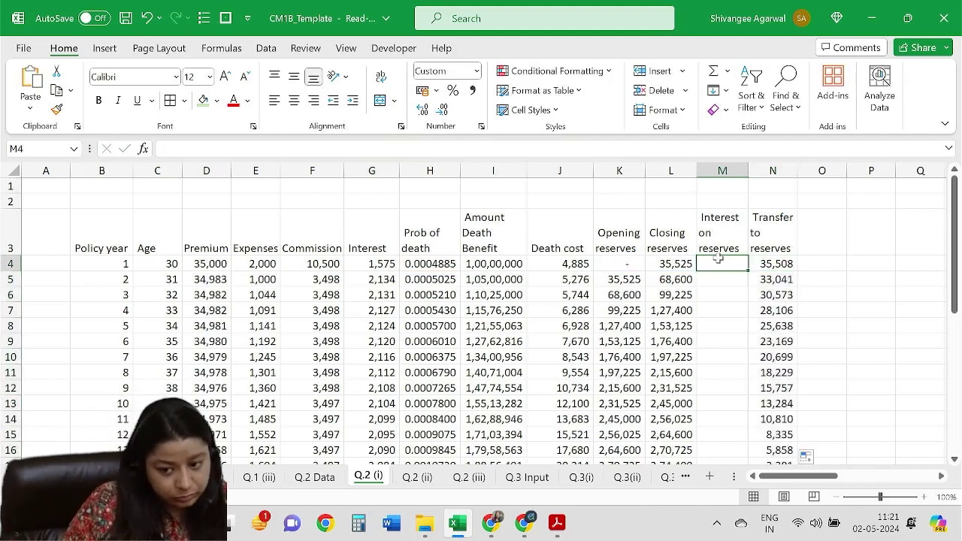
# Enter =K4*0.07 in M4 and fill it down column M.
pyautogui.write('=')
pyautogui.press('Left')
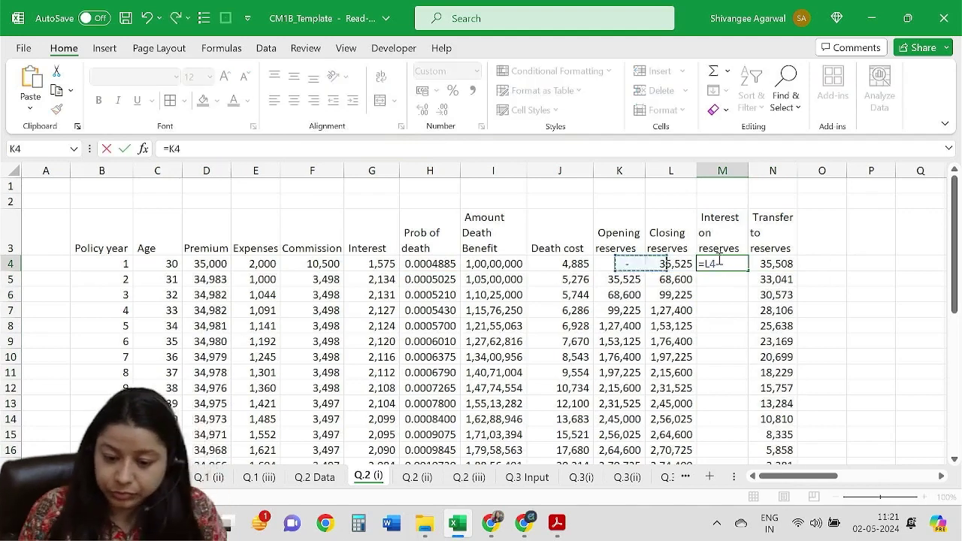
pyautogui.press('Left')
pyautogui.write('*')
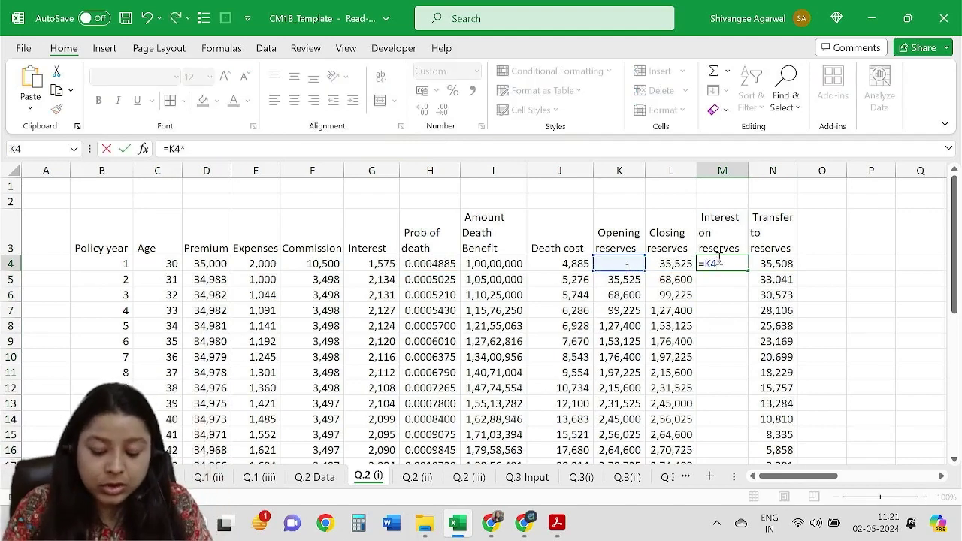
pyautogui.write('0.07')
pyautogui.hotkey('ctrl', 'Return')
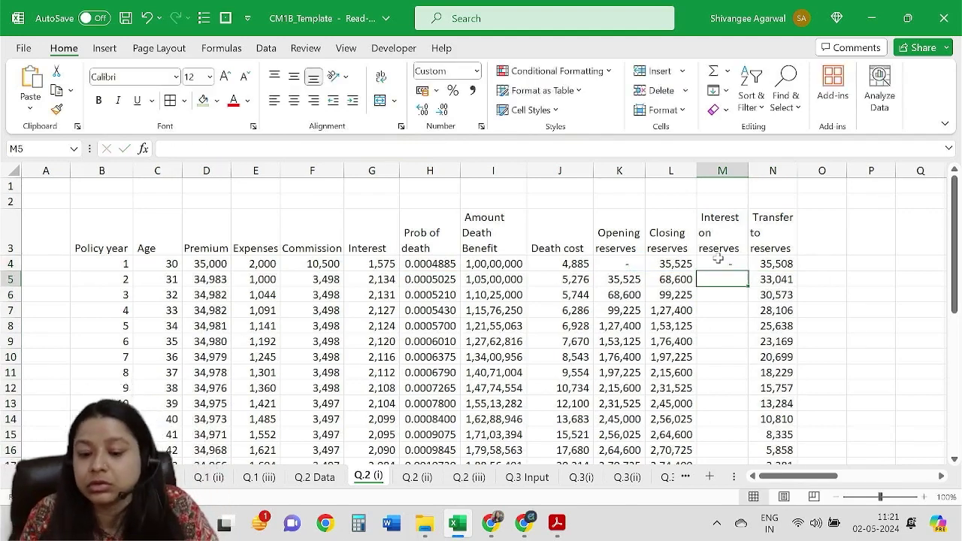
pyautogui.doubleClick(748, 268)
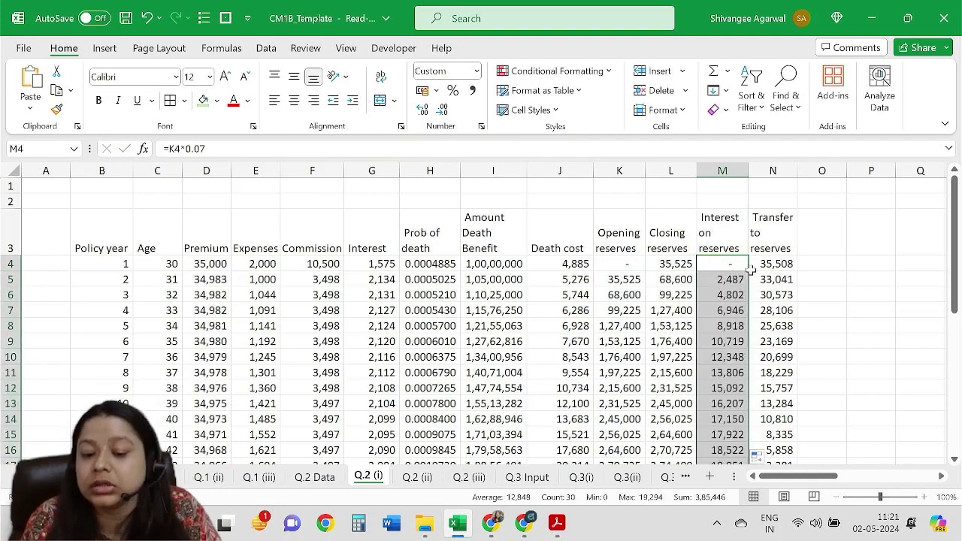
pyautogui.click(825, 238)
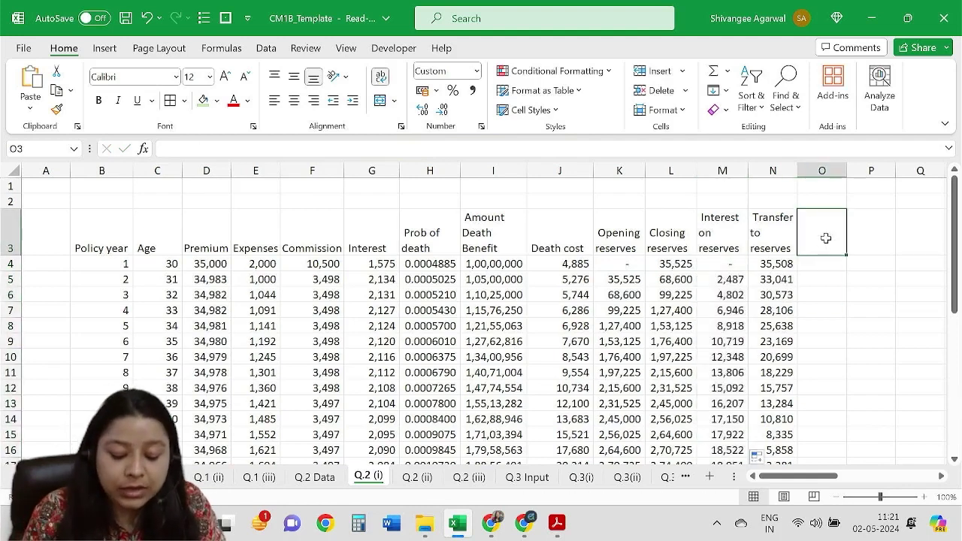
# Head column O 'Profit Vector' and widen it to fit.
pyautogui.write('Net Cas')
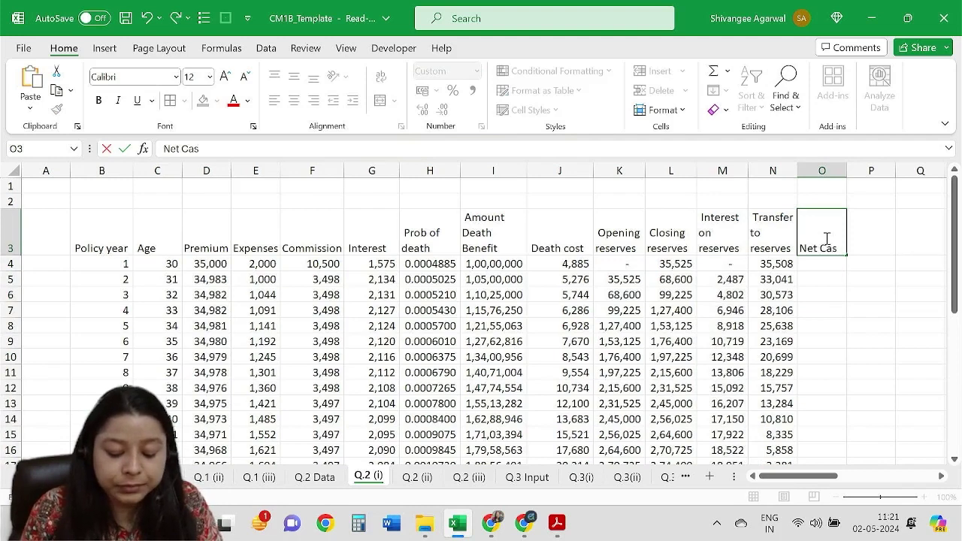
pyautogui.write('hflow')
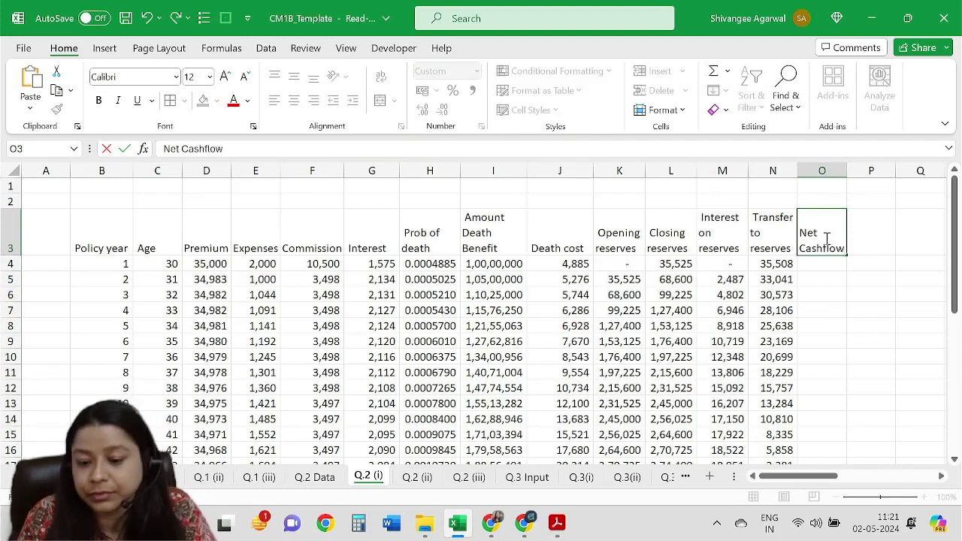
pyautogui.write('s')
pyautogui.press('Return')
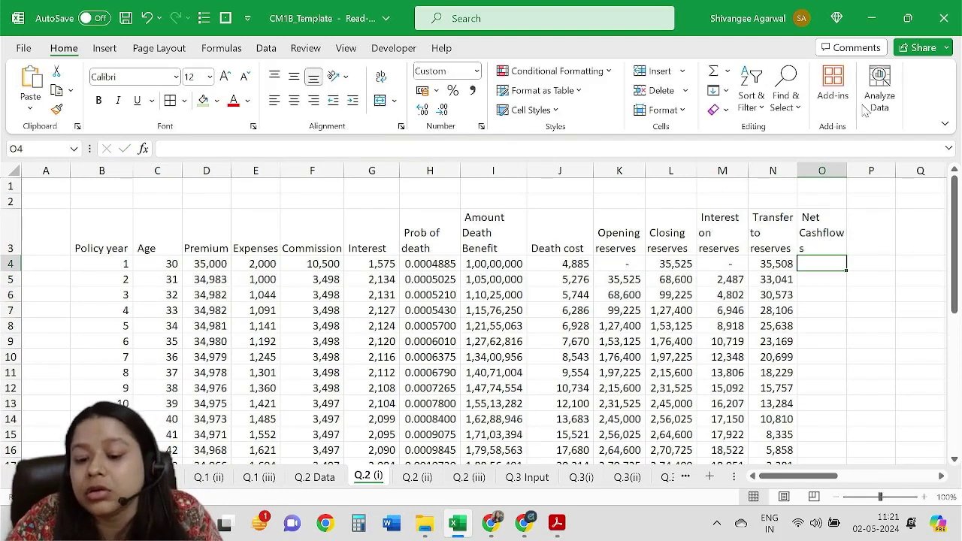
pyautogui.moveTo(847, 170); pyautogui.dragTo(856, 171)
pyautogui.click(828, 222)
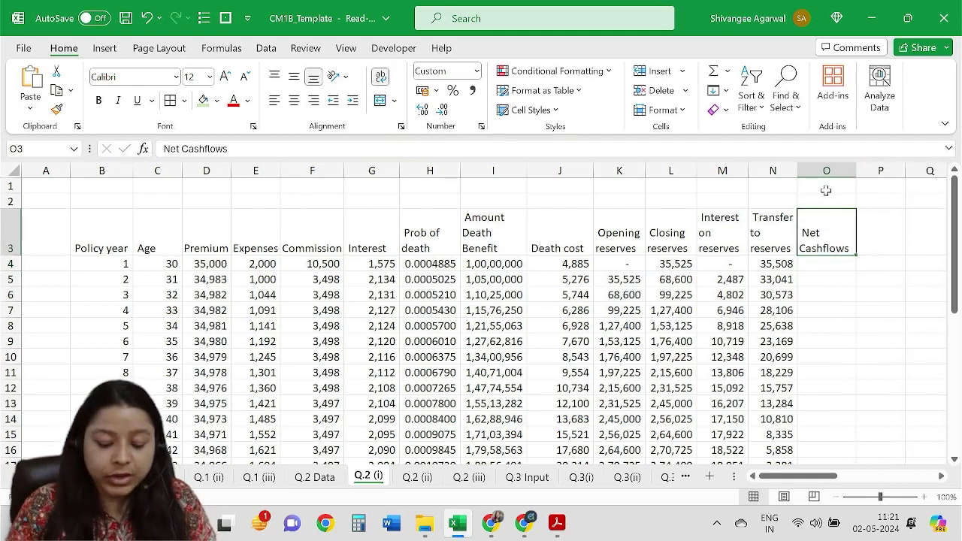
pyautogui.write('Profit Vect')
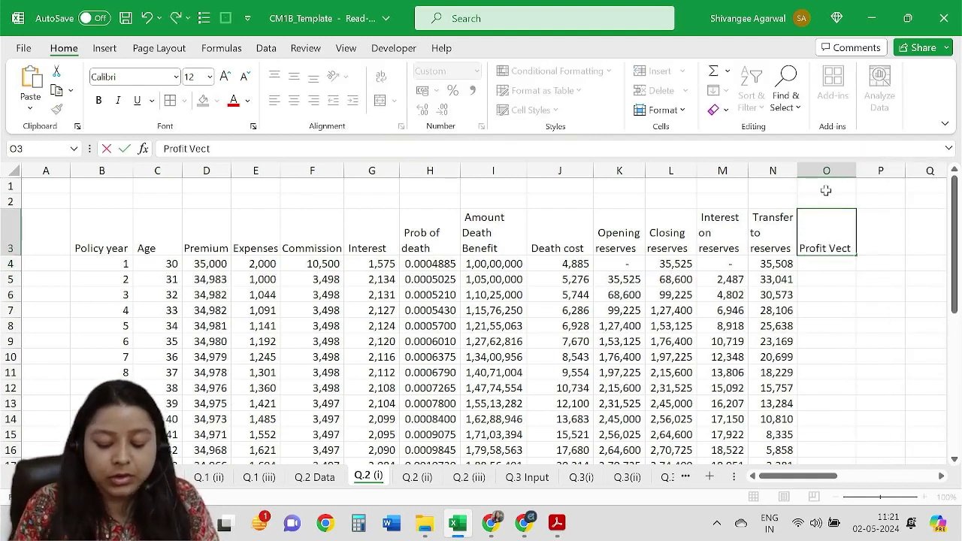
pyautogui.write('or')
pyautogui.press('Return')
# Start the O4 profit formula as =D4-E4-F4+G4-J4 (premium, expenses, commission, interest, death cost).
pyautogui.write('=')
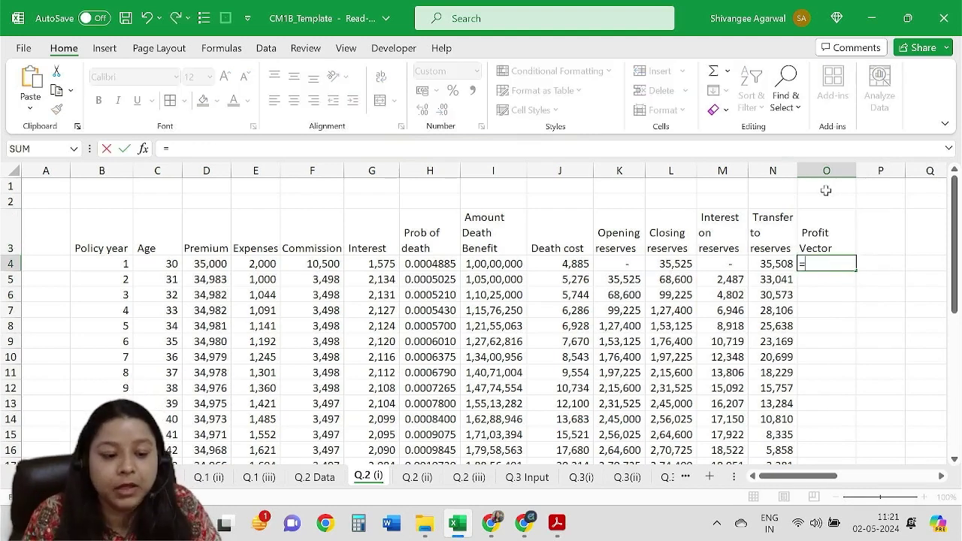
pyautogui.press('Left')
pyautogui.press('Left')
pyautogui.press('Left')
pyautogui.press('Left')
pyautogui.press('Right')
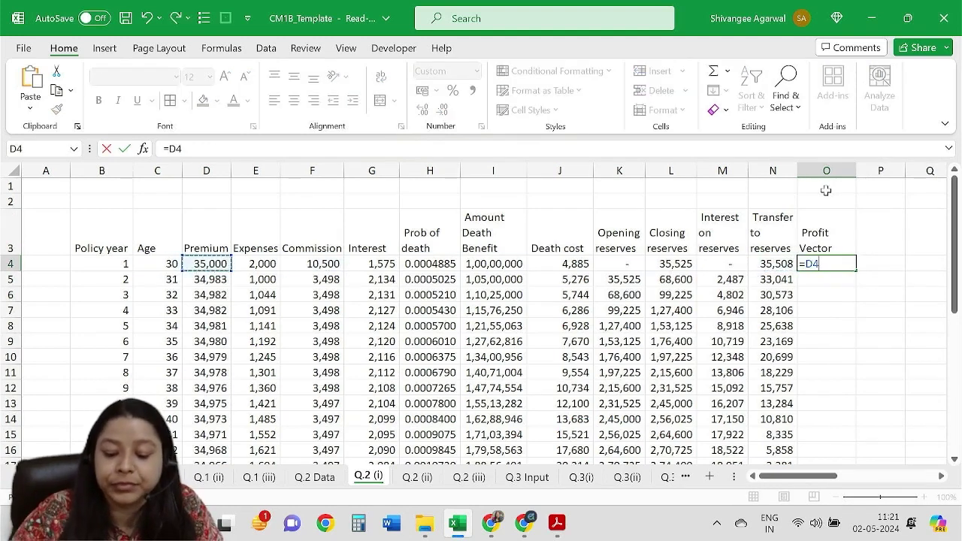
pyautogui.write('-')
pyautogui.press('Left')
pyautogui.press('Left')
pyautogui.press('Left')
pyautogui.press('Left')
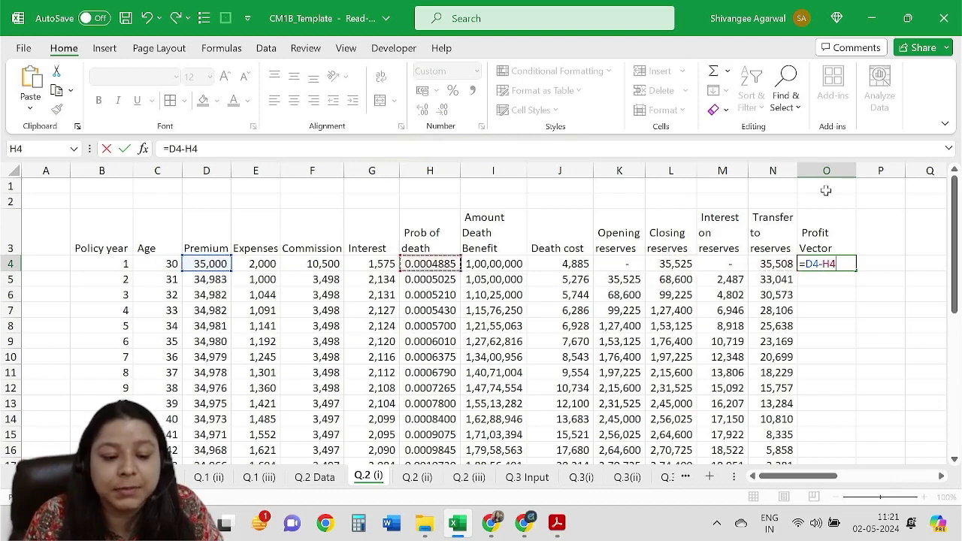
pyautogui.press('Left')
pyautogui.press('Left')
pyautogui.press('Left')
pyautogui.write('-')
pyautogui.press('Left')
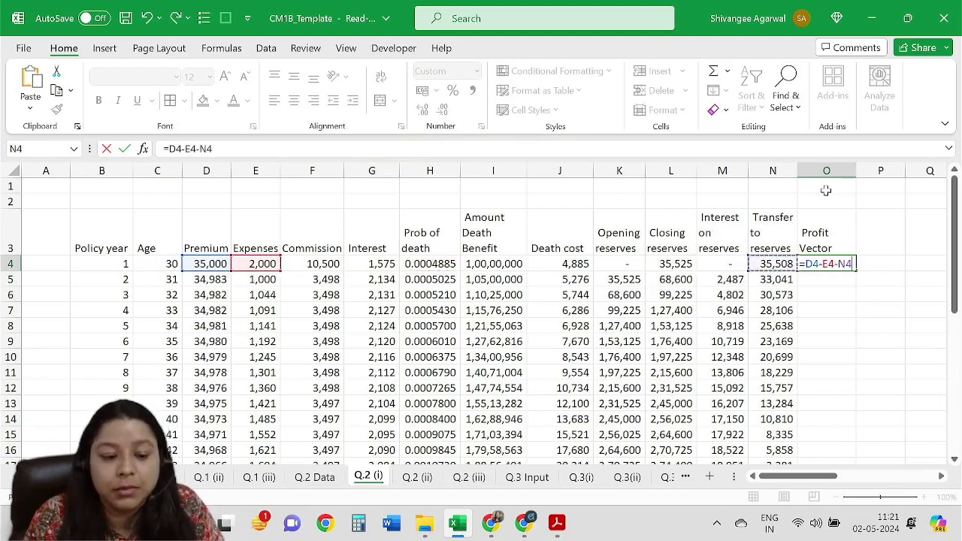
pyautogui.press('Right')
pyautogui.press('Left')
pyautogui.press('Left')
pyautogui.press('Left')
pyautogui.press('Left')
pyautogui.press('Left')
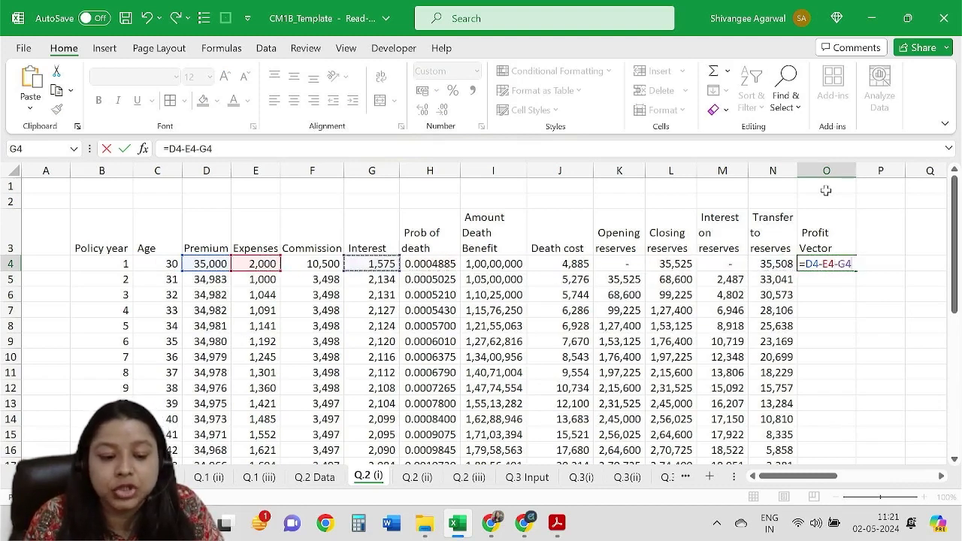
pyautogui.press('Left')
pyautogui.write('+')
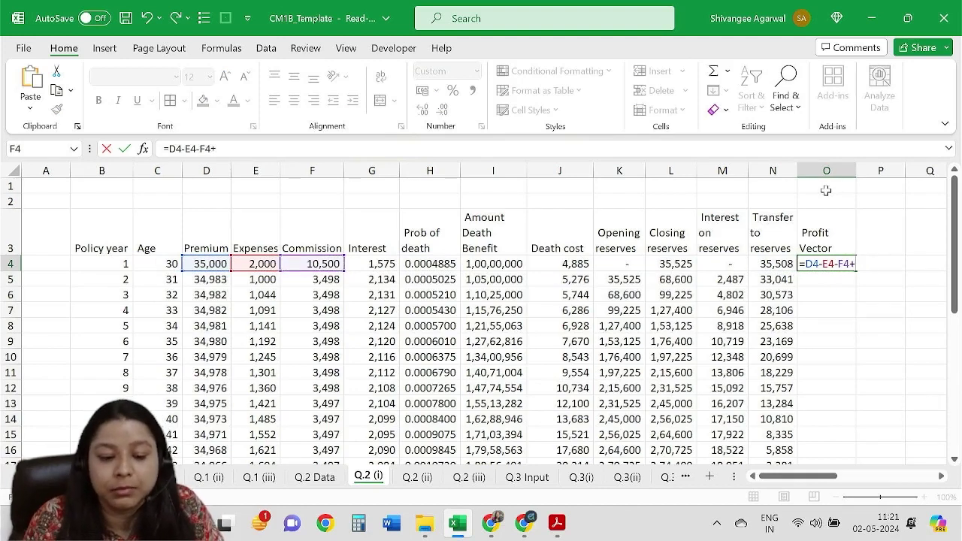
pyautogui.press('Left')
pyautogui.press('Left')
pyautogui.press('Left')
pyautogui.press('Left')
pyautogui.press('Right')
pyautogui.press('Right')
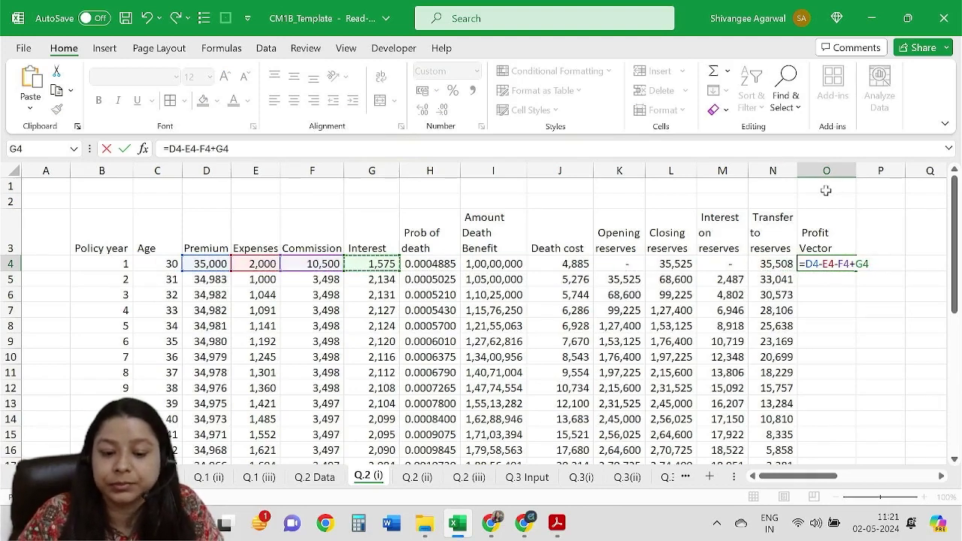
pyautogui.write('-')
pyautogui.press('Left')
pyautogui.press('Left')
pyautogui.press('Left')
pyautogui.press('Left')
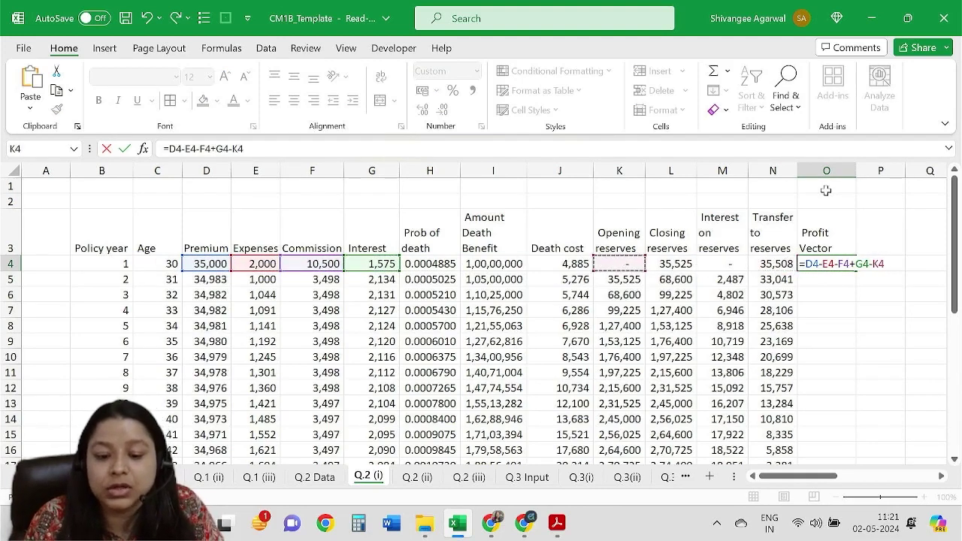
pyautogui.press('Left')
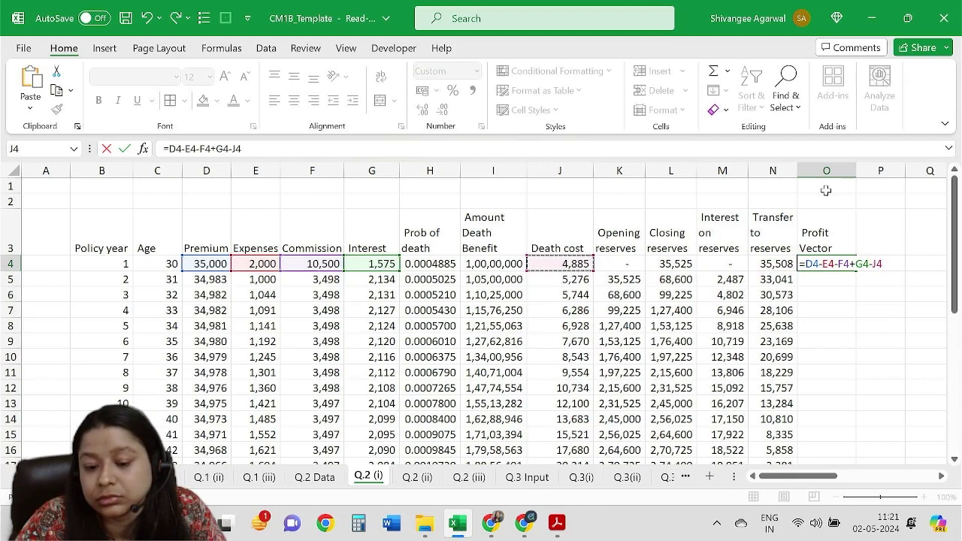
# Finish the formula with +M4-N4 and fill the profit vector down all policy years.
pyautogui.write('+')
pyautogui.press('Left')
pyautogui.press('Left')
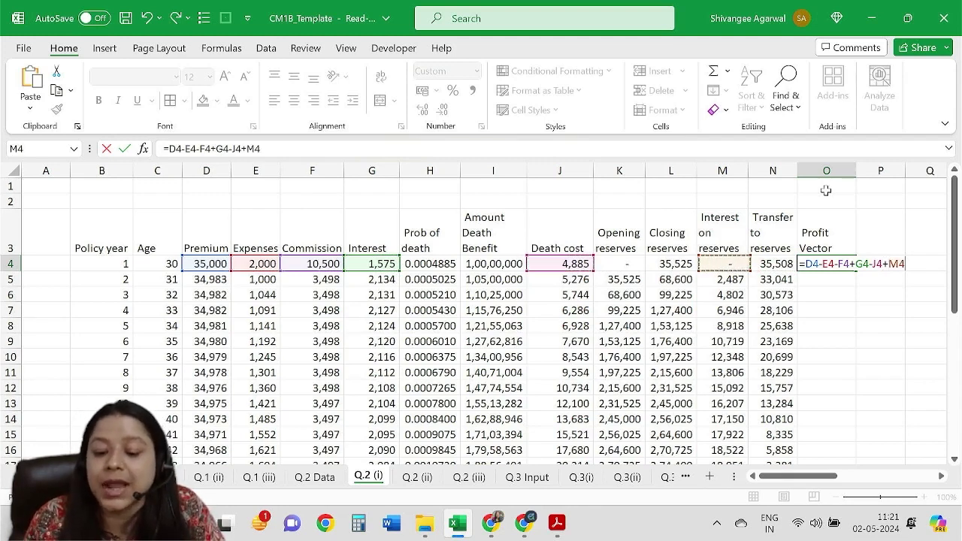
pyautogui.write('-')
pyautogui.press('Left')
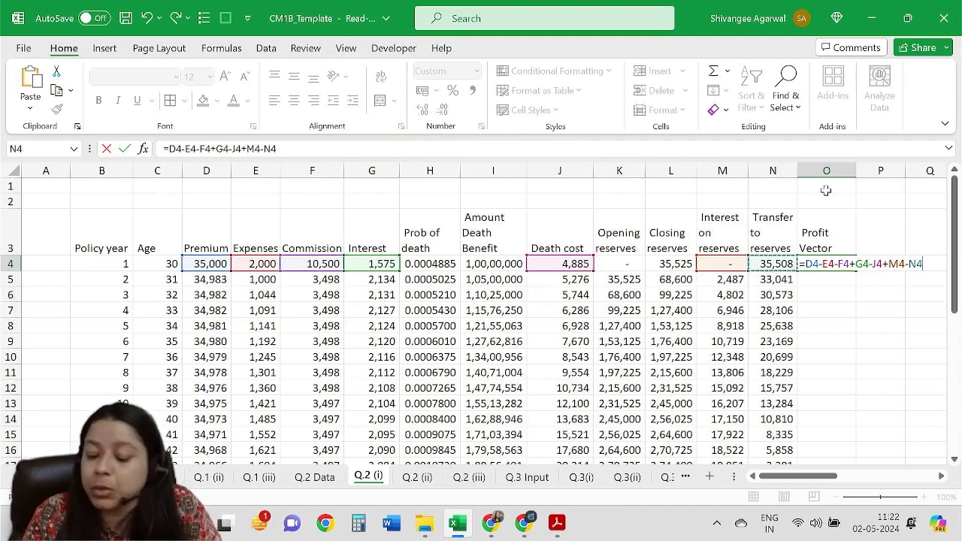
pyautogui.press('Return')
pyautogui.click(842, 264)
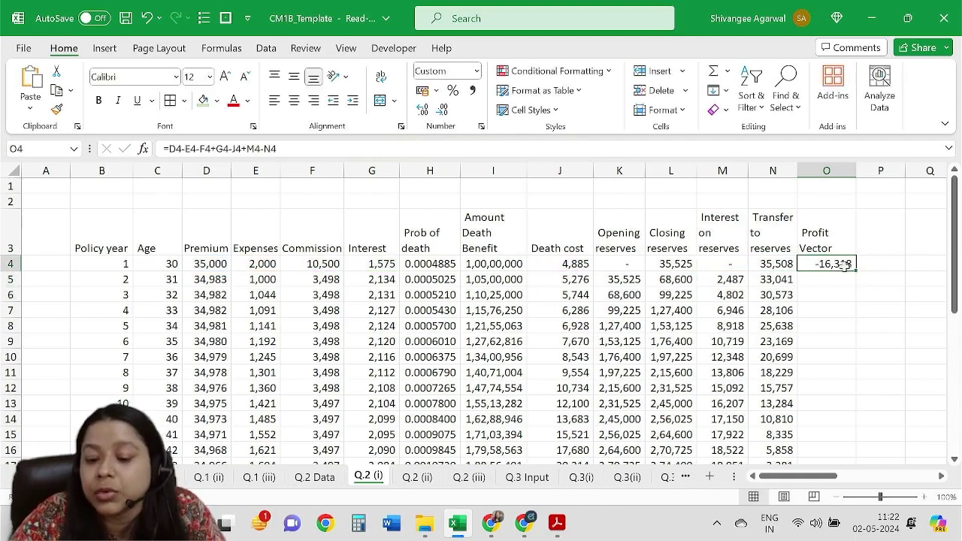
pyautogui.doubleClick(857, 271)
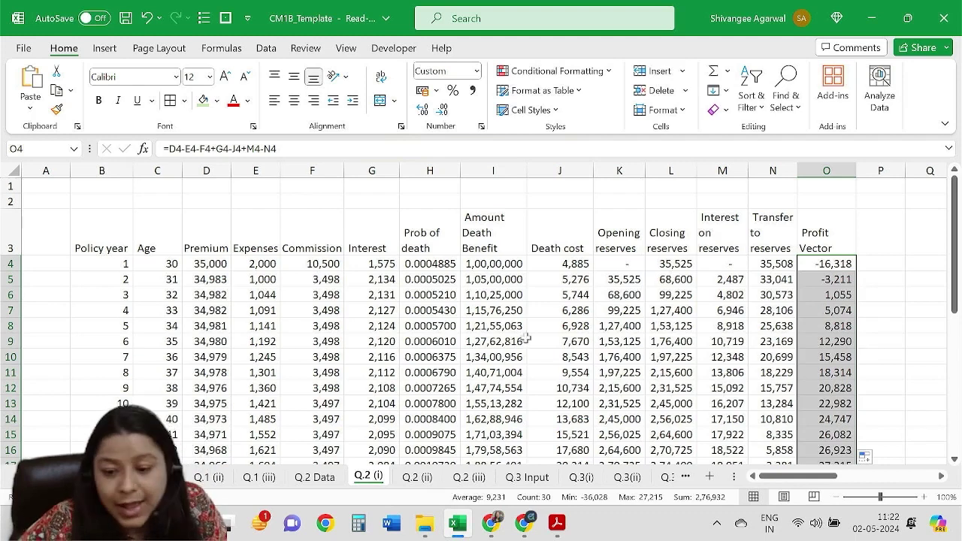
pyautogui.click(889, 233)
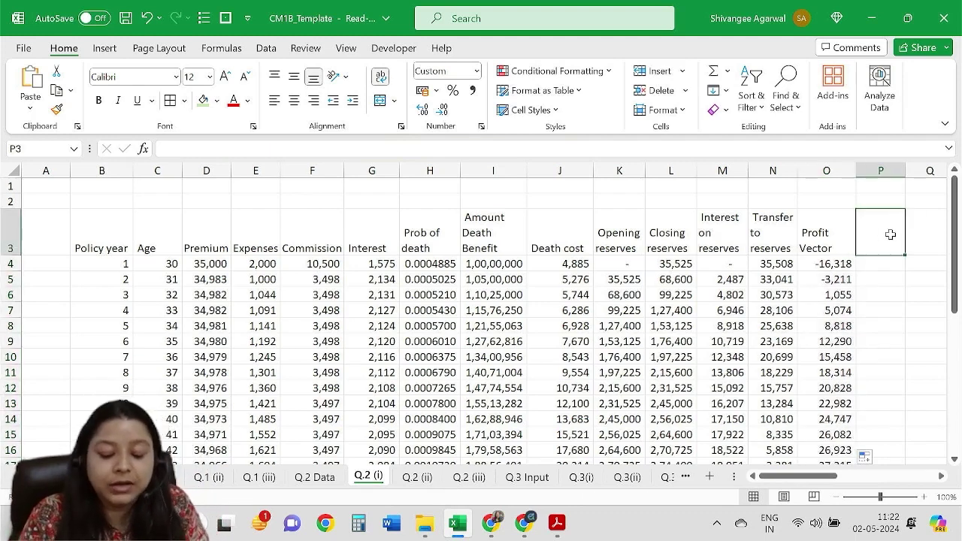
# Head column P 'Prob of survival from start', enter 1 in P4 and =P4*(1-H4) in P5.
pyautogui.write('Prob of')
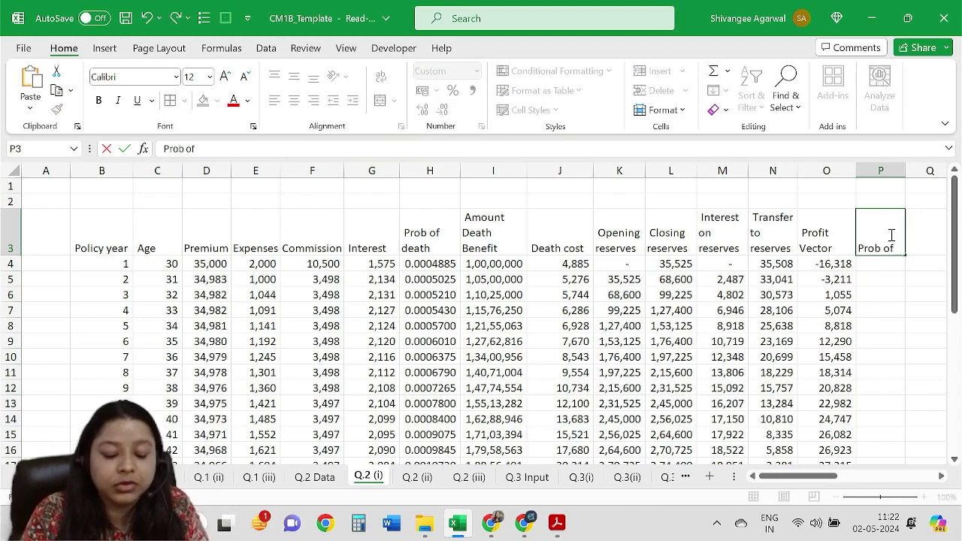
pyautogui.write(' surviva')
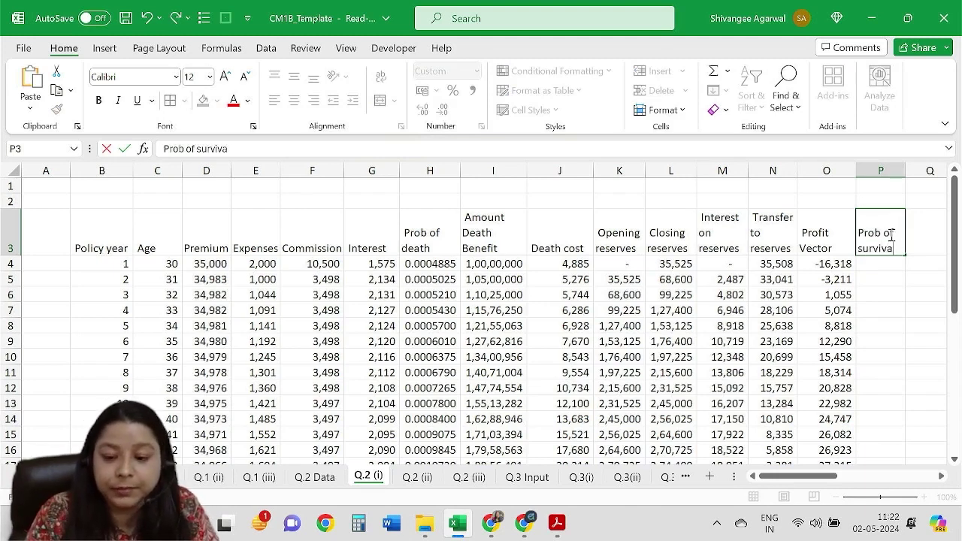
pyautogui.write('l from sta')
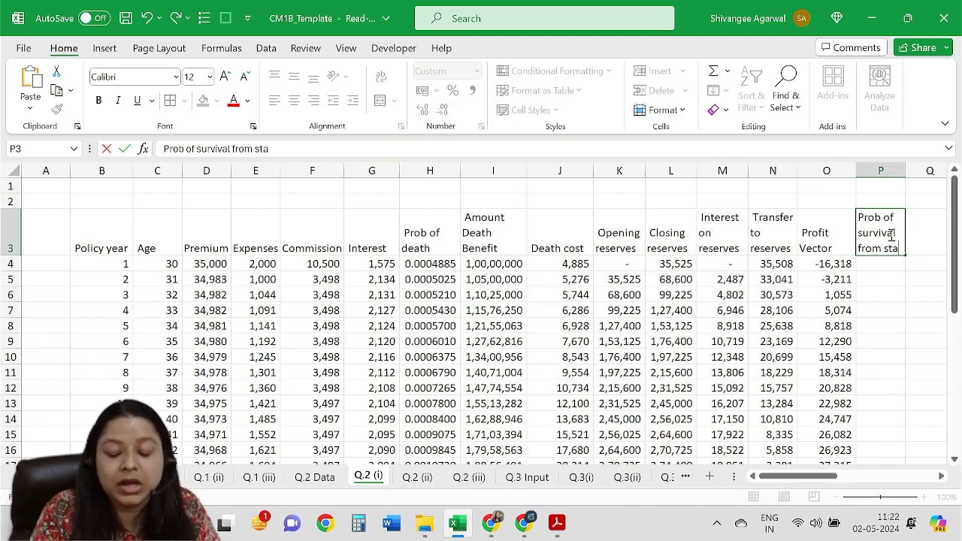
pyautogui.write('rt')
pyautogui.press('Return')
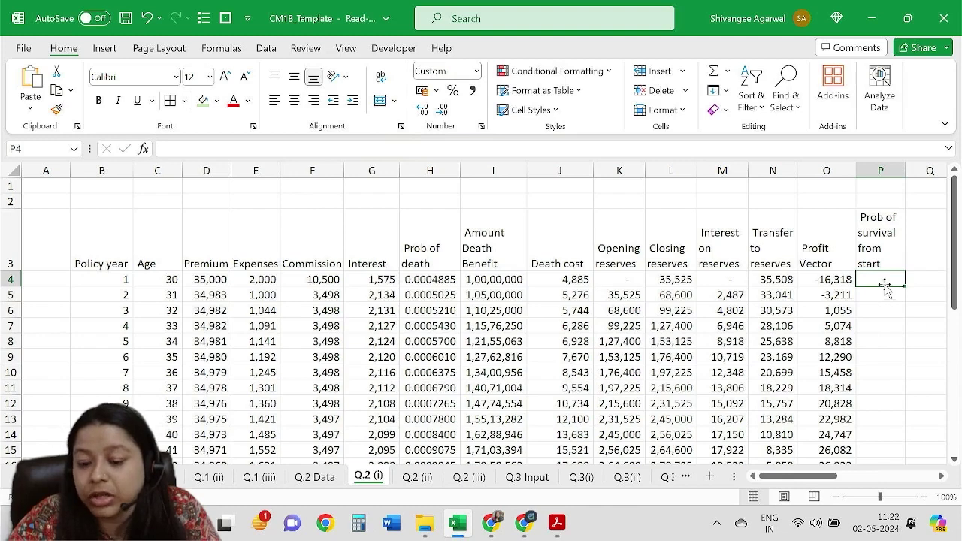
pyautogui.write('1')
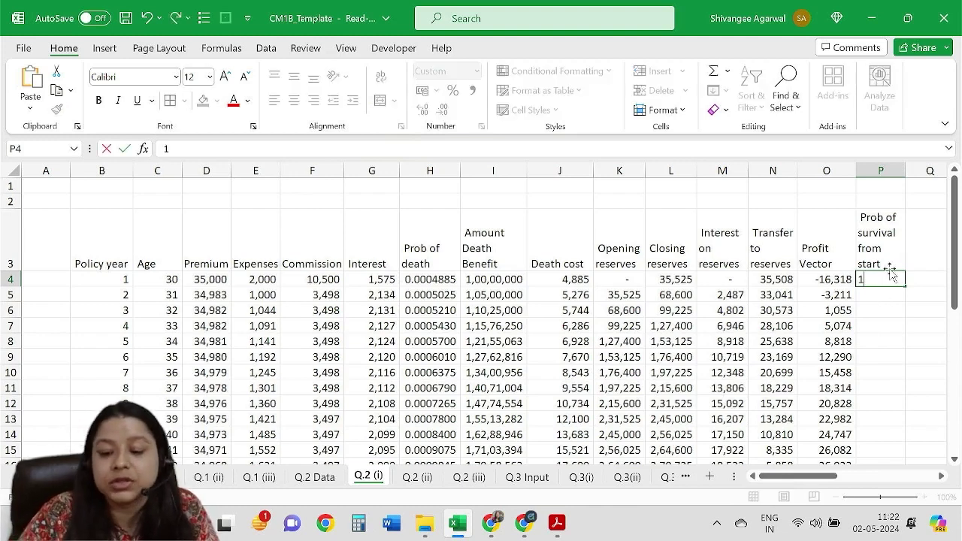
pyautogui.press('Return')
pyautogui.write('=')
pyautogui.press('Up')
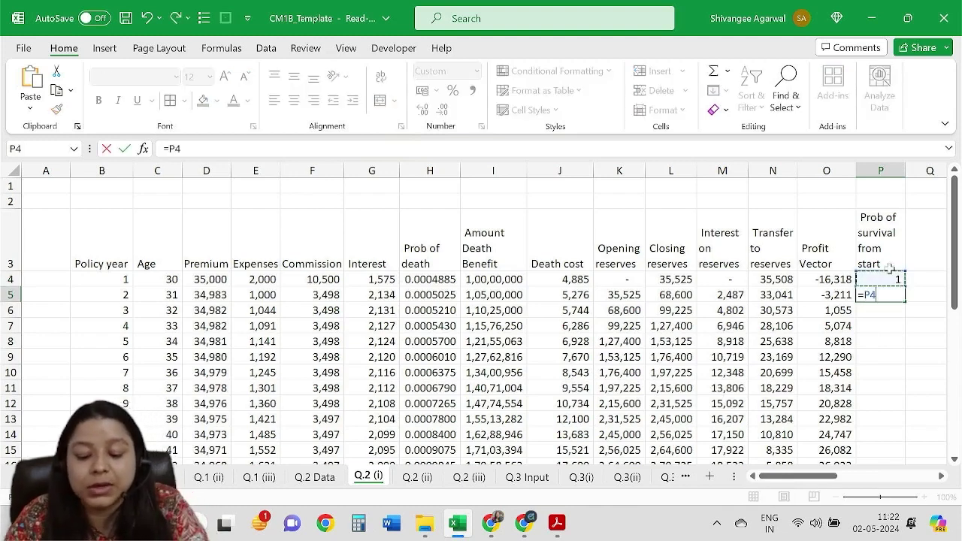
pyautogui.write('*(1-')
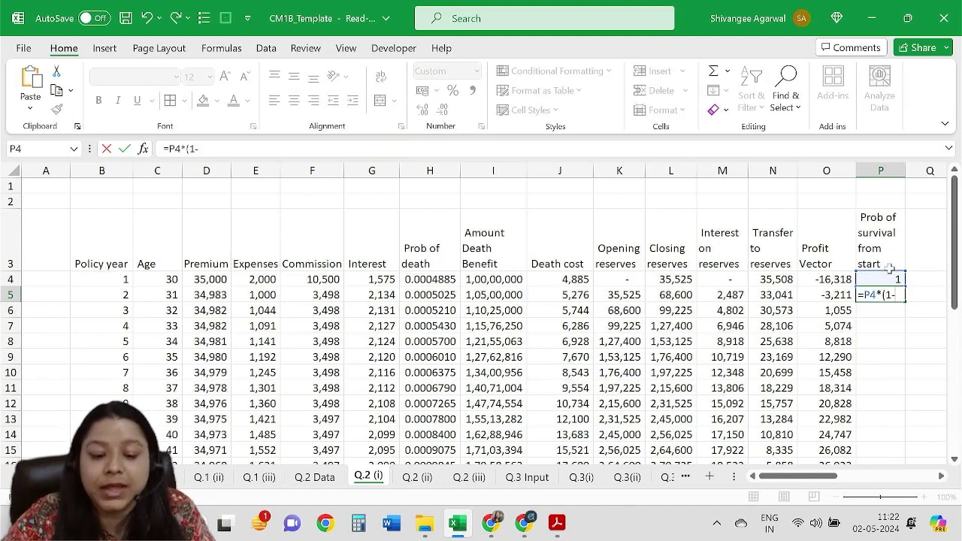
pyautogui.click(442, 281)
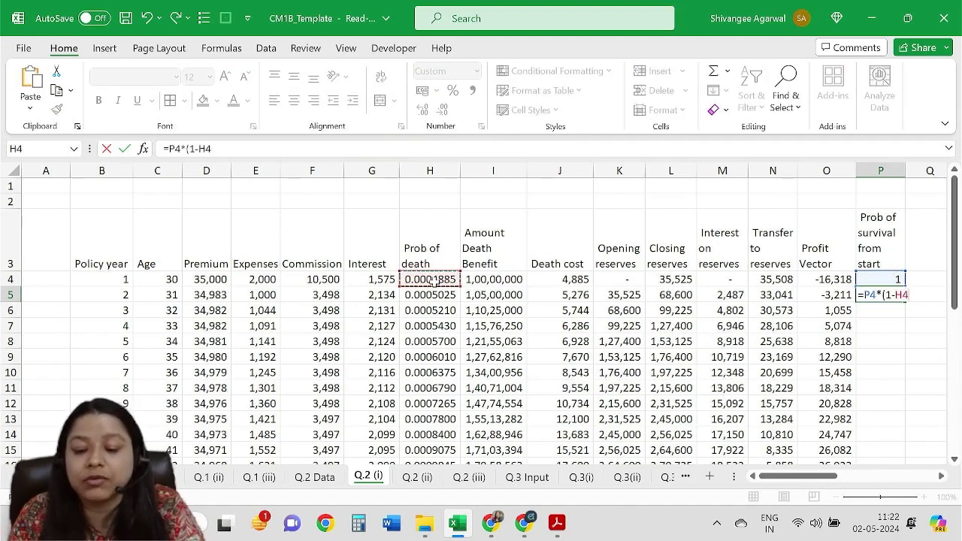
pyautogui.press('Return')
# Show the survival probabilities to five decimals and fill the P5 formula down all years.
pyautogui.click(887, 296)
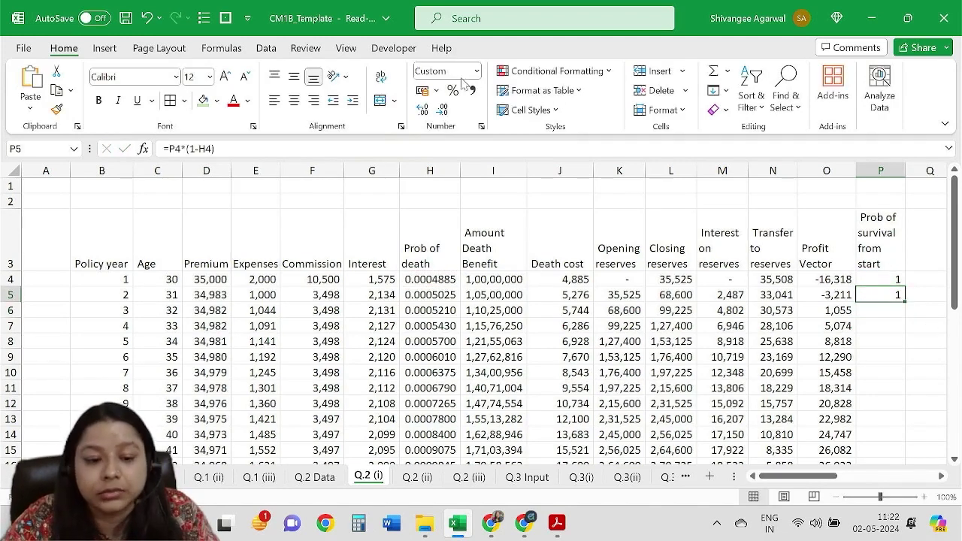
pyautogui.click(421, 110)
pyautogui.click(422, 110)
pyautogui.click(422, 110)
pyautogui.click(421, 111)
pyautogui.click(422, 111)
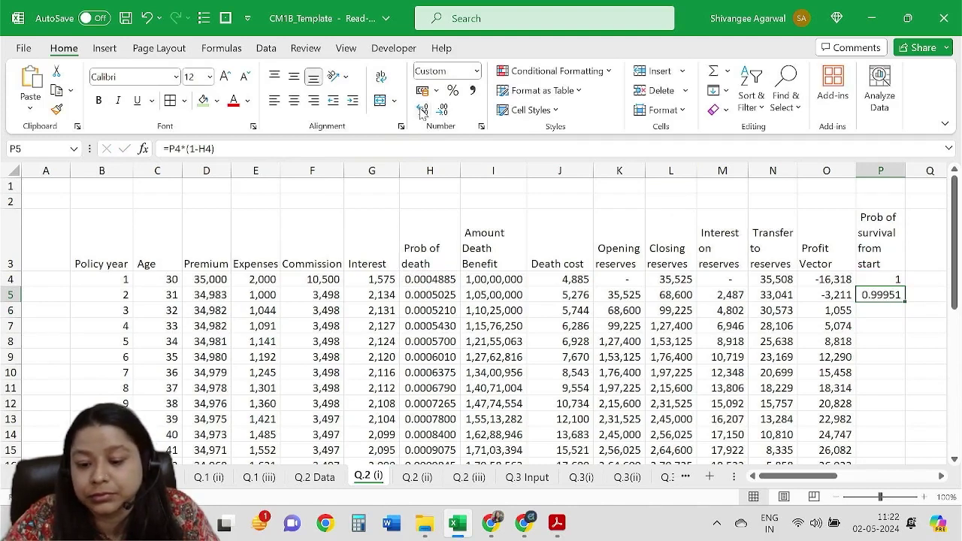
pyautogui.click(883, 278)
pyautogui.click(422, 110)
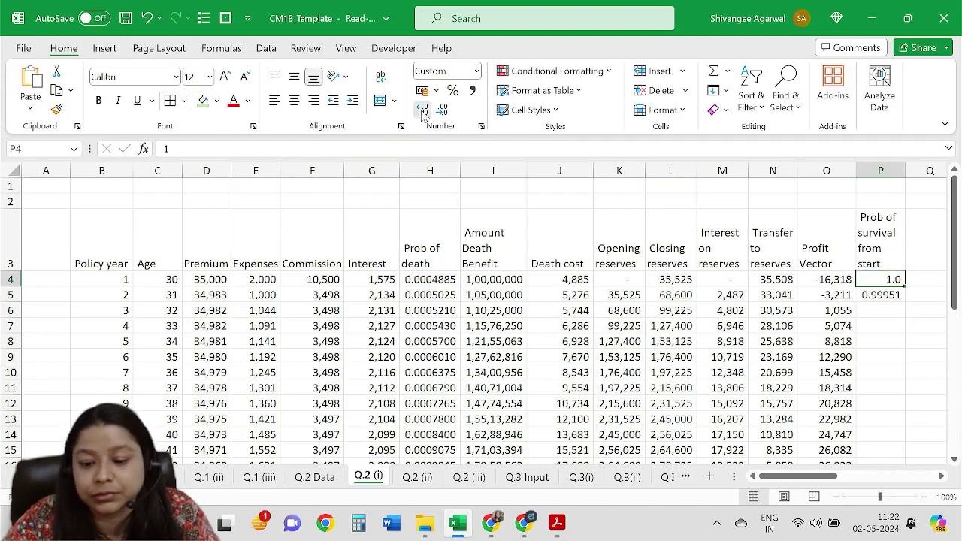
pyautogui.click(422, 111)
pyautogui.click(422, 111)
pyautogui.click(422, 111)
pyautogui.click(422, 111)
pyautogui.click(878, 294)
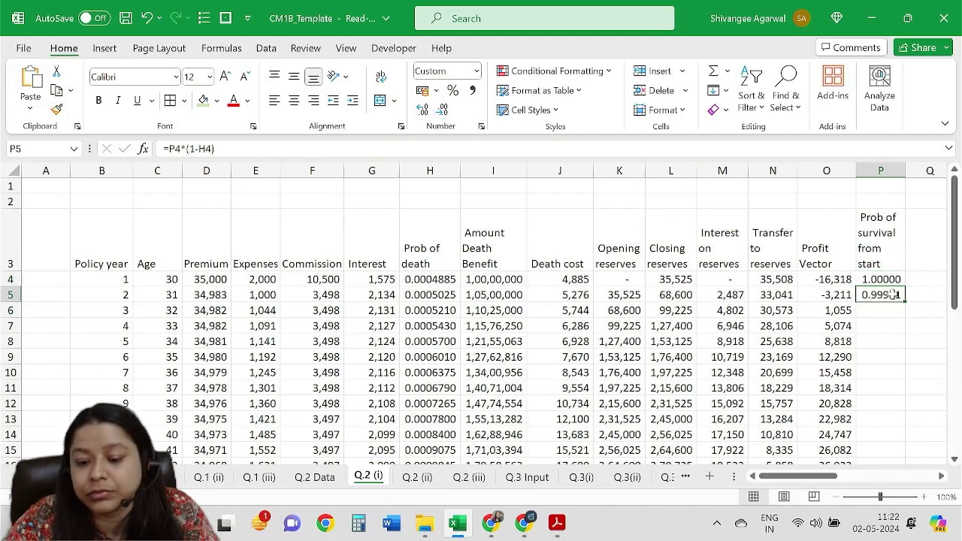
pyautogui.doubleClick(908, 301)
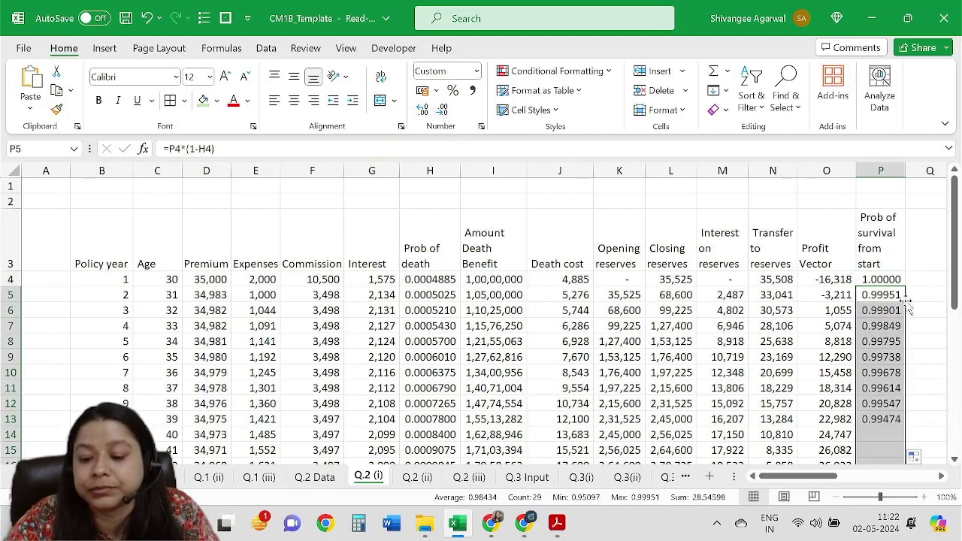
pyautogui.click(890, 310)
pyautogui.click(911, 260)
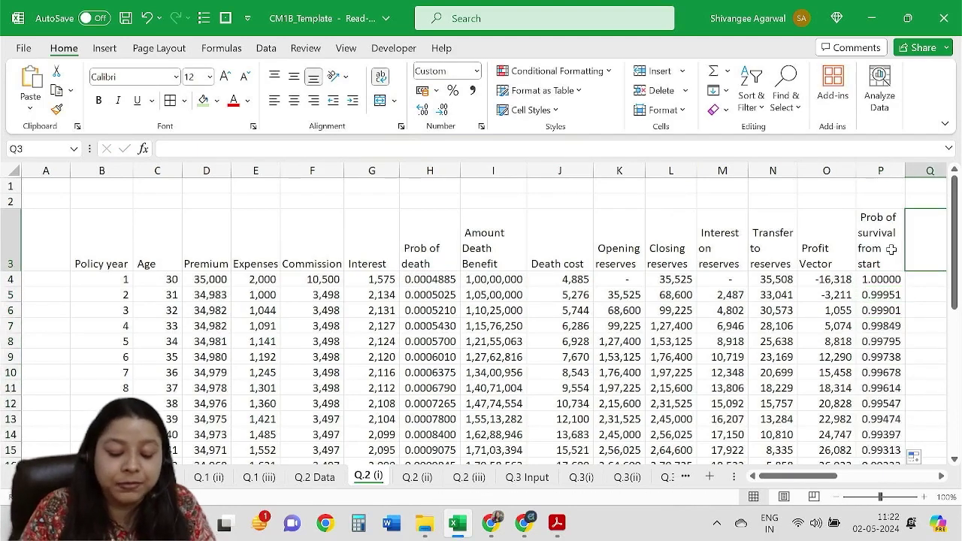
# Head Q3 'Profit signature' and enter =O4*P4 in Q4, clearing an initial #REF! result.
pyautogui.write('Profit s')
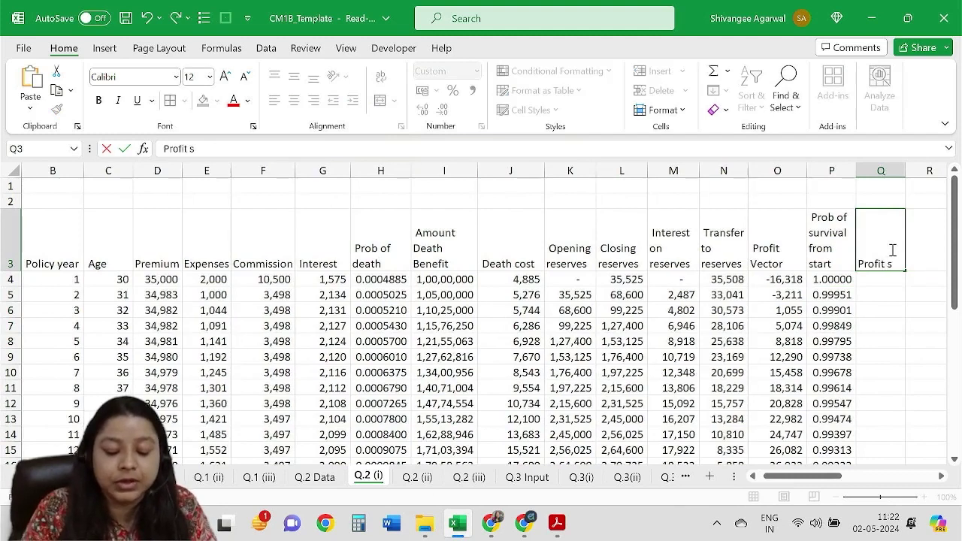
pyautogui.write('ignature')
pyautogui.press('Return')
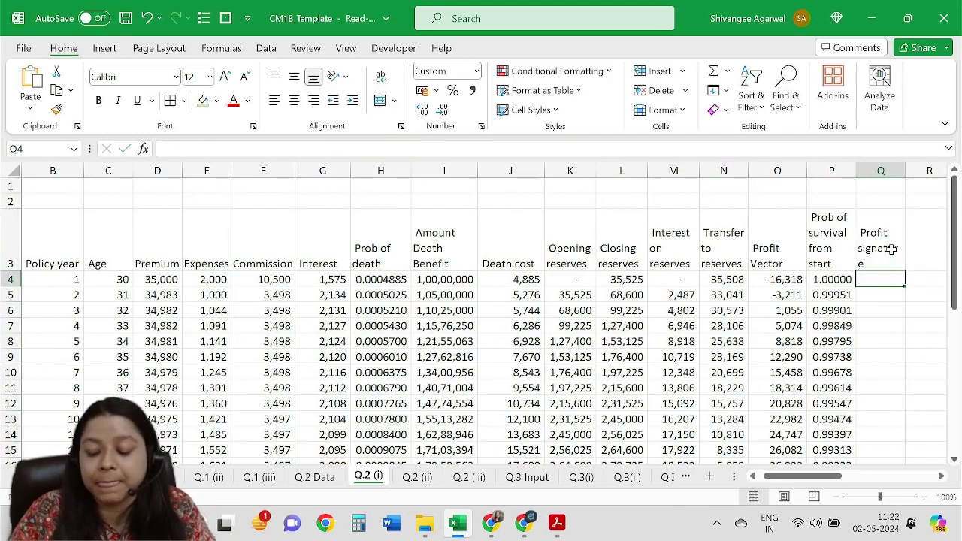
pyautogui.write('=')
pyautogui.press('Left')
pyautogui.press('Left')
pyautogui.write('(')
pyautogui.press('Left')
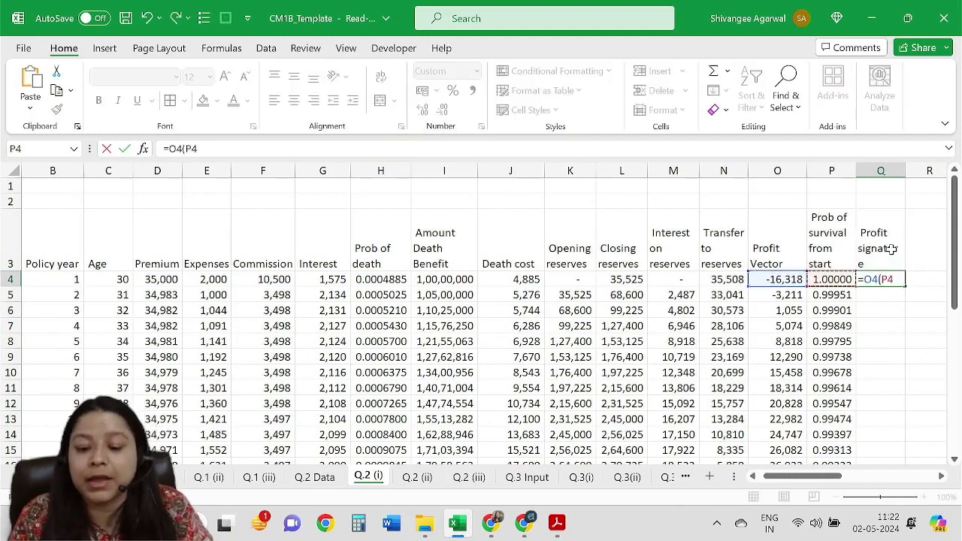
pyautogui.press('Return')
pyautogui.press('Delete')
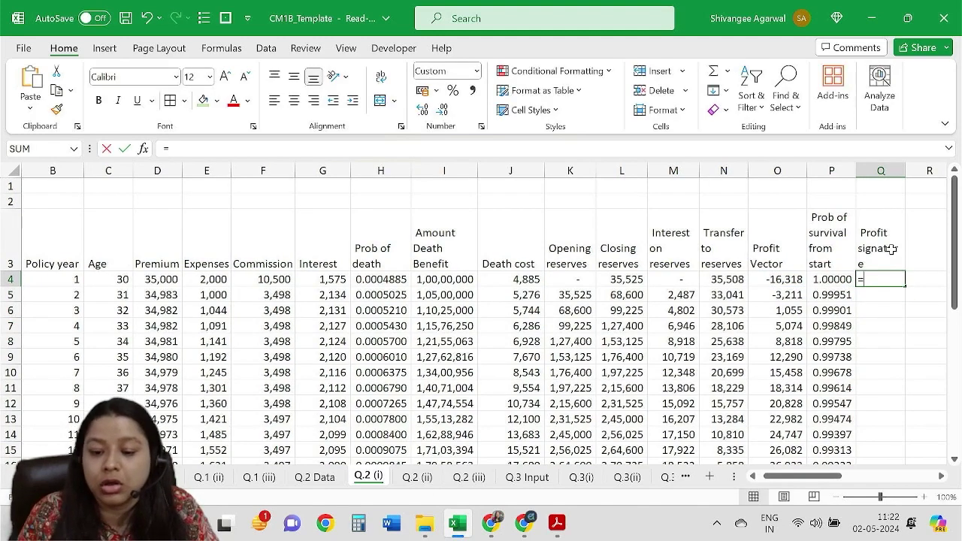
pyautogui.write('=')
pyautogui.press('Left')
pyautogui.press('Left')
pyautogui.write('*')
pyautogui.press('Left')
pyautogui.press('Return')
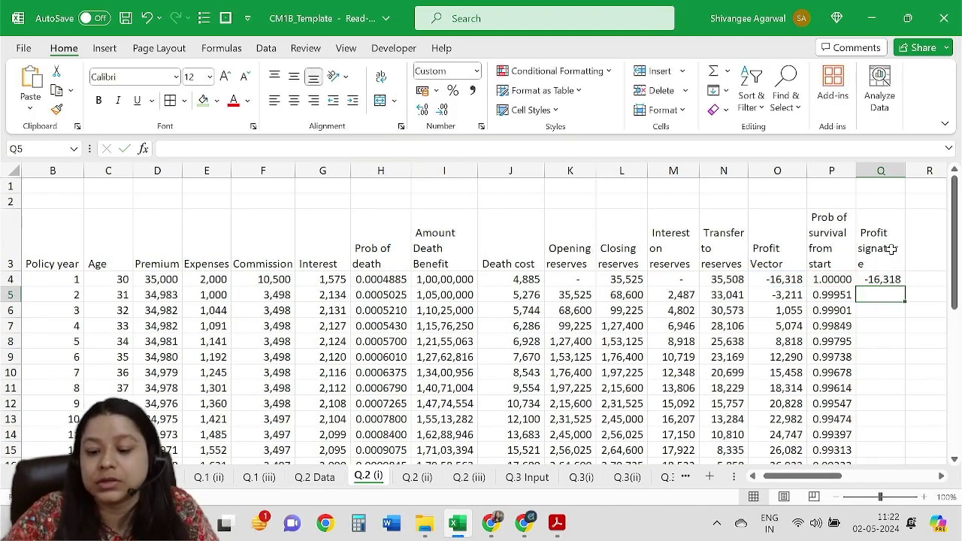
# Fill the profit signature formula down all years and widen column Q.
pyautogui.click(889, 279)
pyautogui.doubleClick(903, 288)
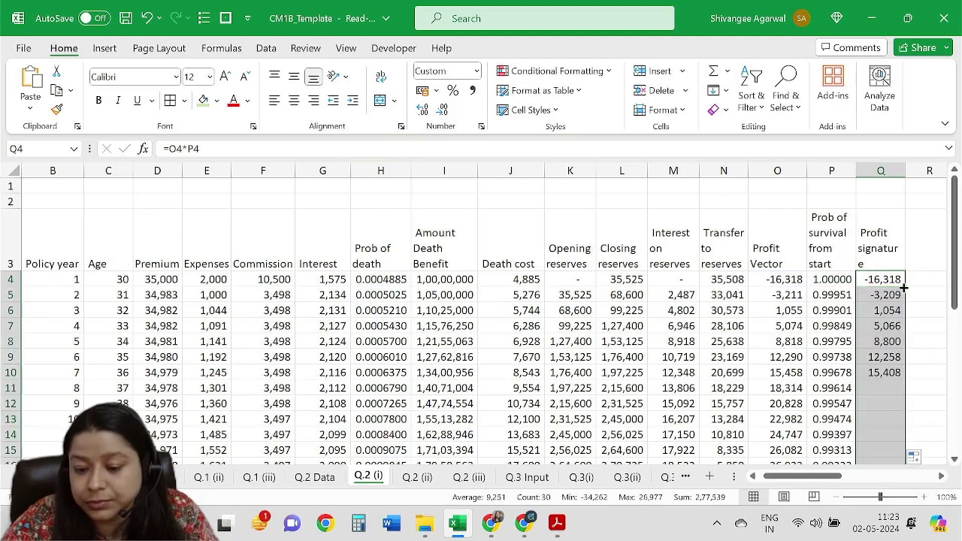
pyautogui.moveTo(908, 171)
pyautogui.mouseDown()
pyautogui.moveTo(903, 179)
pyautogui.moveTo(913, 172)
pyautogui.mouseUp()
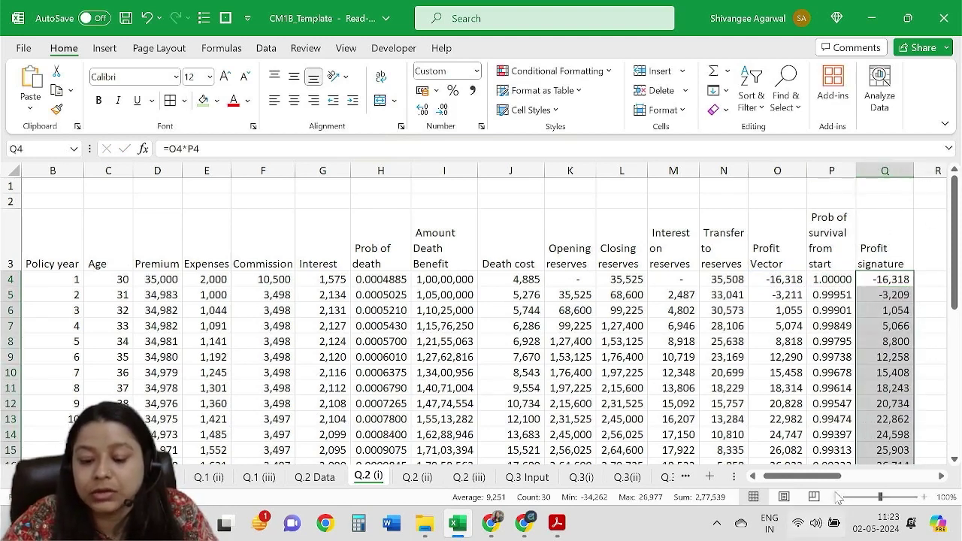
pyautogui.moveTo(830, 477); pyautogui.dragTo(838, 479)
pyautogui.click(818, 252)
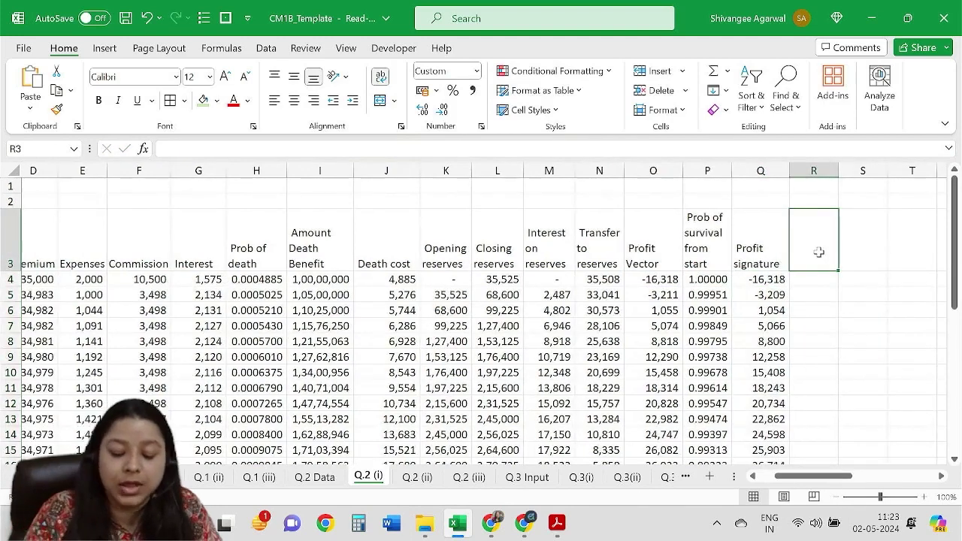
# Head column R 'NPV' and enter =Q4*(1+15%)^-B4 for year 1.
pyautogui.write('NPV')
pyautogui.press('Return')
pyautogui.write('=')
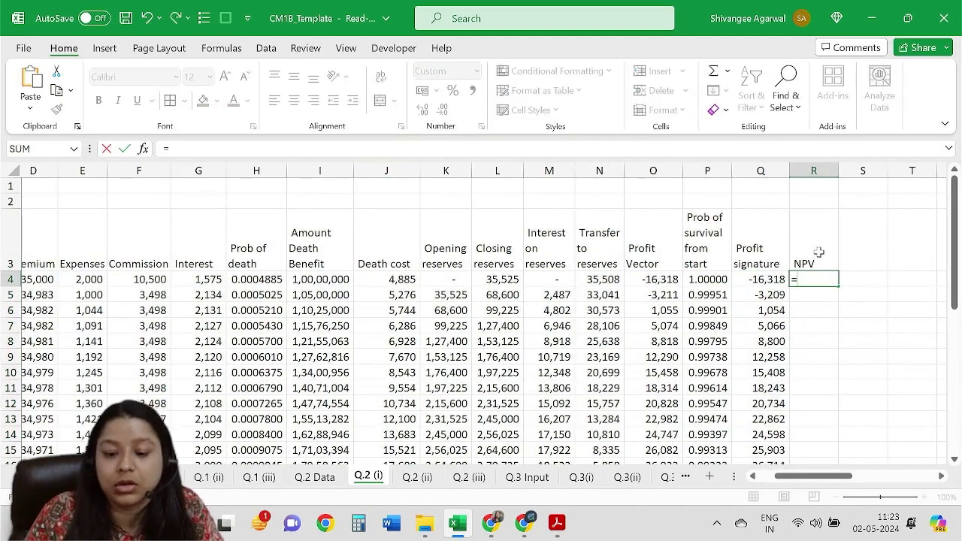
pyautogui.press('Left')
pyautogui.write('*(1+1')
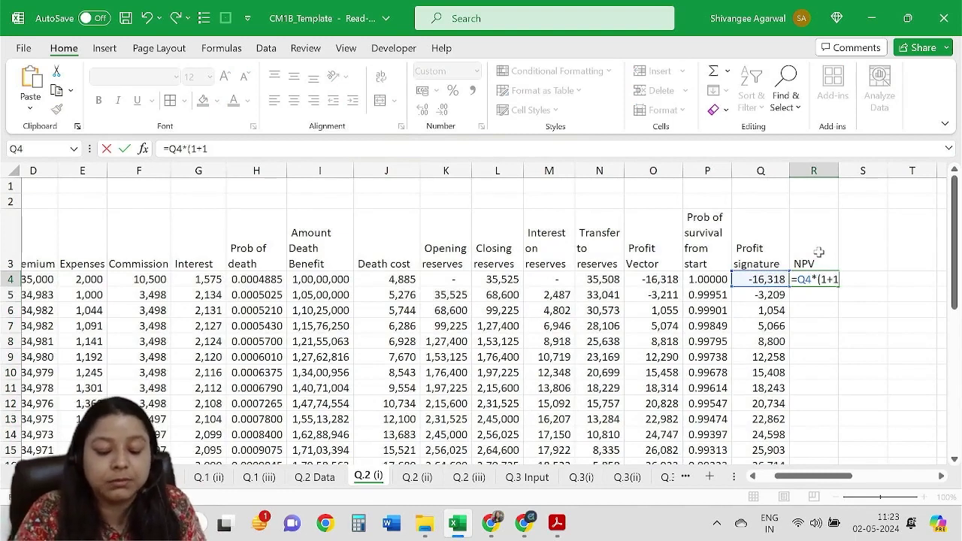
pyautogui.write('5%)')
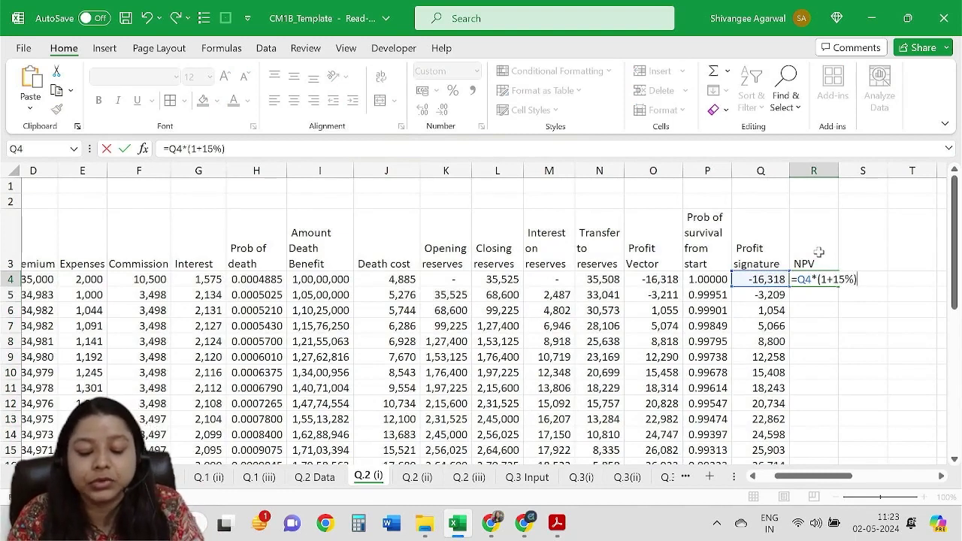
pyautogui.write('^-')
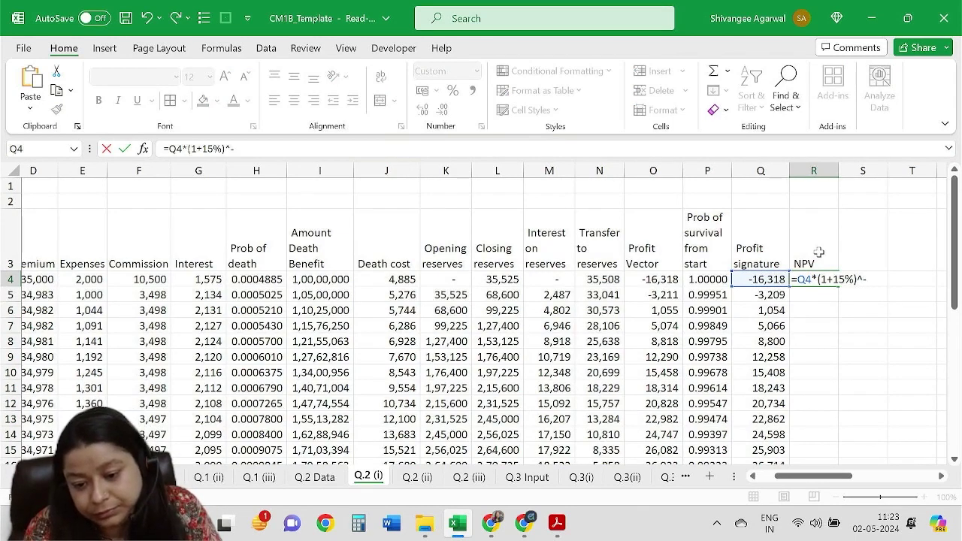
pyautogui.press('Left')
pyautogui.press('Left')
pyautogui.press('Left')
pyautogui.press('Left')
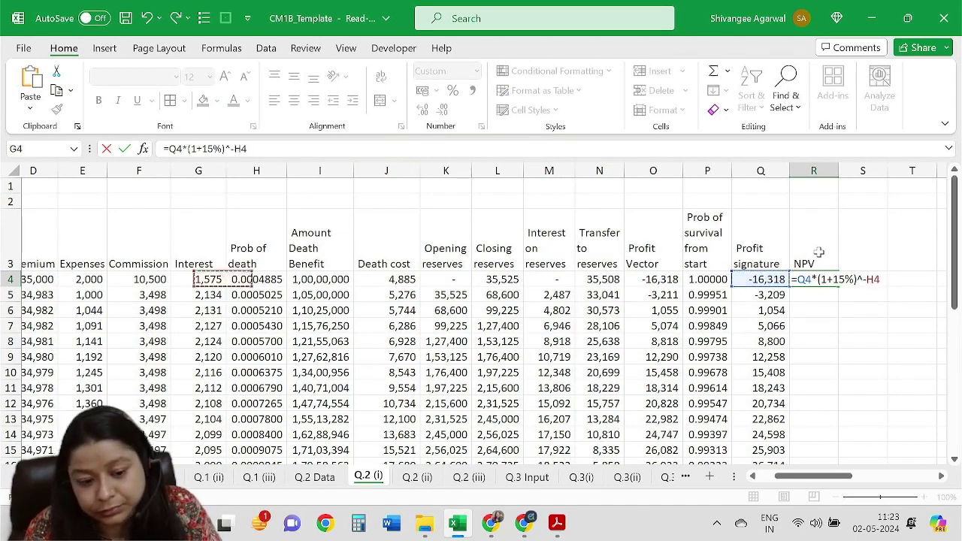
pyautogui.press('Left')
pyautogui.press('Left')
pyautogui.press('Left')
pyautogui.press('Right')
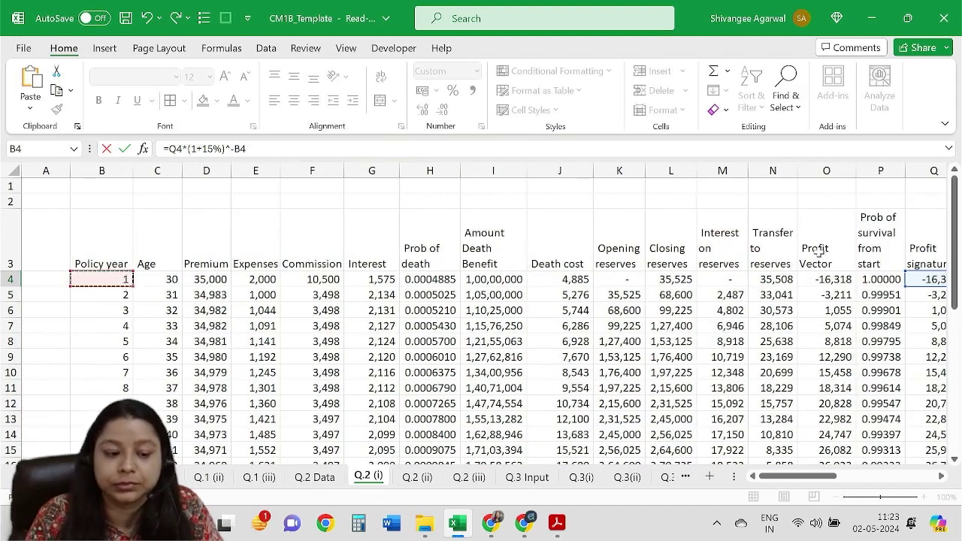
pyautogui.press('Return')
# Fill the NPV formula down to R33 for every policy year.
pyautogui.click(890, 279)
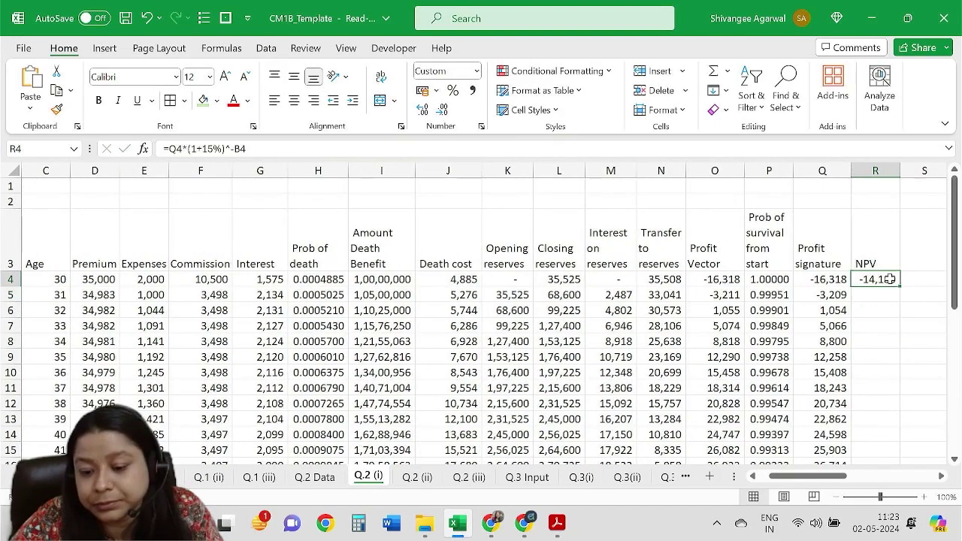
pyautogui.doubleClick(900, 285)
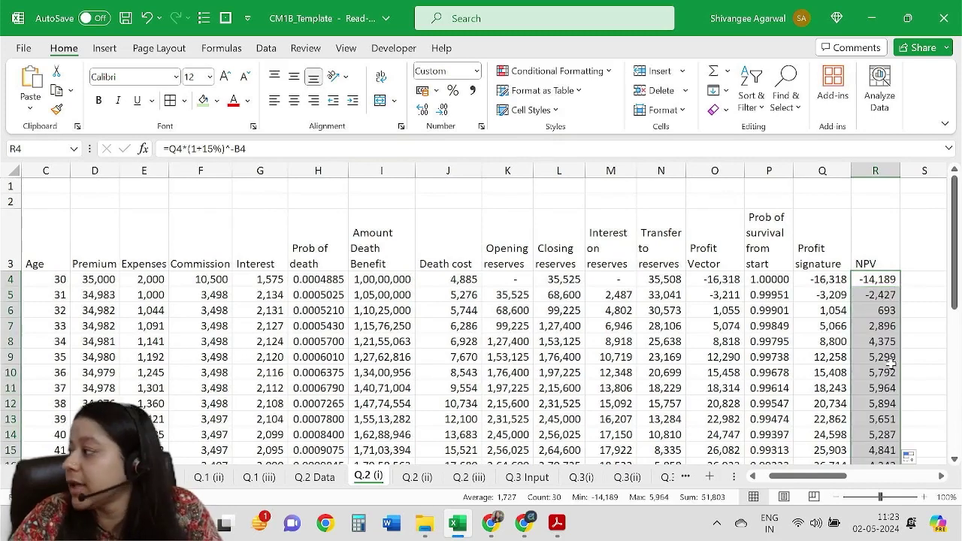
pyautogui.click(924, 239)
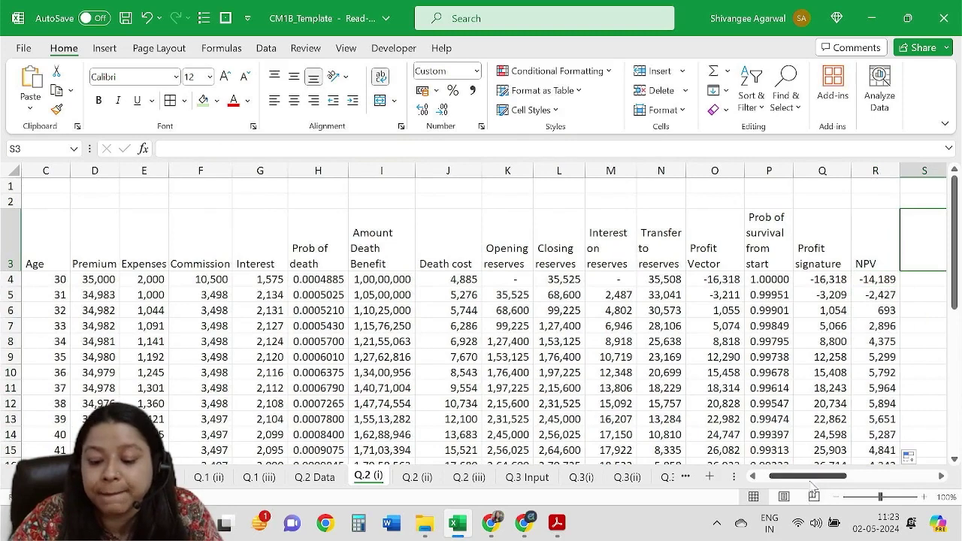
# Head column S 'PV of premium' and enter =D4*(1+15%)^-(B4-1) in S4.
pyautogui.moveTo(806, 475); pyautogui.dragTo(829, 476)
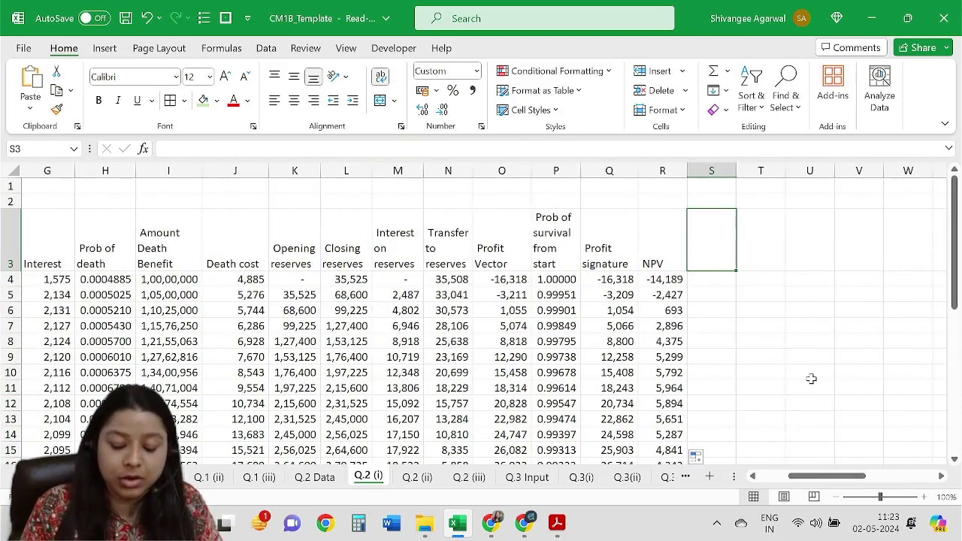
pyautogui.write('PV of pre')
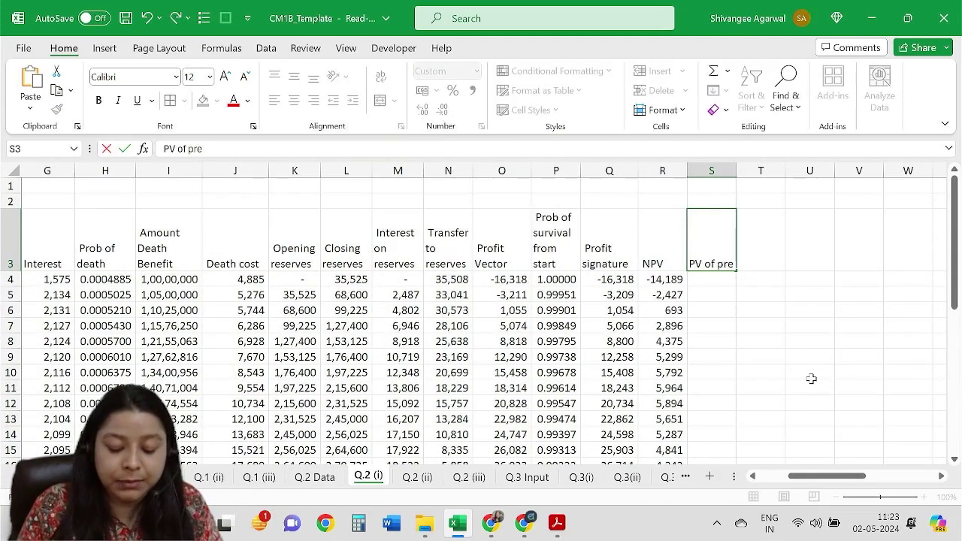
pyautogui.write('mium')
pyautogui.press('Return')
pyautogui.write('=')
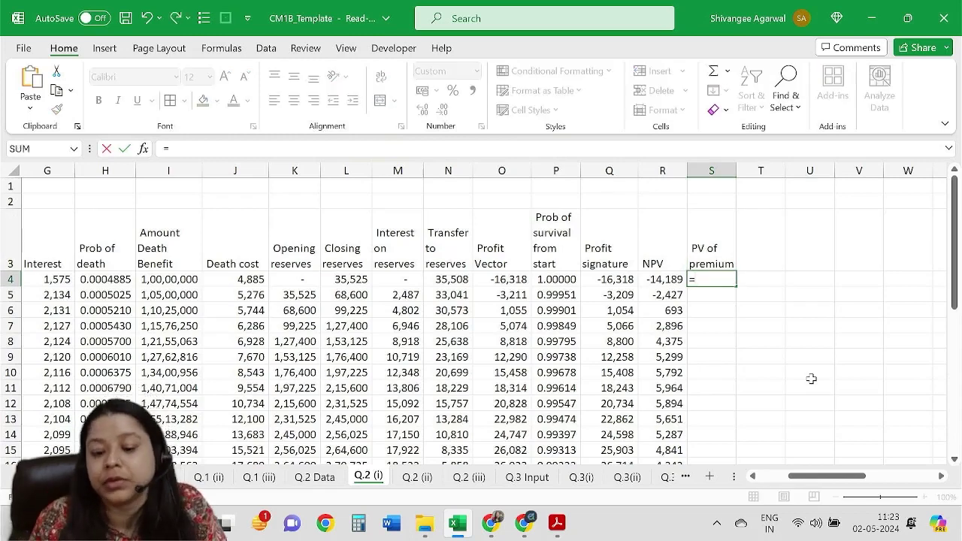
pyautogui.press('Left')
pyautogui.press('Left')
pyautogui.press('Left')
pyautogui.press('Left')
pyautogui.press('Left')
pyautogui.press('Left')
pyautogui.press('Left')
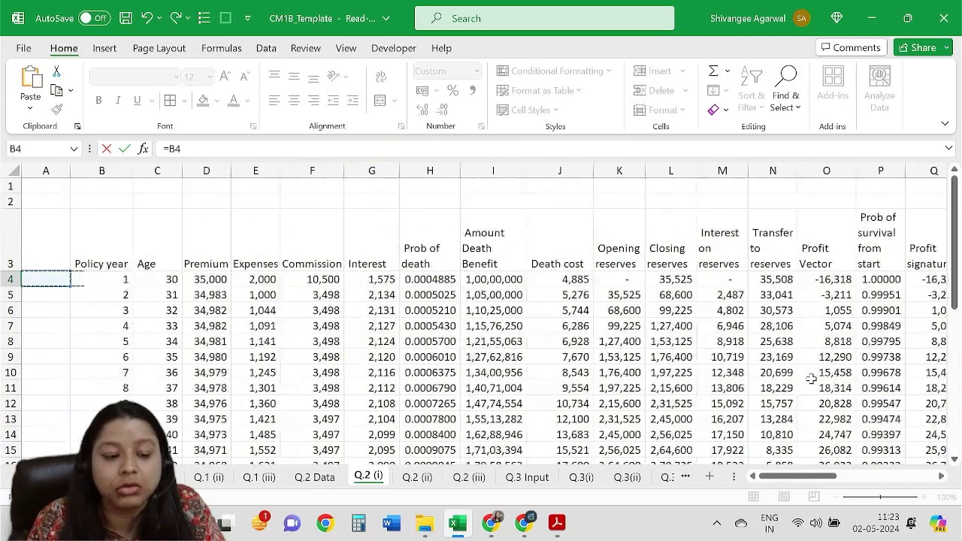
pyautogui.press('Left')
pyautogui.press('Left')
pyautogui.write('*(')
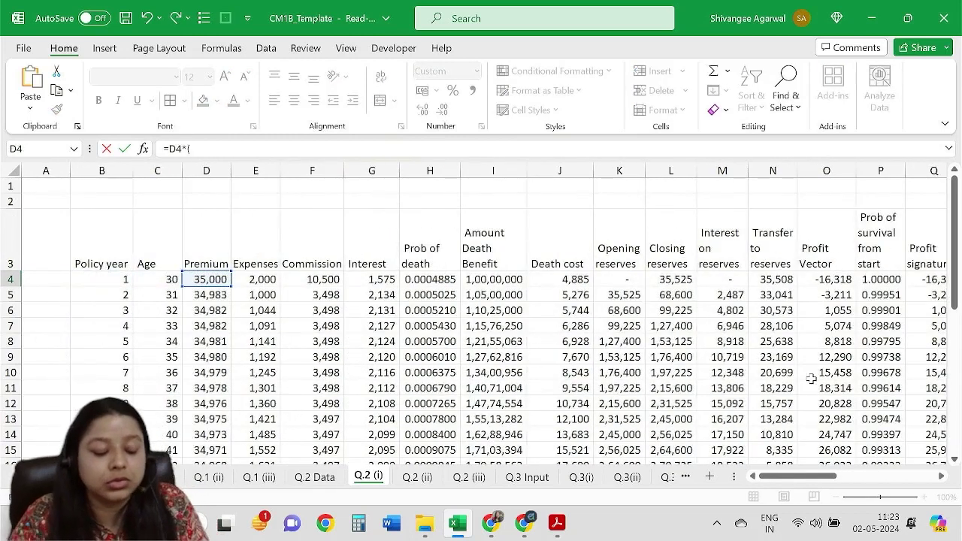
pyautogui.write('1+1')
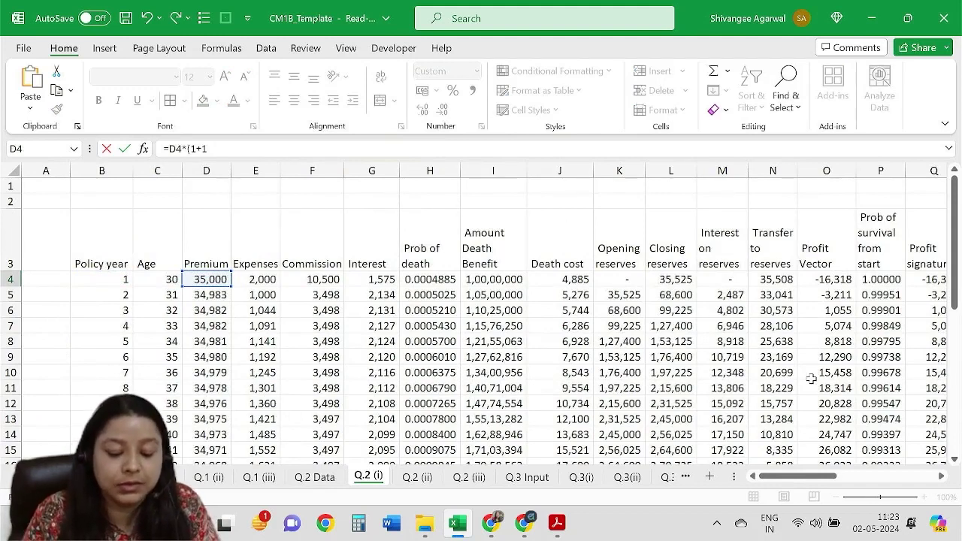
pyautogui.write('5%)^')
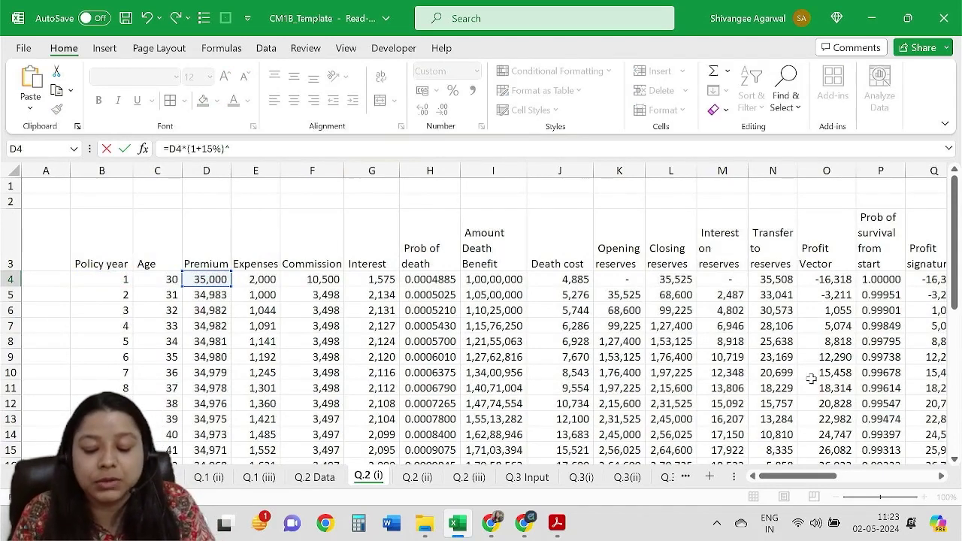
pyautogui.write('-(')
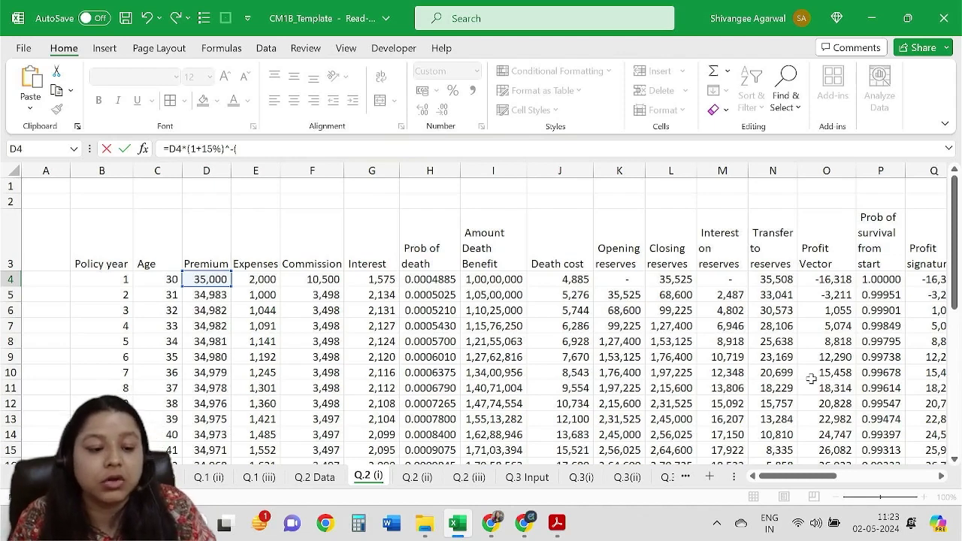
pyautogui.click(121, 270)
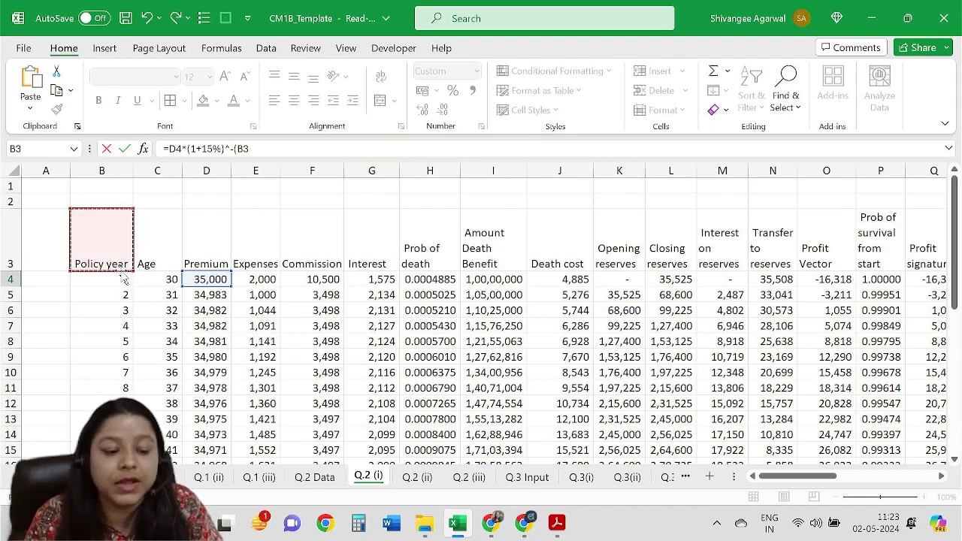
pyautogui.click(116, 279)
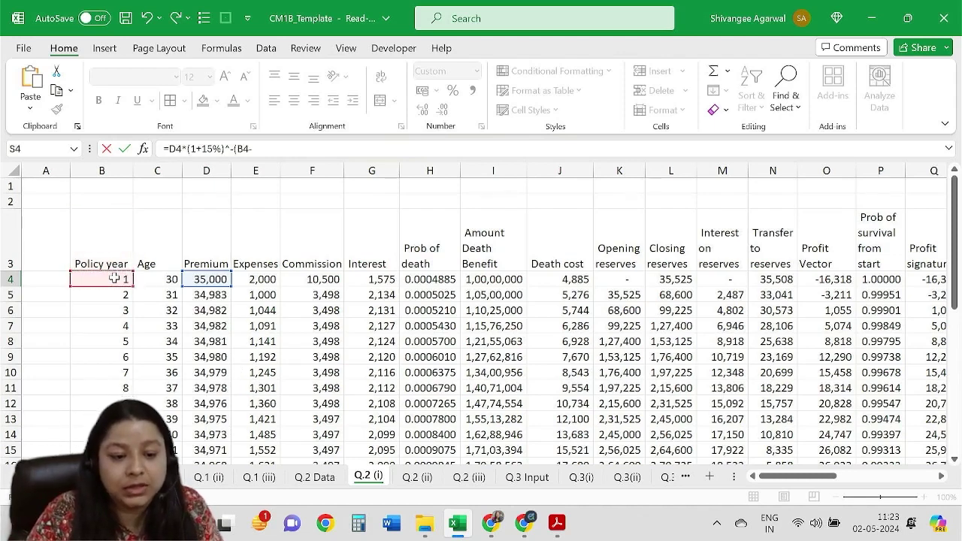
pyautogui.write('-1)')
pyautogui.press('Return')
# Fill the PV of premium formula down column S and check the copied formula.
pyautogui.hscroll(1, 115, 279)
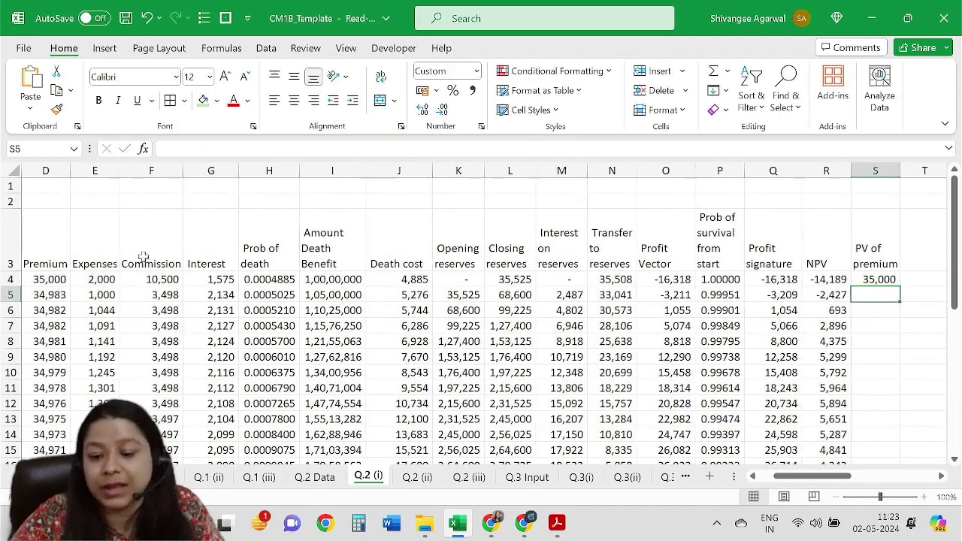
pyautogui.click(885, 279)
pyautogui.doubleClick(900, 286)
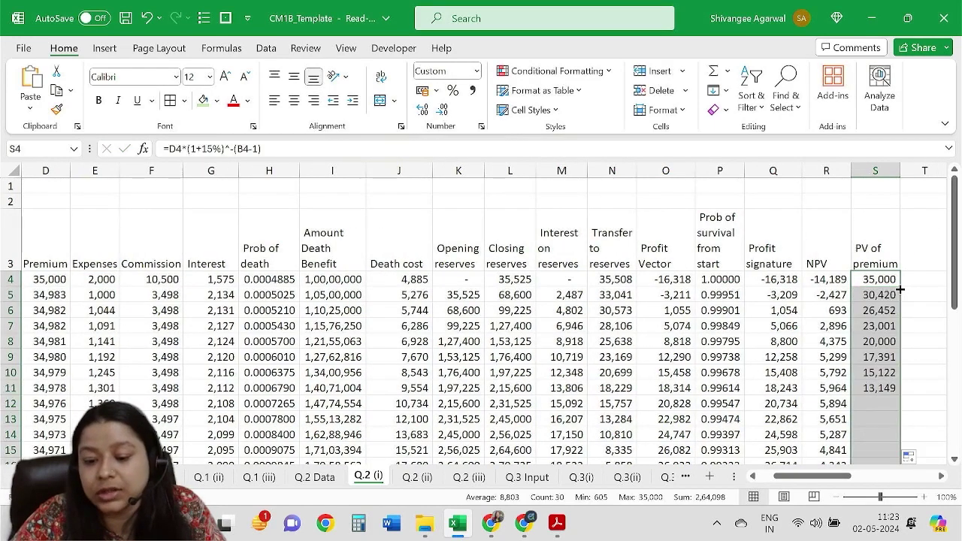
pyautogui.click(878, 297)
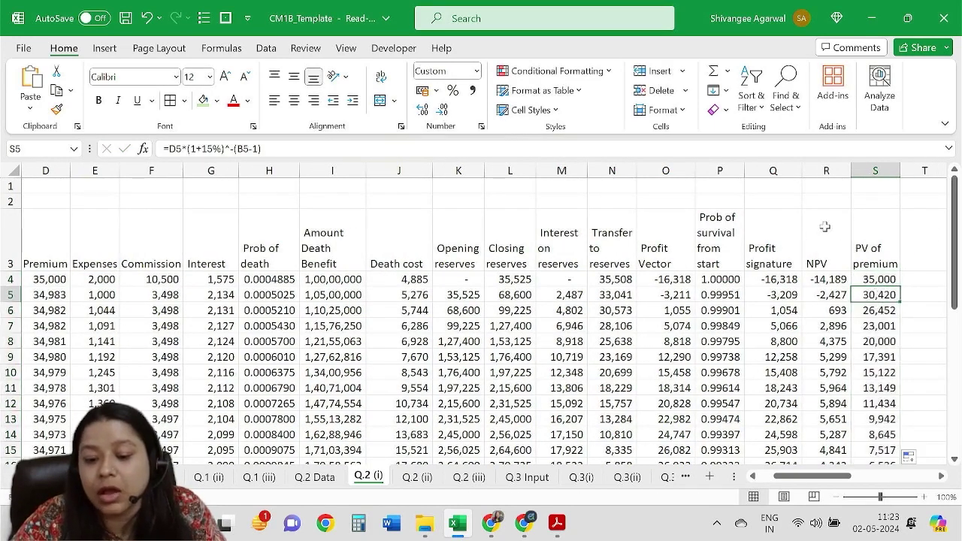
pyautogui.click(815, 182)
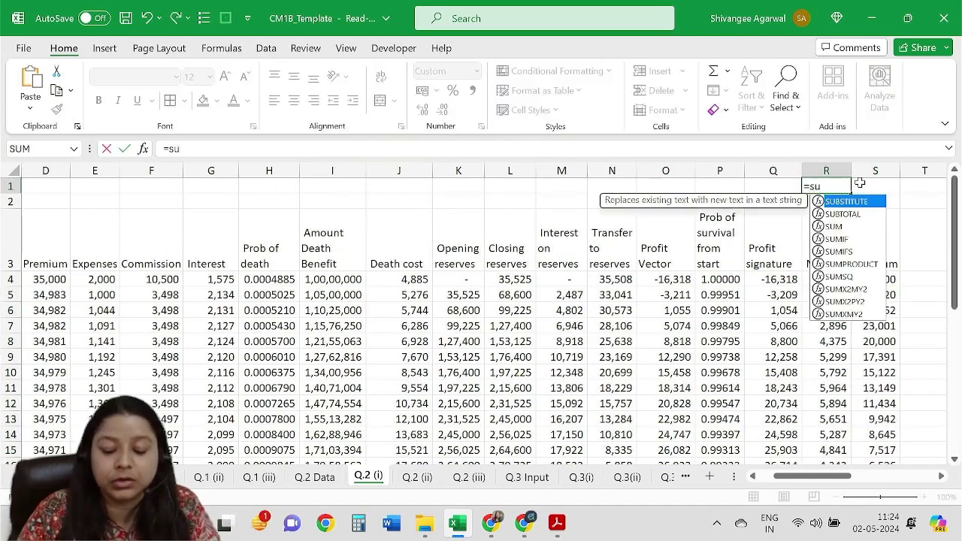
# Total the NPV column in R1 with =SUM(R4:R33).
pyautogui.write('=sum(')
pyautogui.press('Down')
pyautogui.hotkey('shift', 'Down')
pyautogui.press('Down')
pyautogui.press('Down')
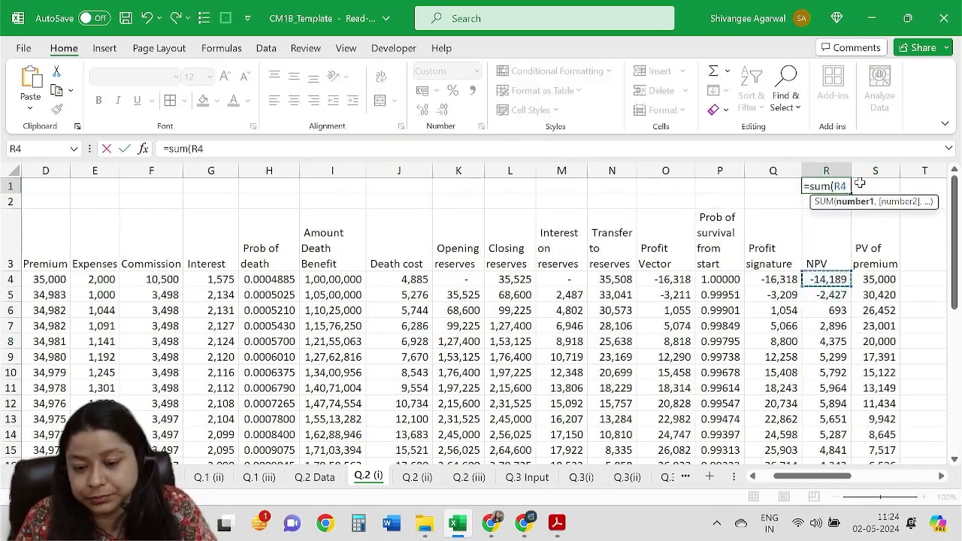
pyautogui.hotkey('ctrl', 'shift', 'Down')
pyautogui.write(')')
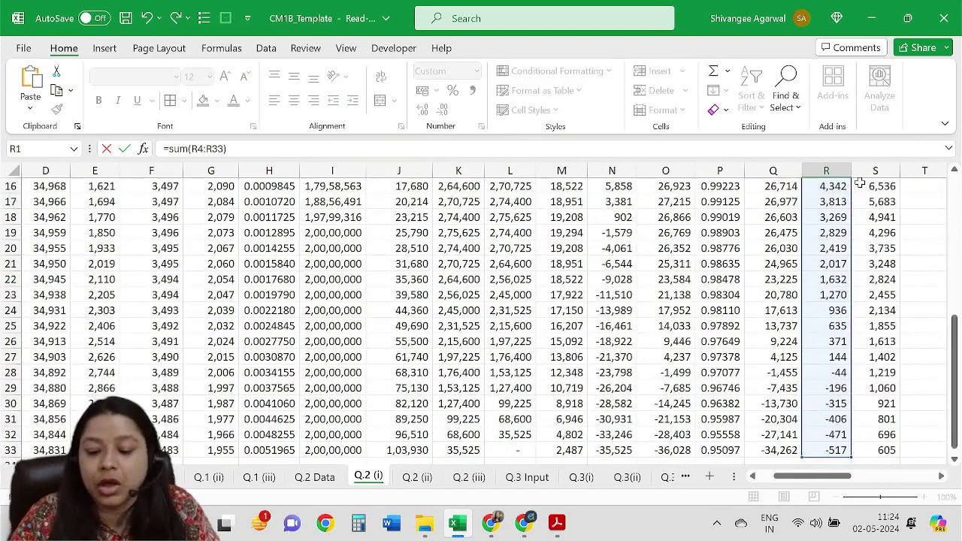
pyautogui.press('Return')
# Copy the total across to S1 and autofit column S to show 2,64,098.
pyautogui.click(835, 187)
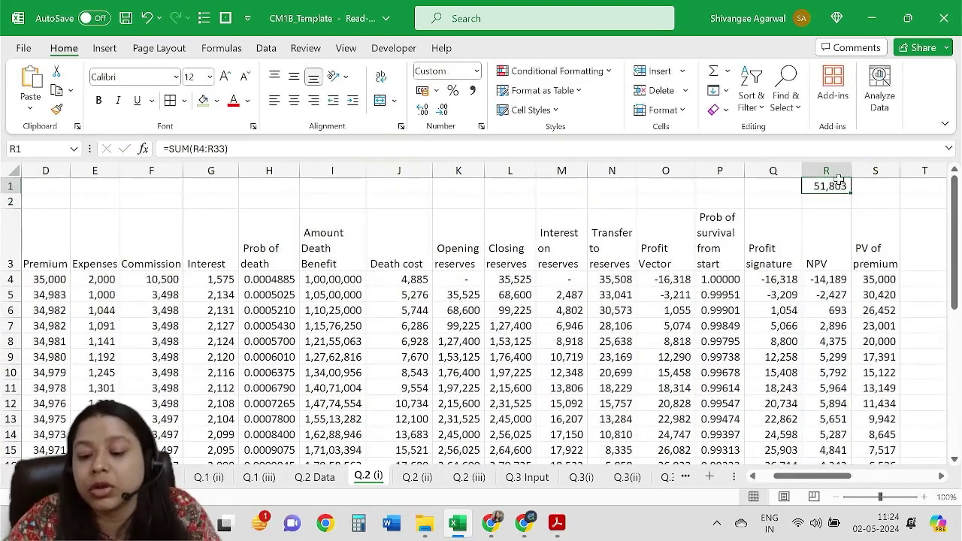
pyautogui.moveTo(862, 194); pyautogui.dragTo(904, 186)
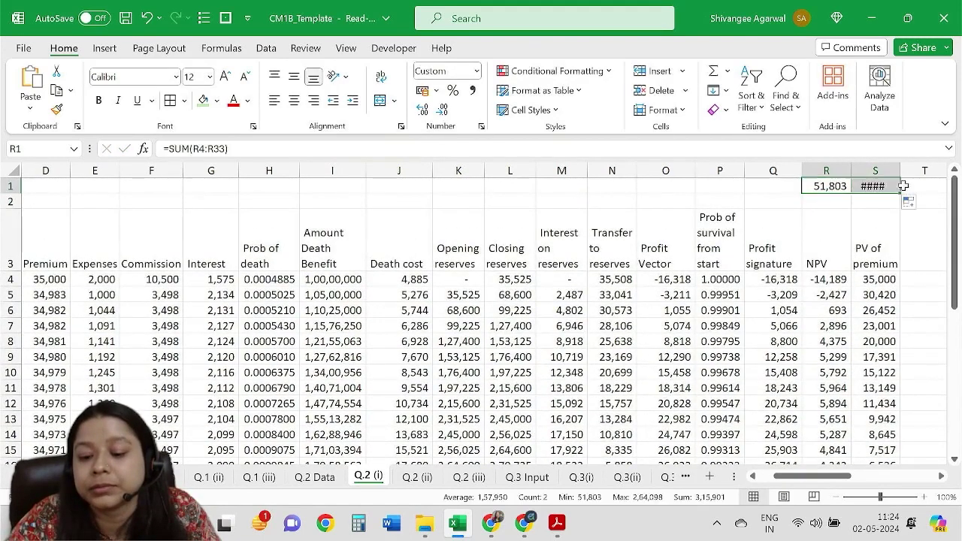
pyautogui.doubleClick(900, 171)
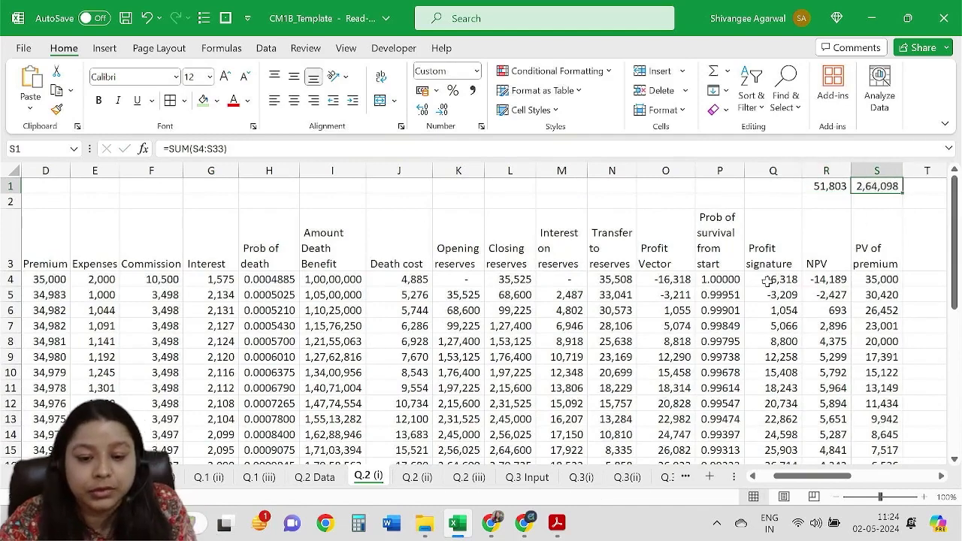
# Review the question PDF, then begin the profit margin formula in T1.
pyautogui.hotkey('alt', 'Tab')
pyautogui.scroll(2, 436, 201)
pyautogui.scroll(2, 436, 201)
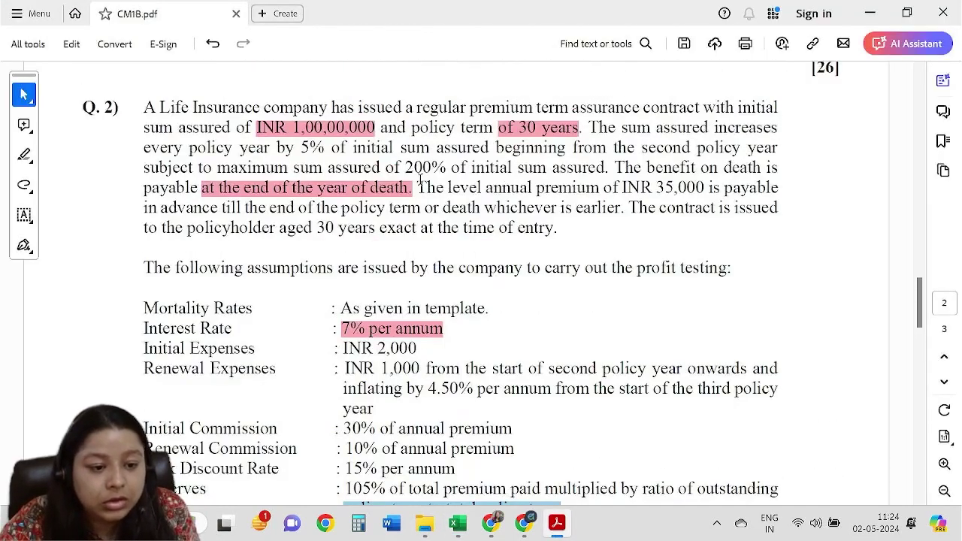
pyautogui.hotkey('alt', 'Tab')
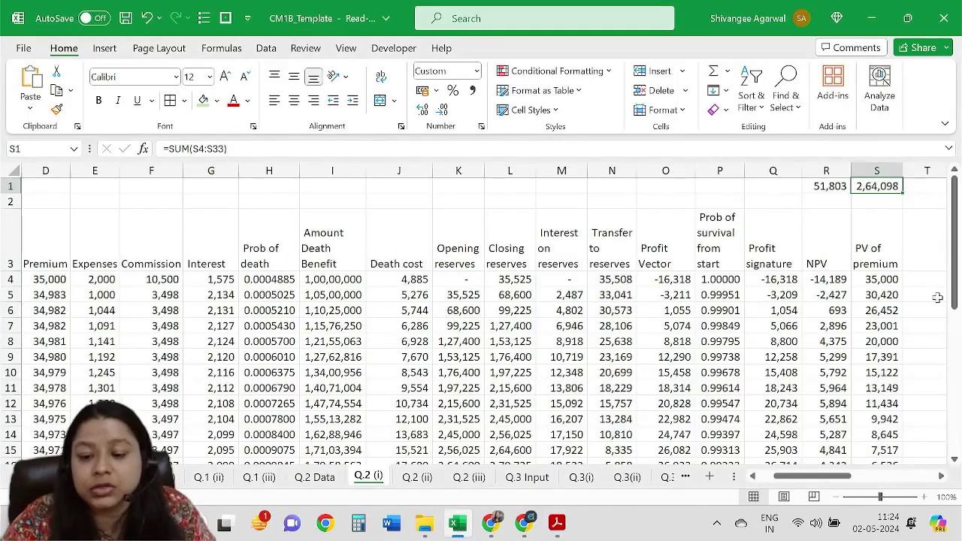
pyautogui.press('Right')
pyautogui.press('Right')
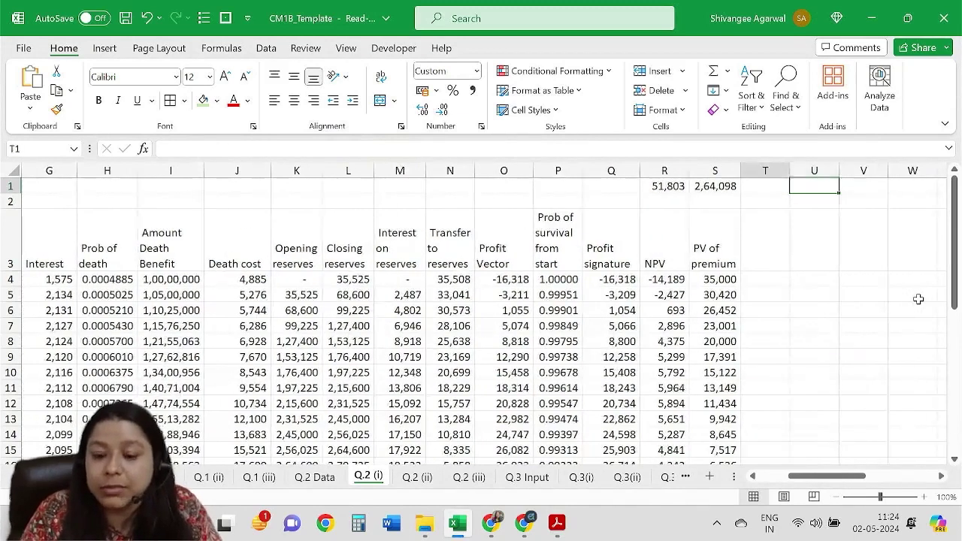
pyautogui.press('Left')
pyautogui.write('=')
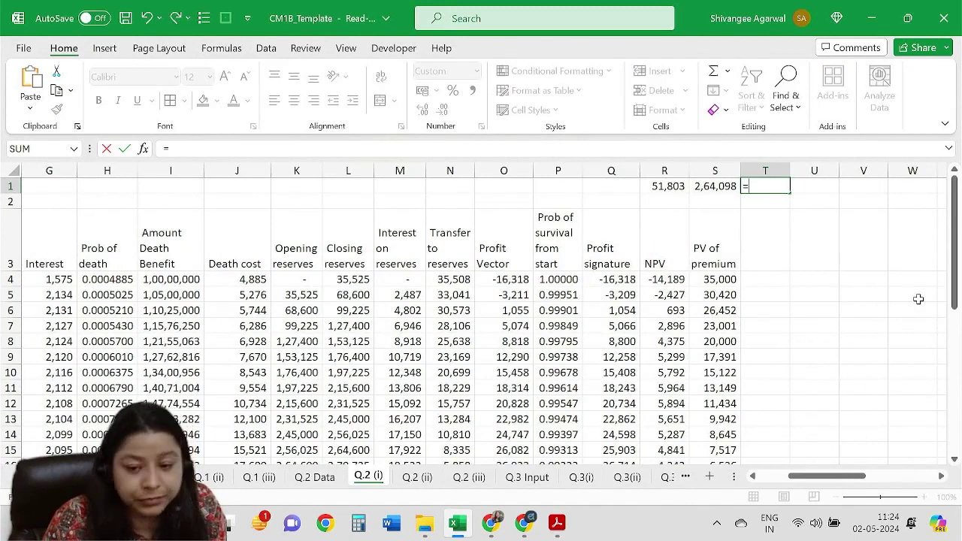
# Enter =R1/S1 in T1 as the profit margin.
pyautogui.press('Left')
pyautogui.press('Left')
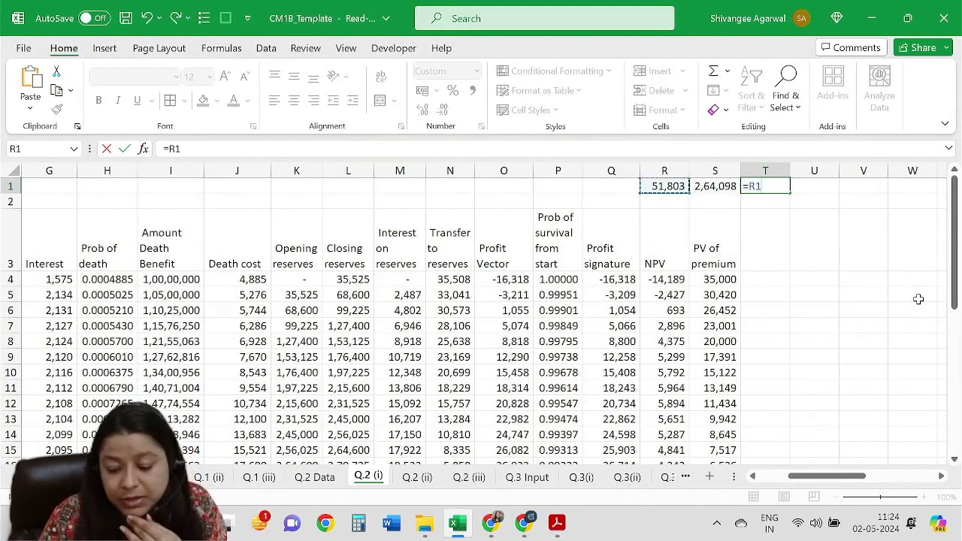
pyautogui.write('/')
pyautogui.press('Left')
pyautogui.press('Return')
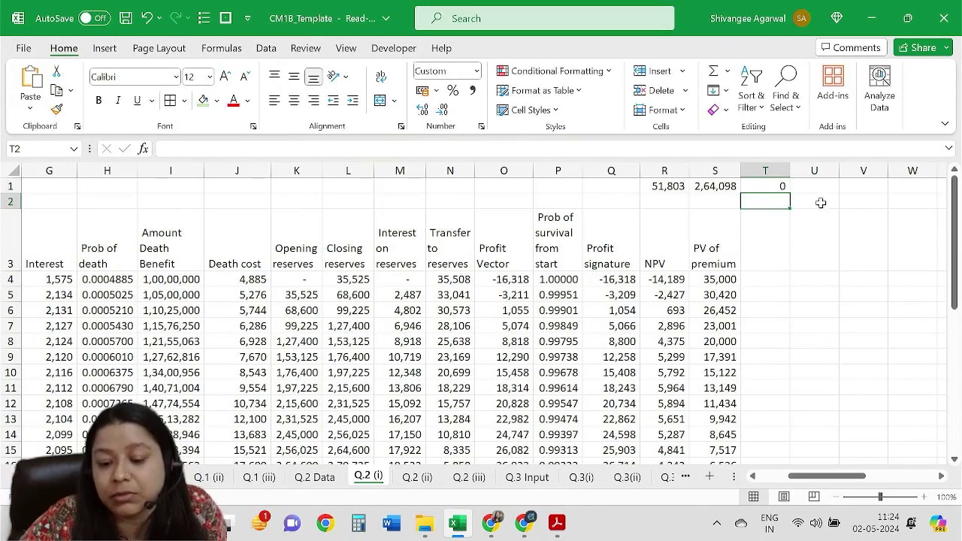
# Format the margin in T1 as a whole percentage showing 20%.
pyautogui.click(776, 185)
pyautogui.click(451, 90)
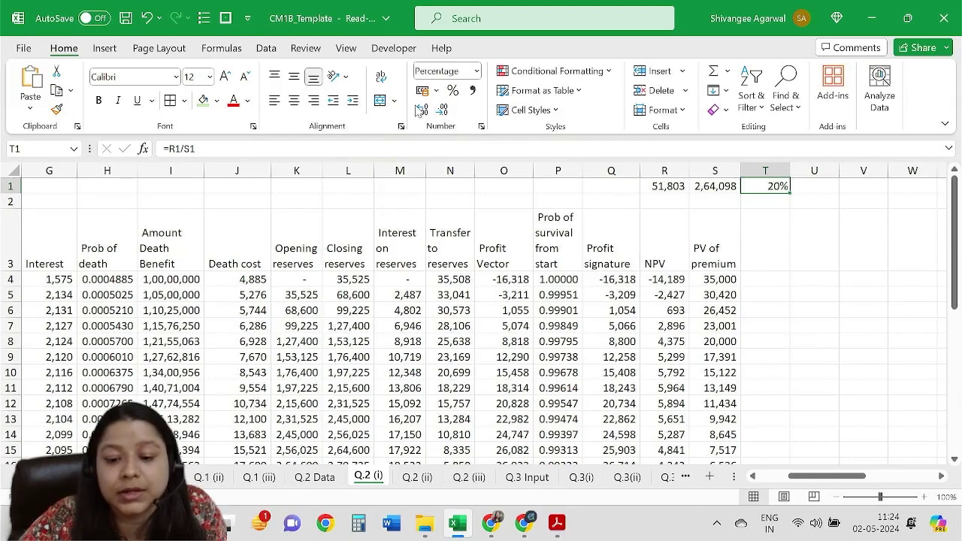
pyautogui.click(419, 110)
pyautogui.click(420, 110)
pyautogui.click(443, 111)
pyautogui.click(445, 112)
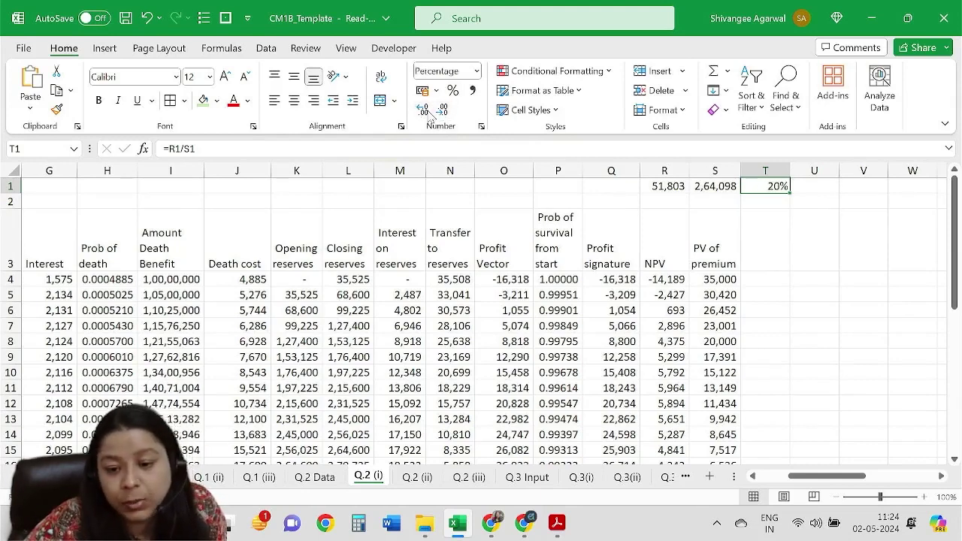
pyautogui.click(424, 111)
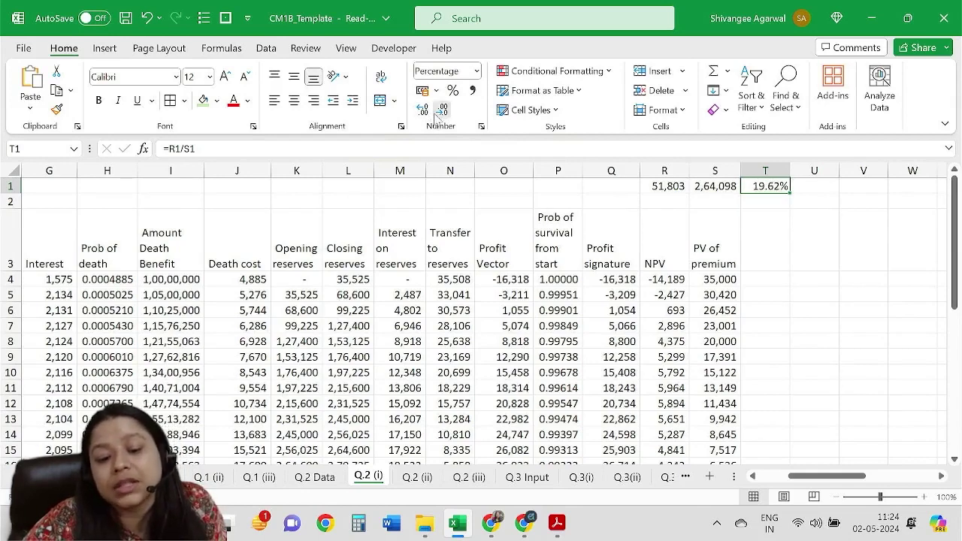
pyautogui.click(442, 112)
pyautogui.click(442, 112)
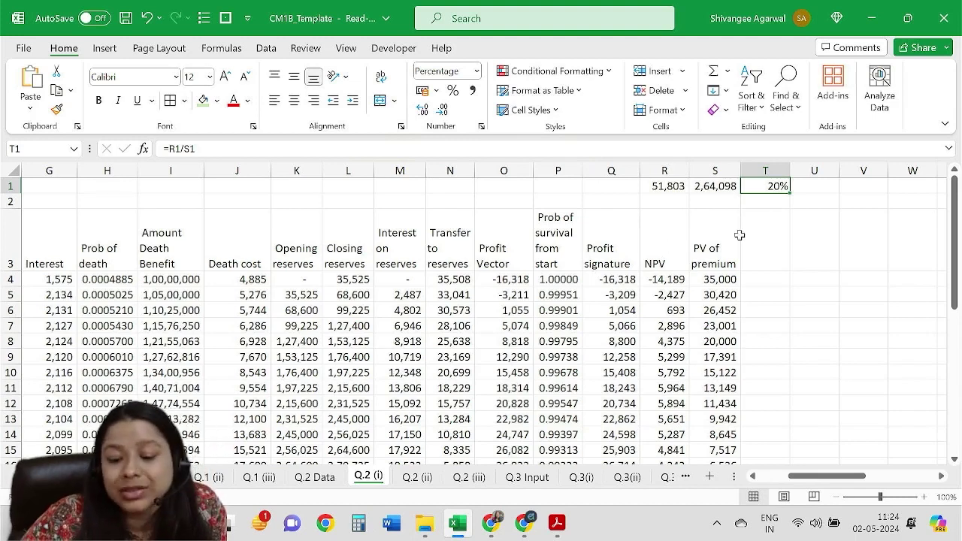
pyautogui.click(697, 251)
# Prefix the S3 heading with 'E' so it reads 'EPV of premium'.
pyautogui.click(164, 149)
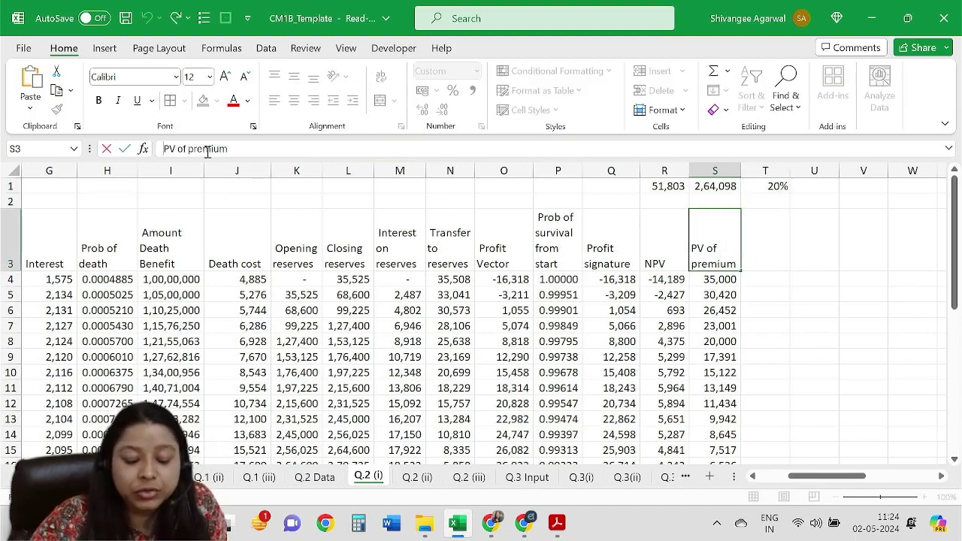
pyautogui.write('E')
pyautogui.press('Return')
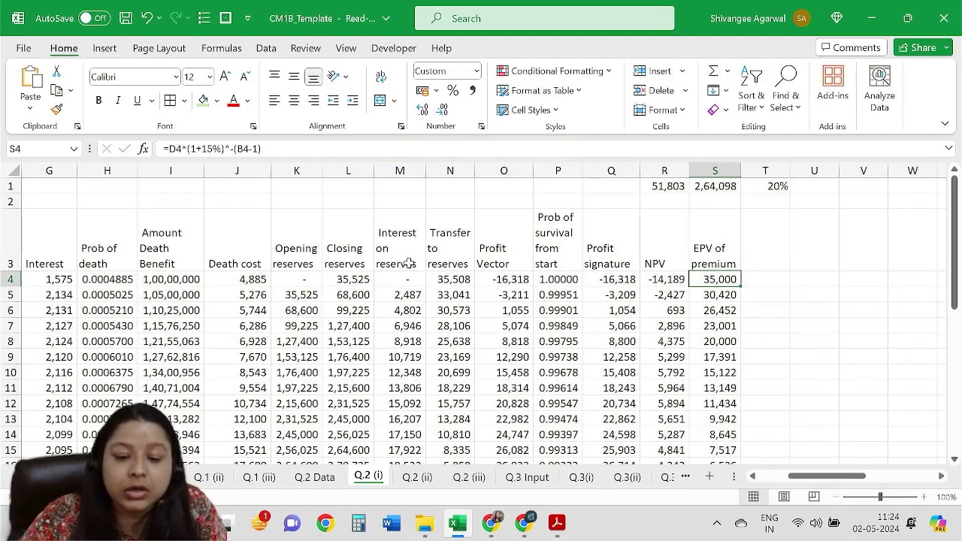
pyautogui.keyDown('ctrl'); pyautogui.scroll(-1, 430, 272); pyautogui.keyUp('ctrl')
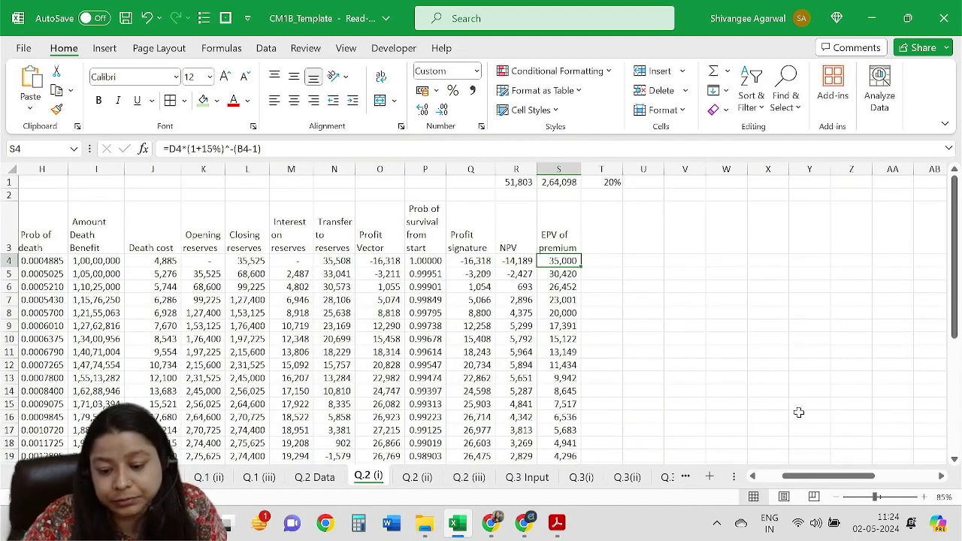
pyautogui.keyDown('ctrl'); pyautogui.scroll(1, 668, 360); pyautogui.keyUp('ctrl')
pyautogui.moveTo(812, 476); pyautogui.dragTo(837, 489)
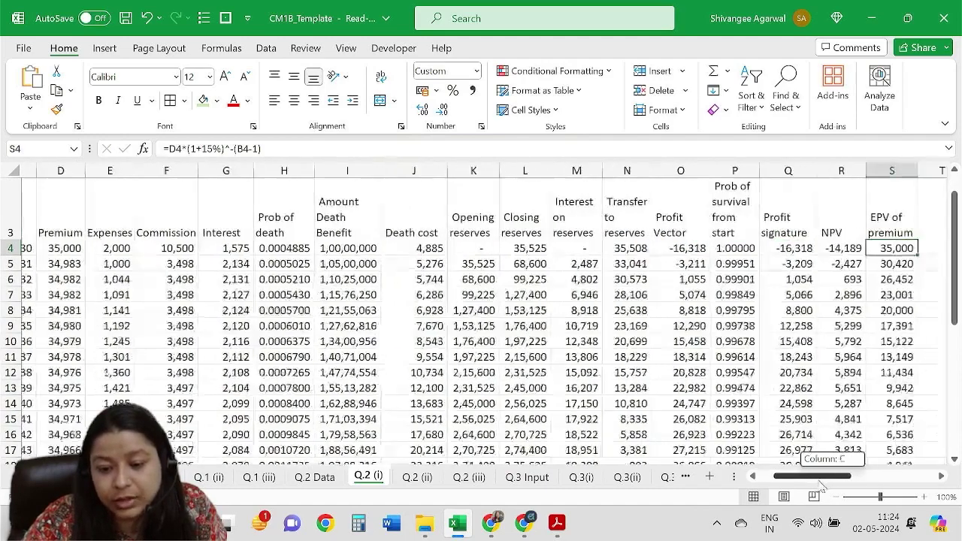
pyautogui.scroll(1, 724, 325)
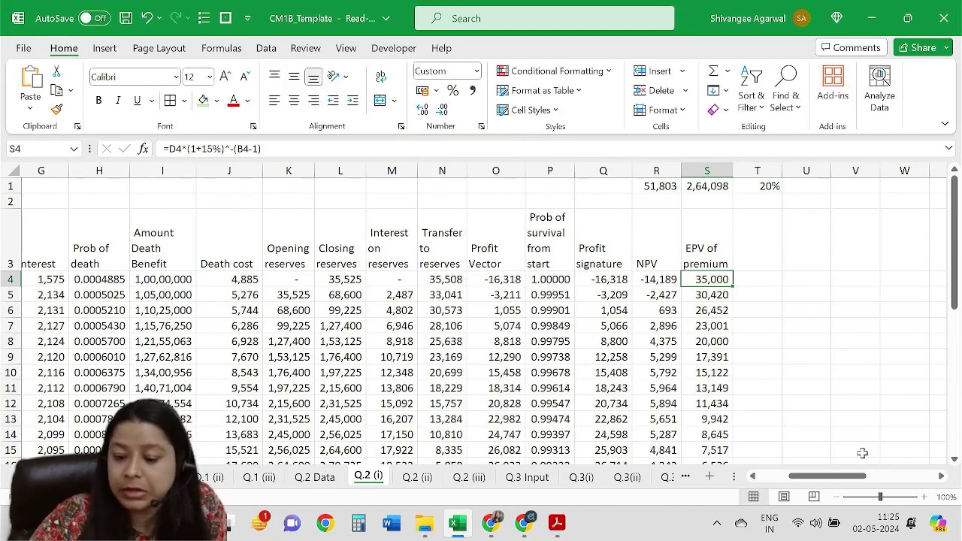
pyautogui.moveTo(838, 476); pyautogui.dragTo(810, 487)
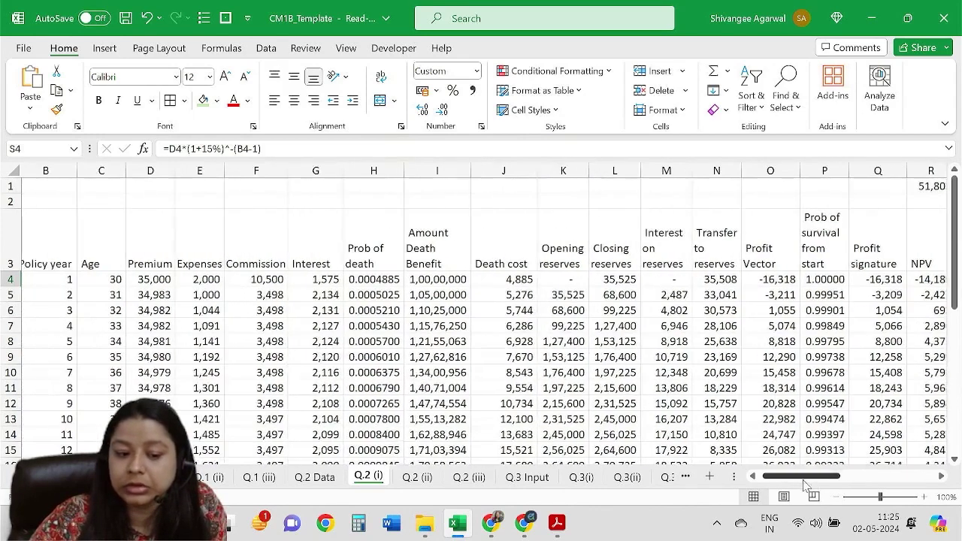
pyautogui.doubleClick(209, 295)
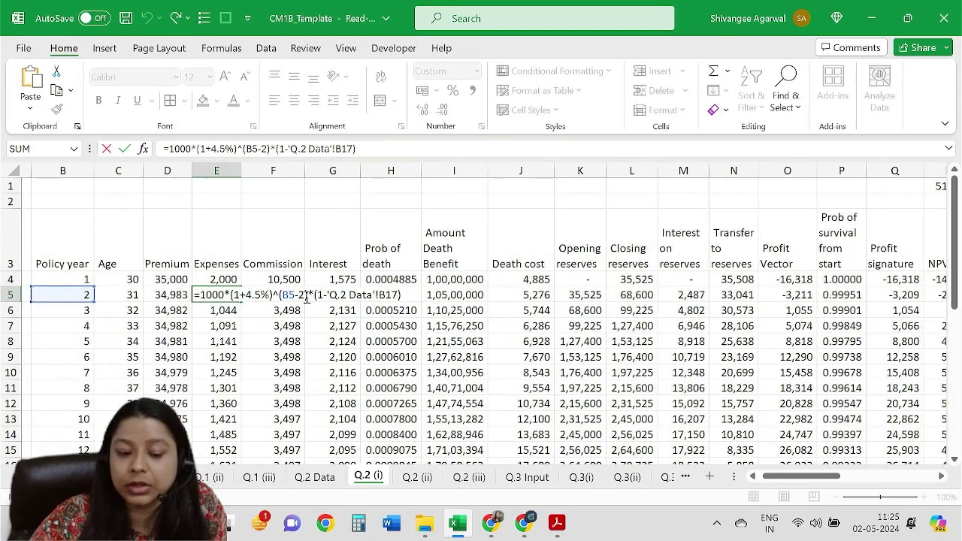
pyautogui.moveTo(306, 296); pyautogui.dragTo(421, 310)
pyautogui.press('Return')
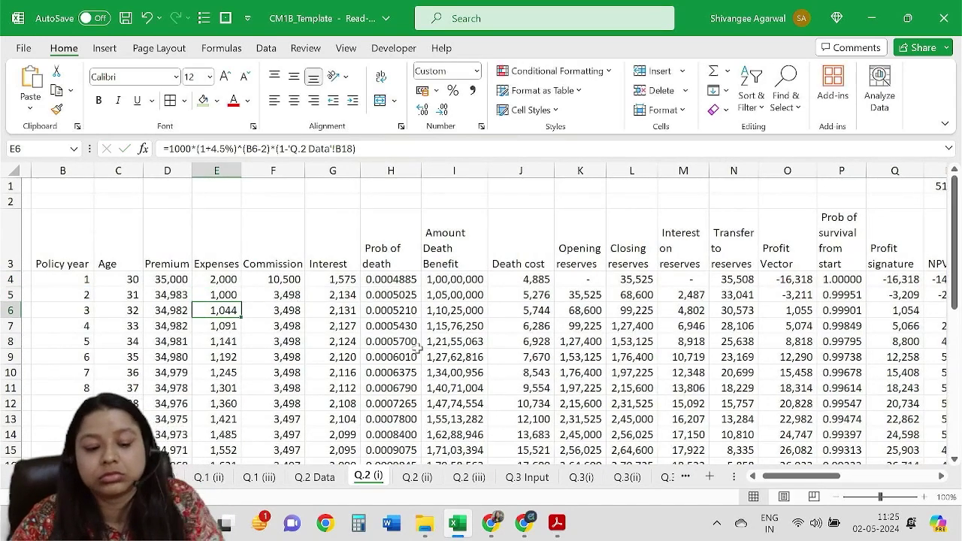
pyautogui.doubleClick(276, 296)
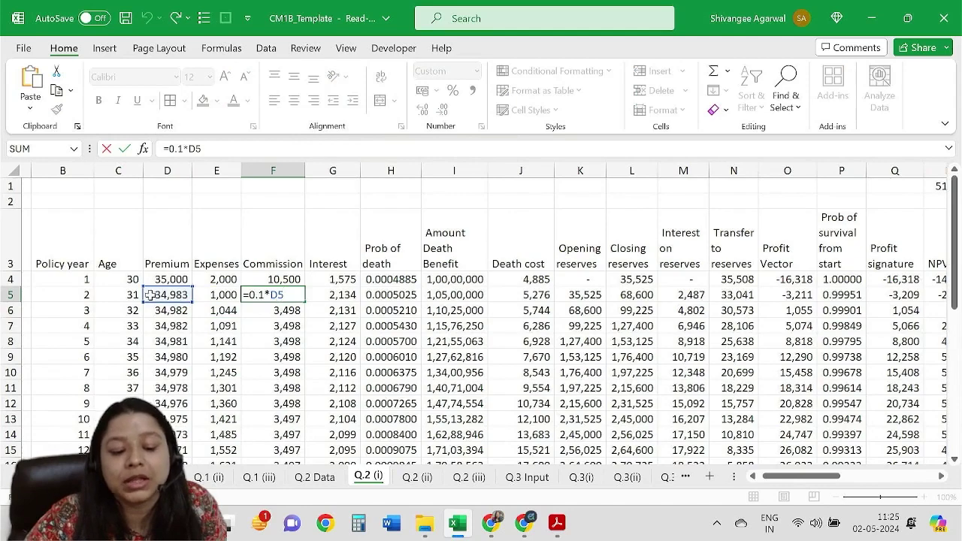
pyautogui.press('Return')
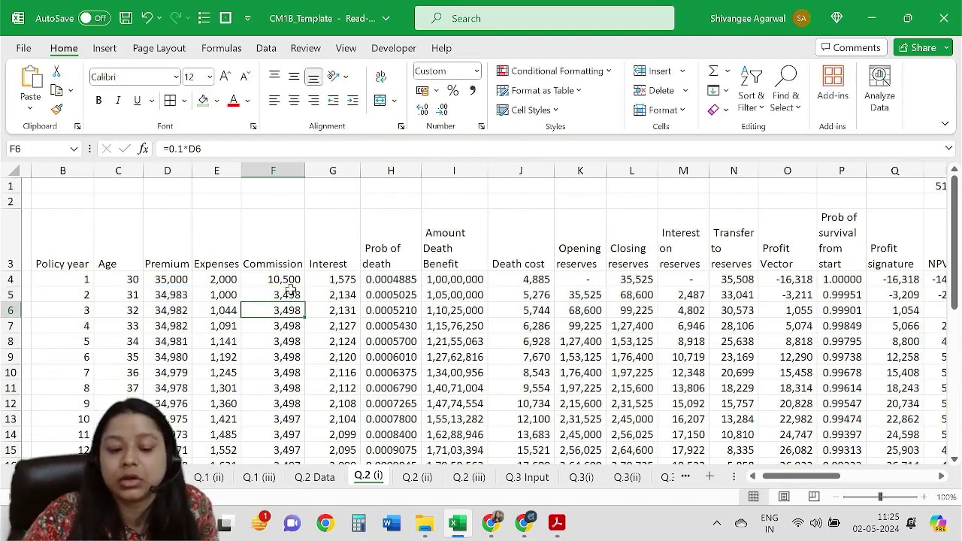
pyautogui.click(291, 293)
pyautogui.moveTo(825, 476); pyautogui.dragTo(844, 489)
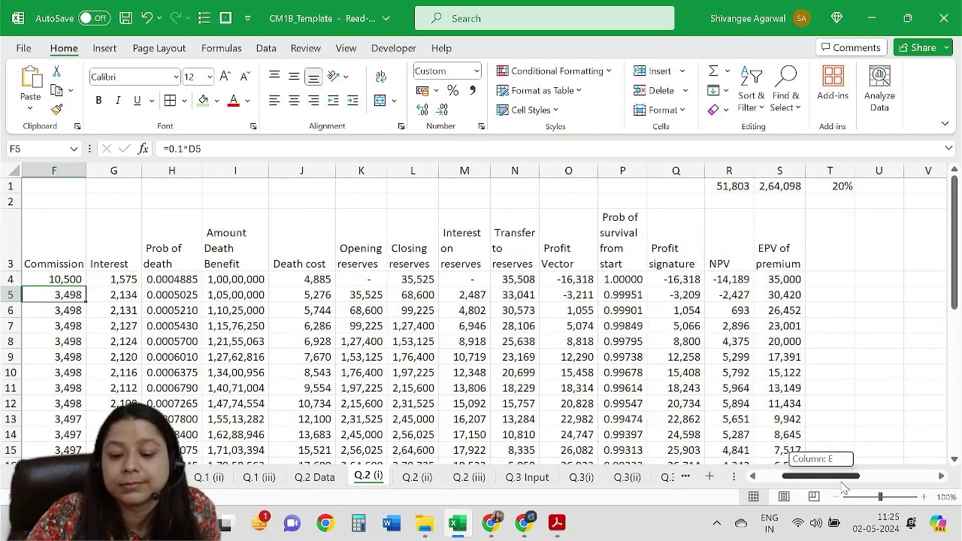
pyautogui.moveTo(844, 488); pyautogui.dragTo(851, 472)
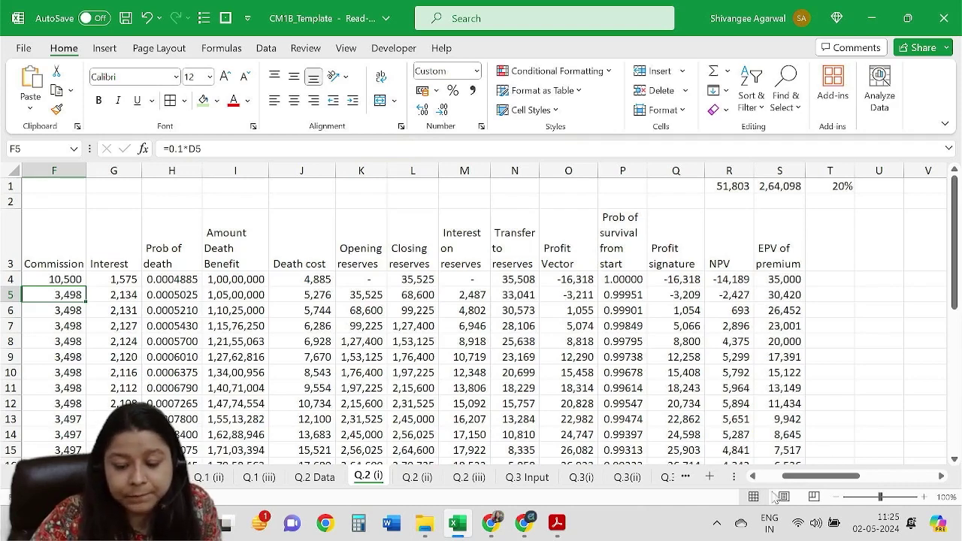
pyautogui.moveTo(841, 476); pyautogui.dragTo(804, 476)
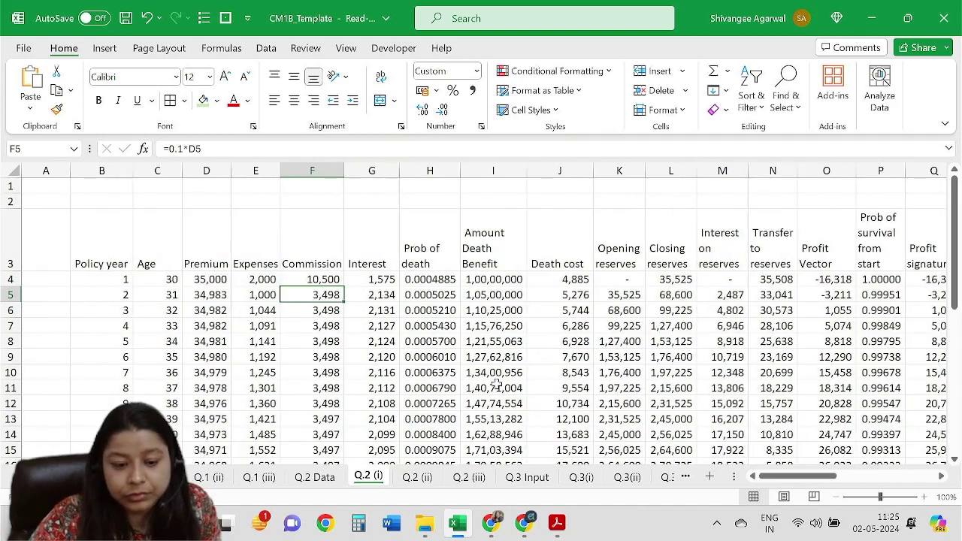
pyautogui.doubleClick(283, 279)
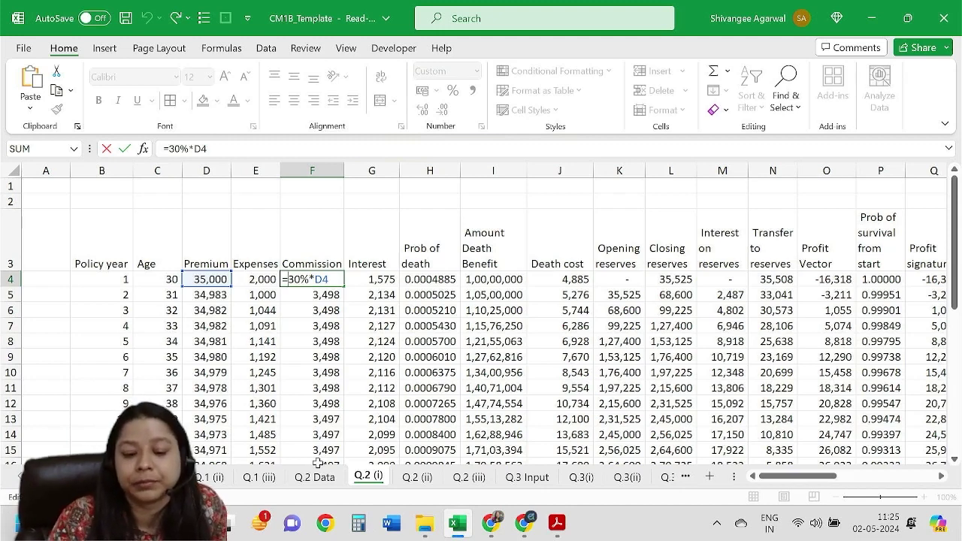
# Fill E4:F4, the 2,000 expense and 10,500 commission, with yellow.
pyautogui.press('Return')
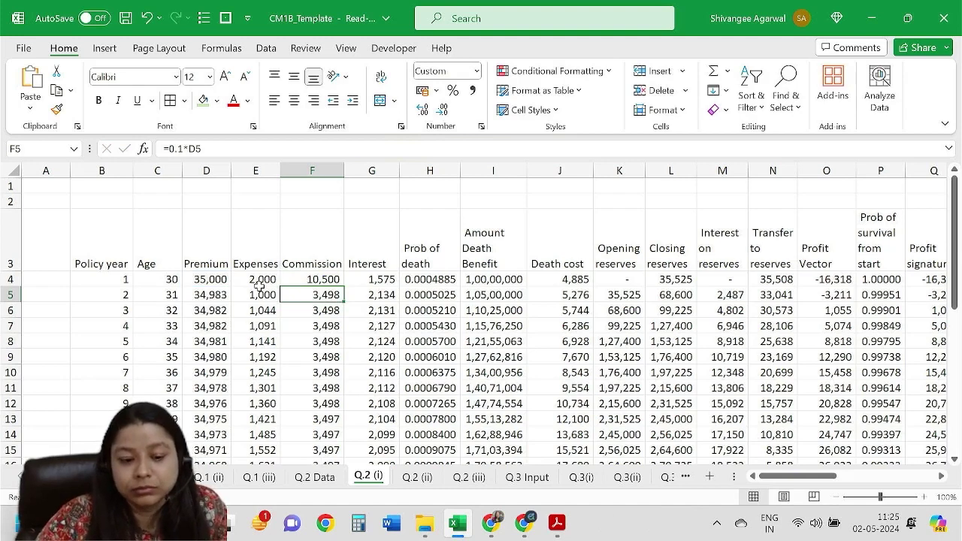
pyautogui.moveTo(259, 279); pyautogui.dragTo(316, 280)
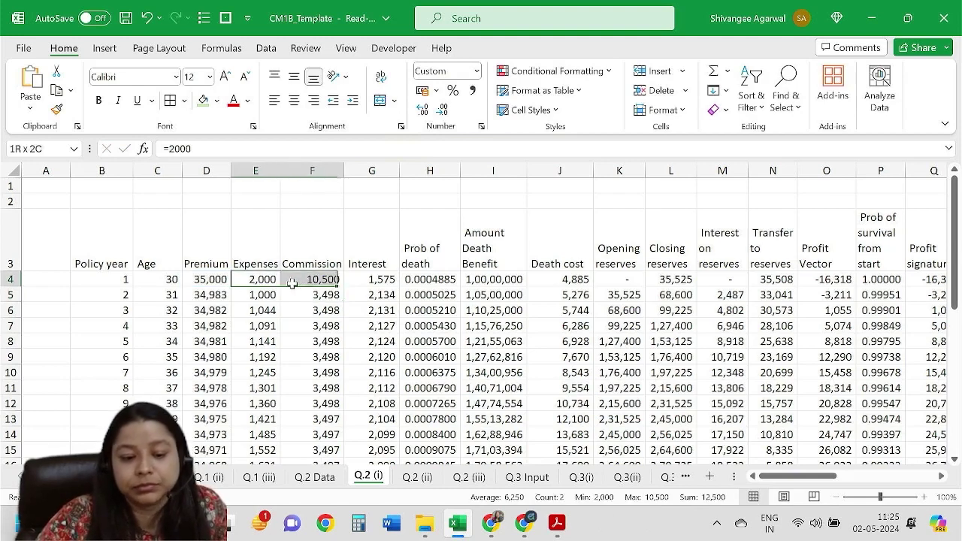
pyautogui.click(217, 102)
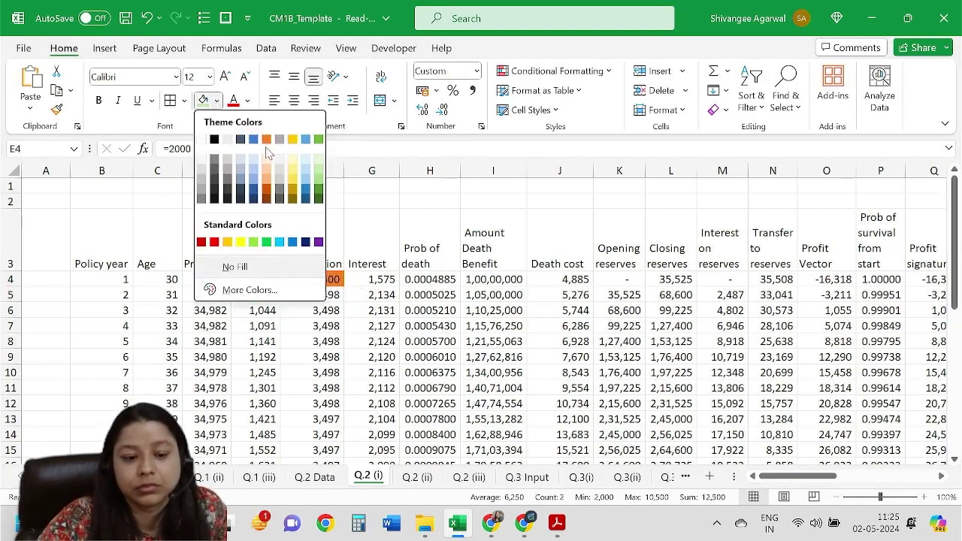
pyautogui.click(240, 241)
pyautogui.click(493, 357)
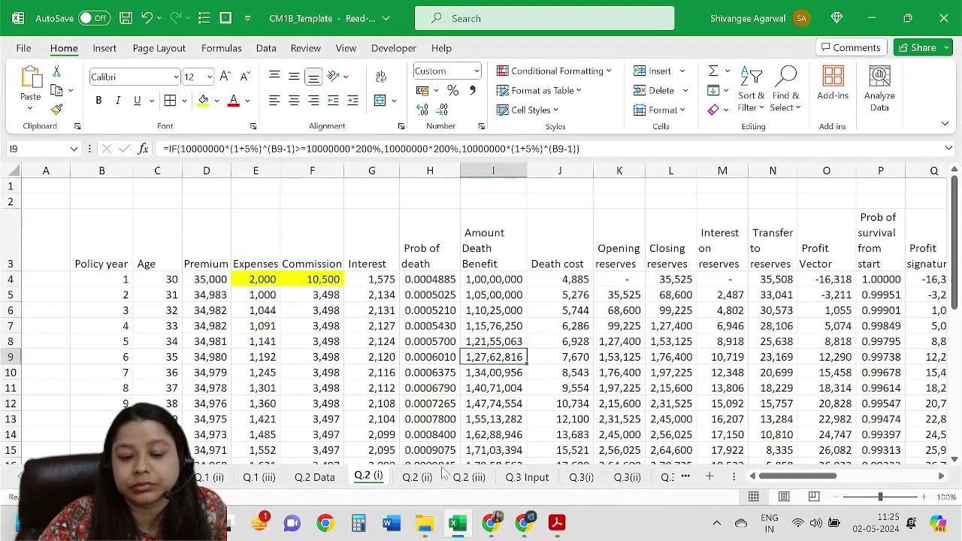
pyautogui.moveTo(821, 477); pyautogui.dragTo(841, 481)
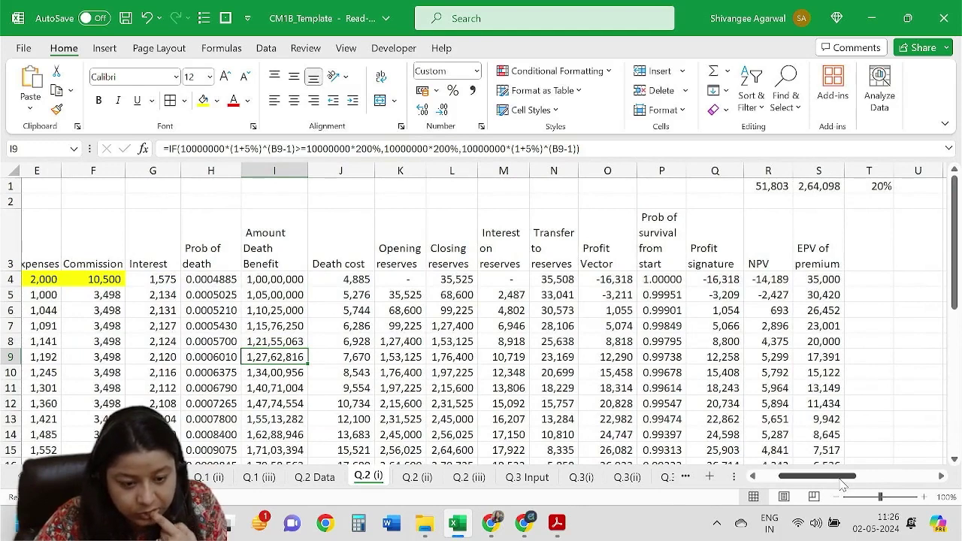
# Give the 20% profit margin in T1 red text and a fill colour.
pyautogui.click(651, 296)
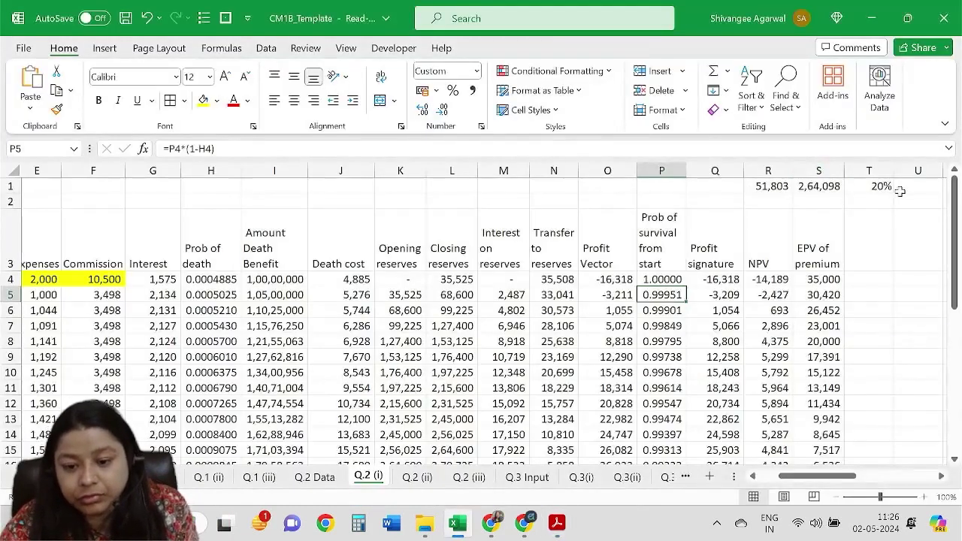
pyautogui.click(884, 185)
pyautogui.click(233, 102)
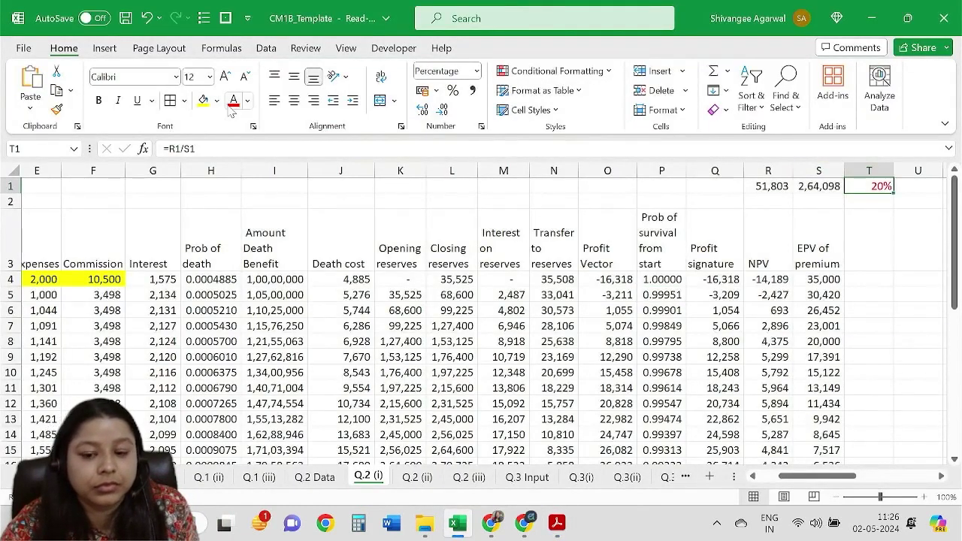
pyautogui.click(217, 101)
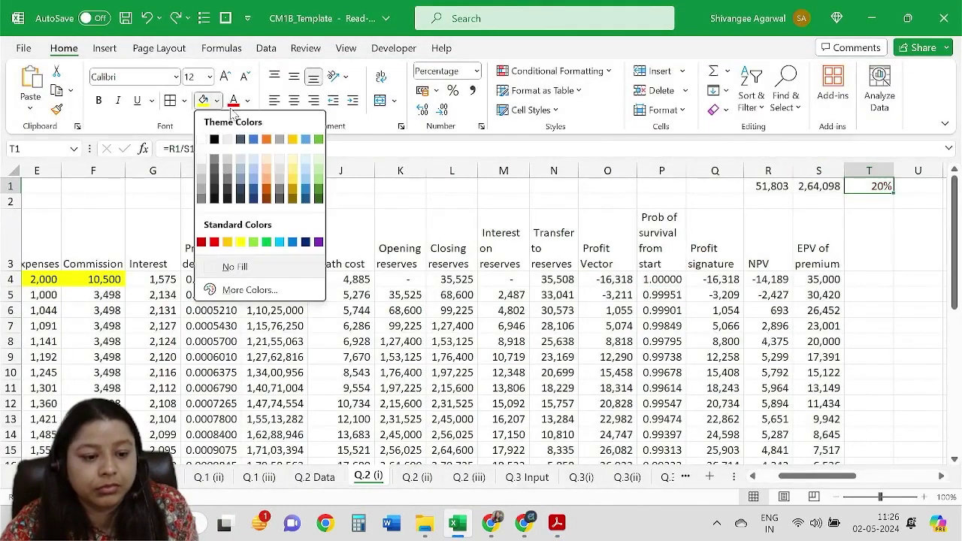
pyautogui.click(319, 173)
# Read question (ii), marking its return-of-premium, annual in-advance premium and same-margin wording.
pyautogui.hotkey('alt', 'Tab')
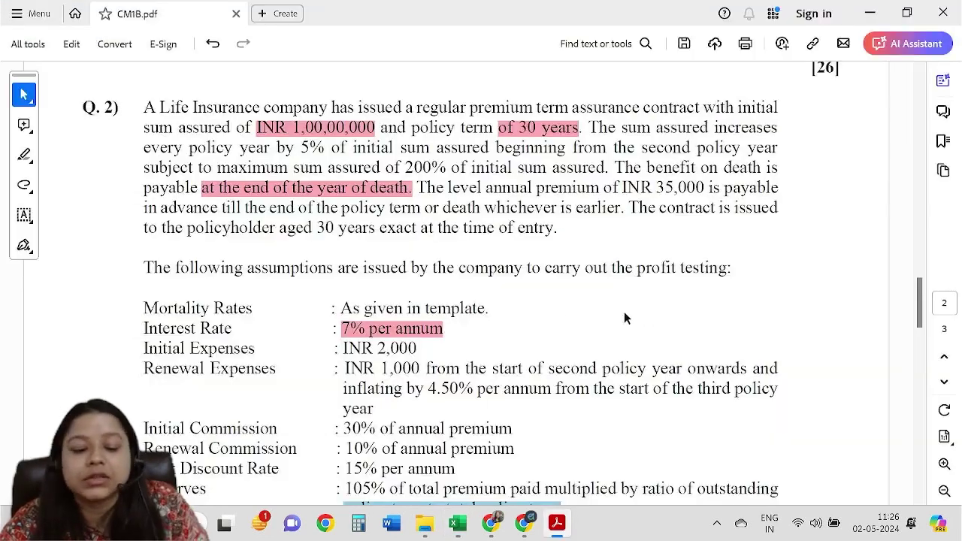
pyautogui.scroll(-3, 556, 308)
pyautogui.scroll(-3, 487, 298)
pyautogui.scroll(-1, 462, 306)
pyautogui.scroll(-2, 414, 285)
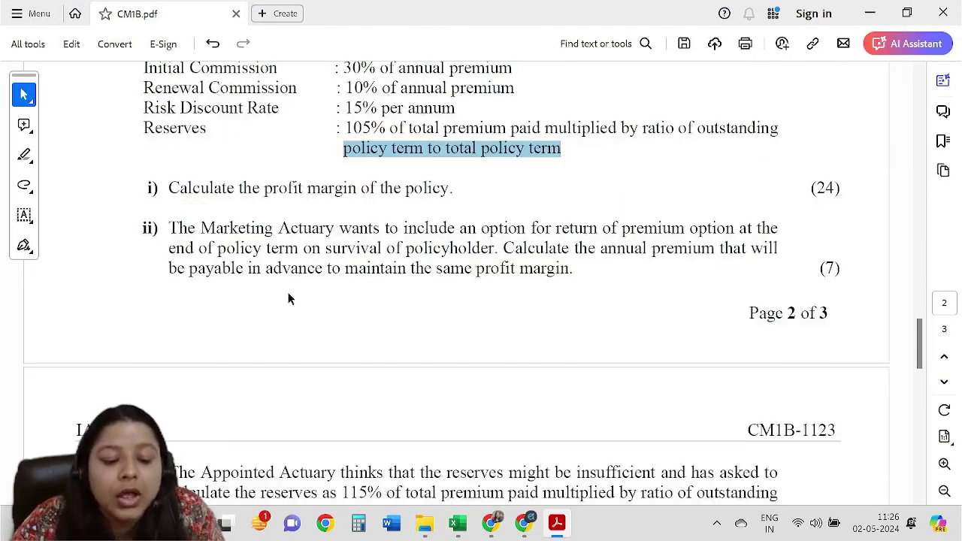
pyautogui.scroll(-2, 288, 298)
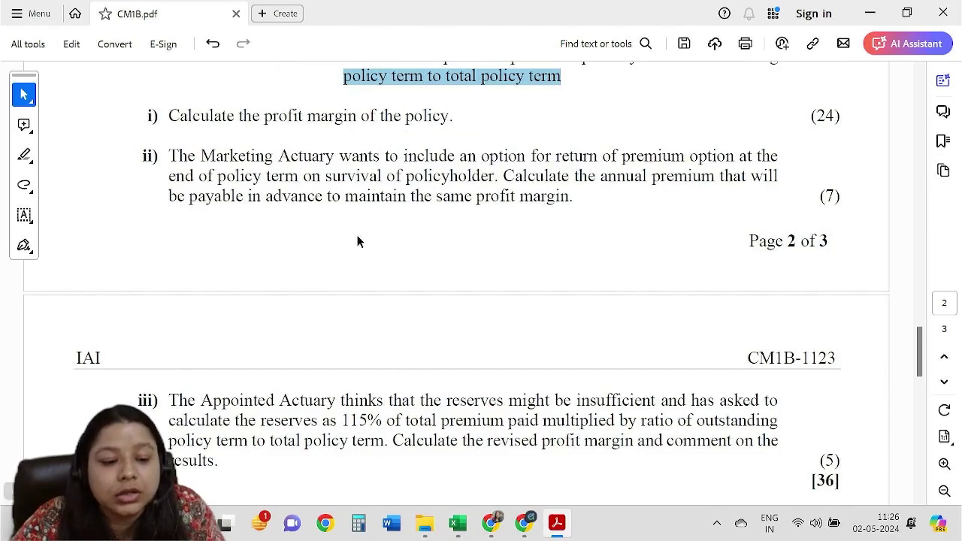
pyautogui.moveTo(353, 156); pyautogui.dragTo(774, 156)
pyautogui.moveTo(213, 175)
pyautogui.mouseDown()
pyautogui.moveTo(481, 180)
pyautogui.moveTo(472, 185)
pyautogui.mouseUp()
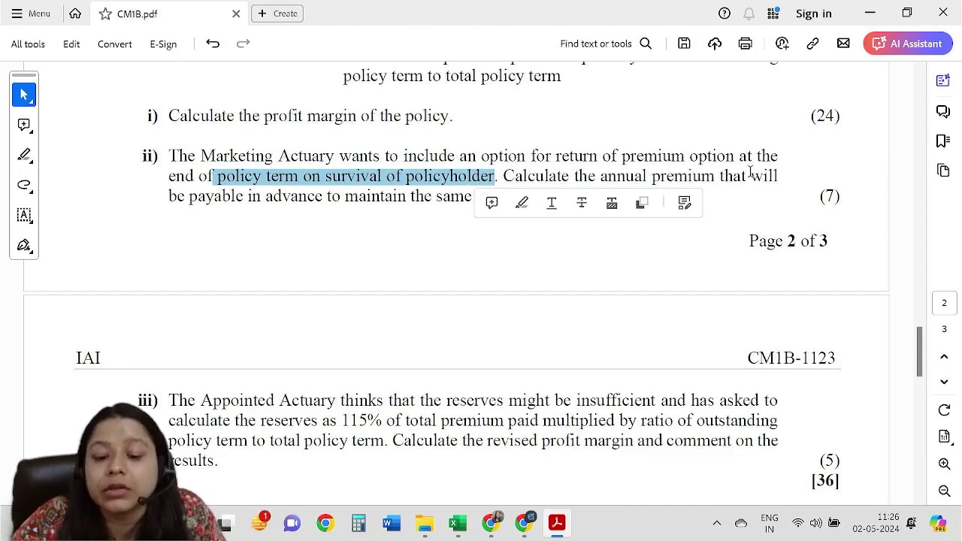
pyautogui.moveTo(652, 176); pyautogui.dragTo(778, 176)
pyautogui.moveTo(186, 197); pyautogui.dragTo(563, 200)
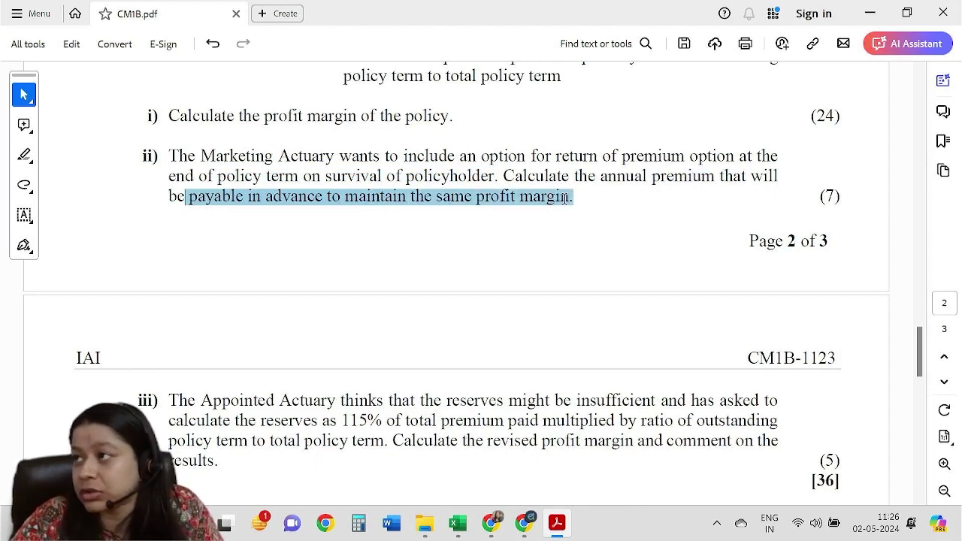
pyautogui.moveTo(565, 199); pyautogui.dragTo(567, 201)
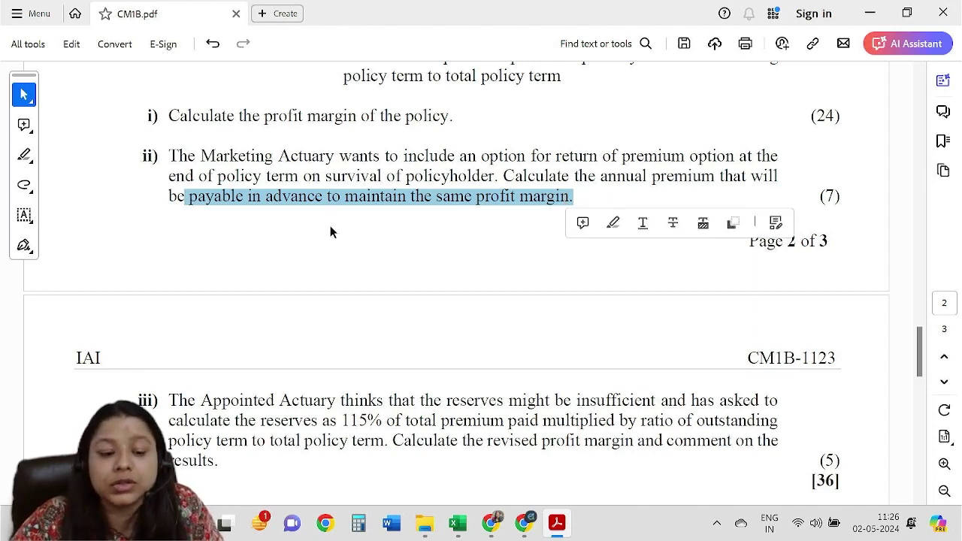
pyautogui.hotkey('alt', 'Tab')
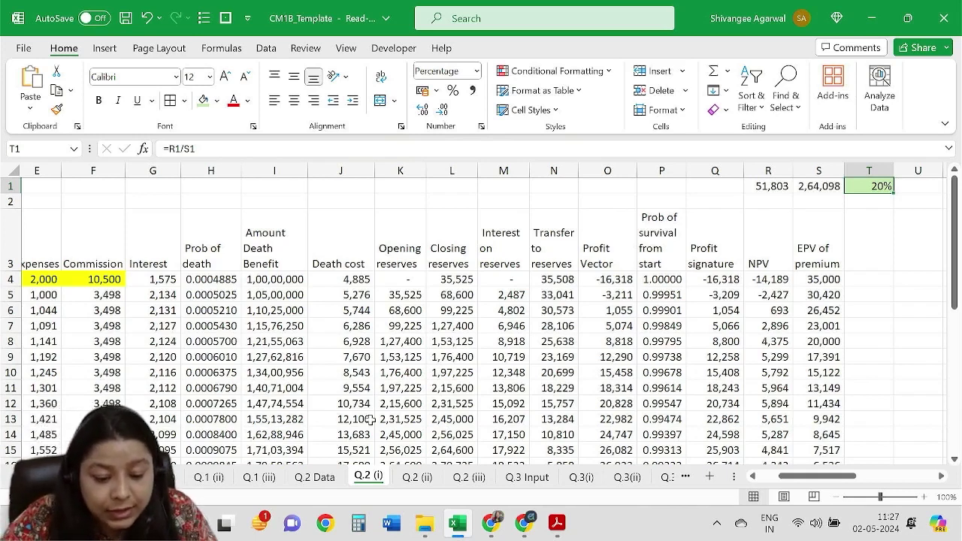
# Copy the Q.2 (i) sheet, placing the copy before Q.2 (ii).
pyautogui.click(418, 478)
pyautogui.click(367, 477)
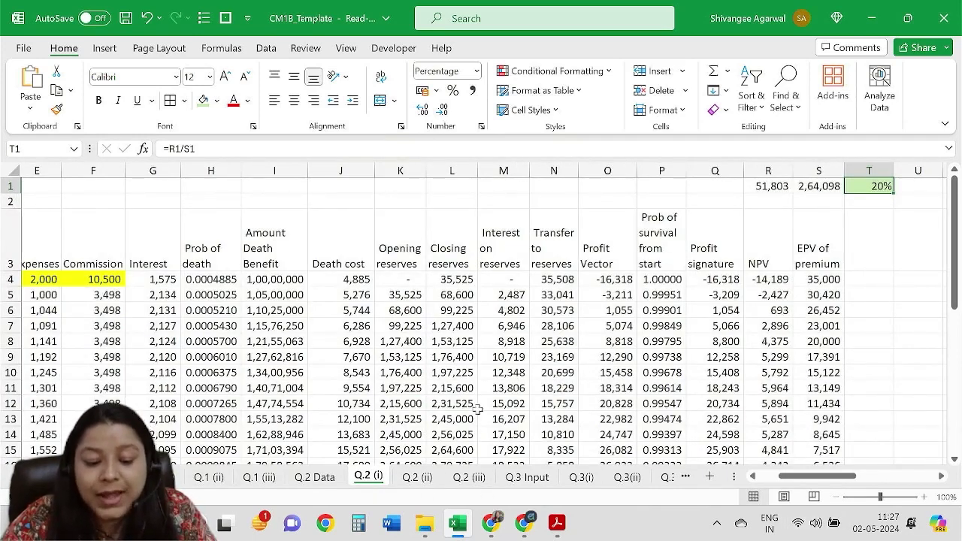
pyautogui.click(390, 228)
pyautogui.hotkey('alt', 'e')
pyautogui.press('m')
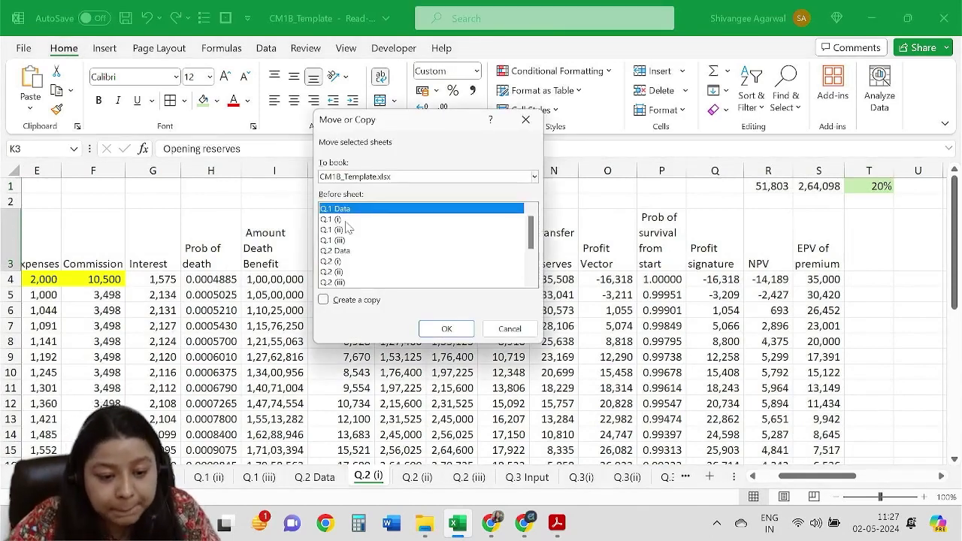
pyautogui.scroll(-1, 348, 258)
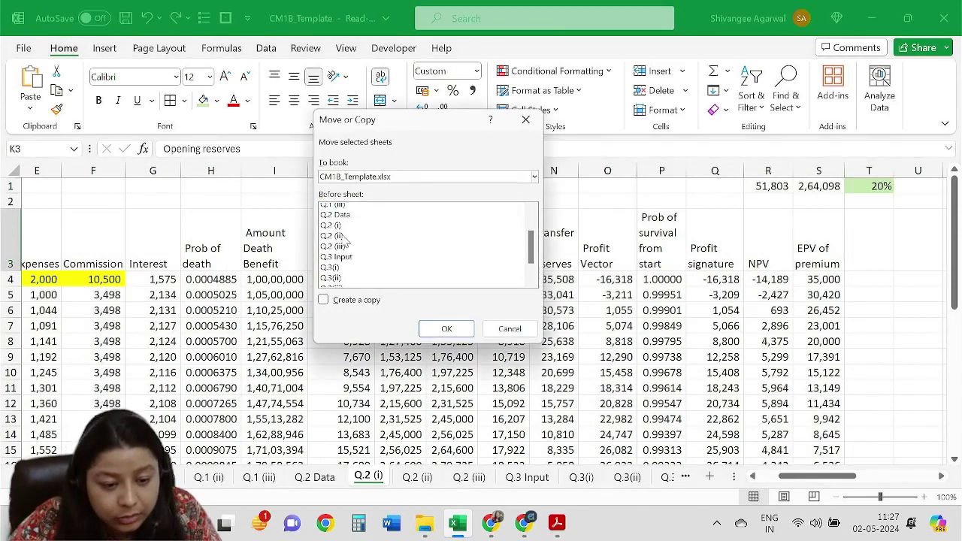
pyautogui.click(344, 236)
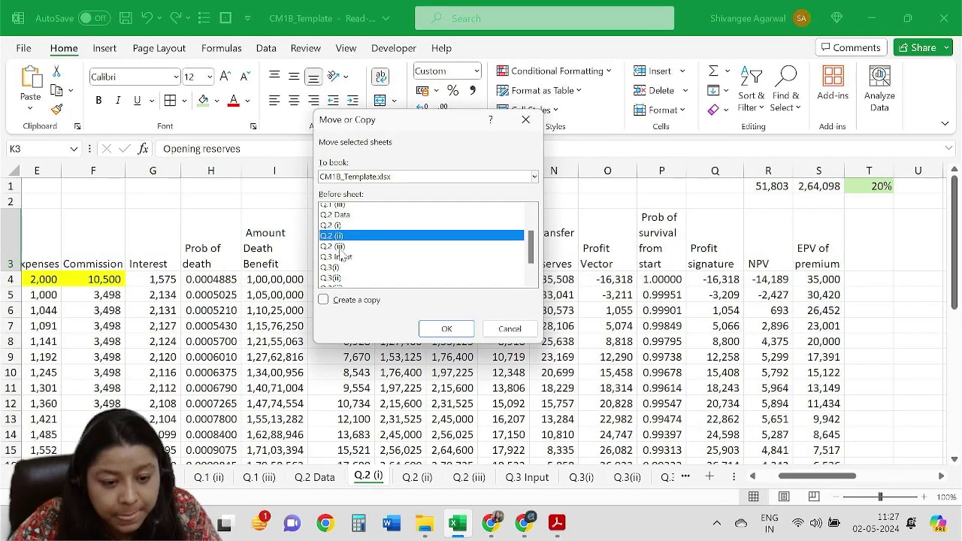
pyautogui.click(372, 301)
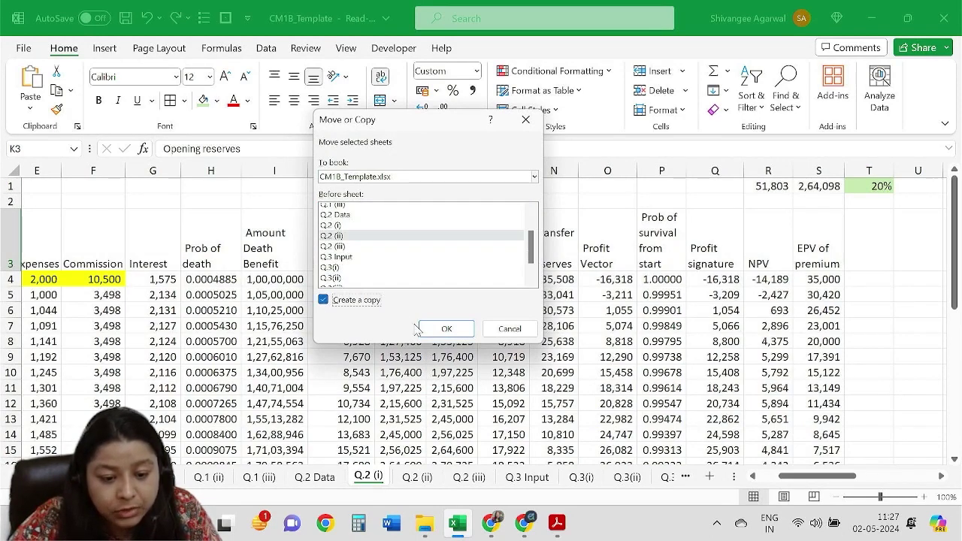
pyautogui.click(445, 328)
# Rename the copied sheet to 'Q.2 (i)2' after a name-taken warning.
pyautogui.click(473, 479)
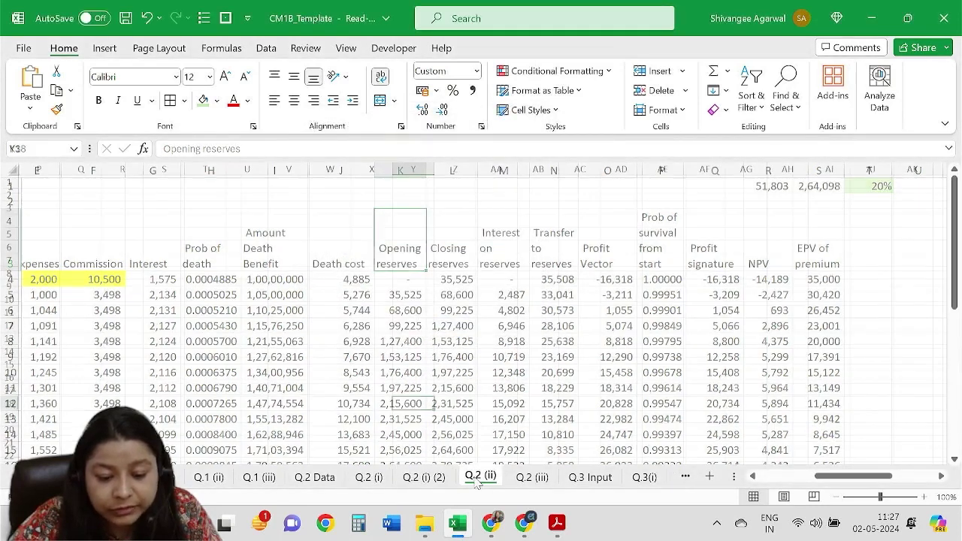
pyautogui.doubleClick(442, 478)
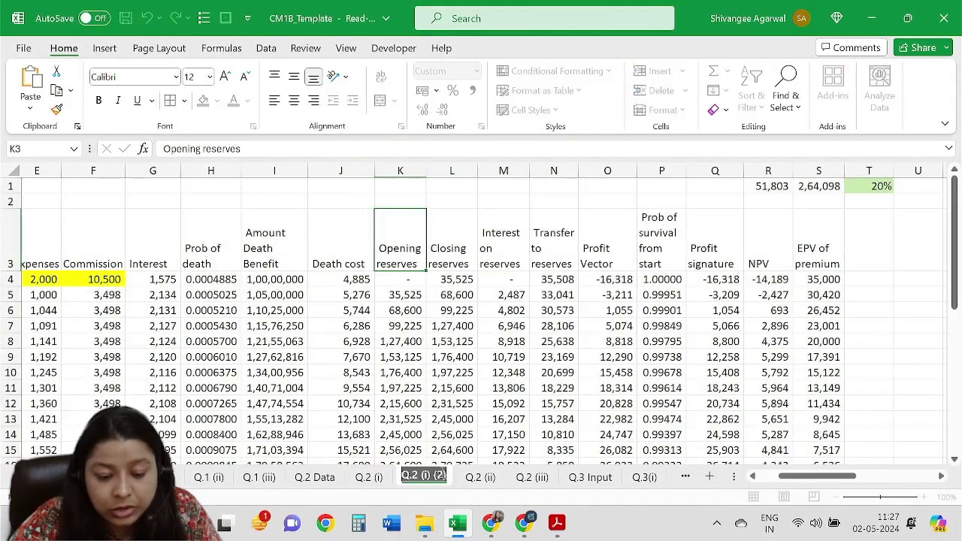
pyautogui.press('BackSpace')
pyautogui.press('BackSpace')
pyautogui.press('BackSpace')
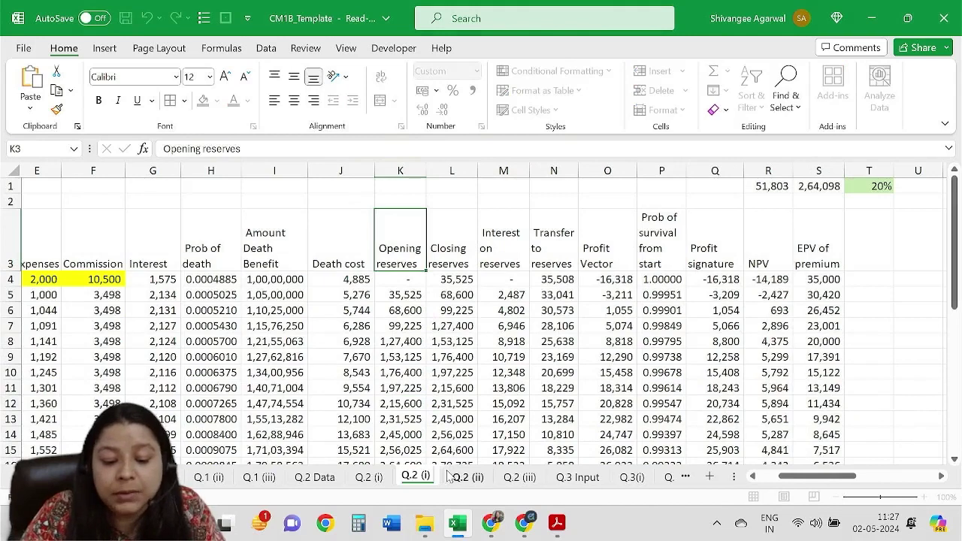
pyautogui.press('Return')
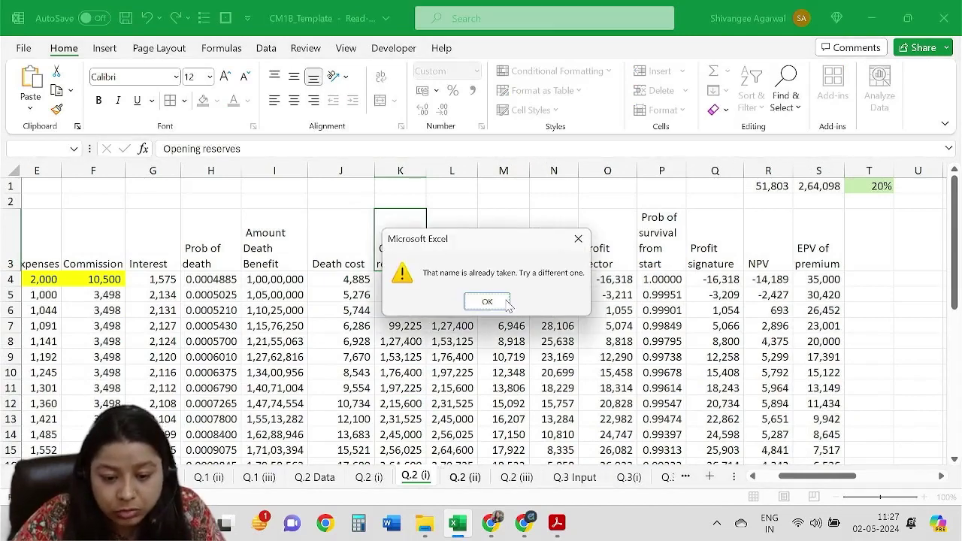
pyautogui.click(508, 302)
pyautogui.press('End')
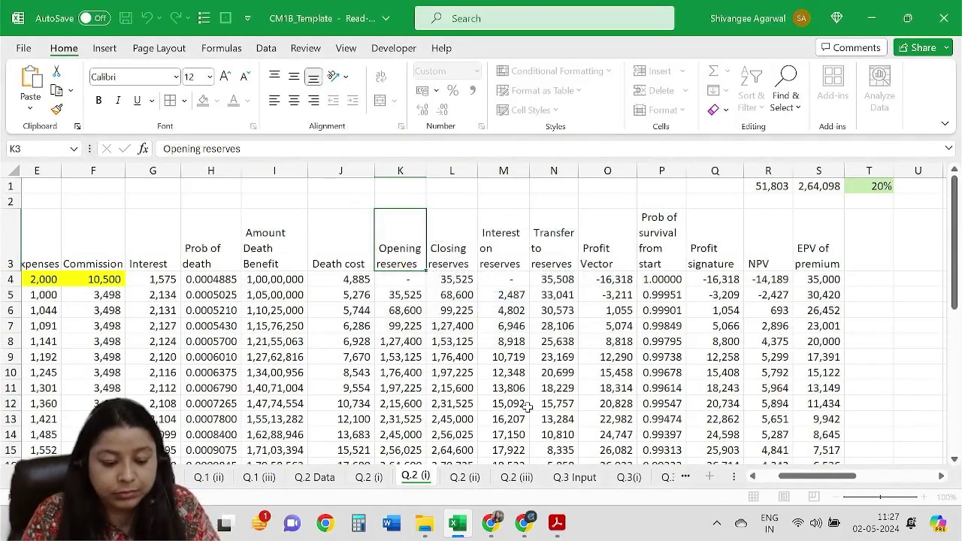
pyautogui.write('2')
pyautogui.press('Return')
# Delete the empty Q.2 (ii) sheet and rename the copy 'Q.2 (ii)'.
pyautogui.rightClick(472, 477)
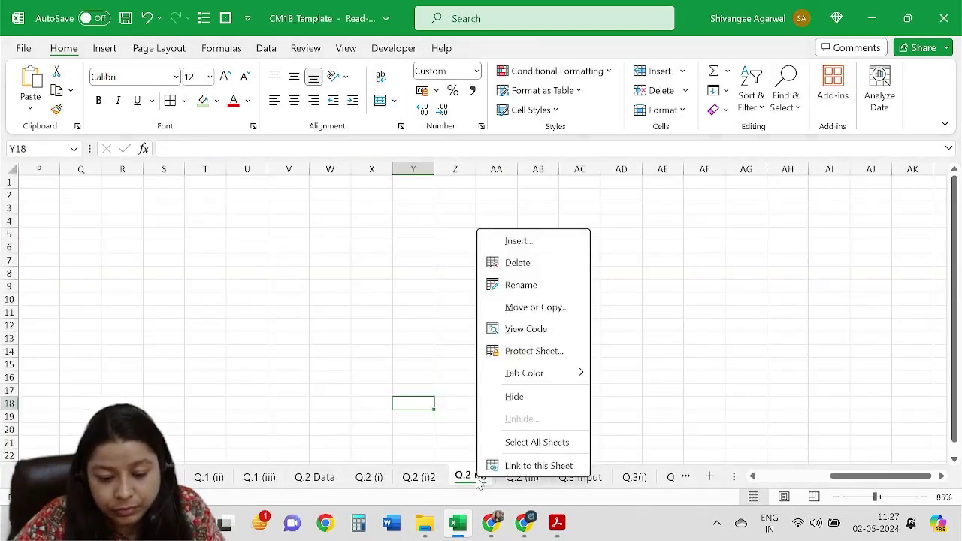
pyautogui.click(529, 271)
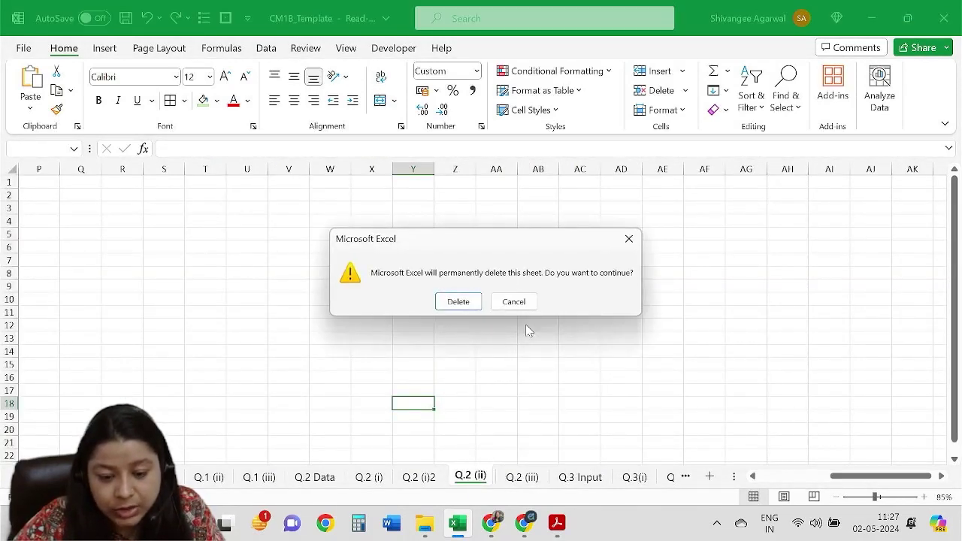
pyautogui.click(459, 301)
pyautogui.click(419, 477)
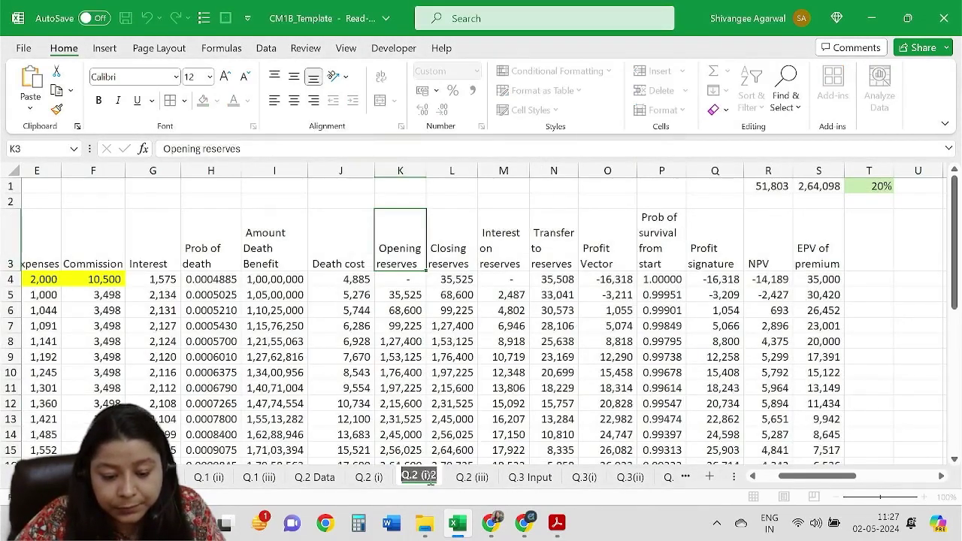
pyautogui.doubleClick(419, 477)
pyautogui.write('Q.2 (ii)')
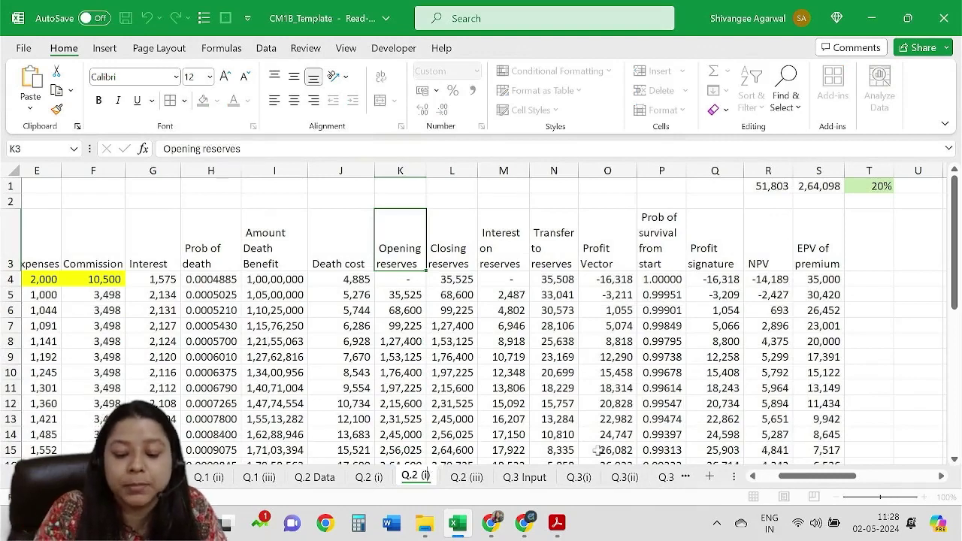
pyautogui.press('Return')
pyautogui.click(750, 325)
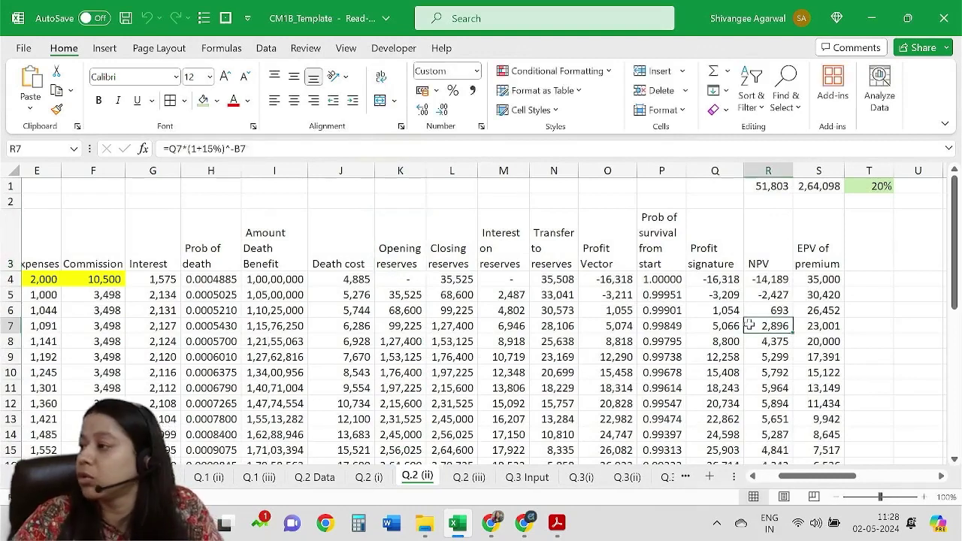
pyautogui.click(594, 278)
pyautogui.moveTo(786, 256); pyautogui.dragTo(768, 403)
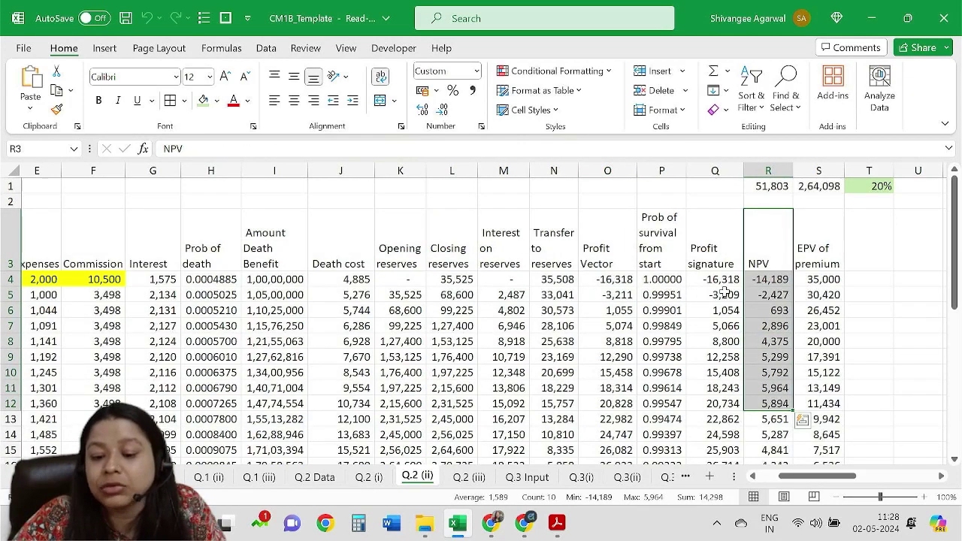
pyautogui.moveTo(718, 286)
pyautogui.mouseDown()
pyautogui.moveTo(26, 261)
pyautogui.moveTo(73, 327)
pyautogui.mouseUp()
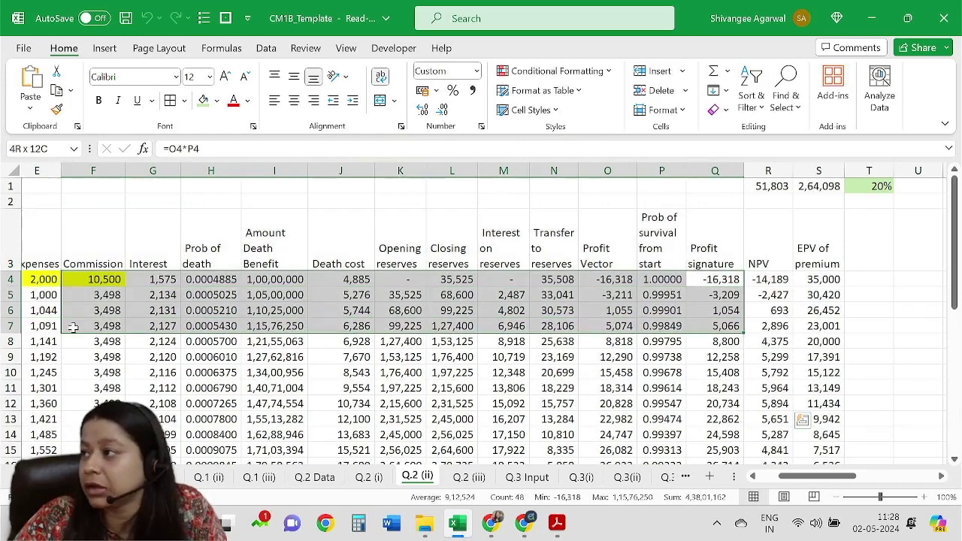
pyautogui.click(210, 326)
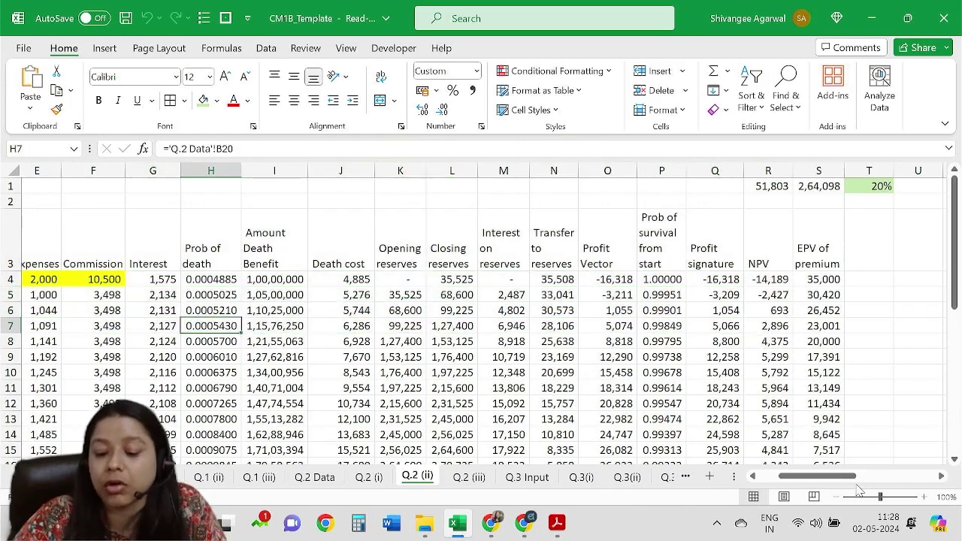
pyautogui.moveTo(855, 477); pyautogui.dragTo(833, 481)
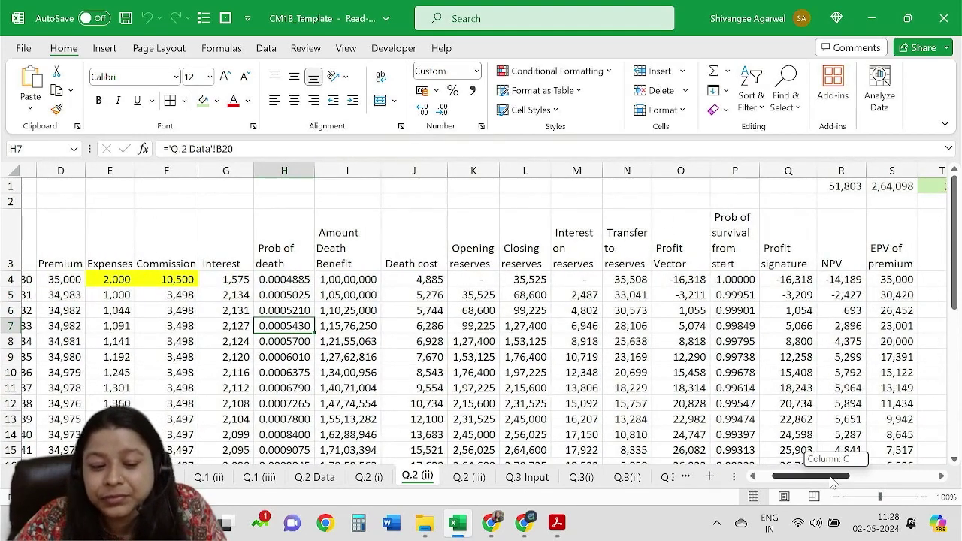
pyautogui.moveTo(832, 481); pyautogui.dragTo(805, 476)
pyautogui.click(680, 297)
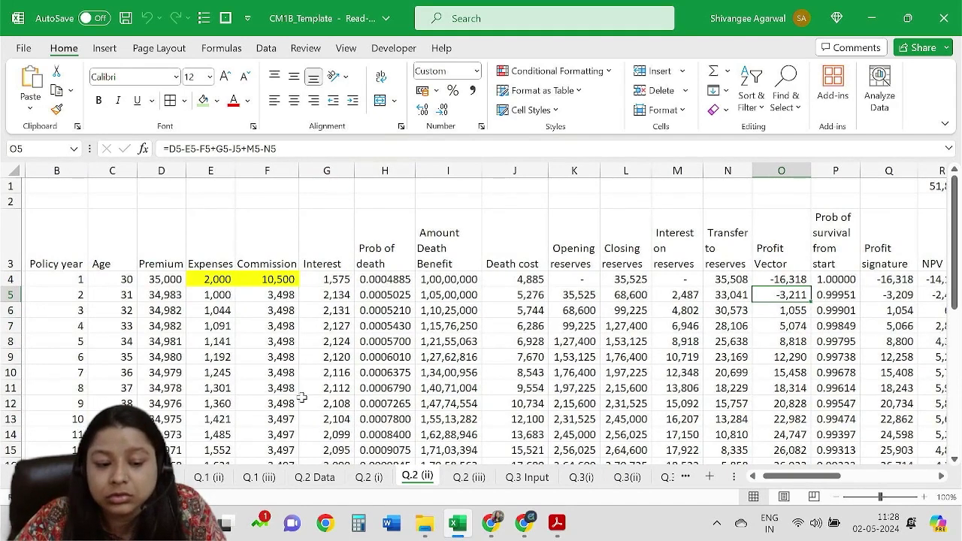
pyautogui.doubleClick(210, 294)
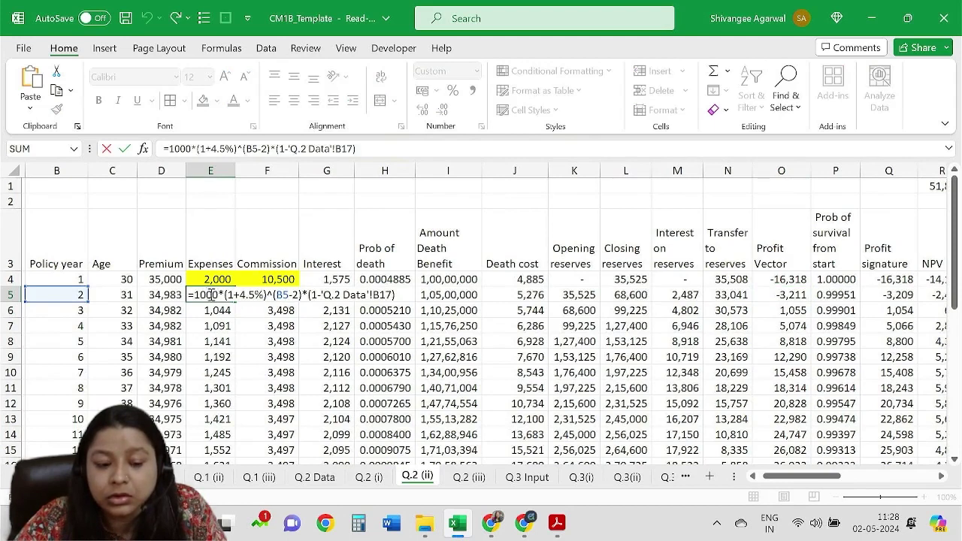
pyautogui.moveTo(212, 295); pyautogui.dragTo(374, 295)
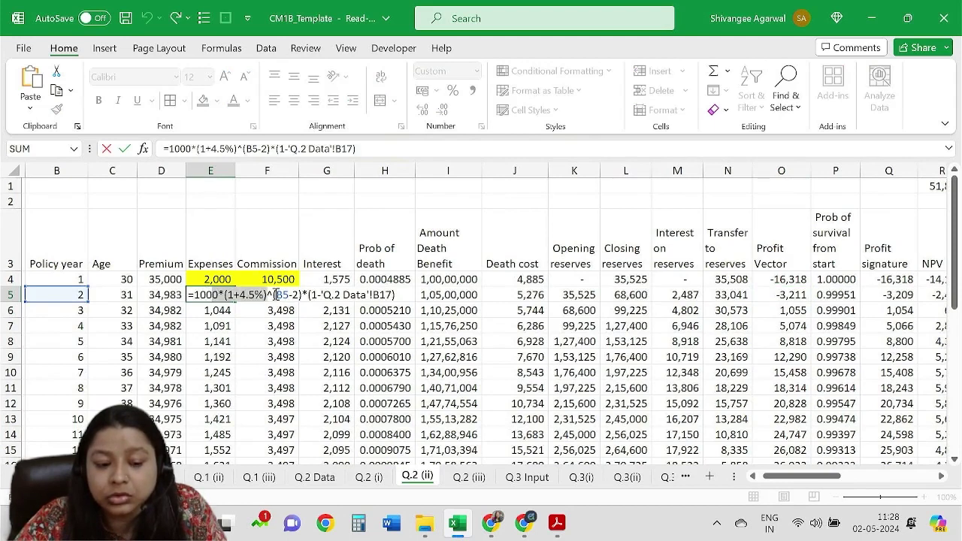
pyautogui.click(373, 295)
pyautogui.moveTo(226, 295); pyautogui.dragTo(299, 299)
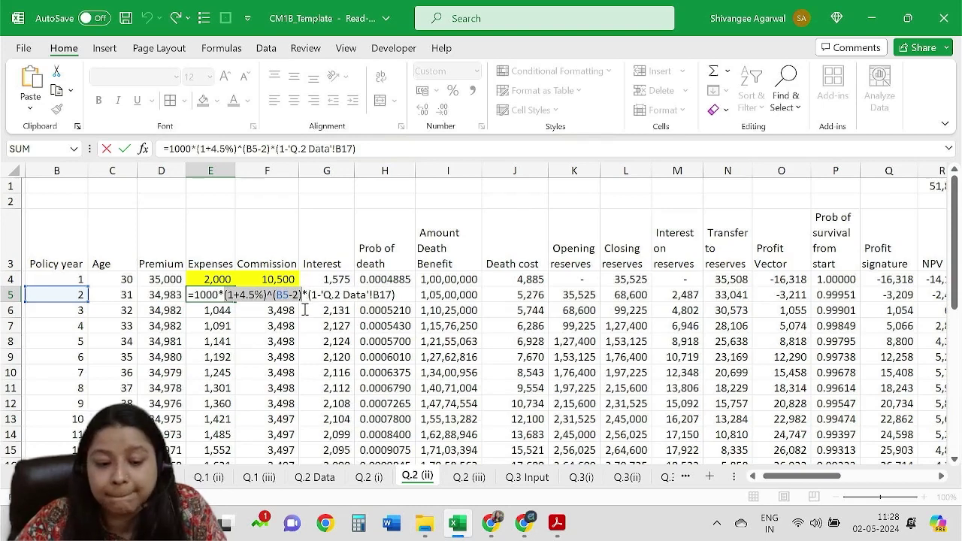
pyautogui.moveTo(305, 310); pyautogui.dragTo(347, 310)
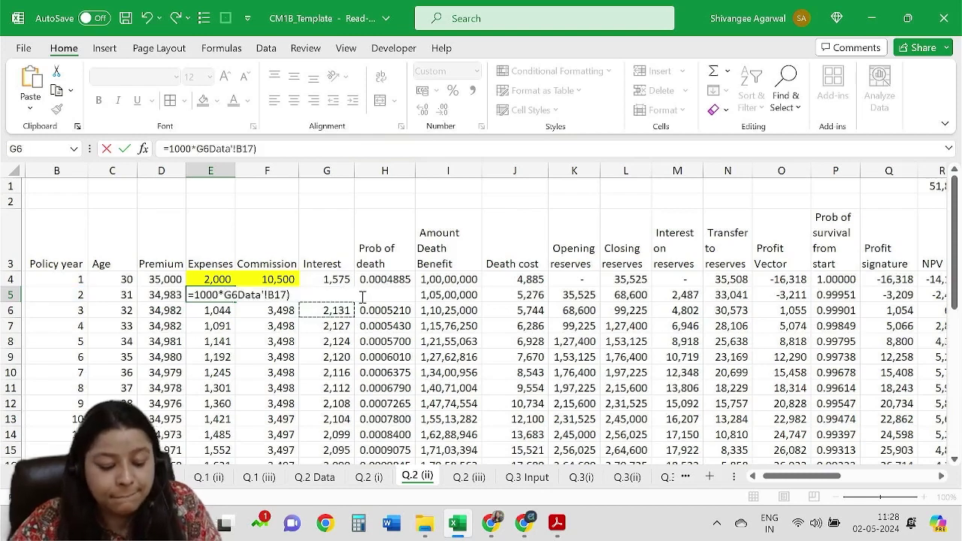
pyautogui.press('Escape')
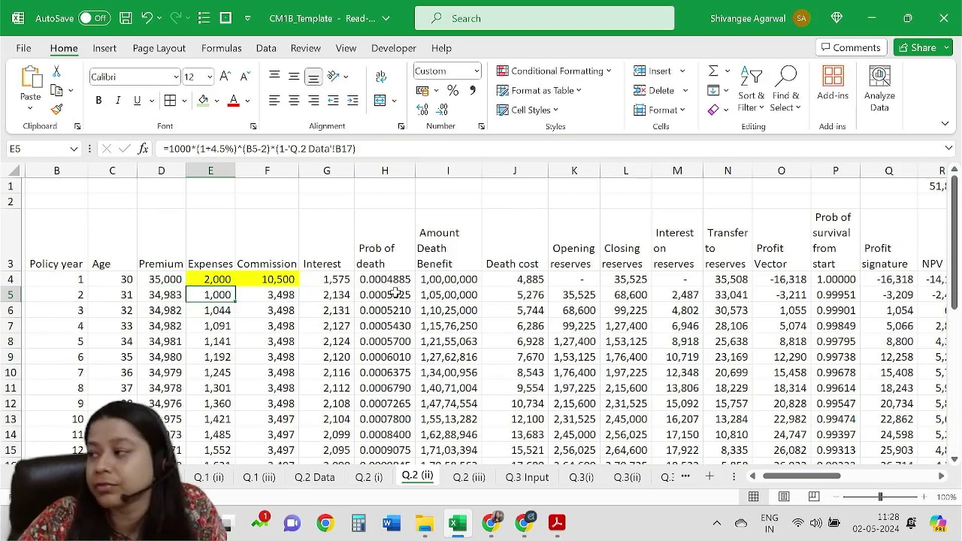
pyautogui.moveTo(819, 477); pyautogui.dragTo(838, 490)
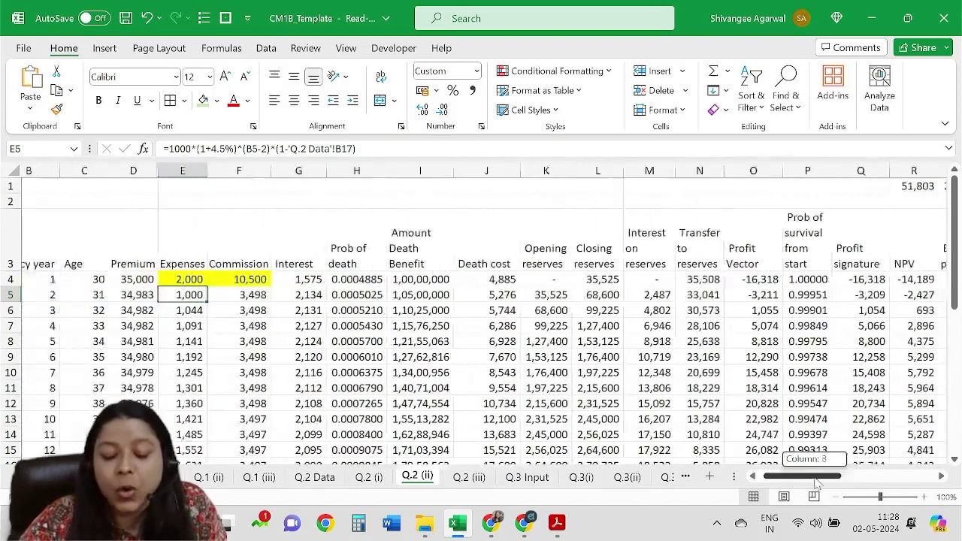
pyautogui.moveTo(838, 489); pyautogui.dragTo(815, 488)
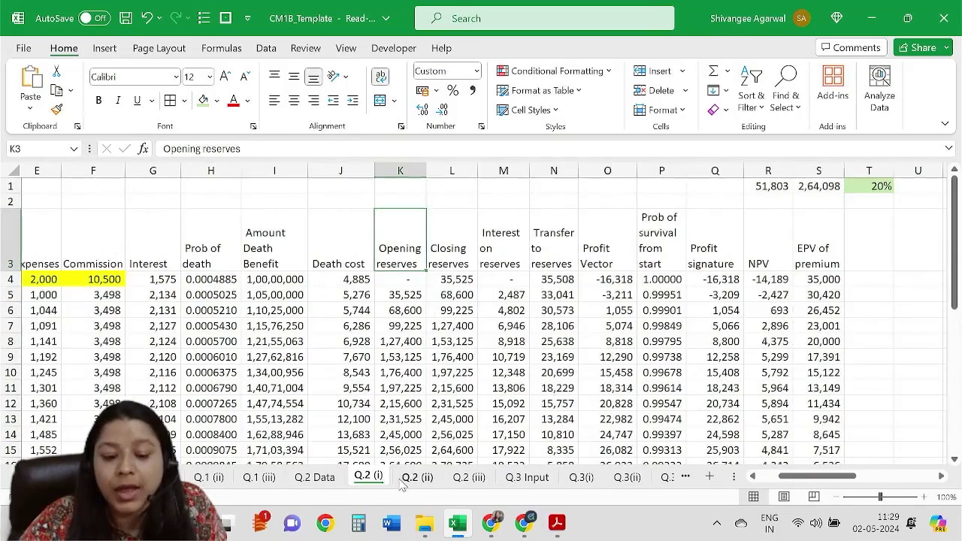
# Insert a narrow 'Maturity cost' column K before Opening reserves on Q.2 (ii).
pyautogui.click(417, 478)
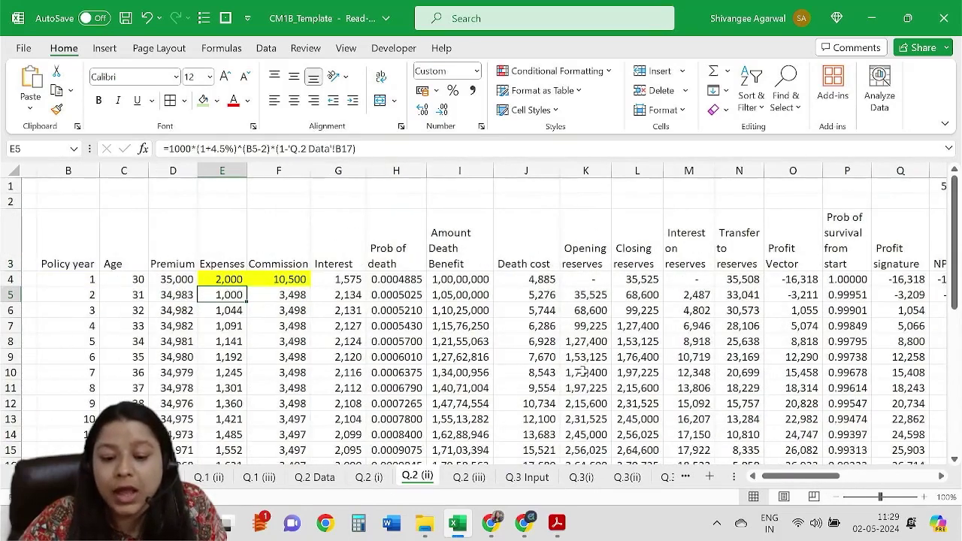
pyautogui.click(572, 159)
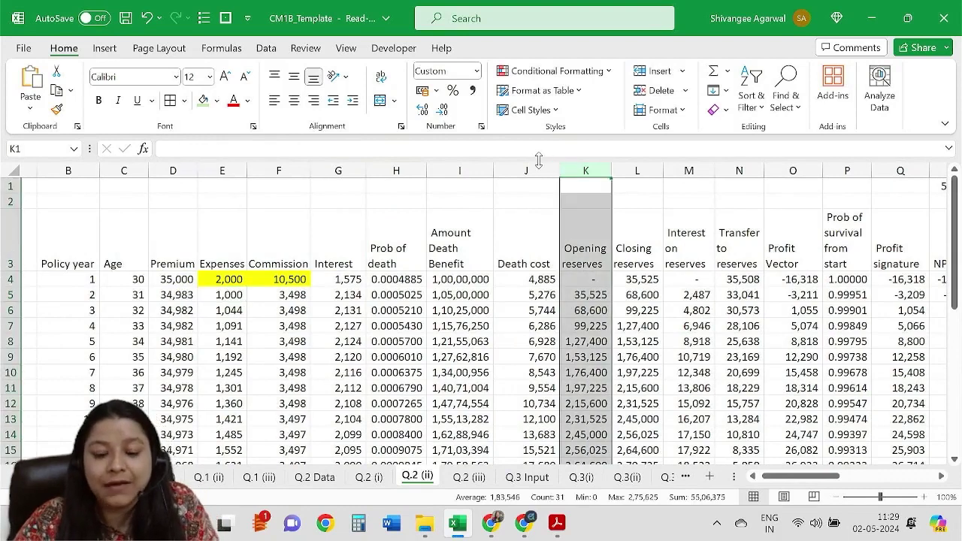
pyautogui.hotkey('ctrl', 'shift', '+')
pyautogui.click(598, 240)
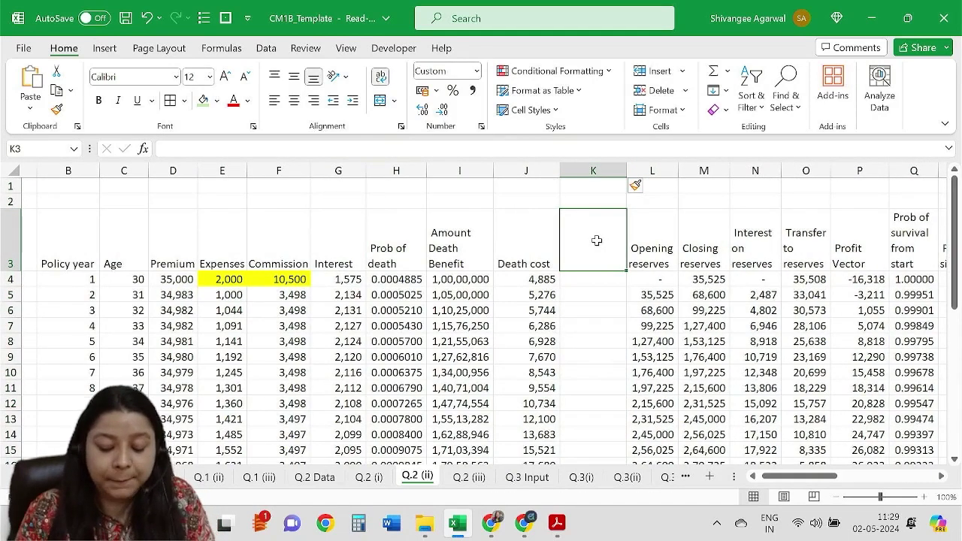
pyautogui.write('Maturity')
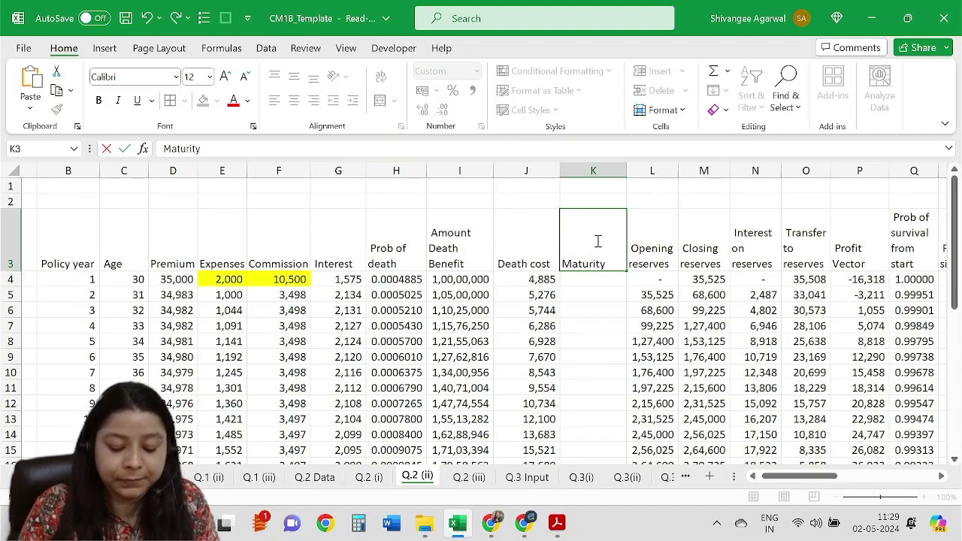
pyautogui.write(' cost')
pyautogui.press('Return')
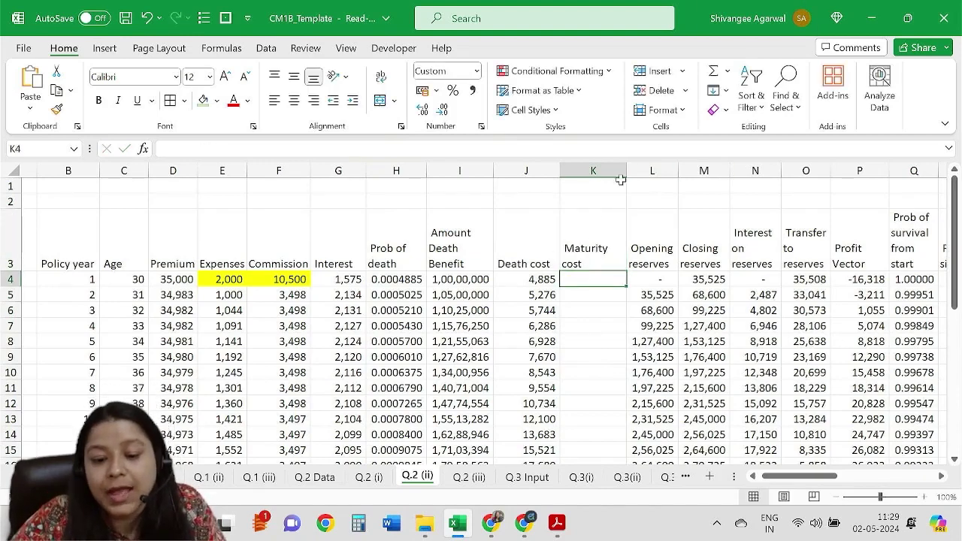
pyautogui.moveTo(626, 171); pyautogui.dragTo(615, 171)
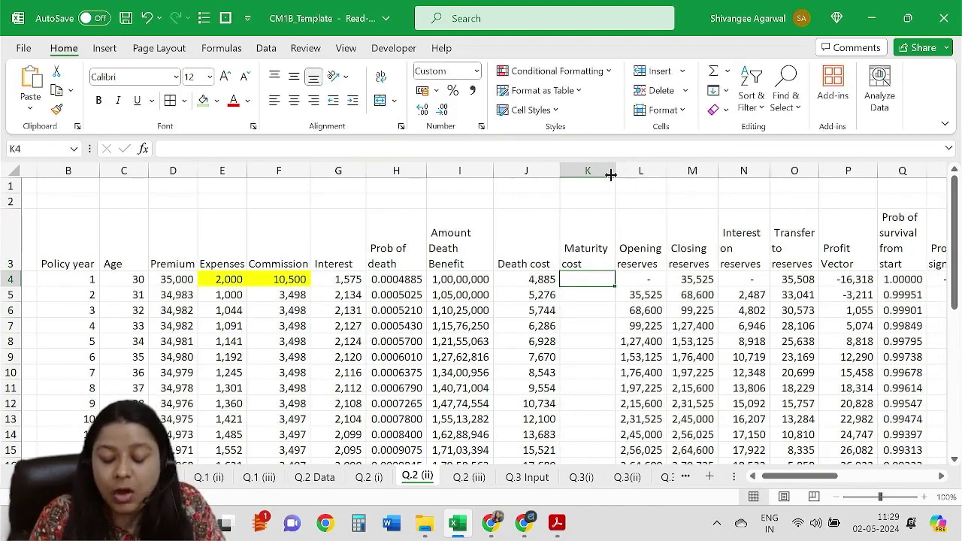
pyautogui.press('Down')
pyautogui.press('Down')
pyautogui.press('Down')
pyautogui.press('Down')
pyautogui.press('Down')
pyautogui.press('Down')
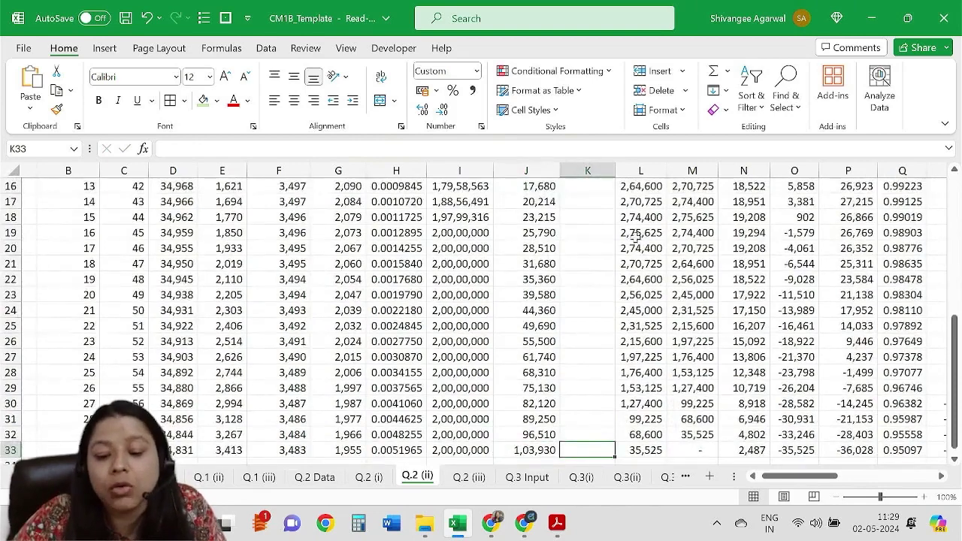
pyautogui.scroll(5, 636, 235)
pyautogui.hscroll(-1, 654, 451)
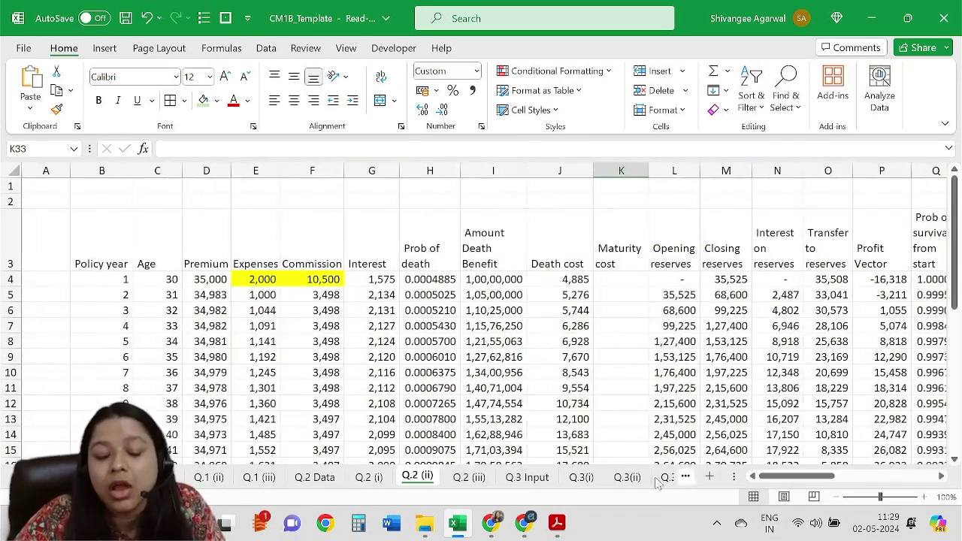
# Put a 'Premium' label in B1 and 35,000 in C1, then open D4's premium formula.
pyautogui.click(95, 188)
pyautogui.write('P')
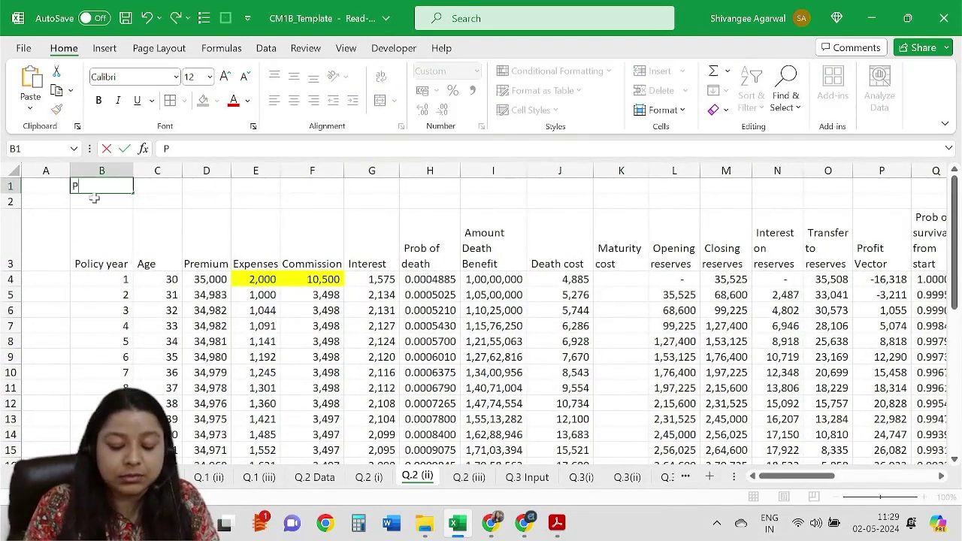
pyautogui.write('remium')
pyautogui.press('Tab')
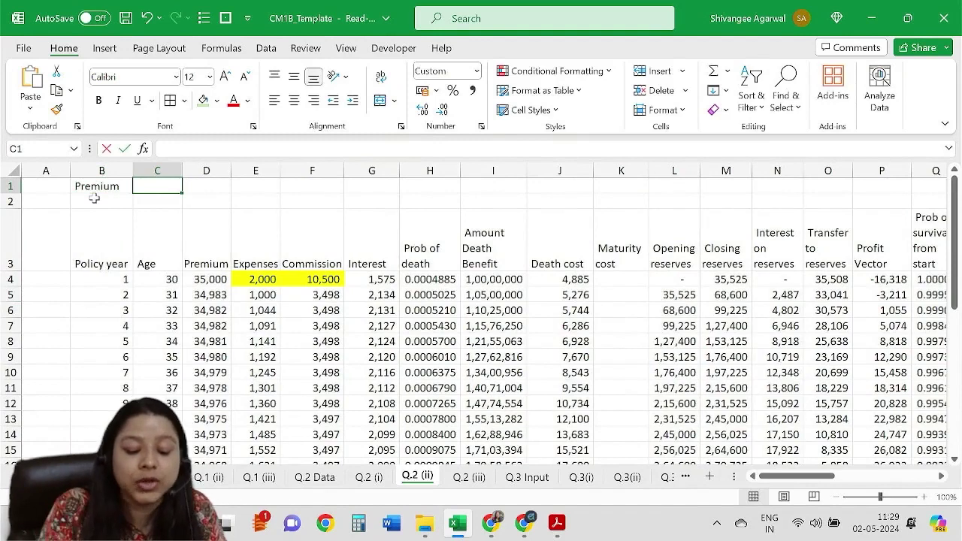
pyautogui.write('35000')
pyautogui.press('Return')
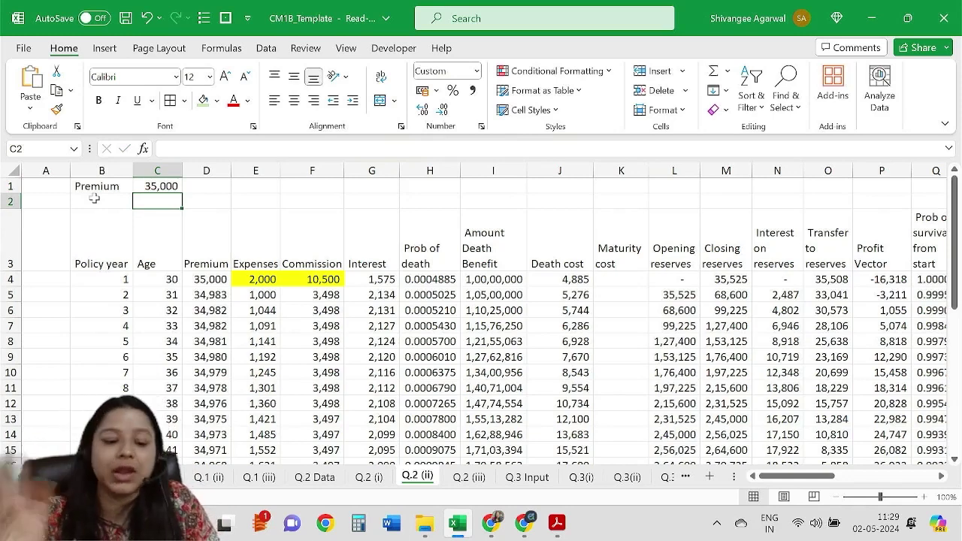
pyautogui.click(204, 282)
pyautogui.doubleClick(205, 281)
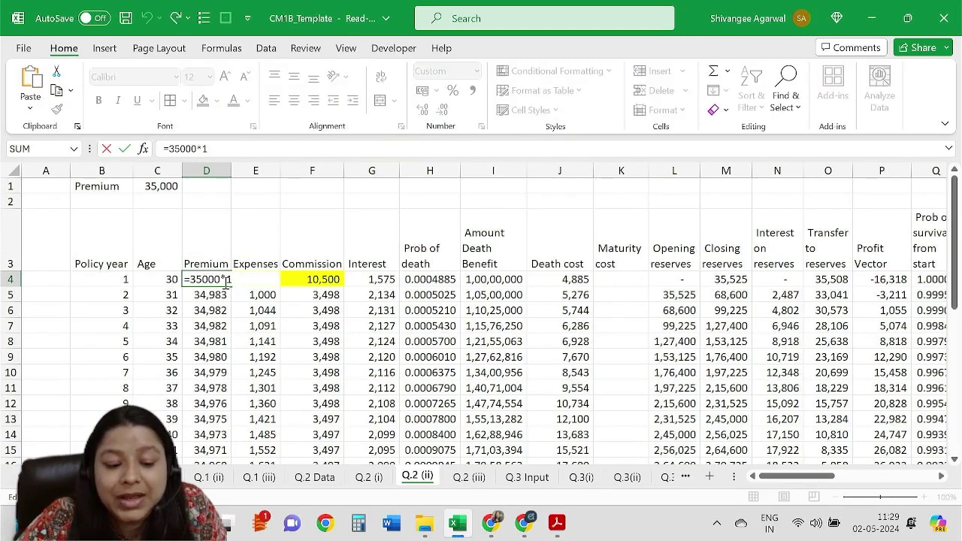
# Replace the hard-coded 35000 in D4's first-year premium with the absolute reference $C$1.
pyautogui.press('BackSpace')
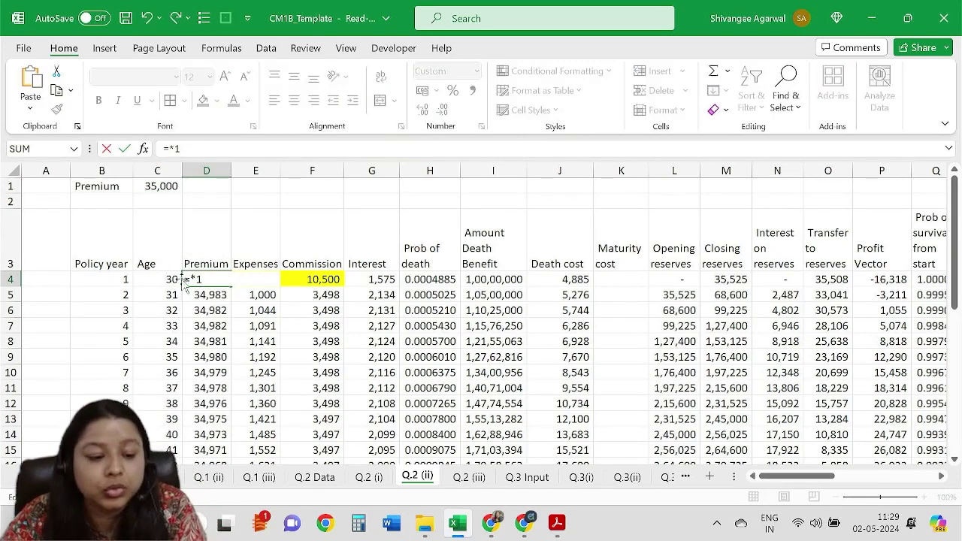
pyautogui.click(163, 187)
pyautogui.press('F4')
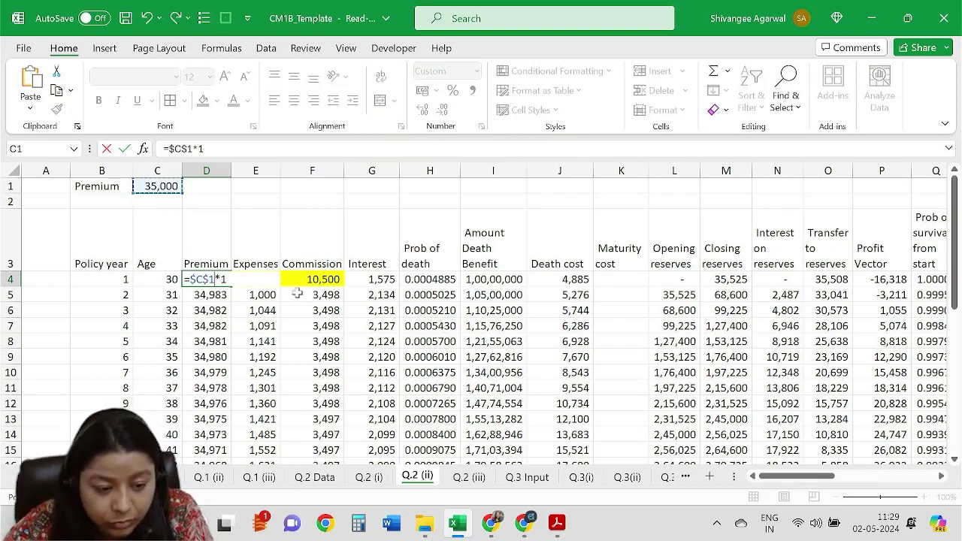
pyautogui.click(207, 296)
# Swap 35000 for C1 in D5's year-two premium formula and fill it down column D.
pyautogui.doubleClick(210, 298)
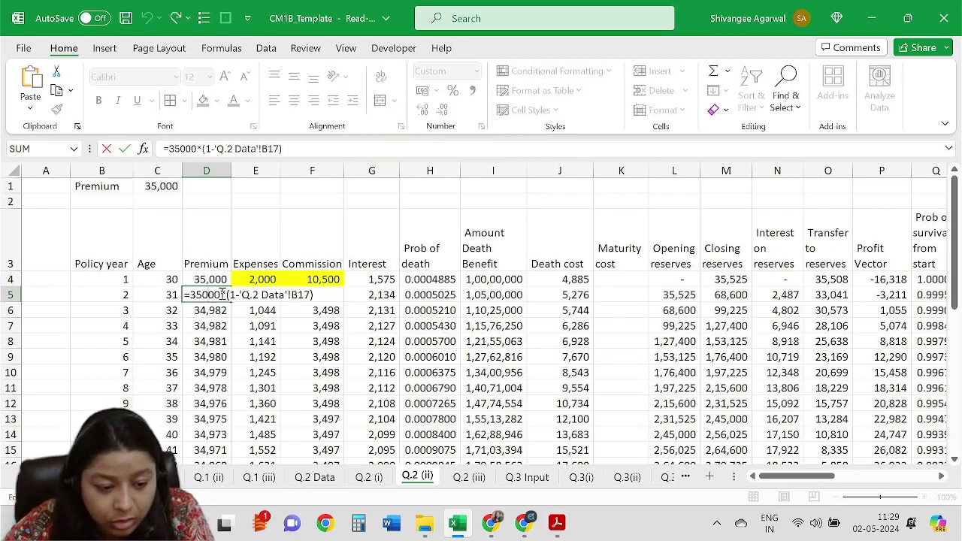
pyautogui.doubleClick(194, 296)
pyautogui.press('Delete')
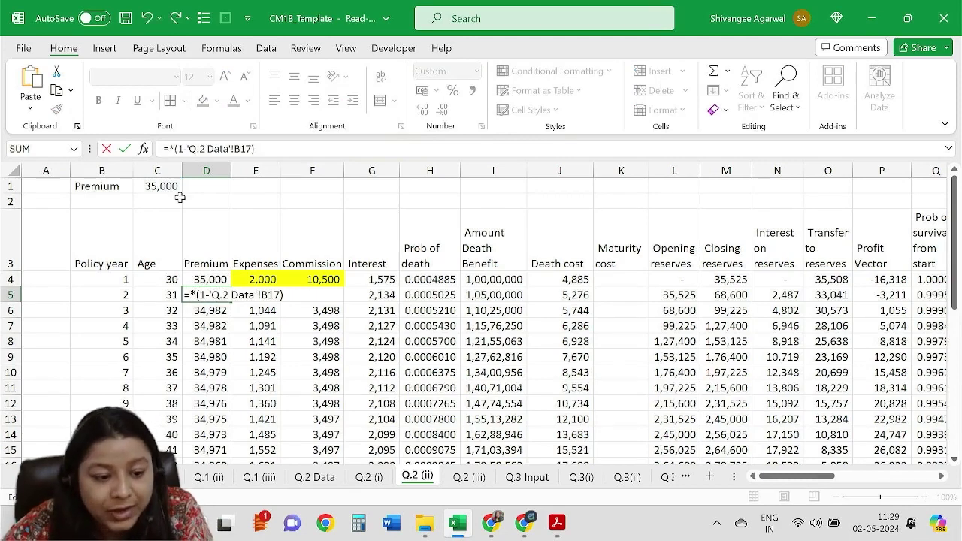
pyautogui.press('Escape')
pyautogui.press('Down')
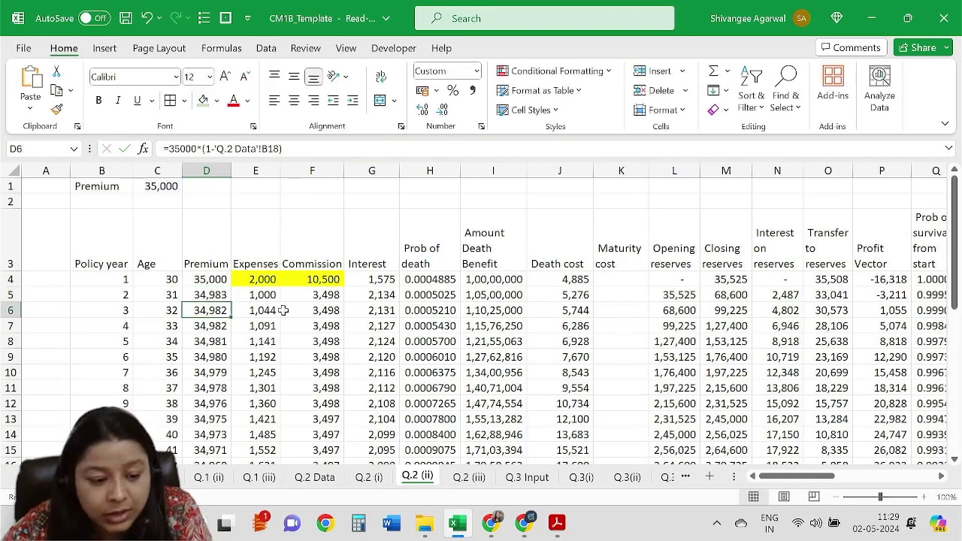
pyautogui.click(220, 296)
pyautogui.doubleClick(231, 301)
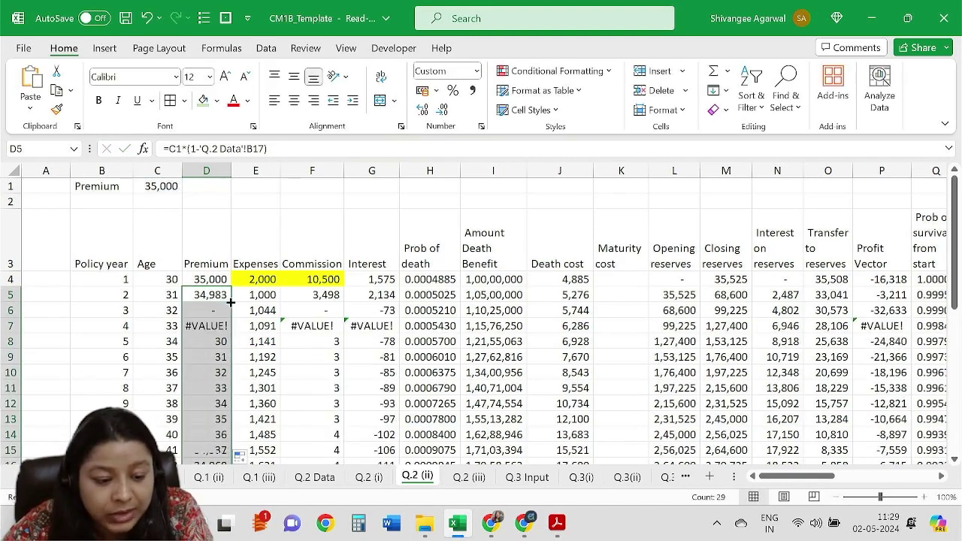
# Make D5's premium reference absolute as $C$1 and refill it down column D.
pyautogui.doubleClick(208, 295)
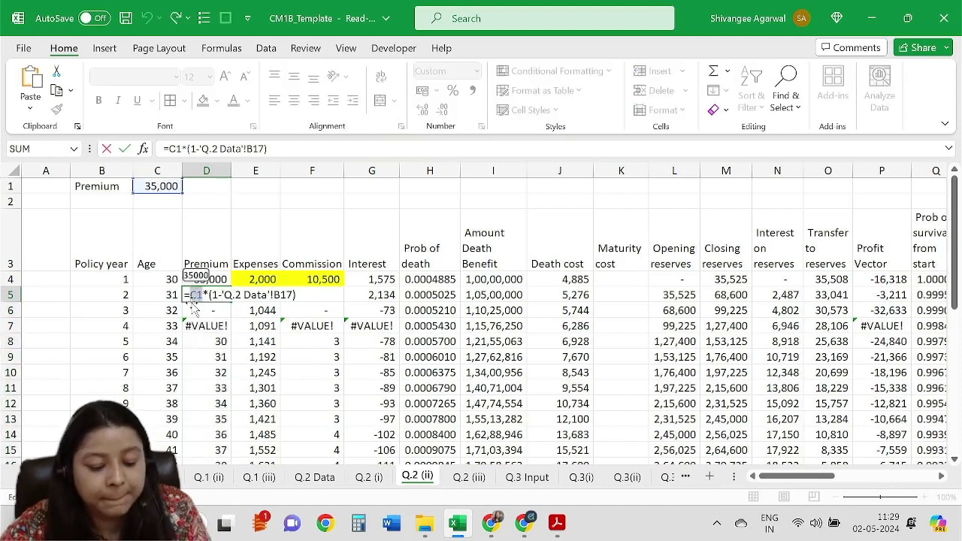
pyautogui.press('F4')
pyautogui.press('Return')
pyautogui.press('Up')
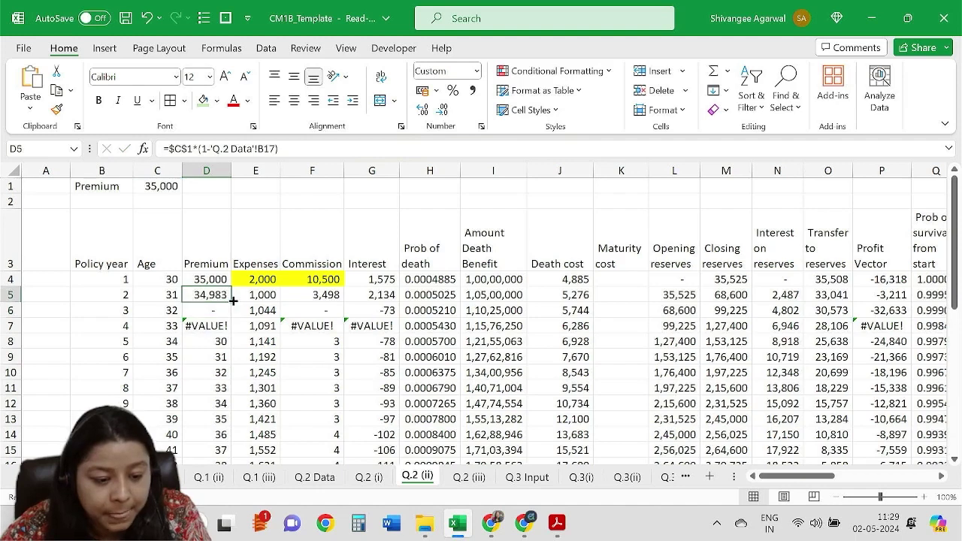
pyautogui.doubleClick(233, 301)
pyautogui.click(249, 295)
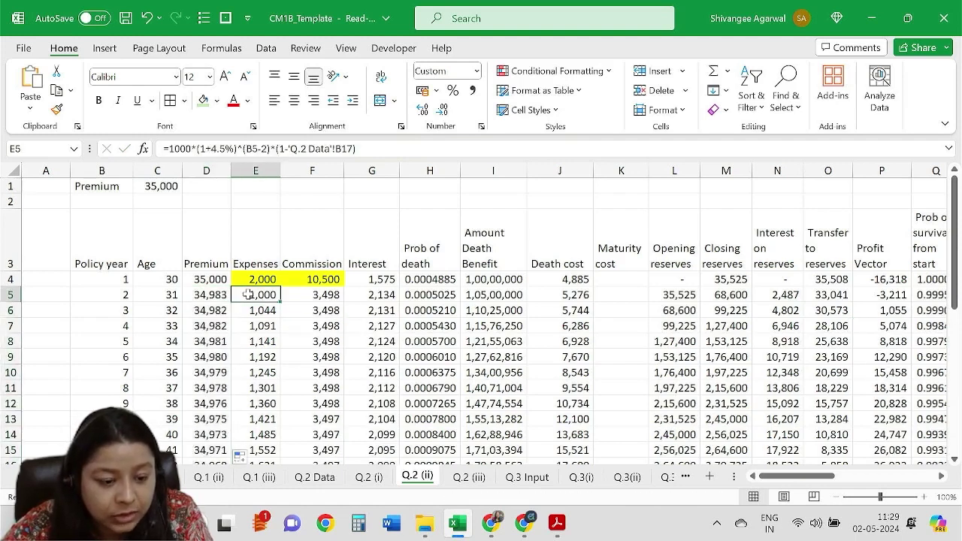
# Review the year-two expenses, commission, interest, death probability, death benefit and death cost formulas.
pyautogui.doubleClick(251, 295)
pyautogui.press('Return')
pyautogui.doubleClick(312, 295)
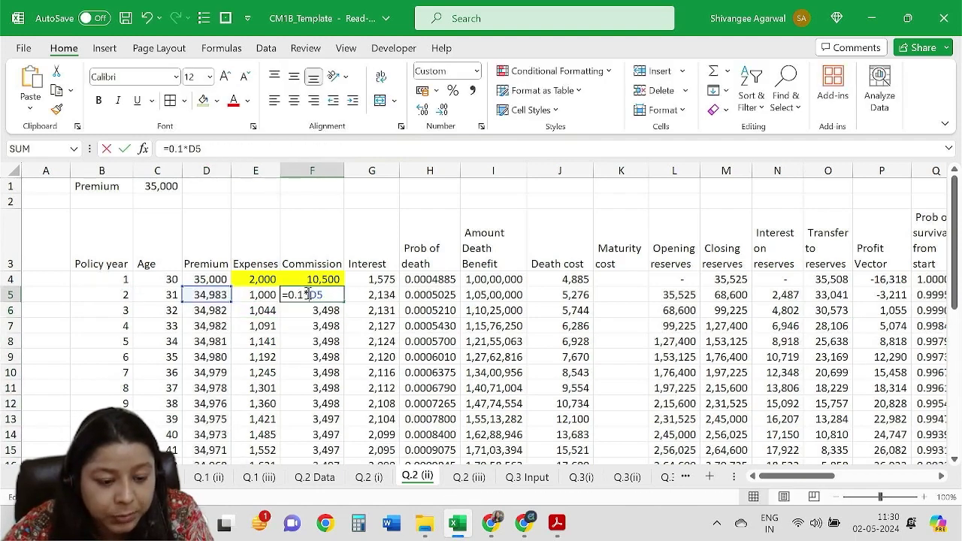
pyautogui.click(372, 295)
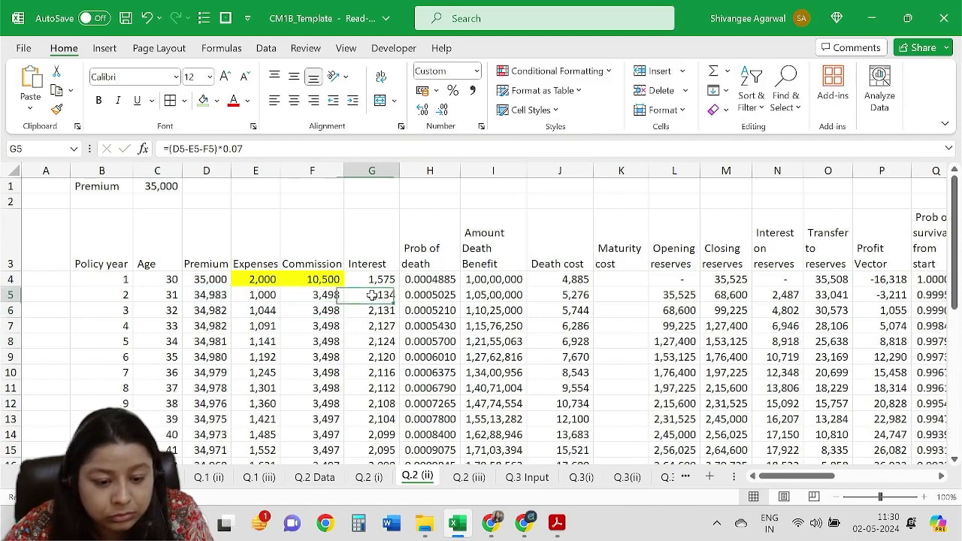
pyautogui.click(425, 296)
pyautogui.click(494, 294)
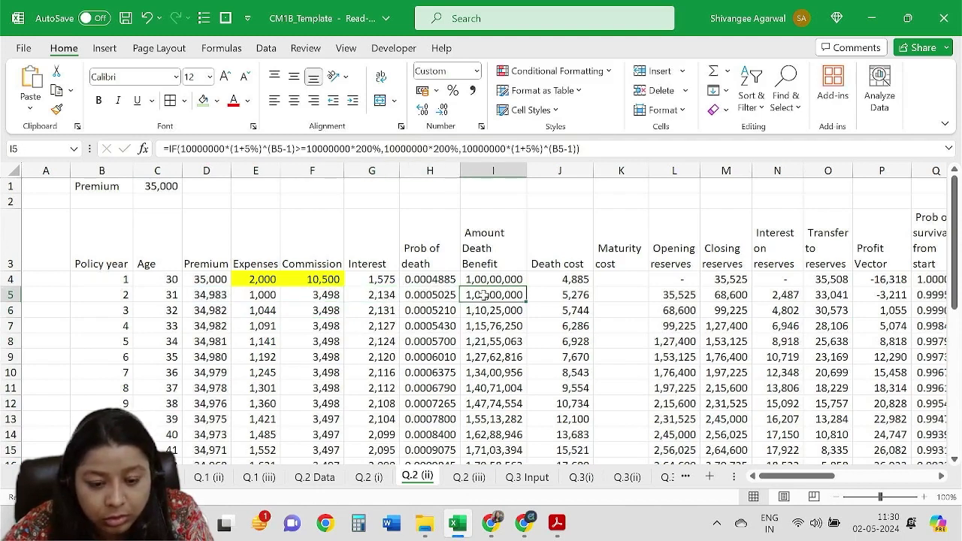
pyautogui.click(558, 298)
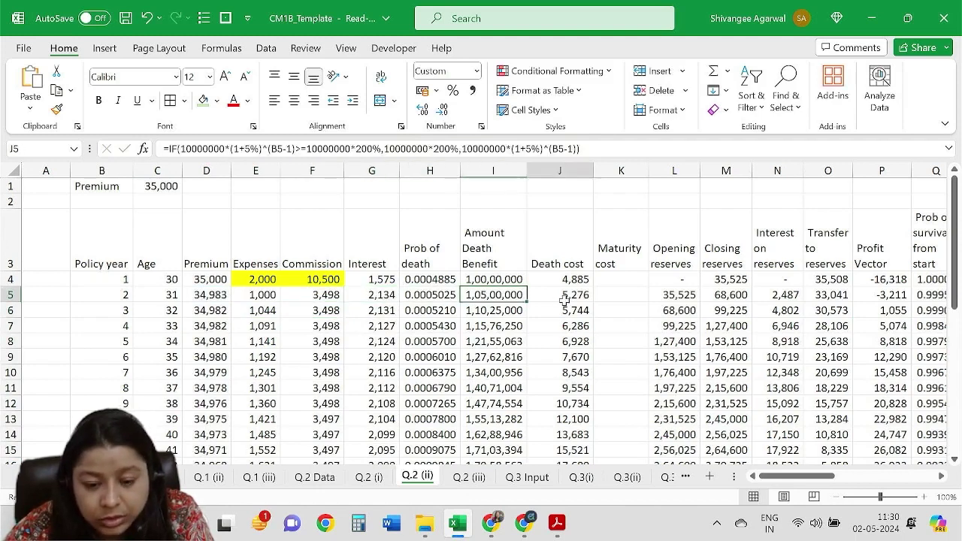
# Replace 35000 in L5's opening-reserves formula with $C$1 and copy it down column L.
pyautogui.doubleClick(679, 299)
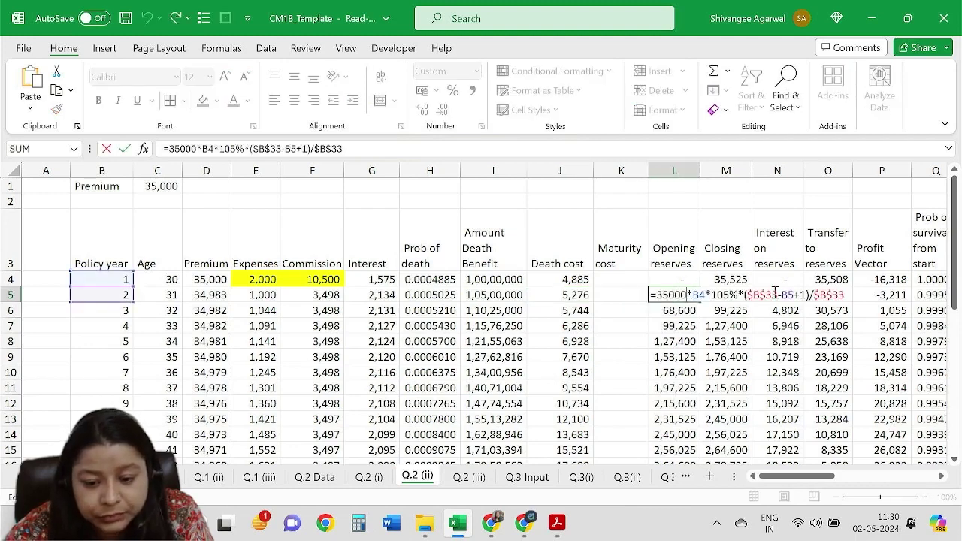
pyautogui.moveTo(687, 292); pyautogui.dragTo(659, 295)
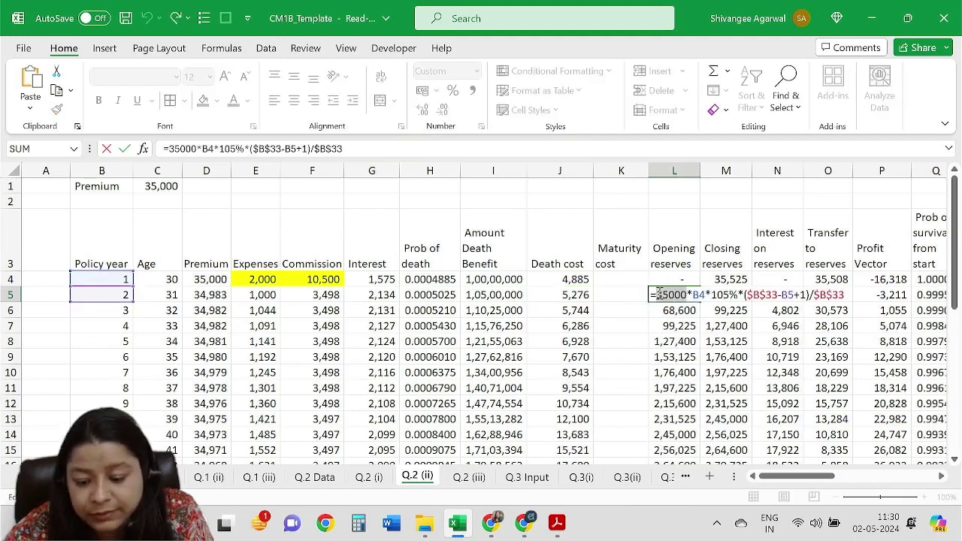
pyautogui.press('BackSpace')
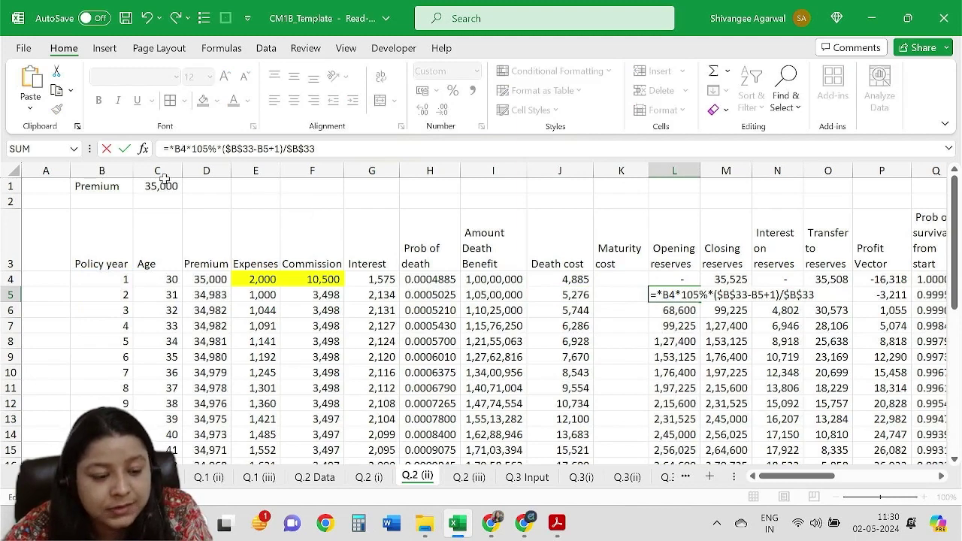
pyautogui.click(164, 182)
pyautogui.press('F4')
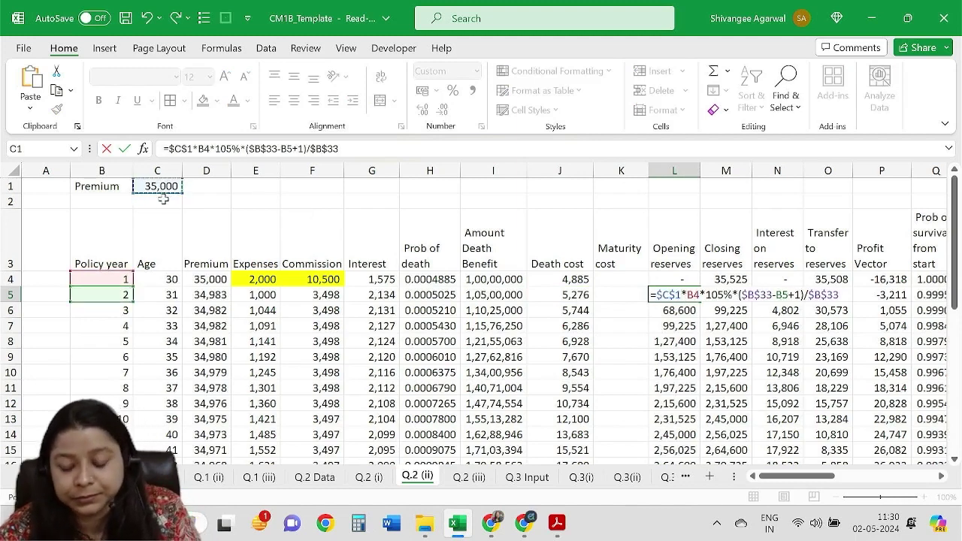
pyautogui.press('Return')
pyautogui.click(690, 294)
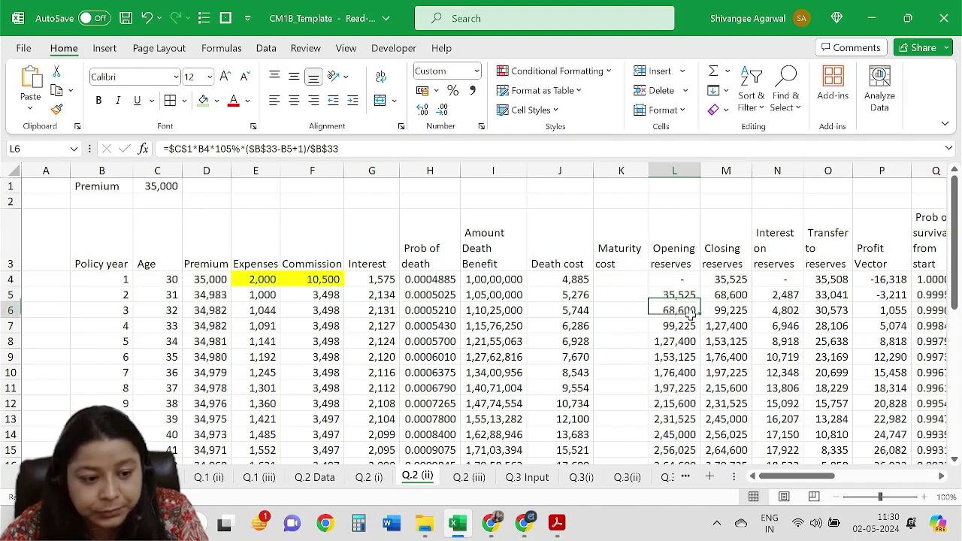
pyautogui.click(690, 314)
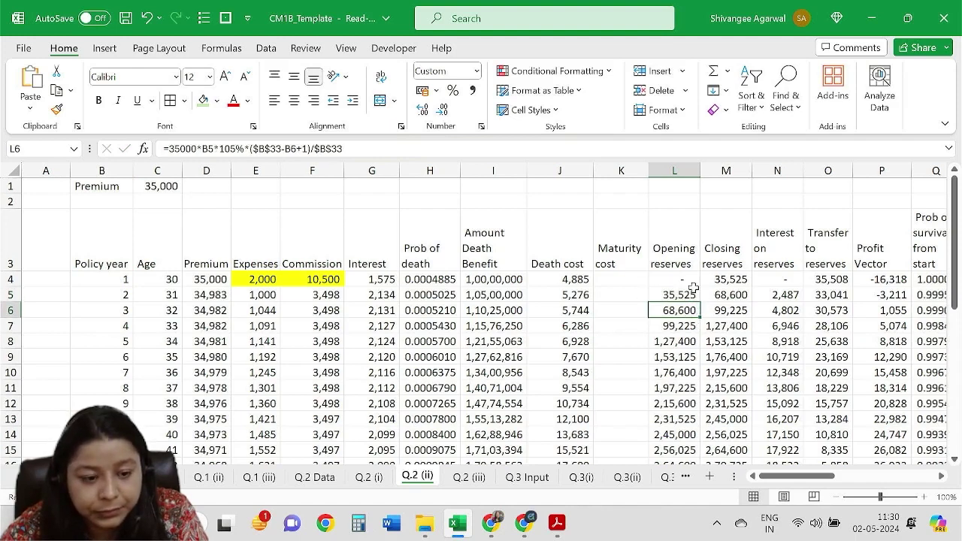
pyautogui.click(694, 290)
pyautogui.doubleClick(704, 302)
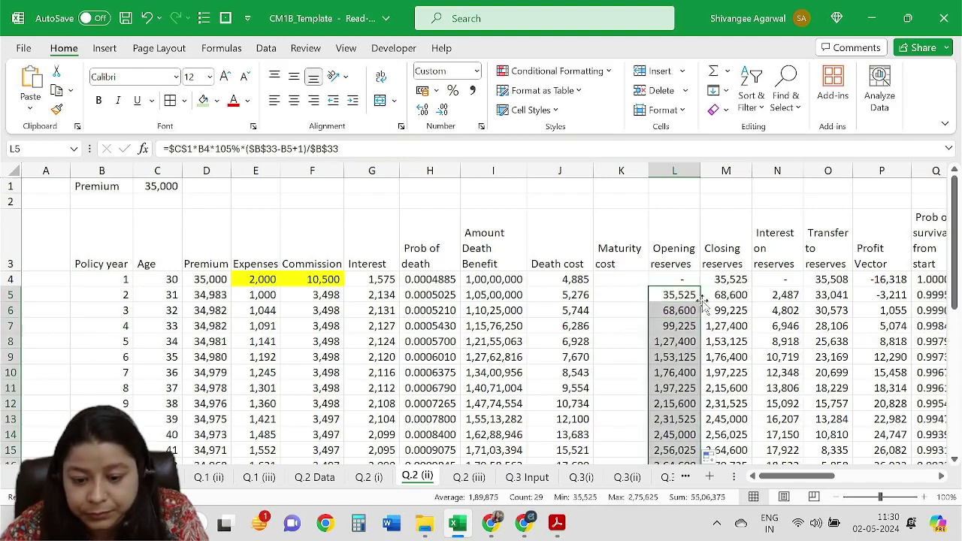
# Check the closing reserves, reserve interest, transfer and profit formulas against the updated reserves.
pyautogui.click(733, 295)
pyautogui.click(776, 294)
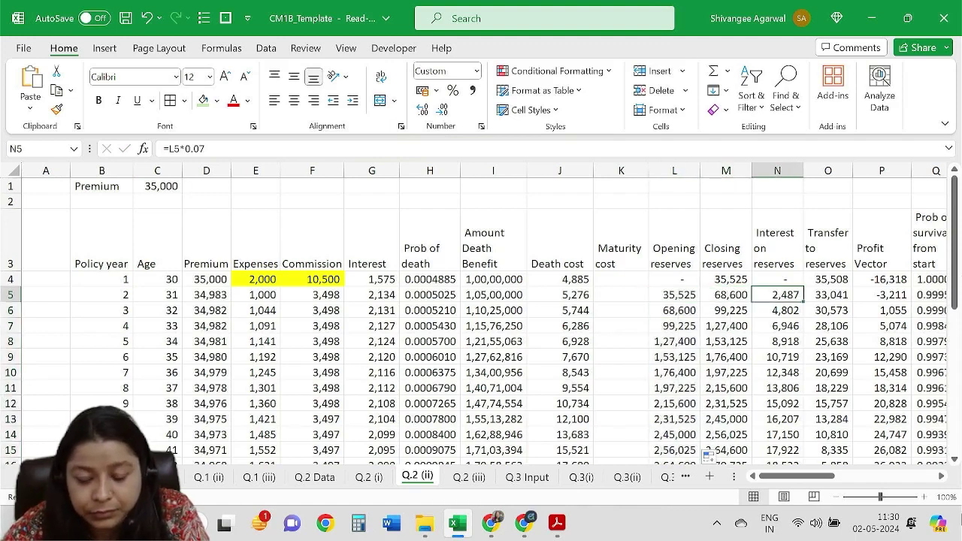
pyautogui.click(836, 295)
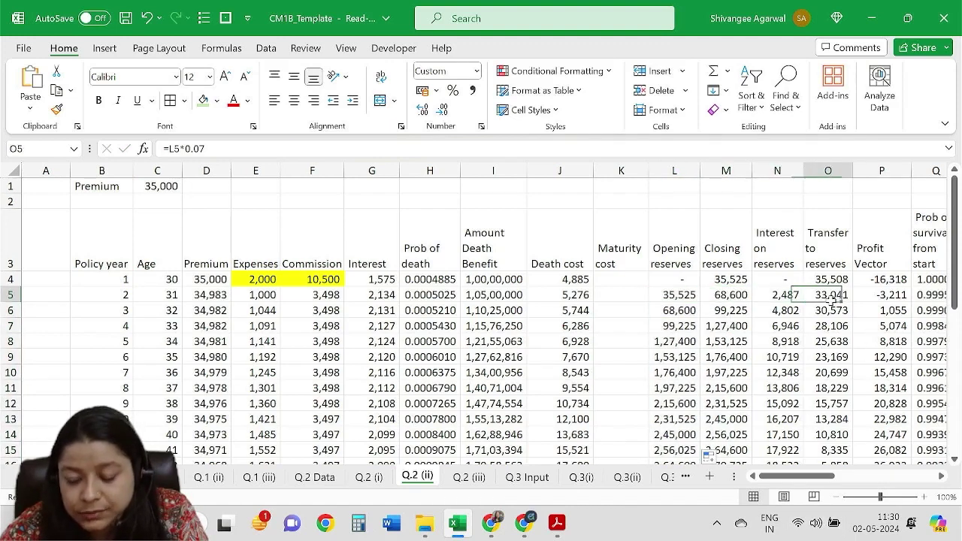
pyautogui.click(891, 295)
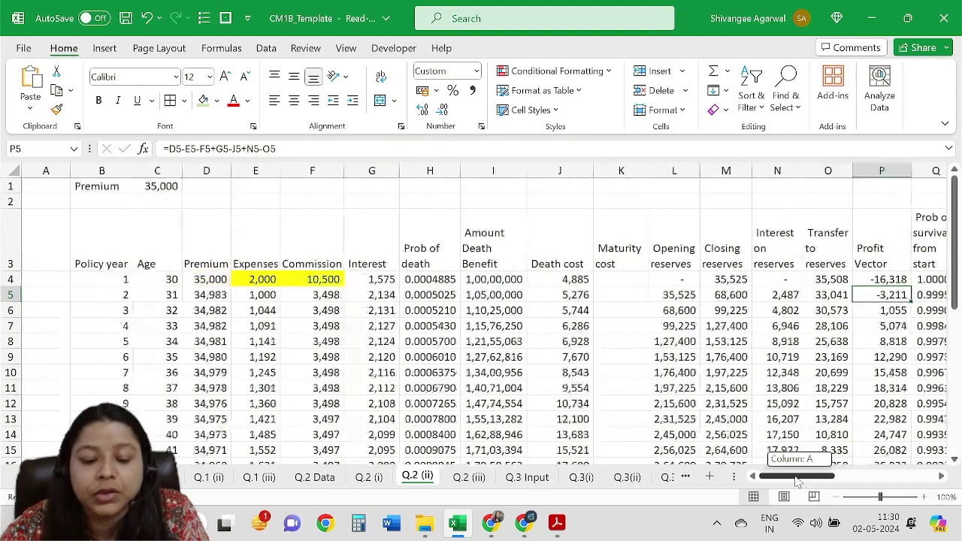
pyautogui.moveTo(804, 481); pyautogui.dragTo(772, 444)
pyautogui.click(679, 296)
pyautogui.click(706, 310)
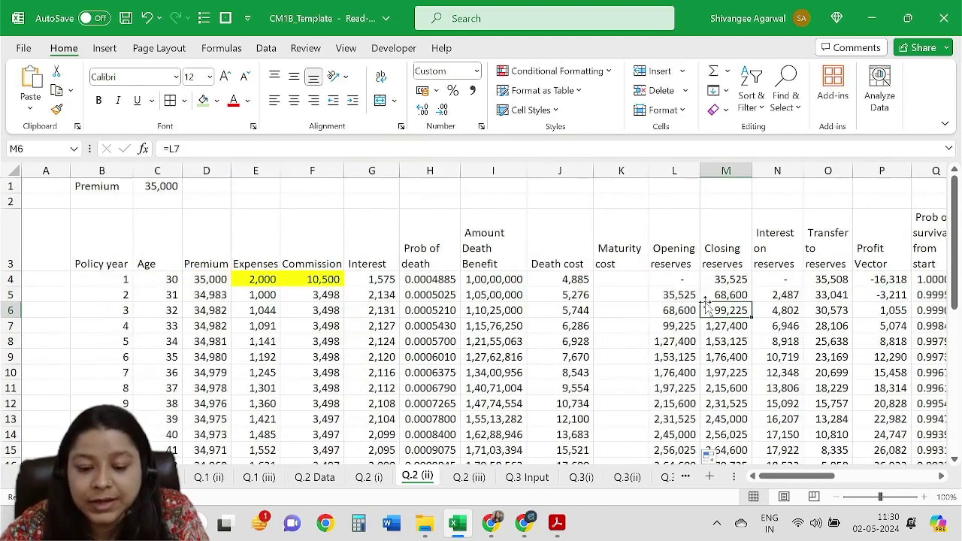
pyautogui.click(690, 298)
pyautogui.hotkey('ctrl', 'shift', 'Down')
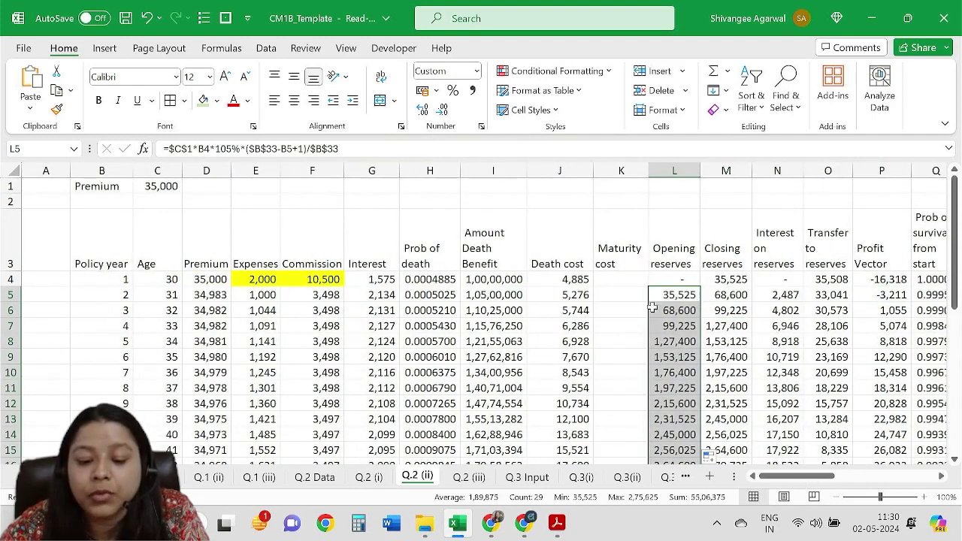
pyautogui.click(564, 310)
pyautogui.scroll(-1, 556, 319)
# Begin K33's maturity cost formula as =$C$1*30*(.
pyautogui.press('Right')
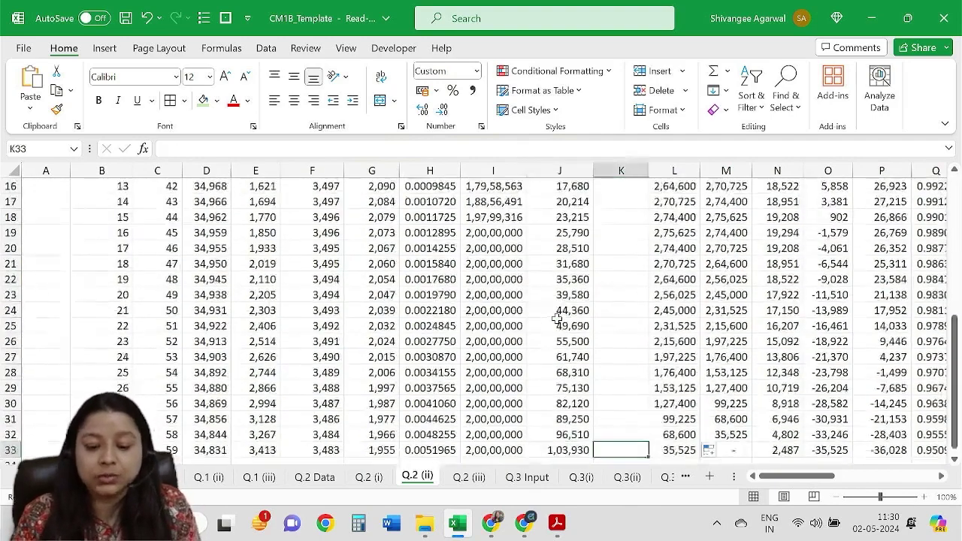
pyautogui.write('=')
pyautogui.hotkey('ctrl', 'Up')
pyautogui.hotkey('ctrl', 'Up')
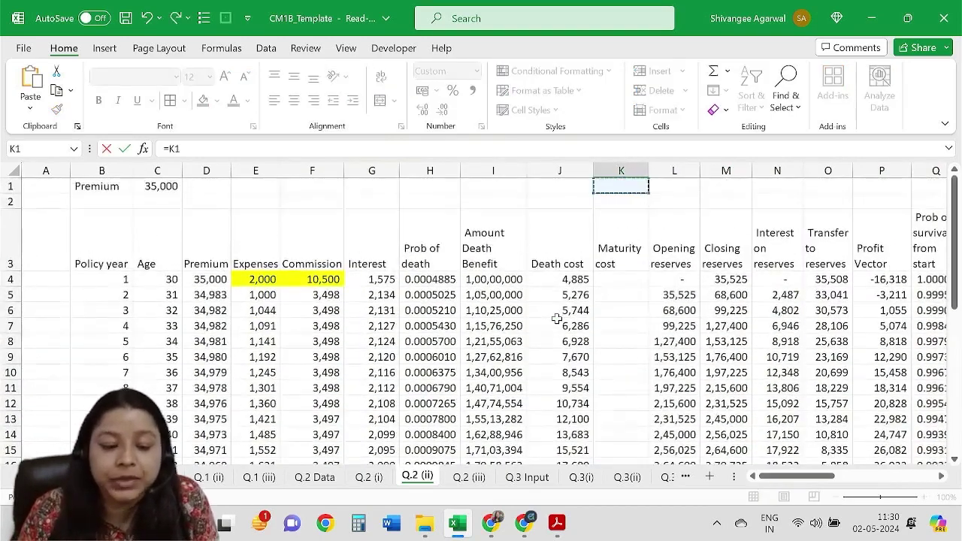
pyautogui.hotkey('ctrl', 'Left')
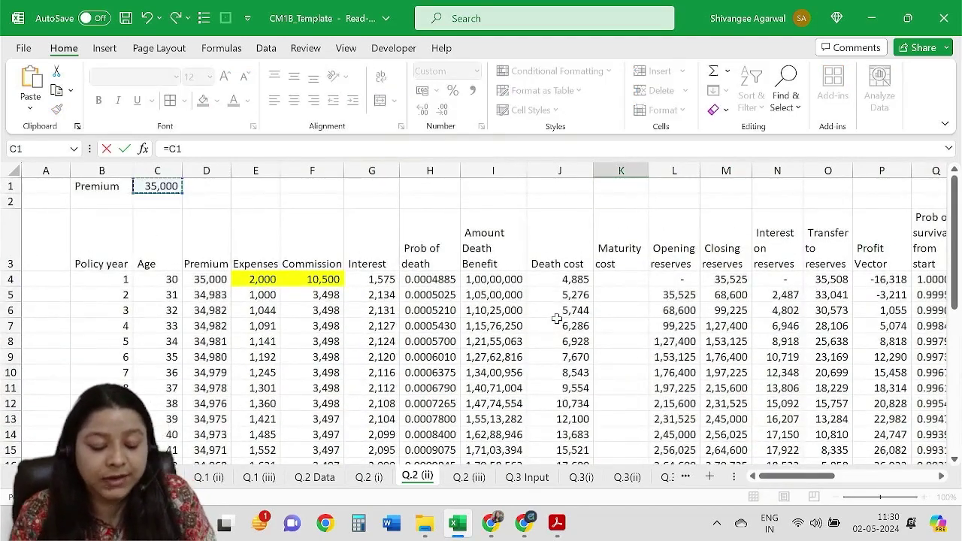
pyautogui.press('F4')
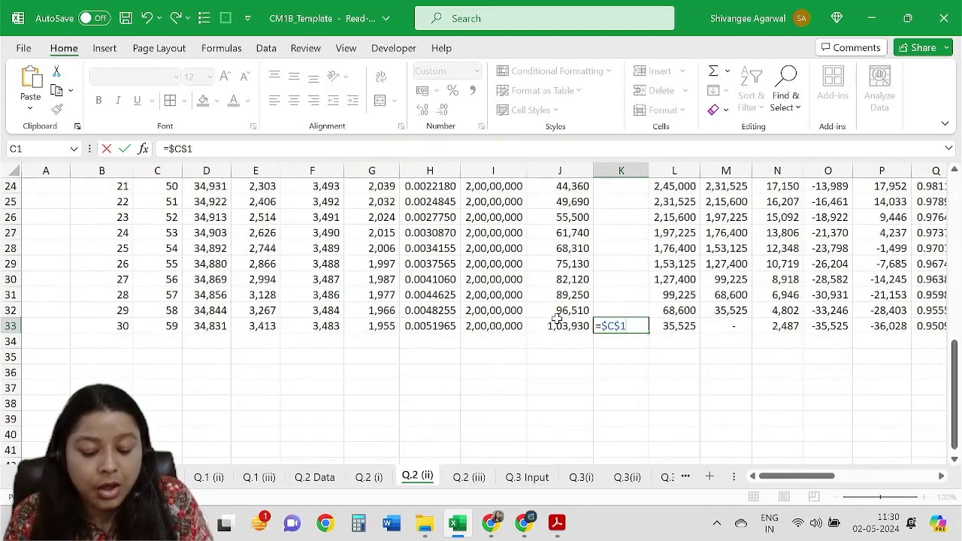
pyautogui.write('*30')
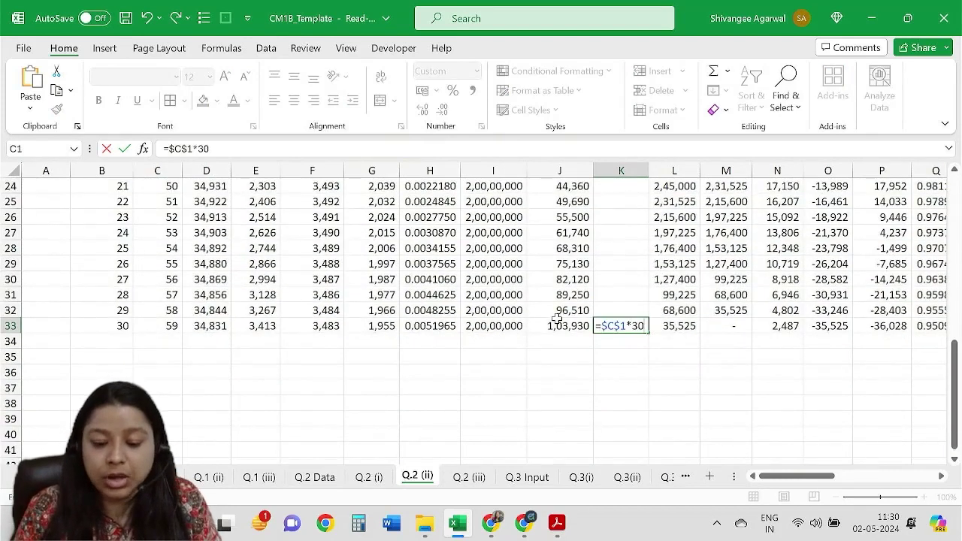
pyautogui.write('*')
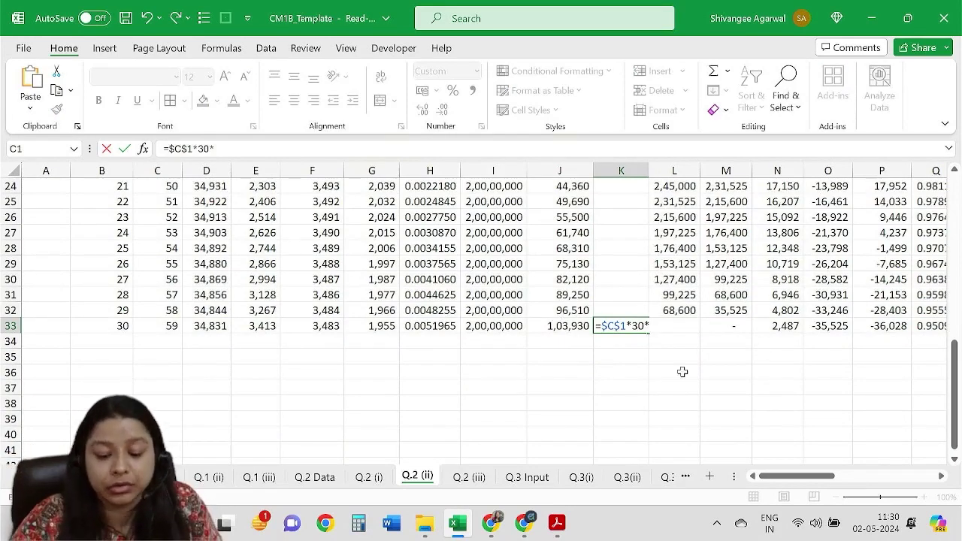
pyautogui.write('(1-')
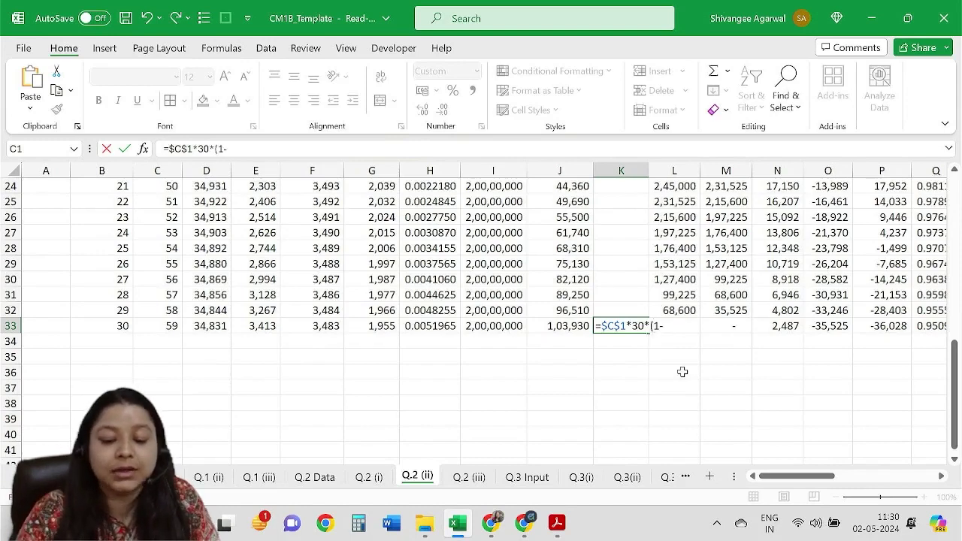
# Complete it with 1-'Q.2 Data'!B46, the age-59 value, and commit the formula.
pyautogui.scroll(1, 683, 372)
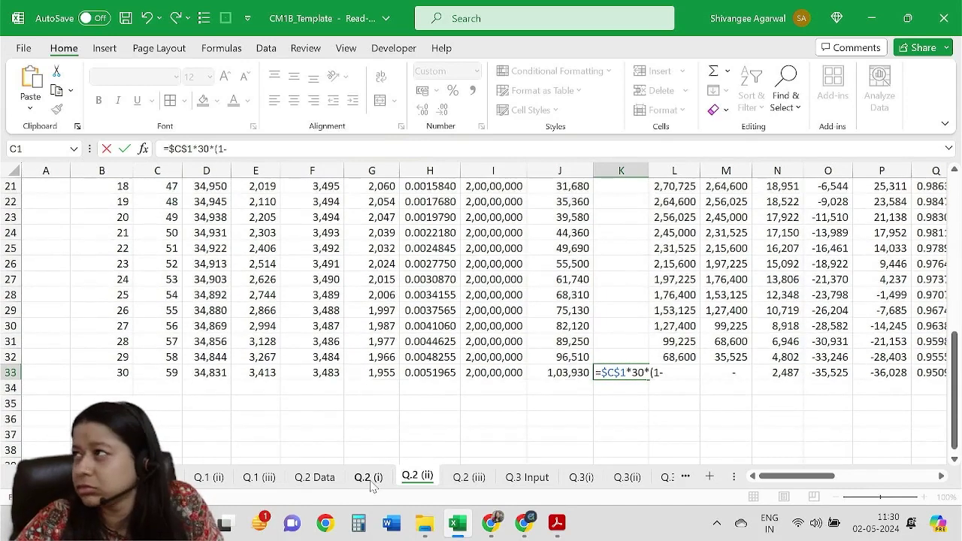
pyautogui.click(370, 480)
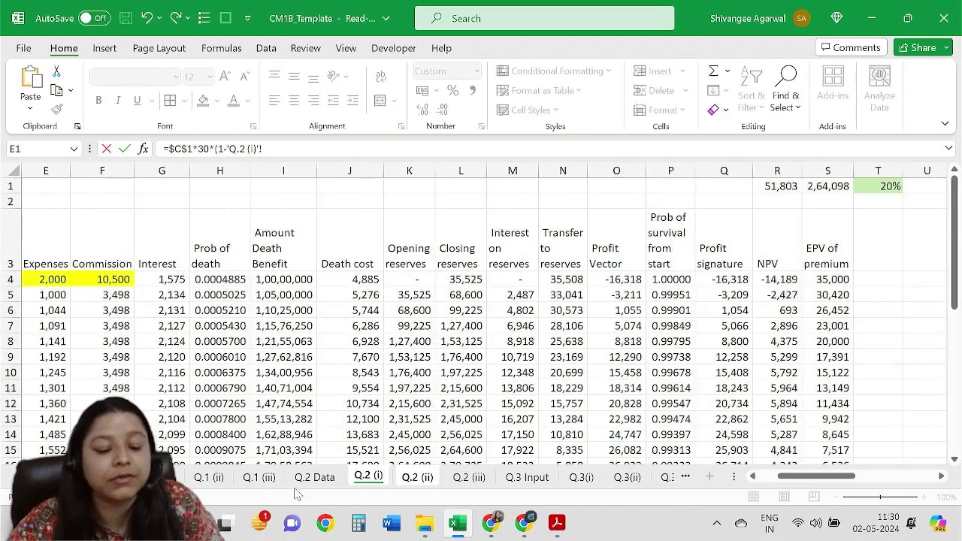
pyautogui.click(314, 476)
pyautogui.scroll(-2, 78, 406)
pyautogui.scroll(-2, 78, 406)
pyautogui.scroll(-1, 77, 407)
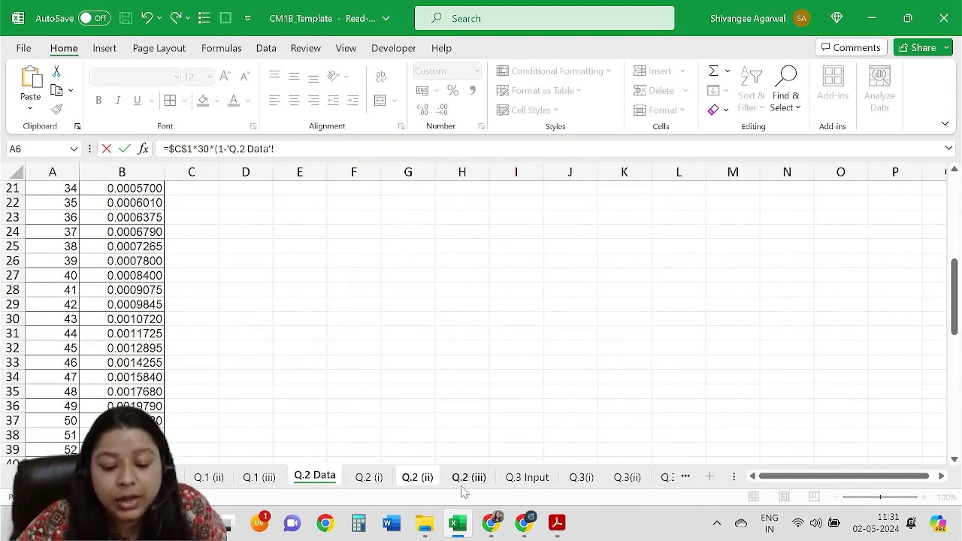
pyautogui.click(426, 480)
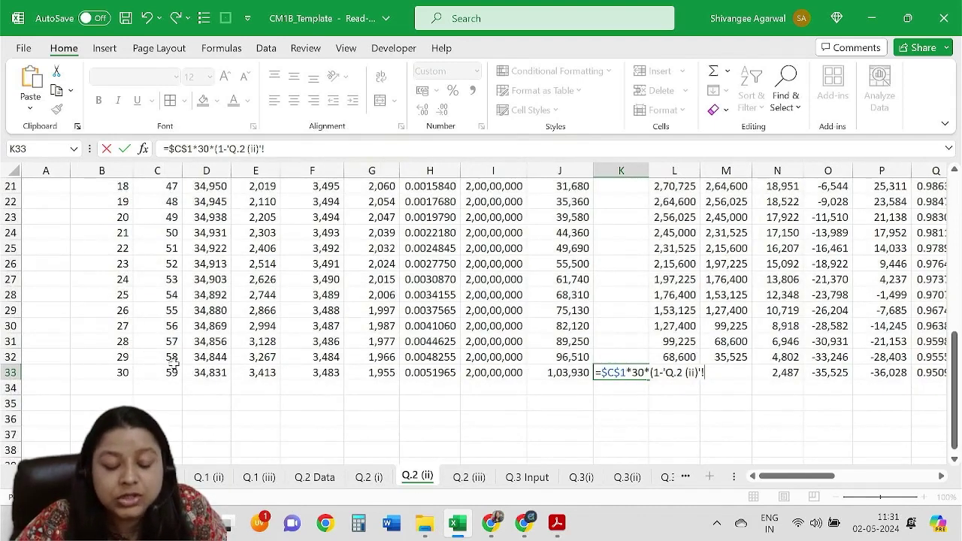
pyautogui.click(321, 479)
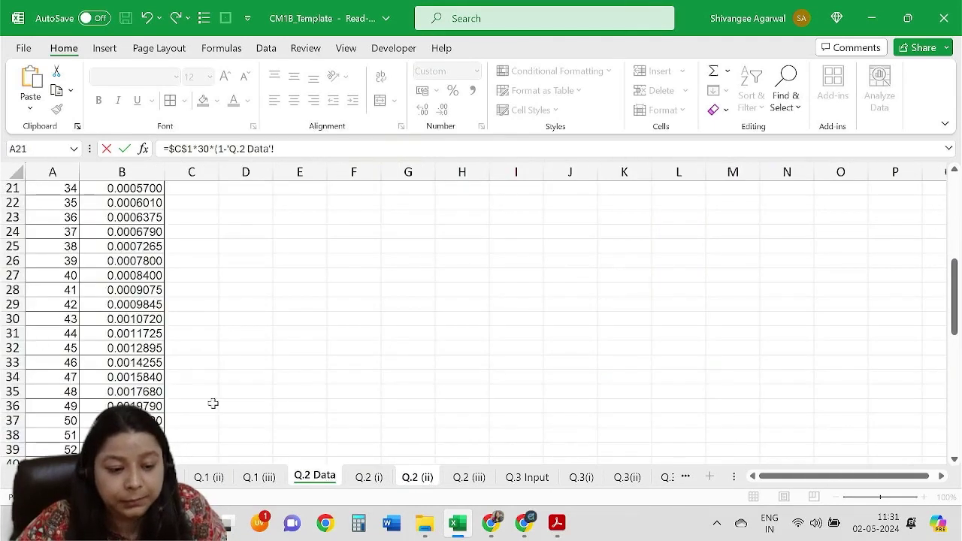
pyautogui.scroll(-1, 110, 349)
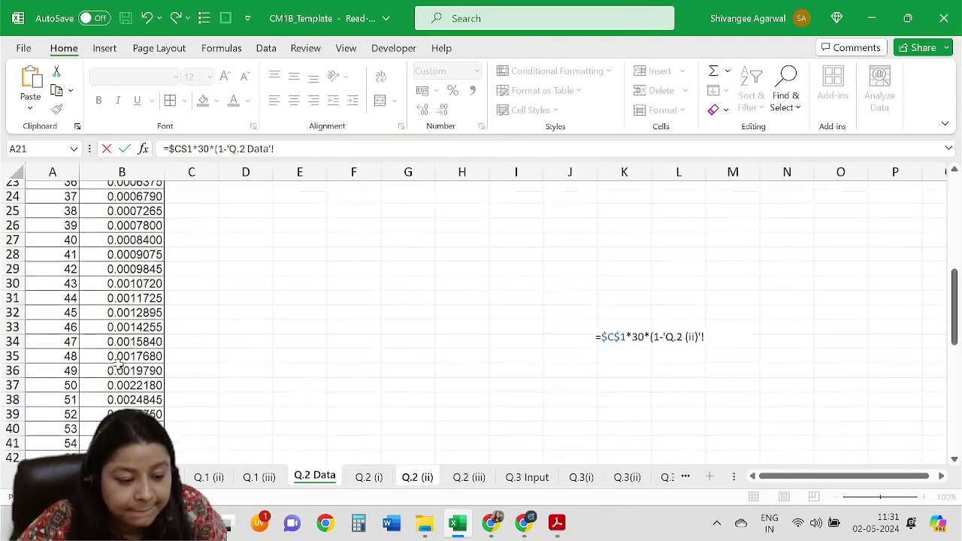
pyautogui.scroll(-1, 113, 376)
pyautogui.scroll(-1, 115, 406)
pyautogui.click(122, 420)
pyautogui.write(')')
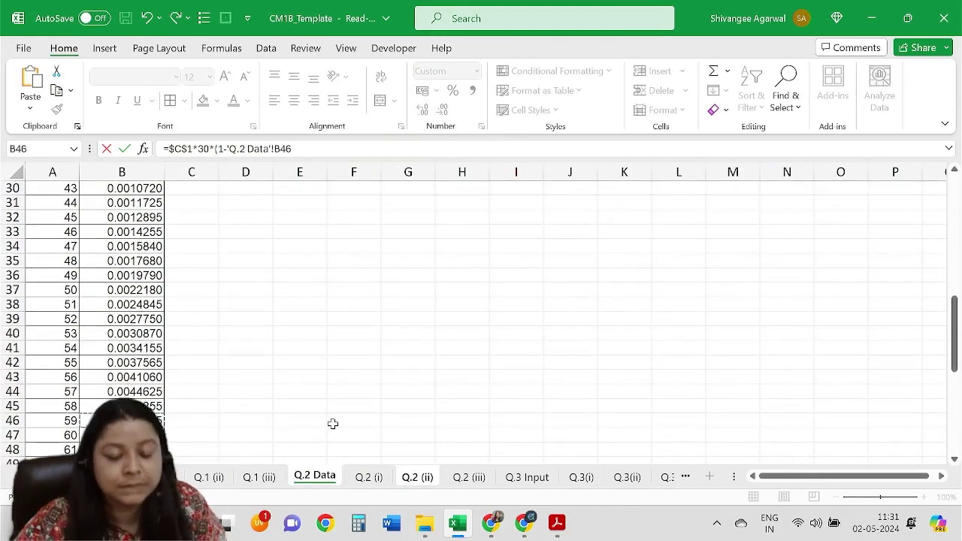
pyautogui.press('Return')
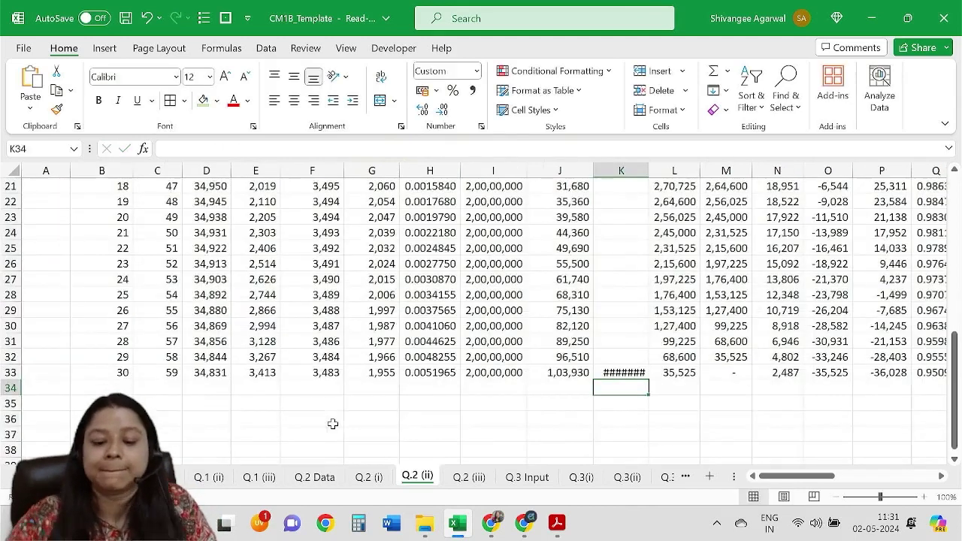
# Autofit column K and confirm K33 shows 10,44,544.
pyautogui.doubleClick(649, 171)
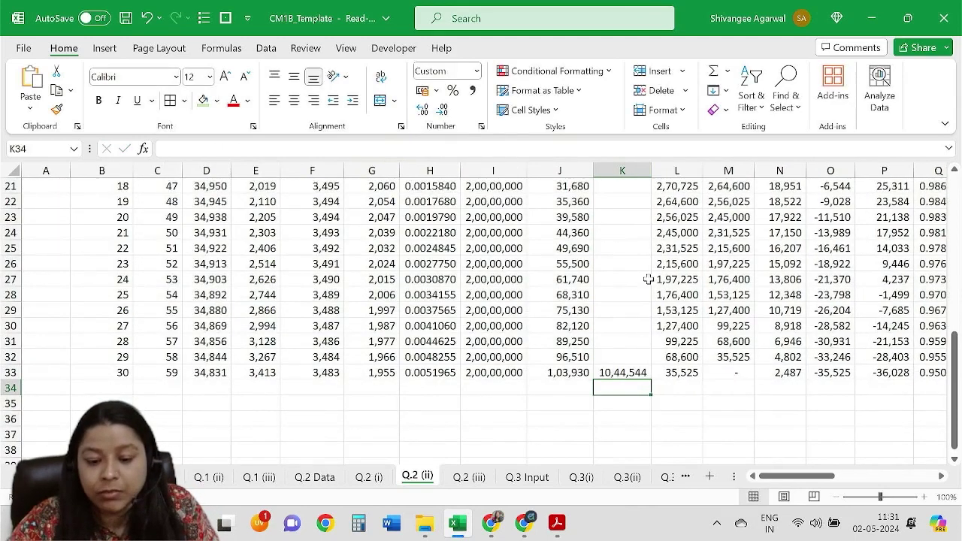
pyautogui.click(627, 370)
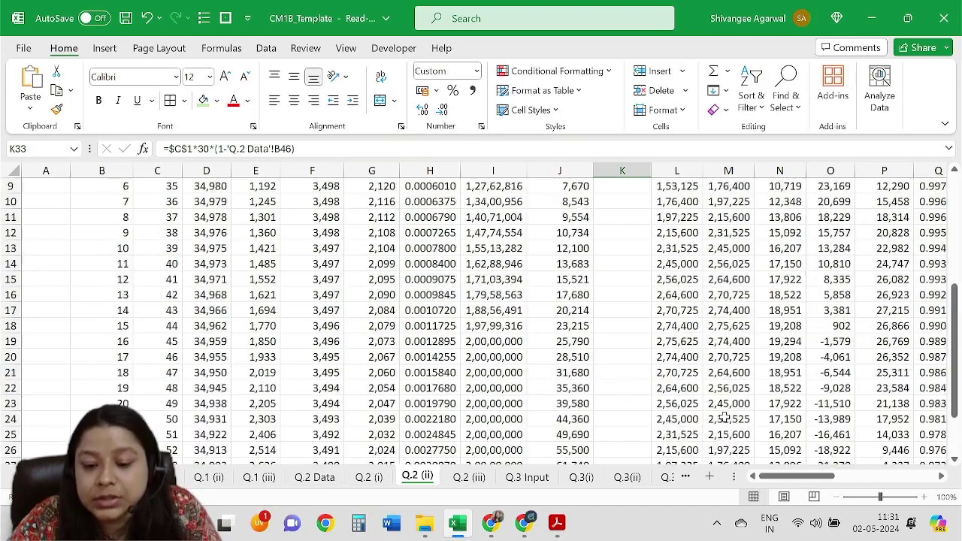
pyautogui.scroll(4, 724, 415)
pyautogui.scroll(3, 741, 406)
pyautogui.moveTo(790, 476); pyautogui.dragTo(812, 476)
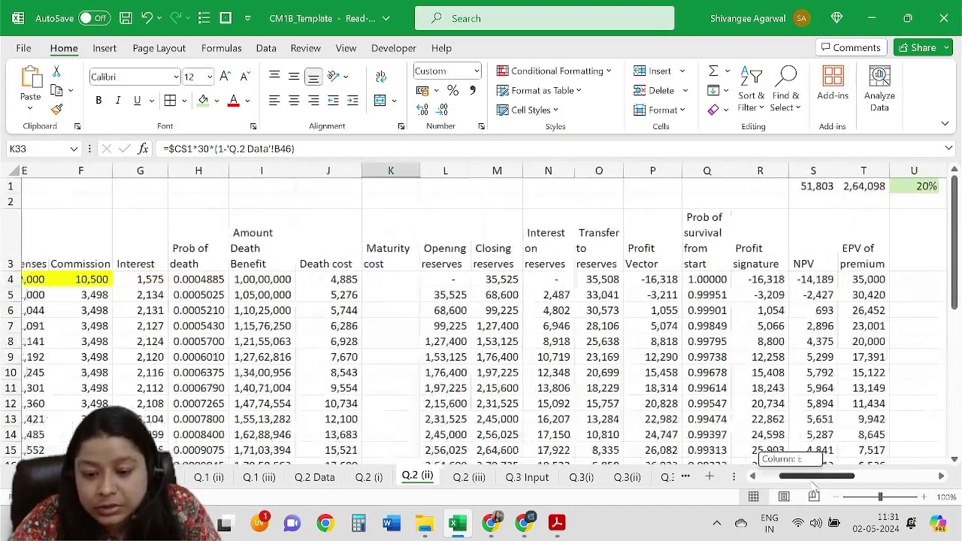
# Append -K4 to P4's profit vector formula and fill it down column P.
pyautogui.doubleClick(641, 287)
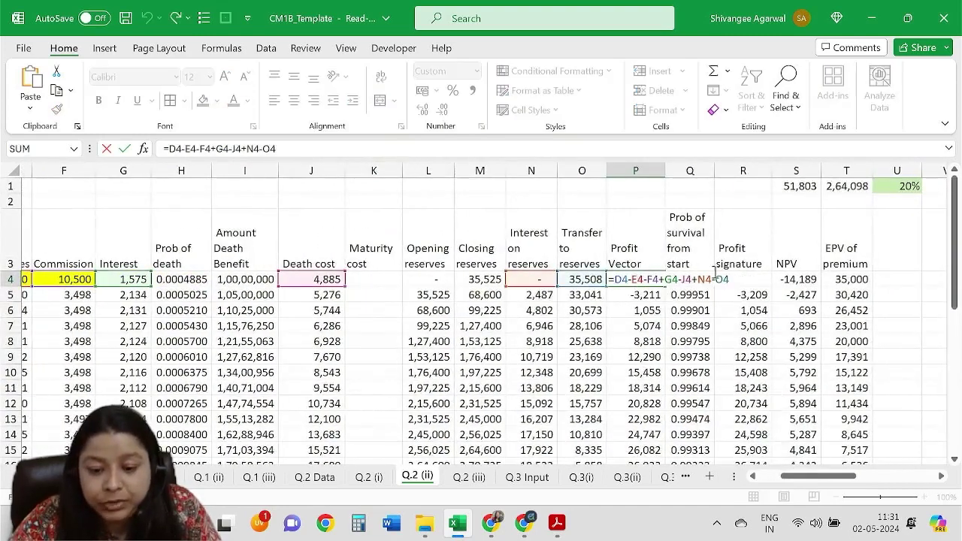
pyautogui.write('-')
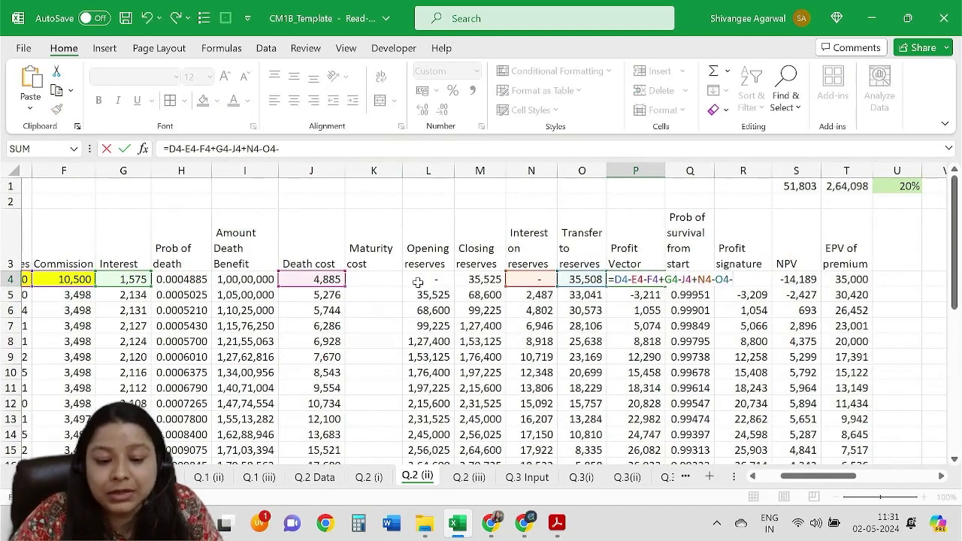
pyautogui.click(386, 282)
pyautogui.press('Return')
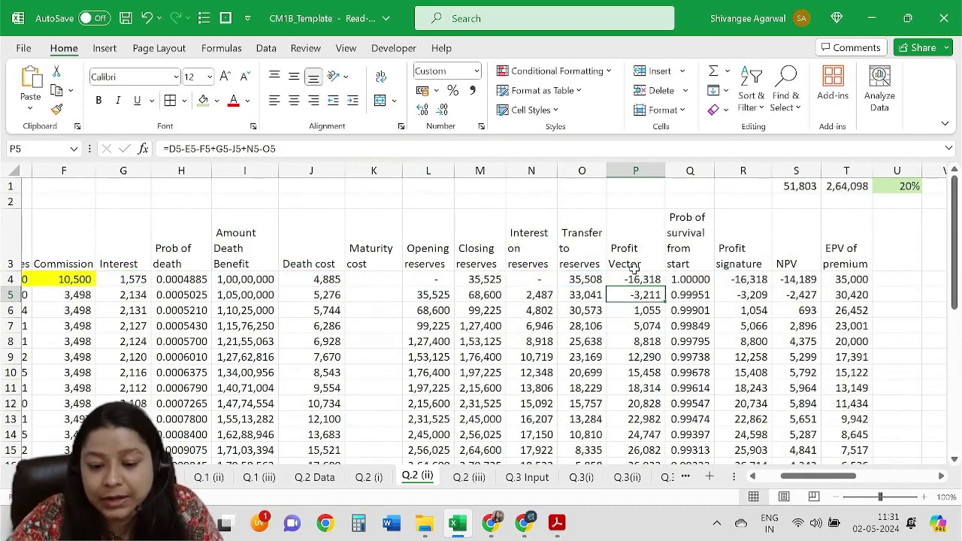
pyautogui.click(654, 280)
pyautogui.doubleClick(665, 286)
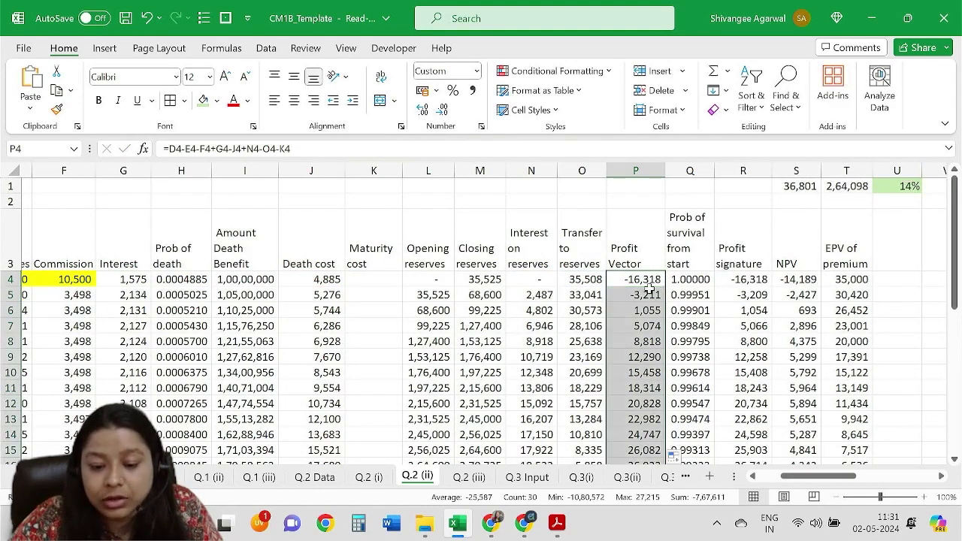
pyautogui.scroll(-4, 661, 316)
pyautogui.scroll(-5, 661, 316)
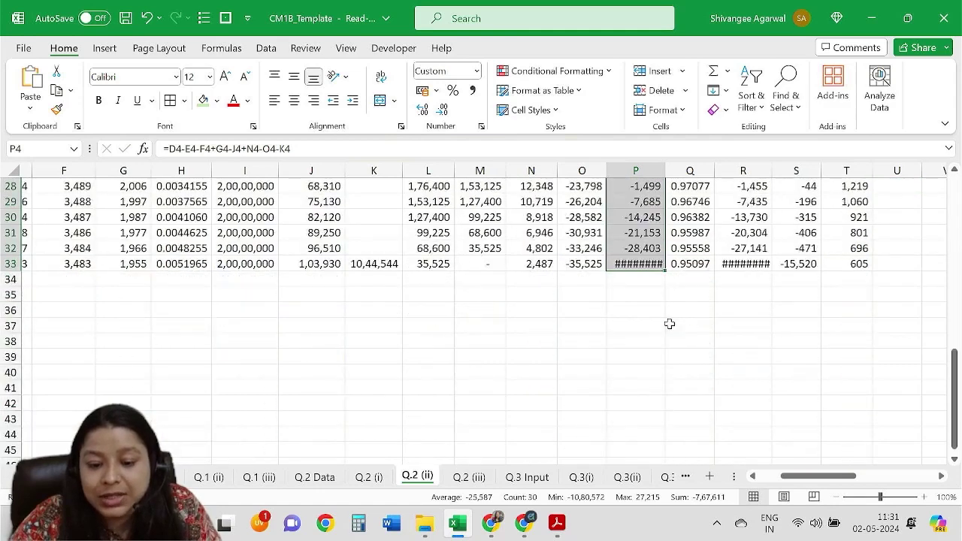
# Autofit columns P and R and check the U1 profit margin now reads 14%.
pyautogui.doubleClick(665, 171)
pyautogui.click(651, 264)
pyautogui.scroll(2, 696, 265)
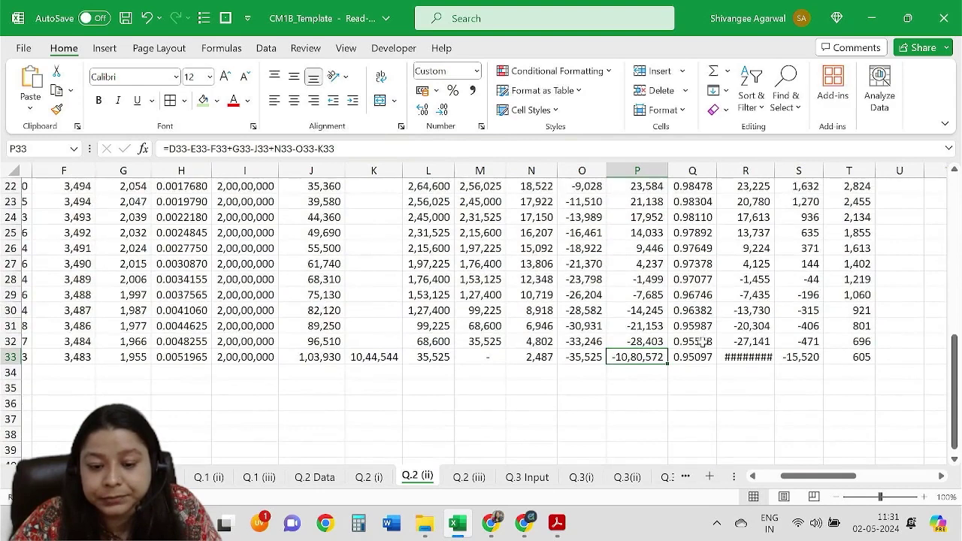
pyautogui.click(773, 181)
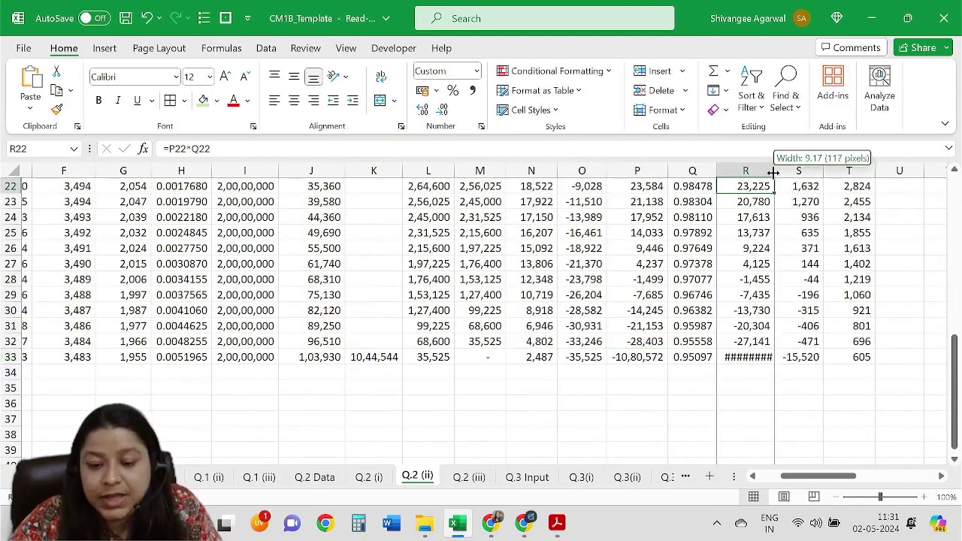
pyautogui.doubleClick(776, 171)
pyautogui.scroll(4, 828, 352)
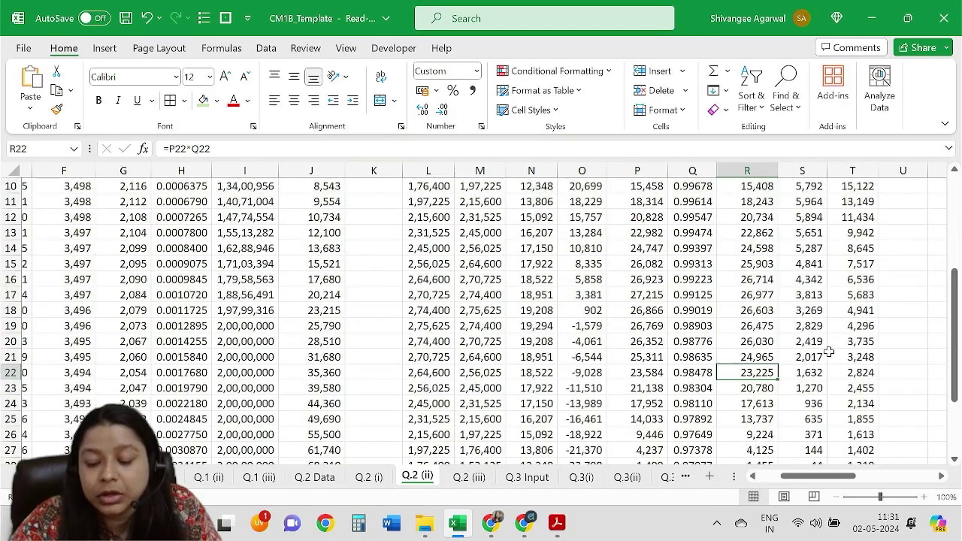
pyautogui.scroll(3, 828, 352)
pyautogui.click(914, 186)
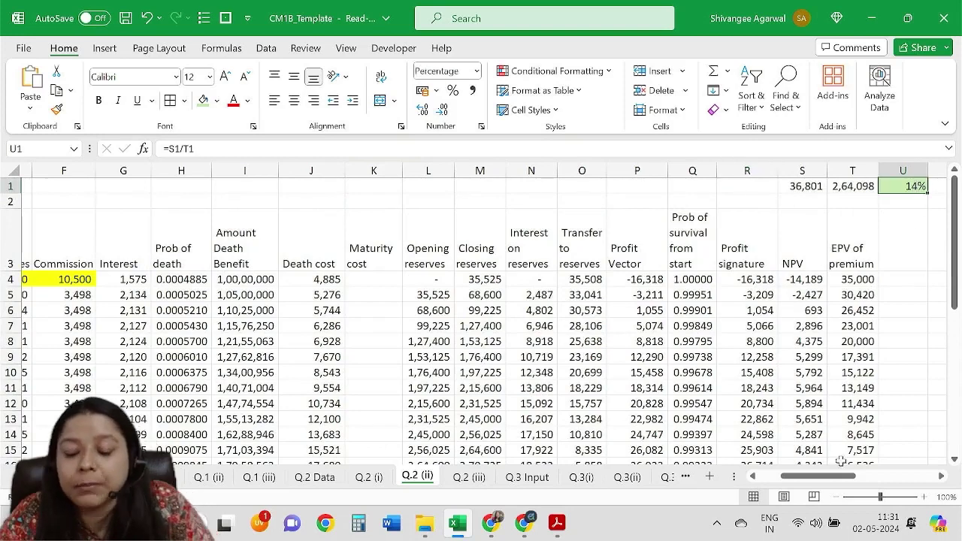
# Goal Seek U1 to 20% by changing C1, raising the premium to 42,409.
pyautogui.click(266, 49)
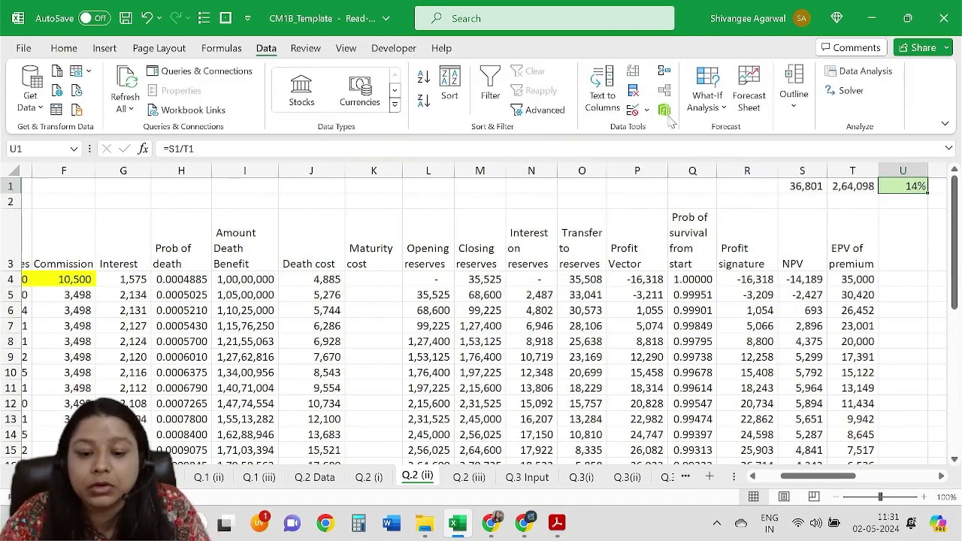
pyautogui.click(705, 102)
pyautogui.click(731, 155)
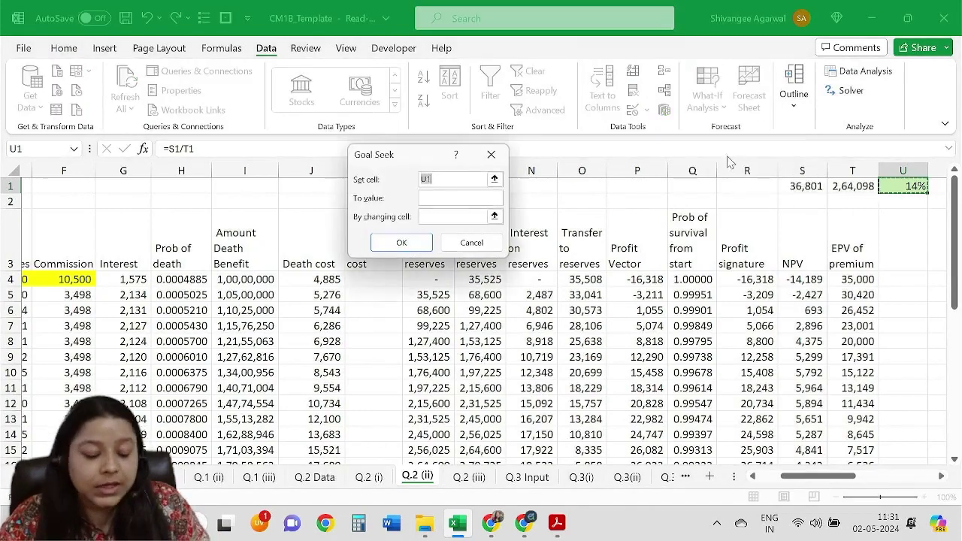
pyautogui.press('Tab')
pyautogui.write('20')
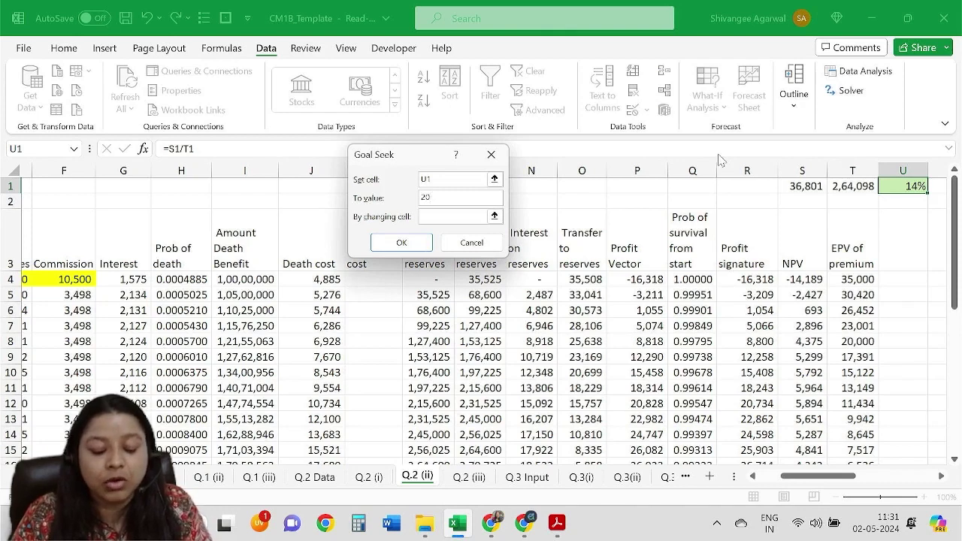
pyautogui.write('%')
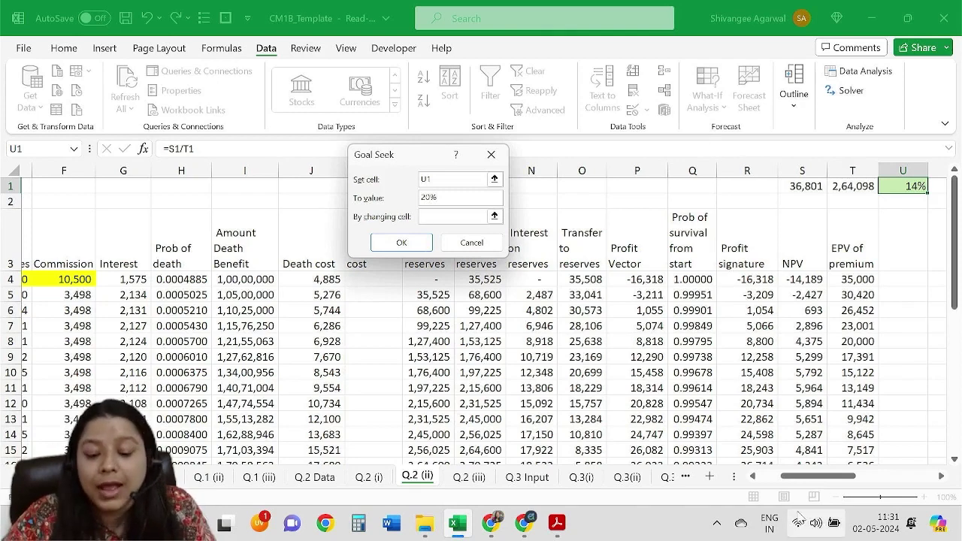
pyautogui.moveTo(818, 476); pyautogui.dragTo(795, 476)
pyautogui.click(160, 186)
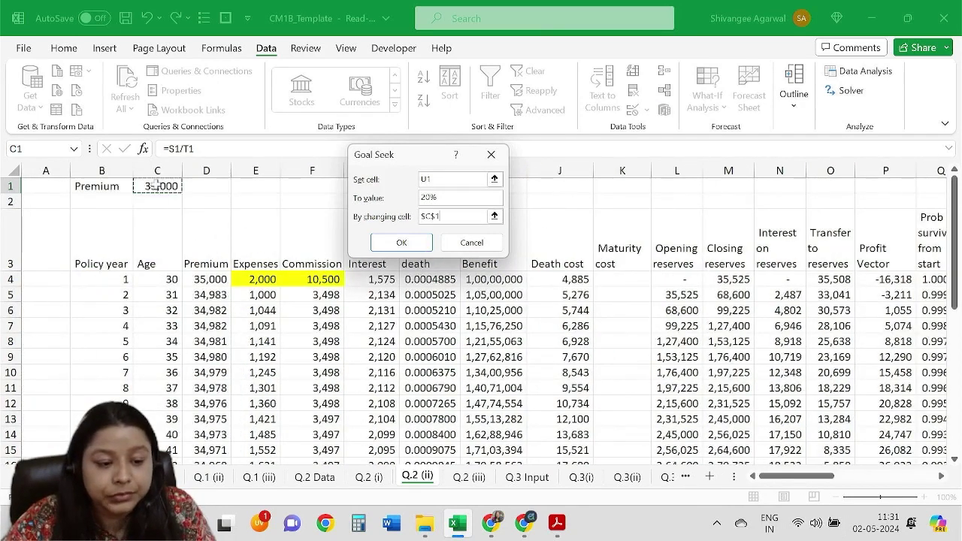
pyautogui.click(391, 244)
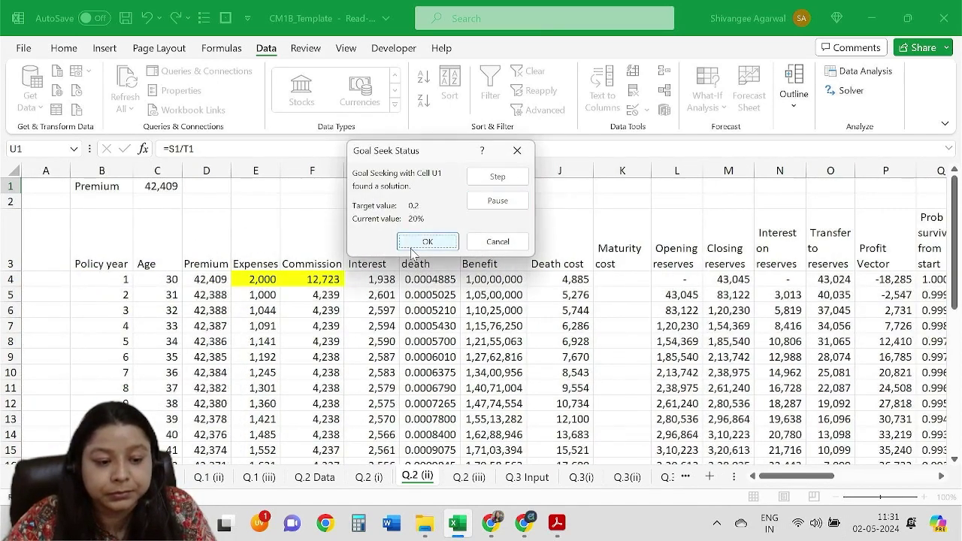
pyautogui.click(425, 241)
# Shade the solved premium cell C1 green.
pyautogui.click(160, 186)
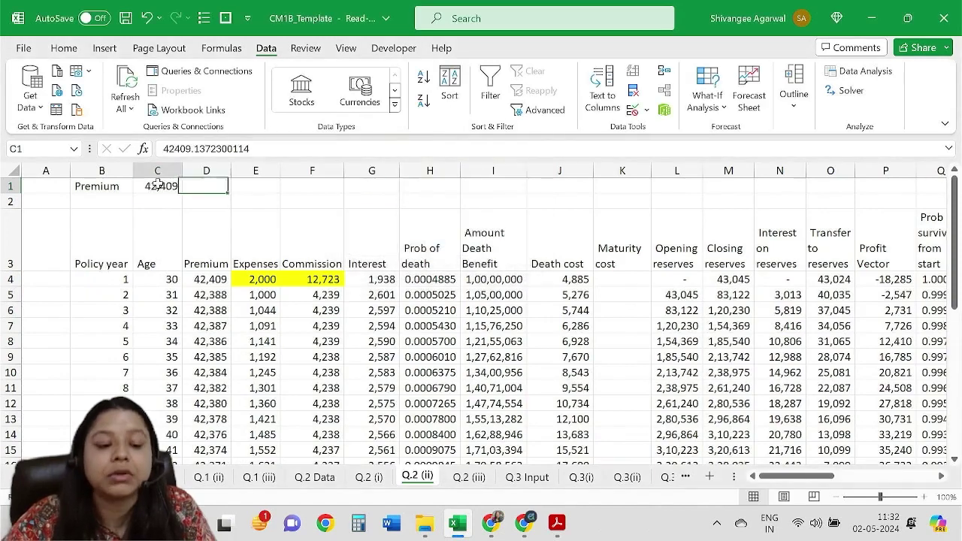
pyautogui.click(64, 48)
pyautogui.click(202, 101)
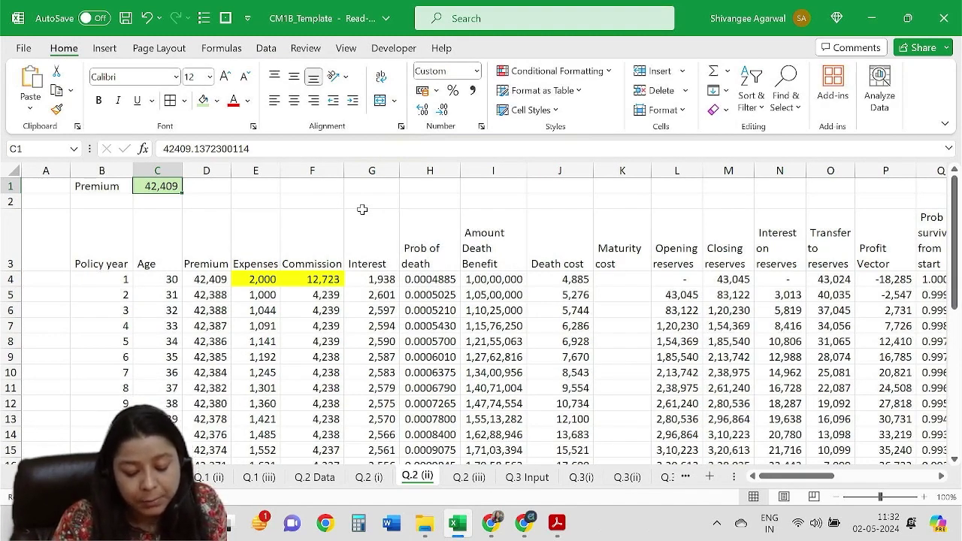
# Inspect the Q.2 (i) profit margin in T1 at two decimals, 19.62%, then round it back.
pyautogui.click(369, 477)
pyautogui.click(878, 189)
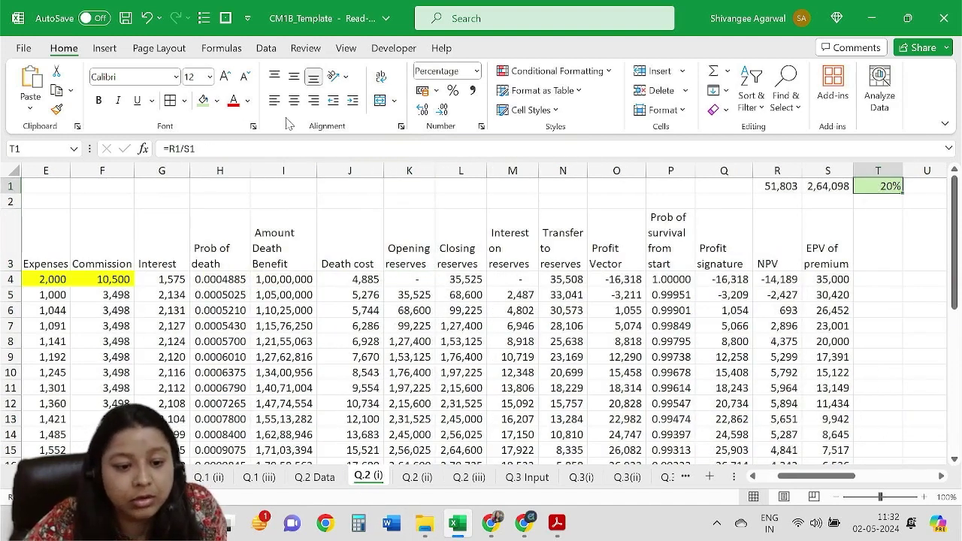
pyautogui.click(422, 112)
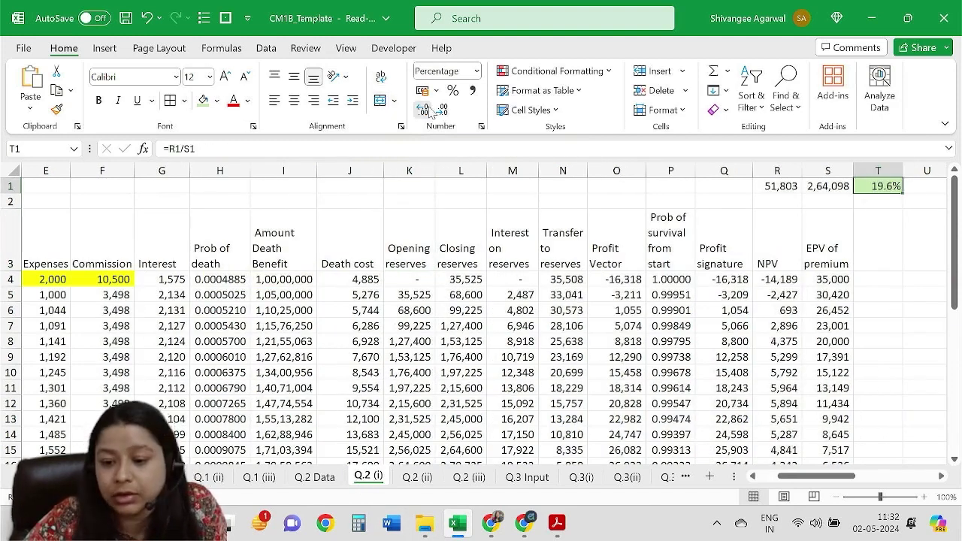
pyautogui.click(426, 110)
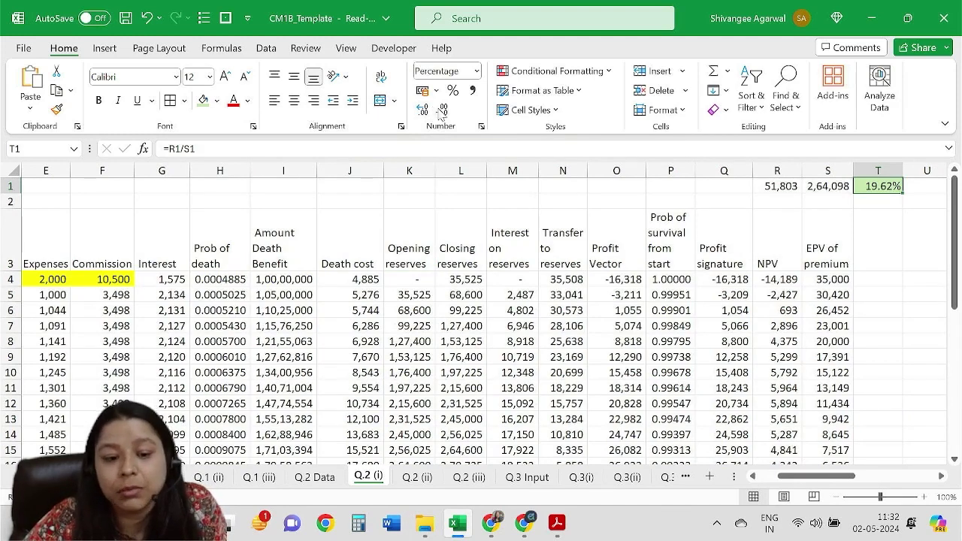
pyautogui.doubleClick(443, 111)
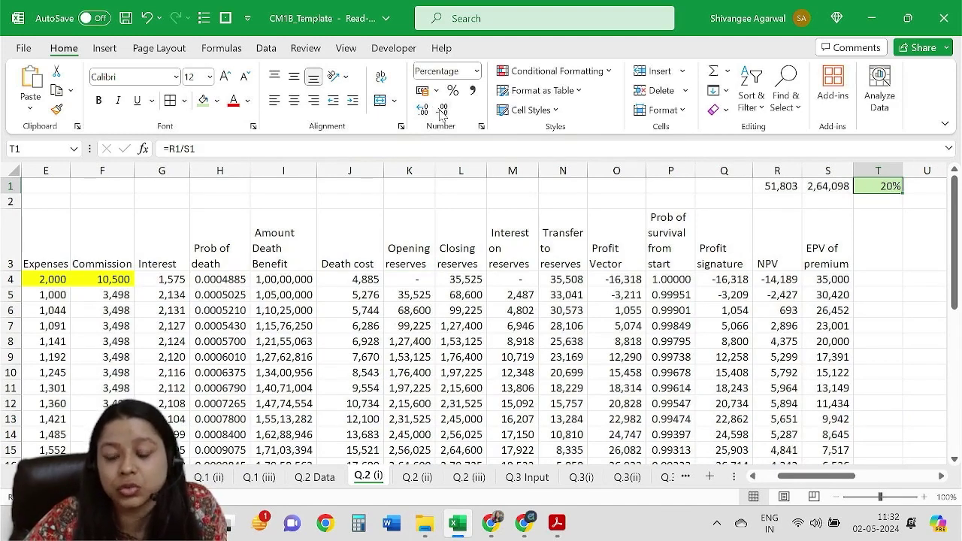
# On the Q.2 (ii) sheet, select the U1 profit margin and bring up the Data tools.
pyautogui.click(418, 477)
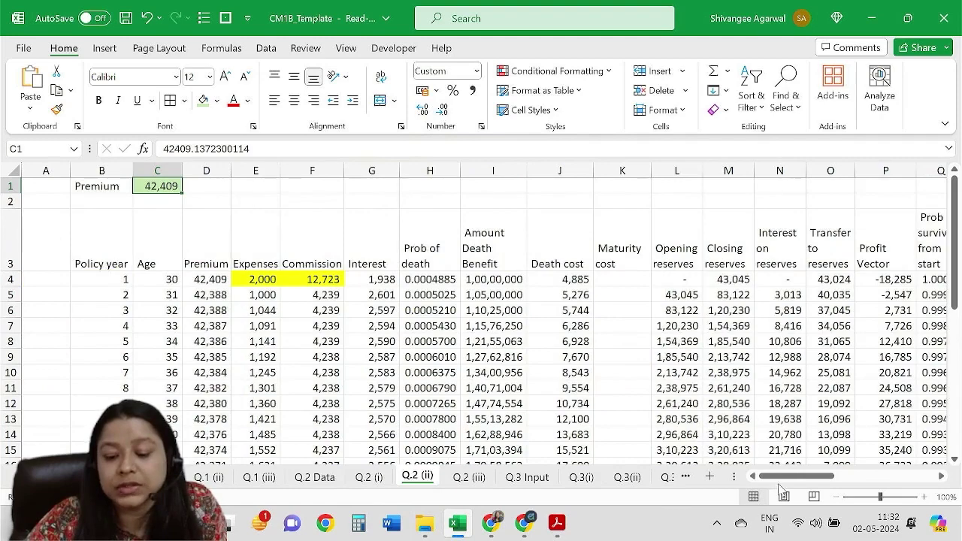
pyautogui.moveTo(818, 487); pyautogui.dragTo(863, 481)
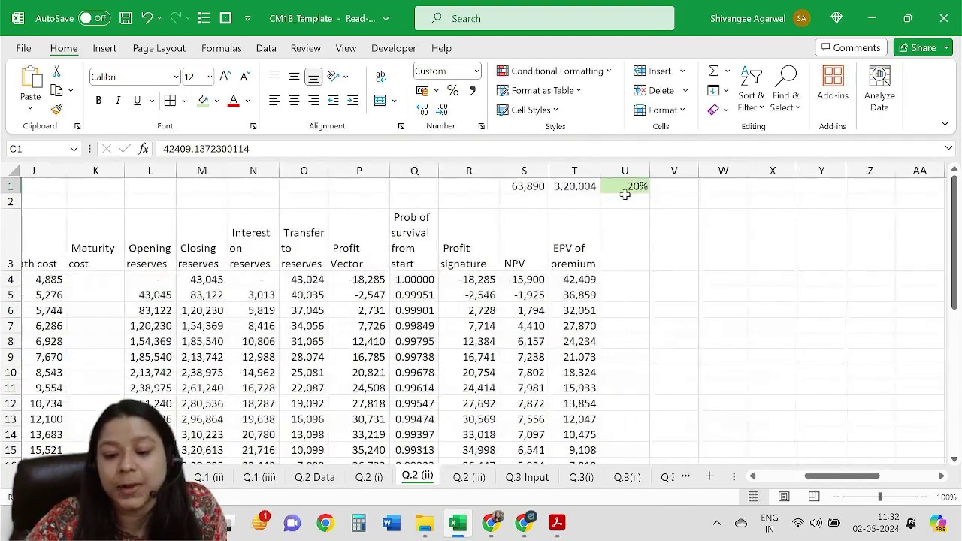
pyautogui.click(638, 185)
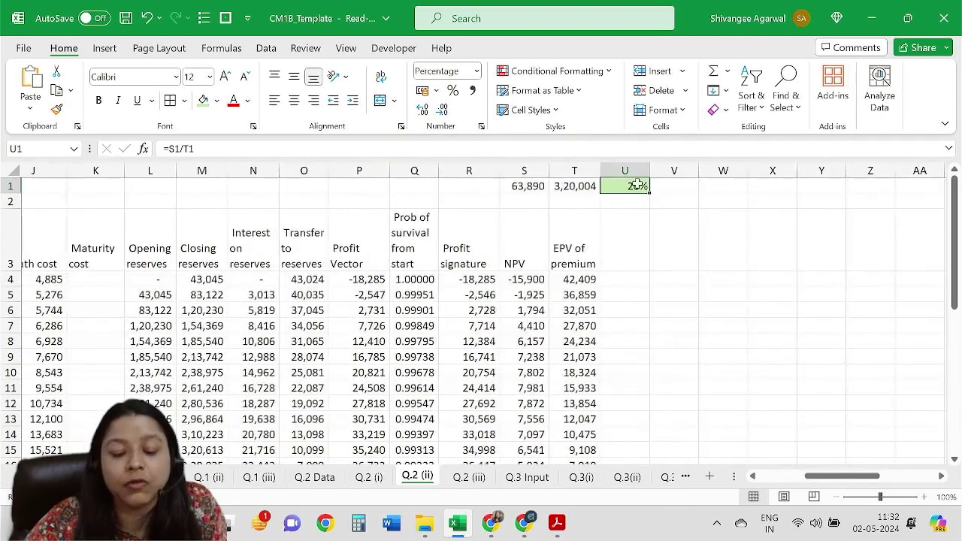
pyautogui.click(266, 48)
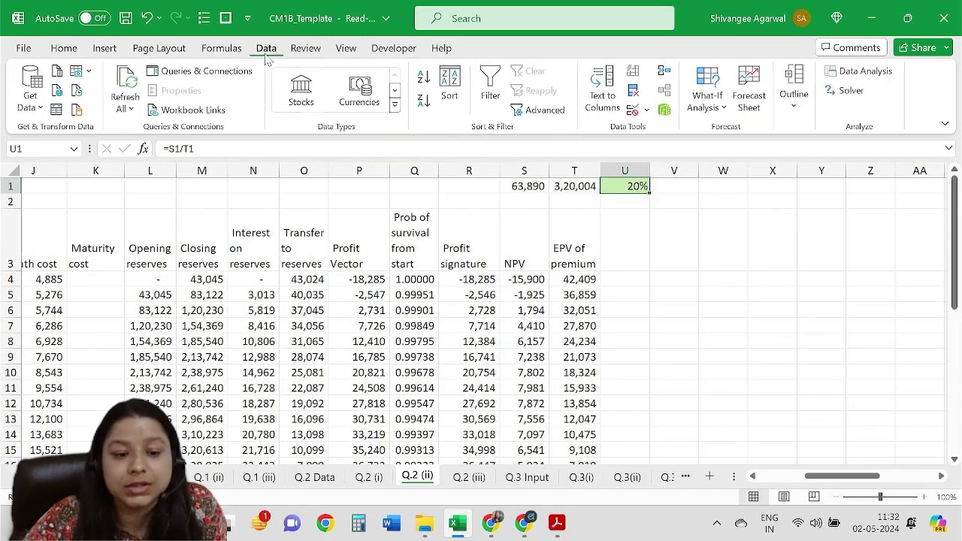
pyautogui.click(707, 98)
pyautogui.click(725, 159)
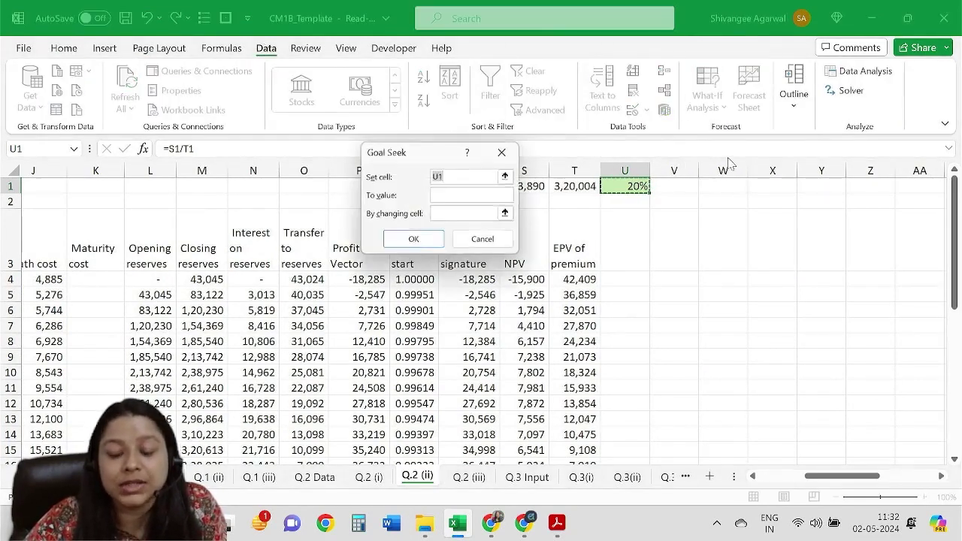
pyautogui.click(453, 196)
pyautogui.write('19')
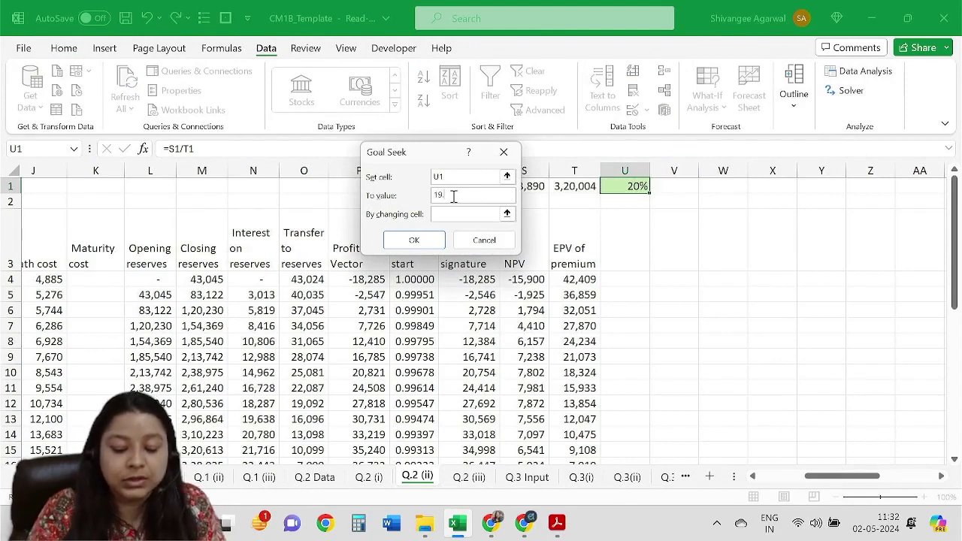
pyautogui.write('.62%')
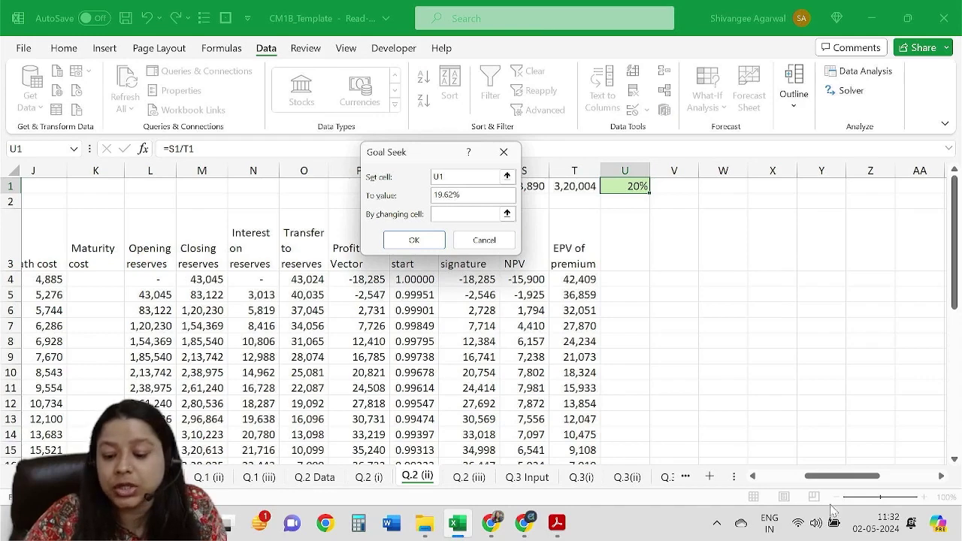
pyautogui.moveTo(837, 476); pyautogui.dragTo(794, 476)
pyautogui.click(179, 186)
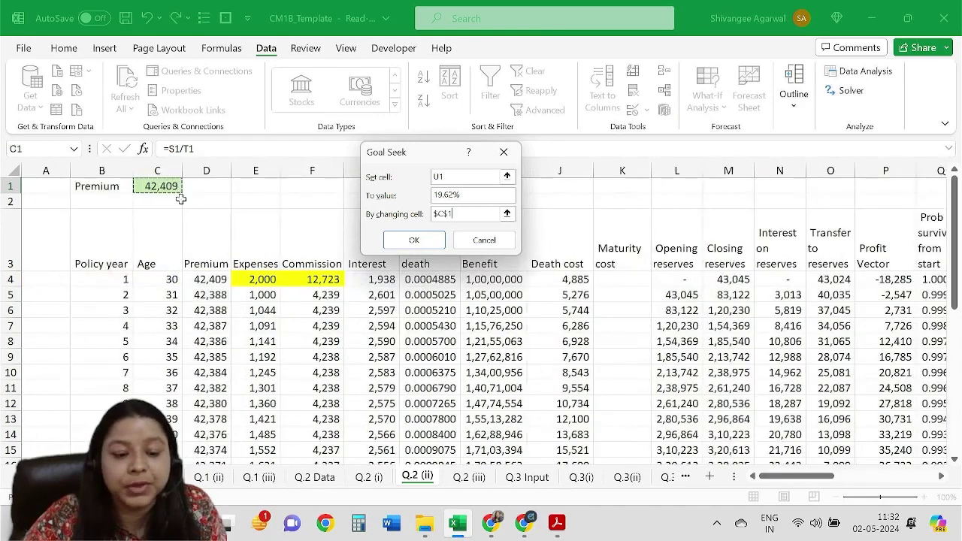
pyautogui.click(414, 240)
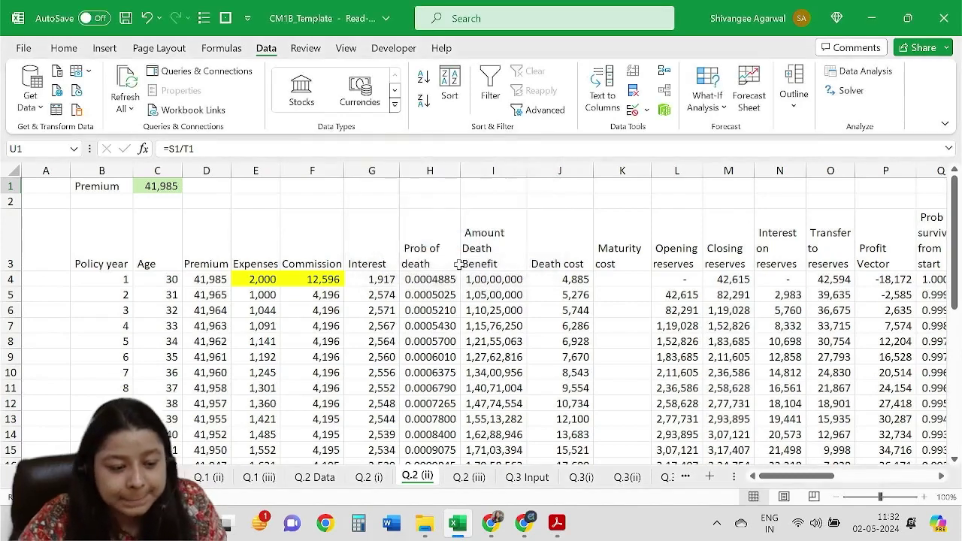
pyautogui.click(418, 245)
pyautogui.hscroll(5, 440, 320)
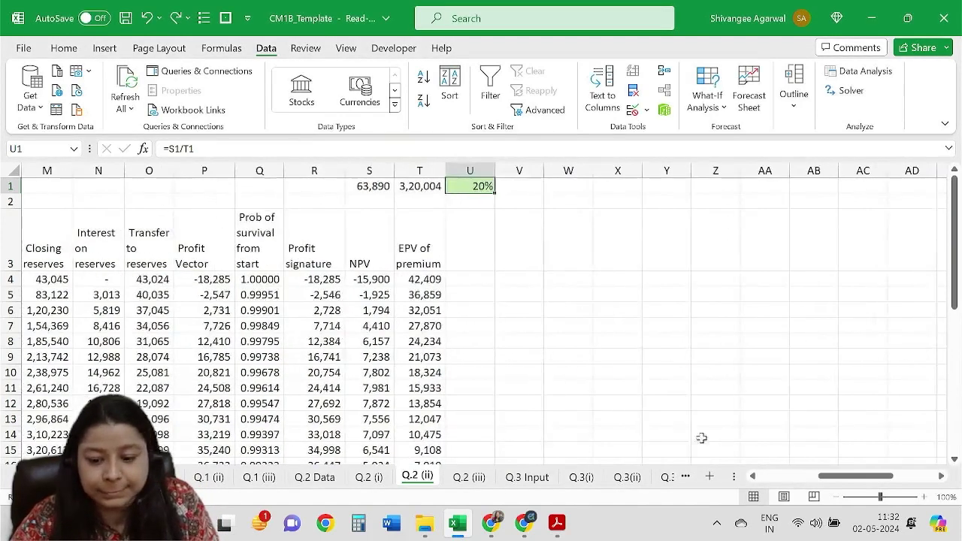
pyautogui.moveTo(856, 475); pyautogui.dragTo(782, 476)
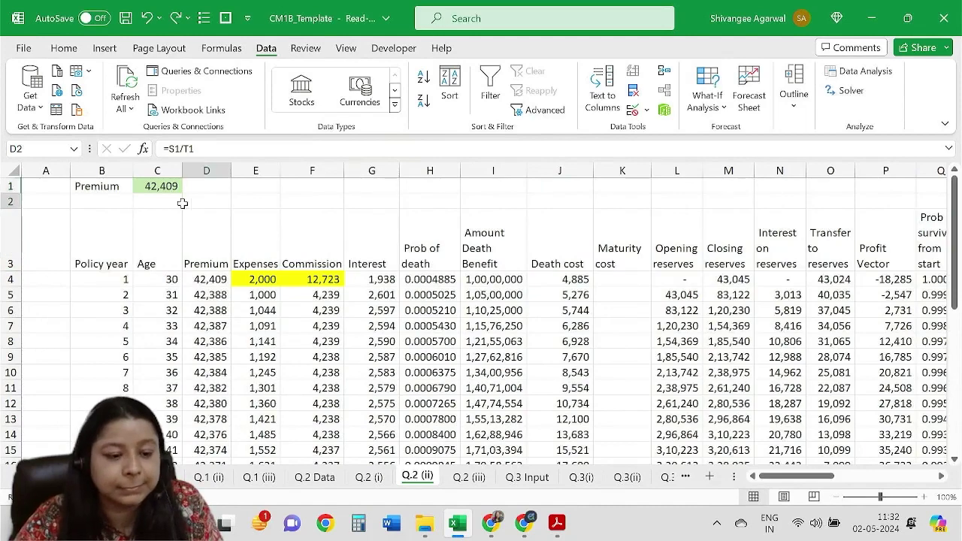
pyautogui.click(159, 186)
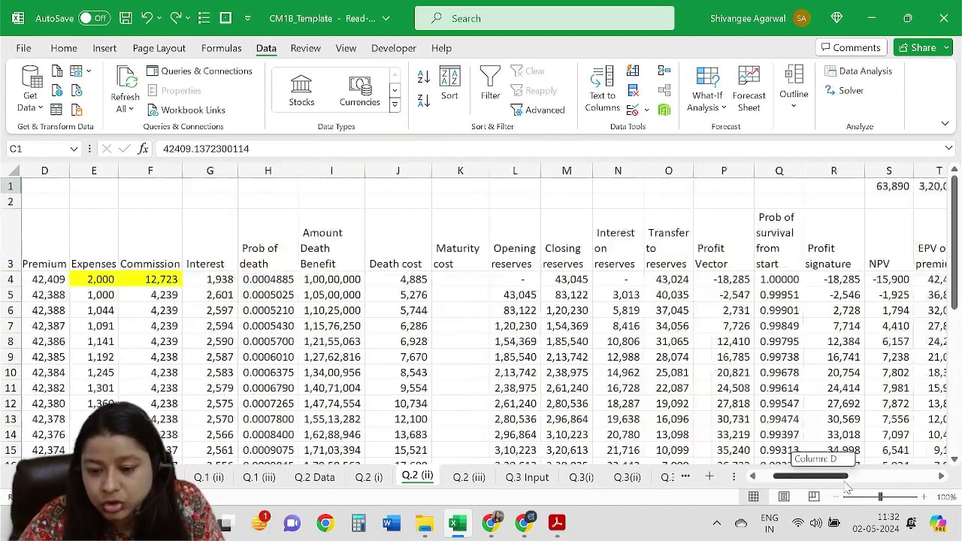
pyautogui.moveTo(830, 475); pyautogui.dragTo(875, 475)
pyautogui.click(592, 188)
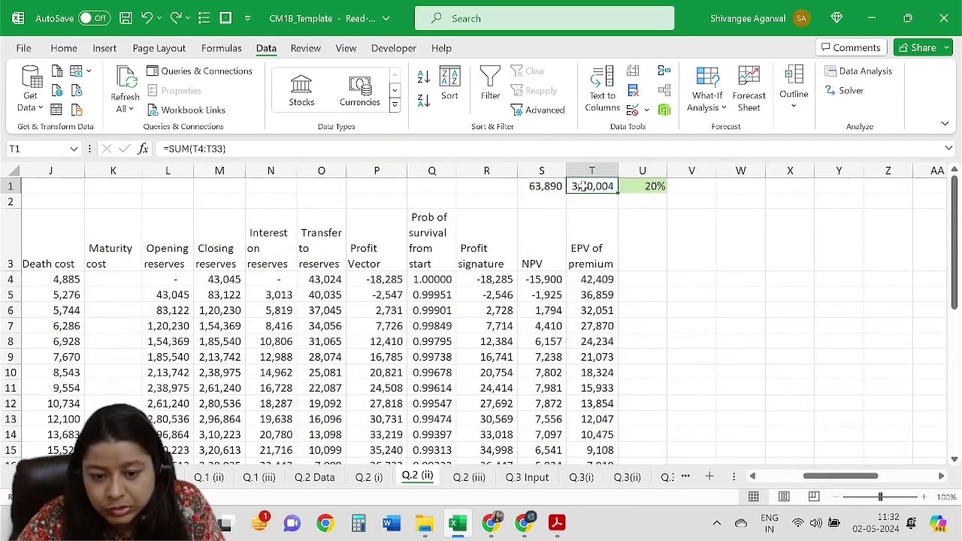
pyautogui.doubleClick(592, 188)
pyautogui.press('Return')
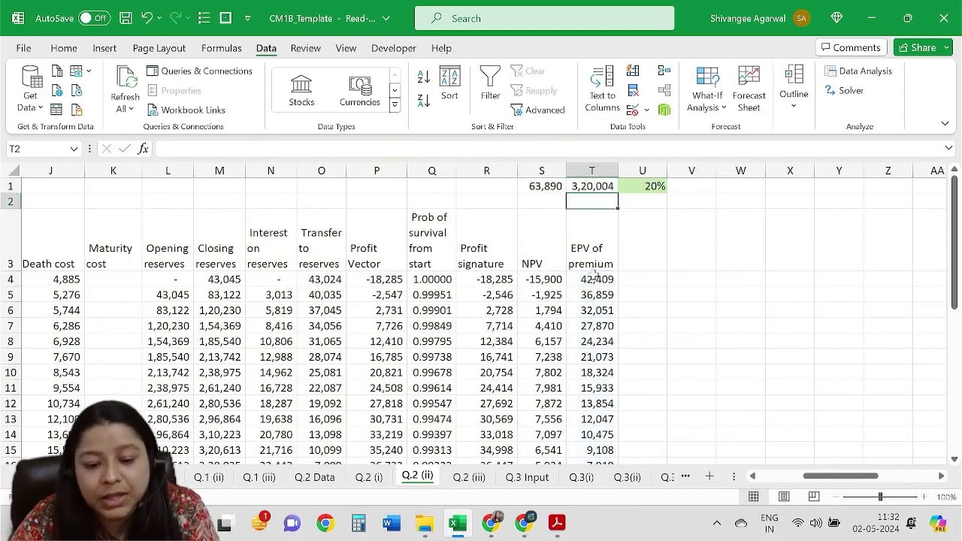
pyautogui.doubleClick(592, 279)
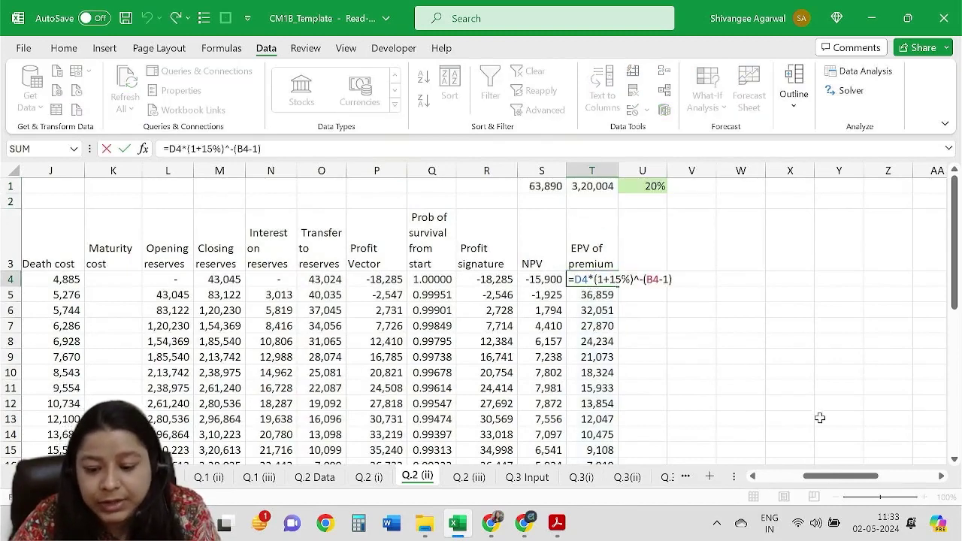
pyautogui.moveTo(815, 475); pyautogui.dragTo(771, 475)
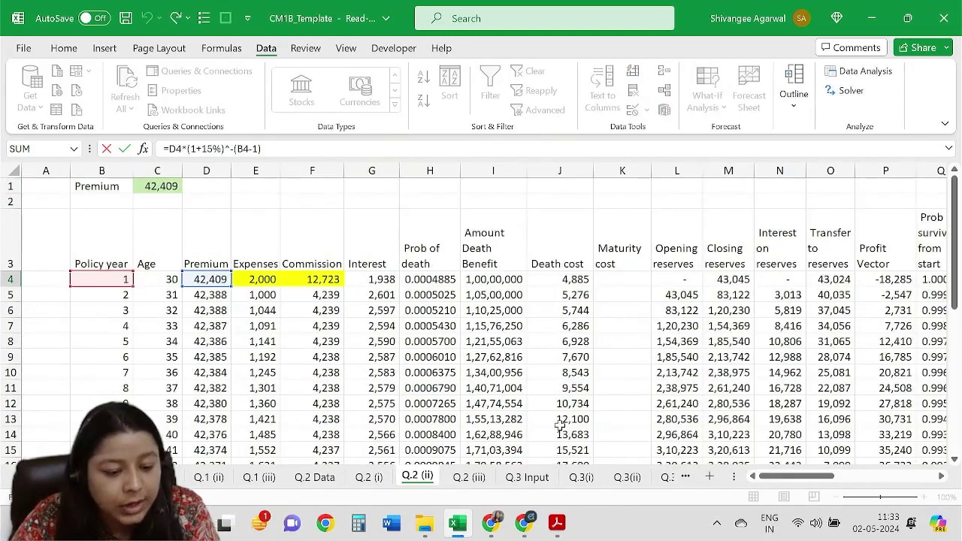
pyautogui.press('Return')
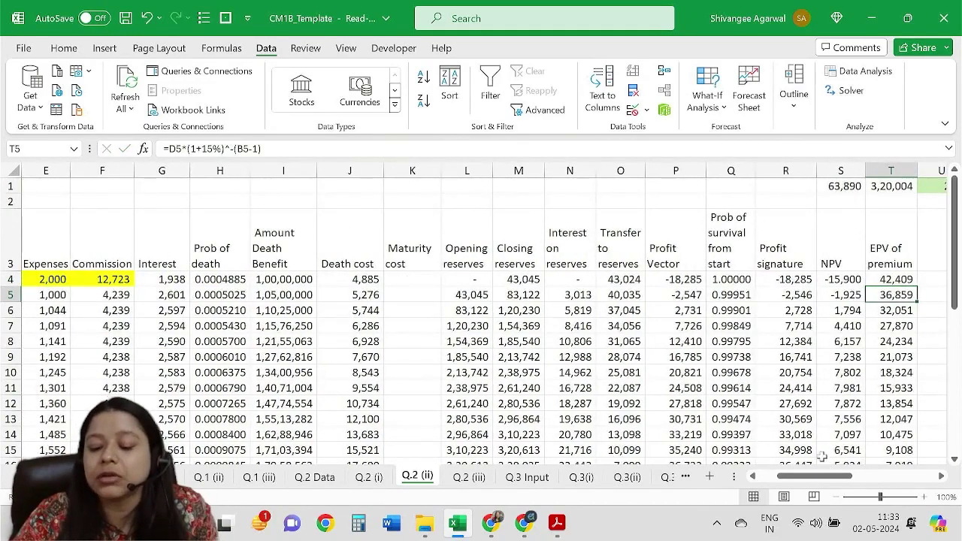
pyautogui.moveTo(818, 476); pyautogui.dragTo(793, 476)
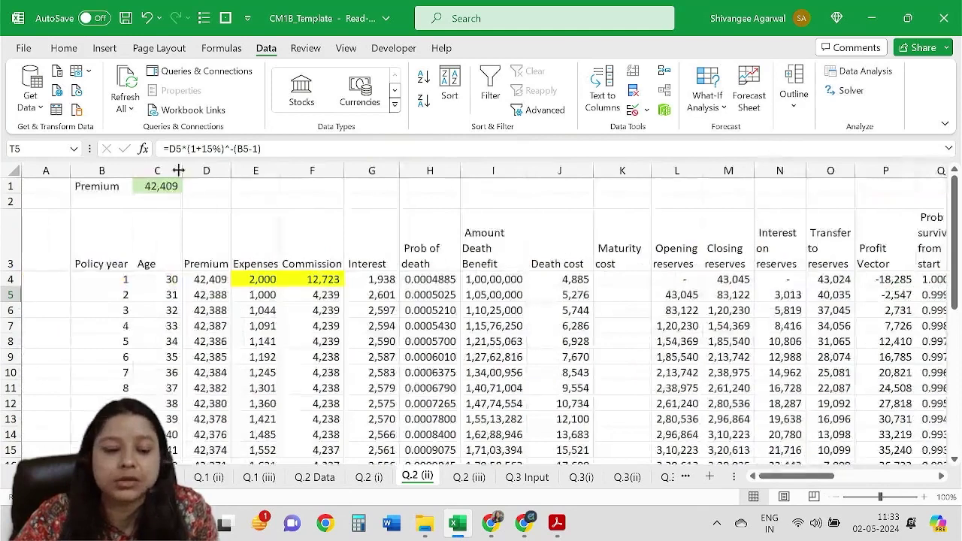
pyautogui.click(161, 186)
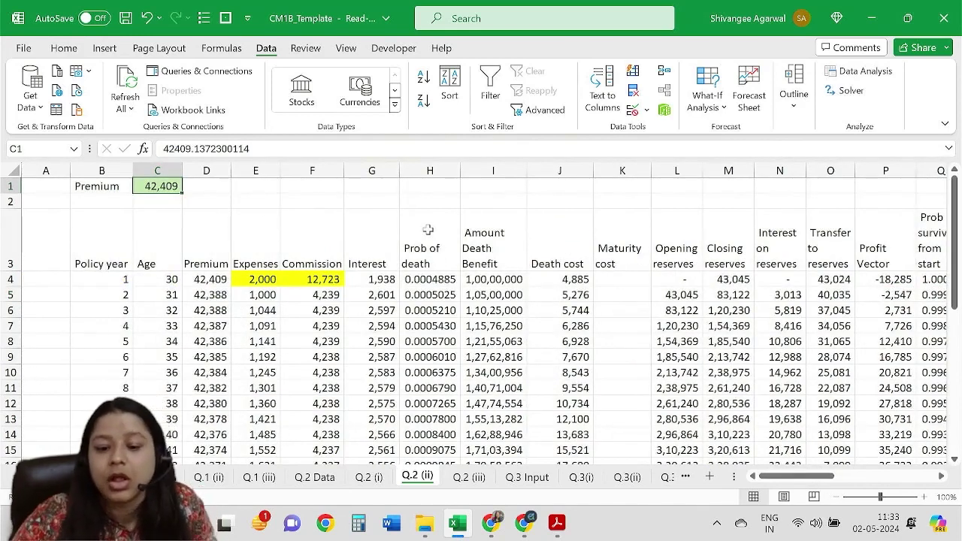
pyautogui.click(581, 311)
pyautogui.press('Right')
pyautogui.hotkey('ctrl', 'Down')
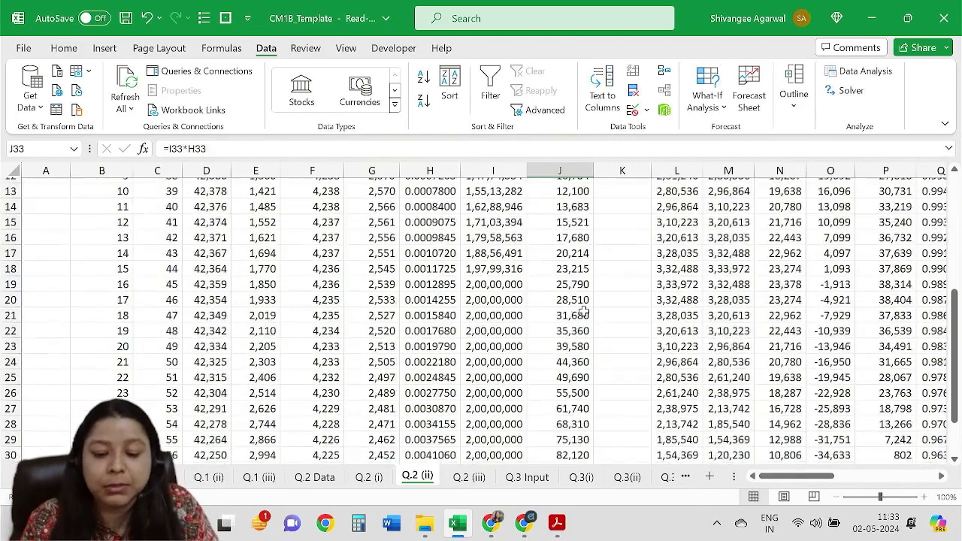
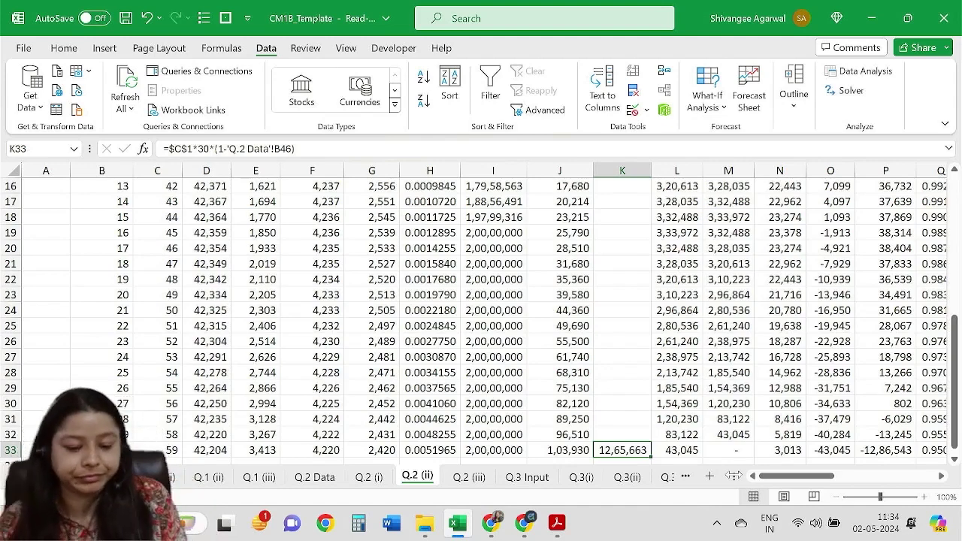
# Scroll the Q.2 (ii) sheet back to the top and switch to the CM1B.pdf question paper.
pyautogui.scroll(5, 623, 386)
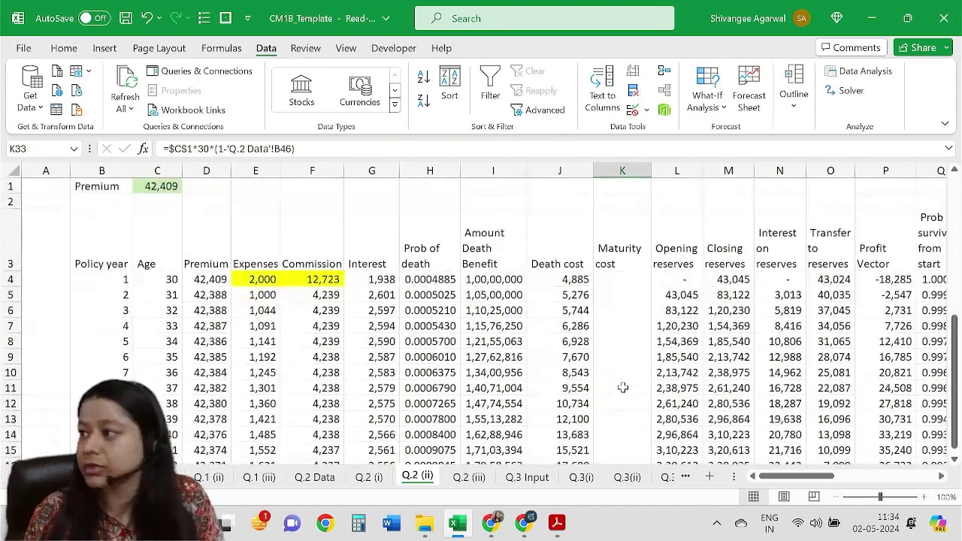
pyautogui.hotkey('alt', 'Tab')
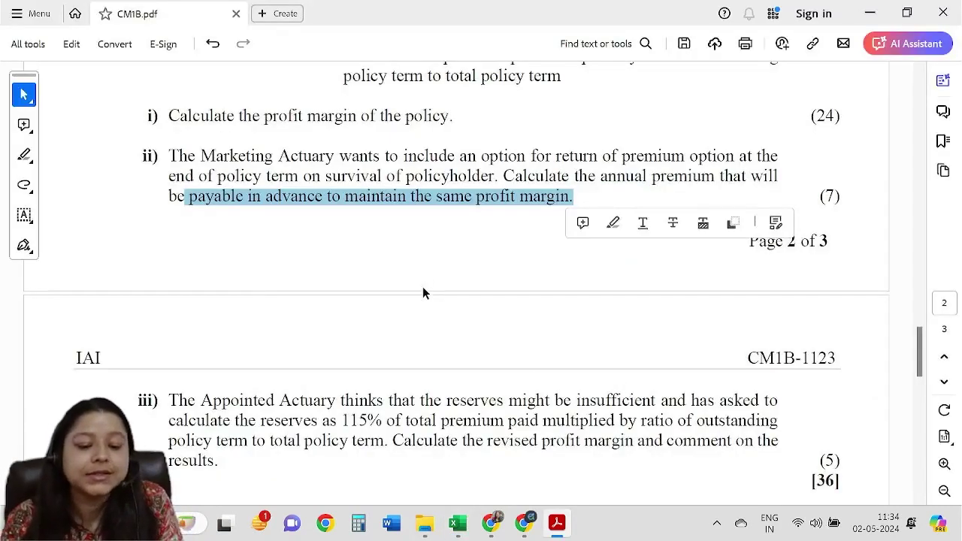
# Read the Q.2 assumptions table and question iii's 115% reserve requirement, then return to the workbook.
pyautogui.scroll(-3, 423, 289)
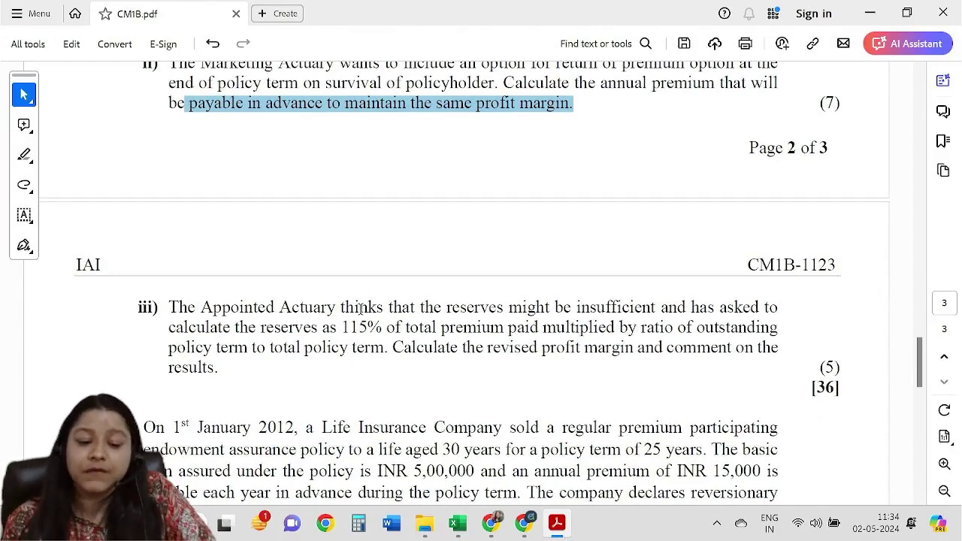
pyautogui.scroll(3, 359, 308)
pyautogui.scroll(6, 360, 308)
pyautogui.scroll(2, 360, 308)
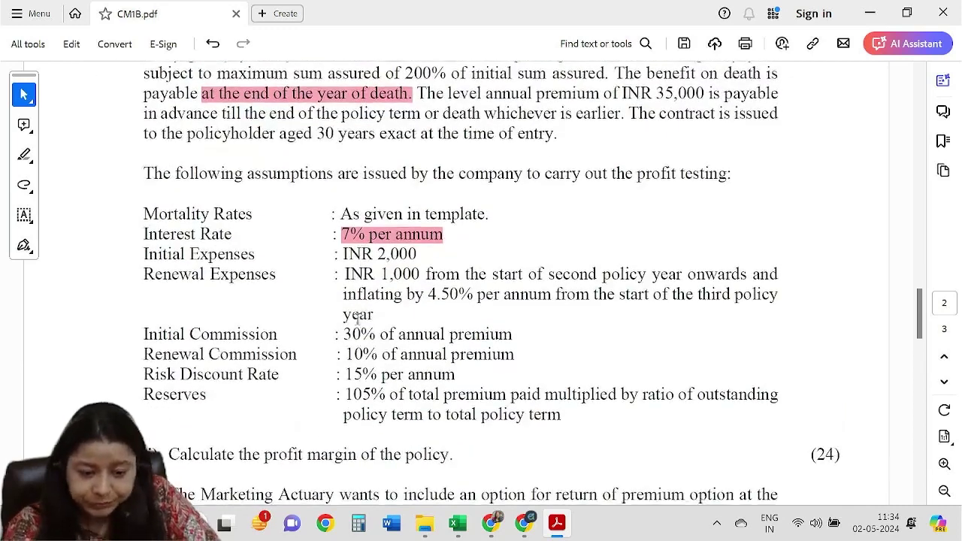
pyautogui.scroll(-10, 340, 385)
pyautogui.scroll(-2, 340, 385)
pyautogui.scroll(-1, 339, 385)
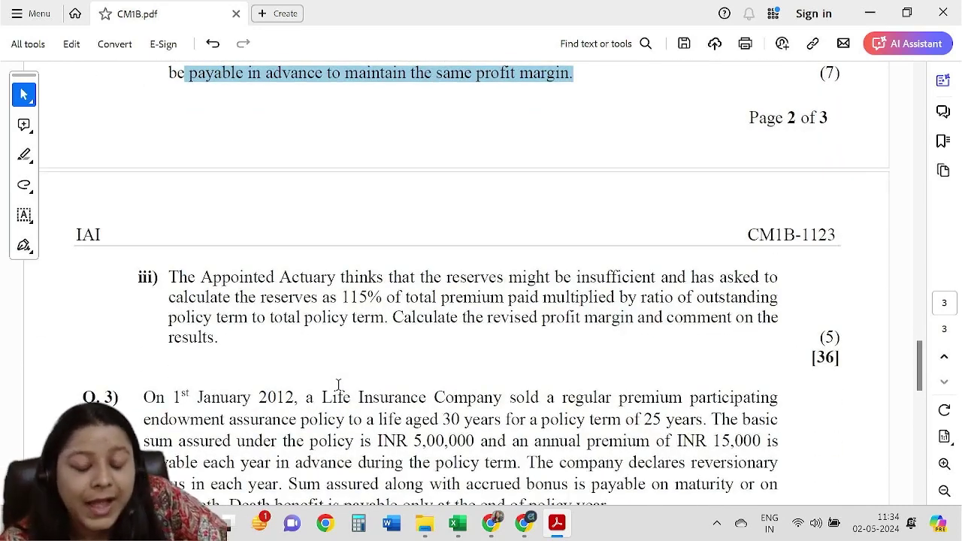
pyautogui.hotkey('alt', 'Tab')
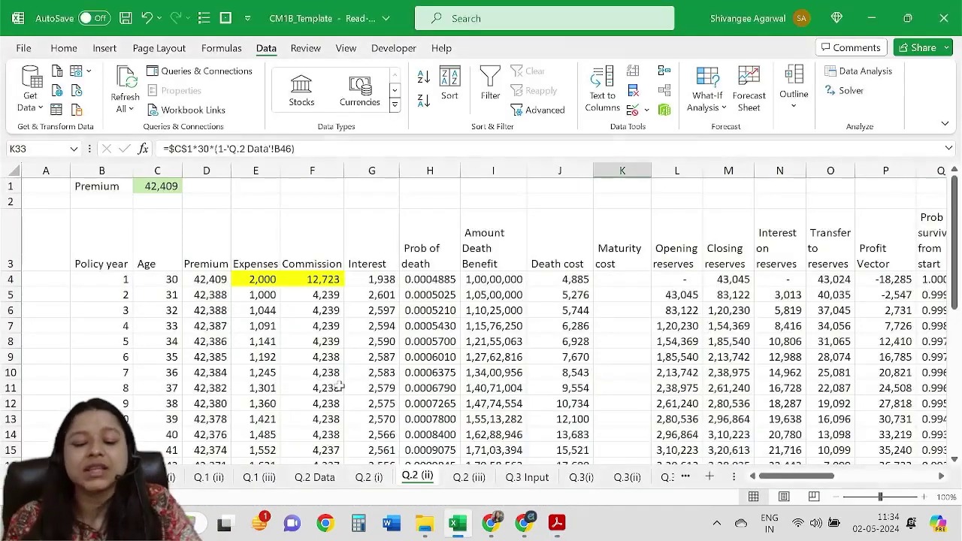
# Make a copy of the Q.2 (i) sheet, placed before Q.2 (iii).
pyautogui.click(364, 478)
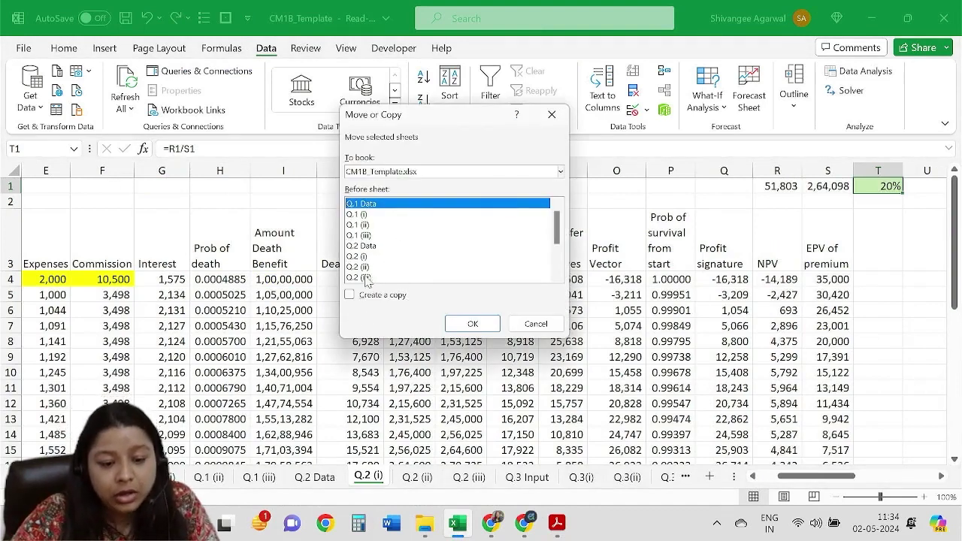
pyautogui.click(365, 277)
pyautogui.click(349, 294)
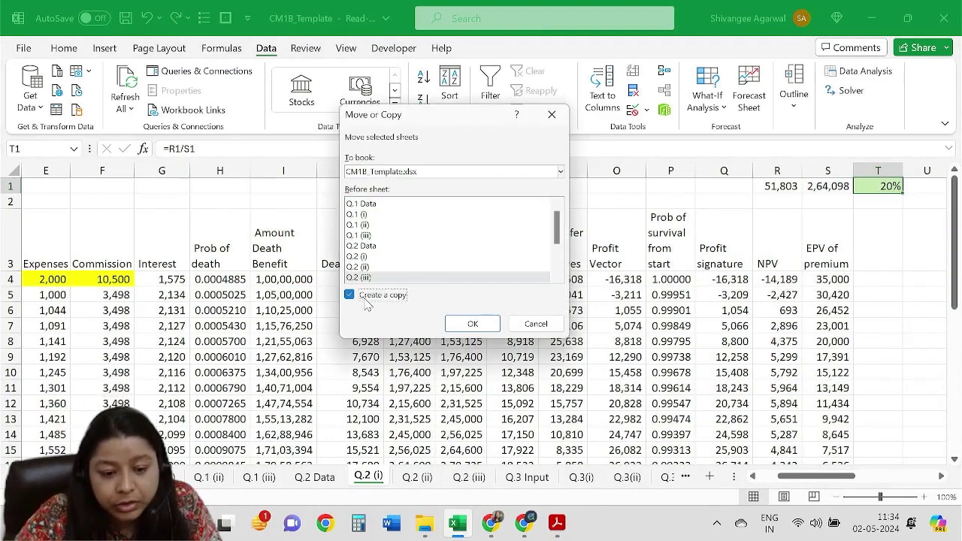
pyautogui.click(472, 324)
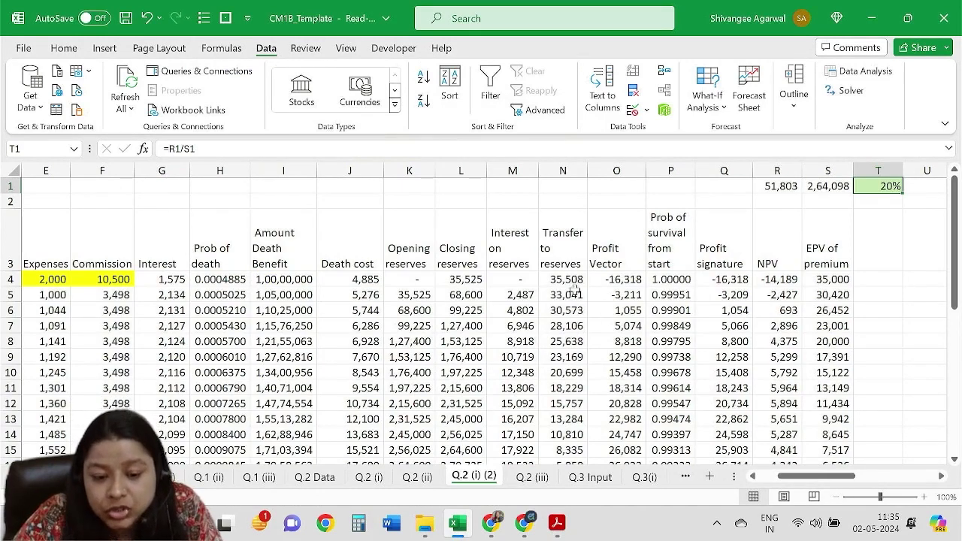
# Change the K5 reserve formula from 105% to 115% and fill it down column K.
pyautogui.click(410, 295)
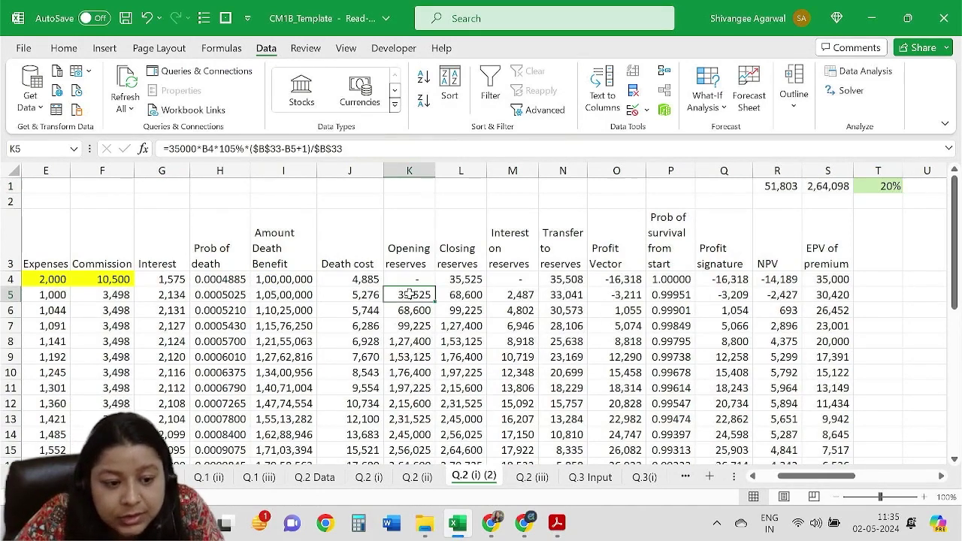
pyautogui.click(224, 149)
pyautogui.press('BackSpace')
pyautogui.write('1')
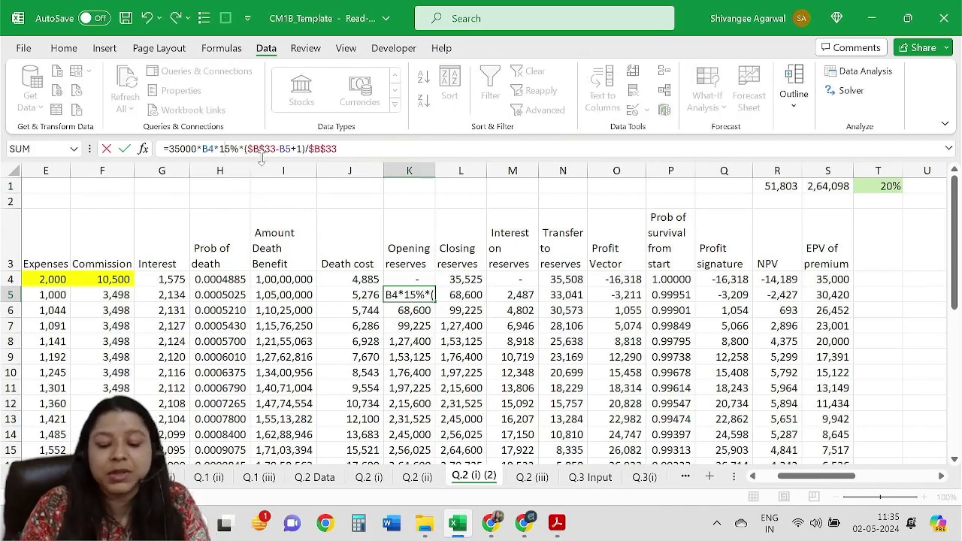
pyautogui.press('Return')
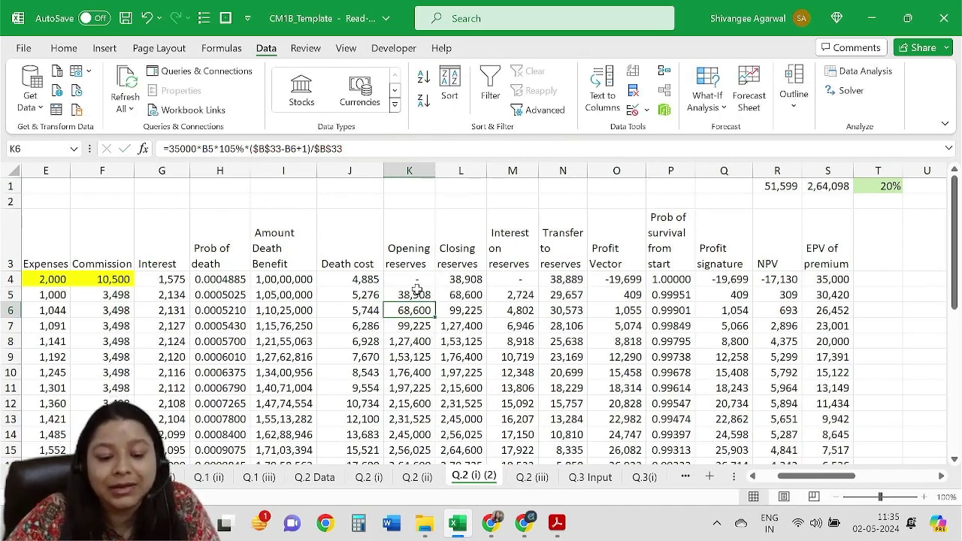
pyautogui.click(414, 297)
pyautogui.doubleClick(434, 300)
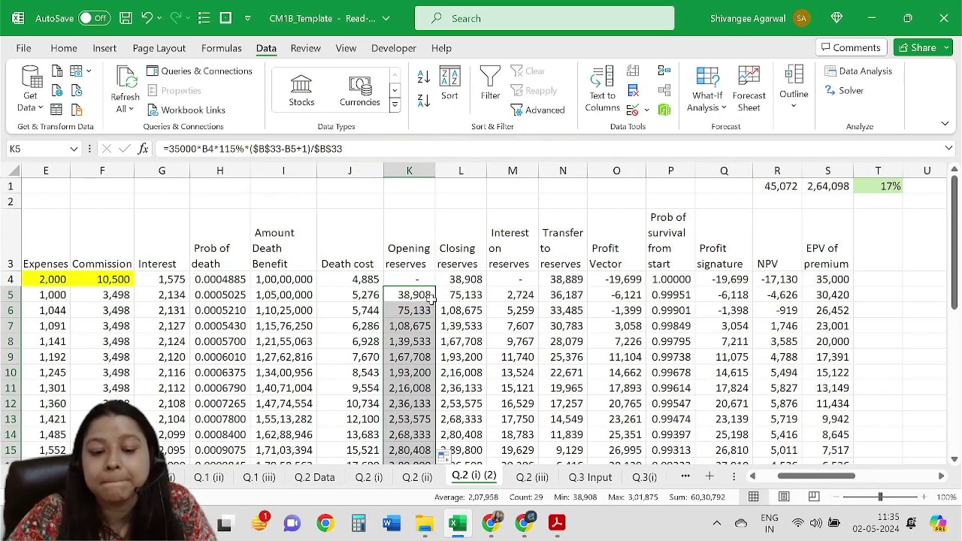
pyautogui.click(426, 296)
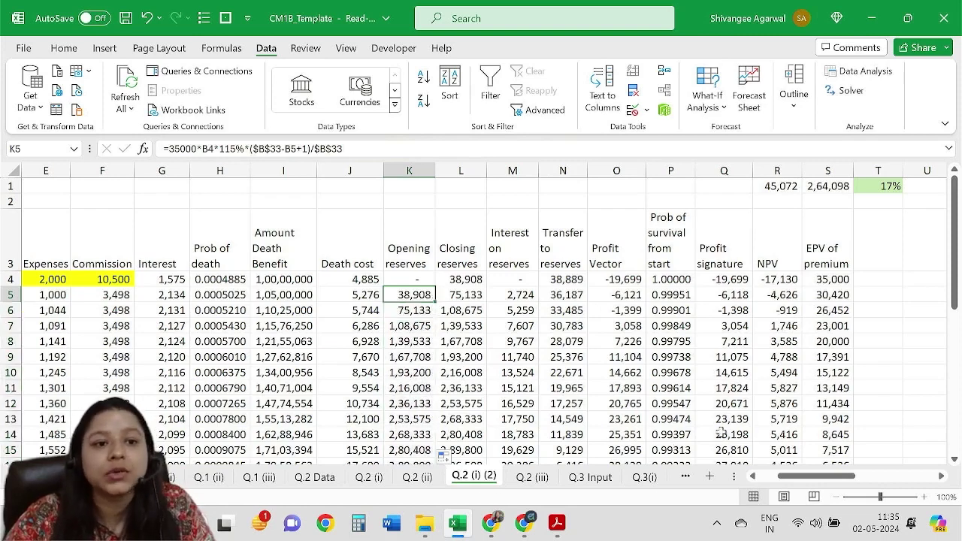
pyautogui.click(876, 185)
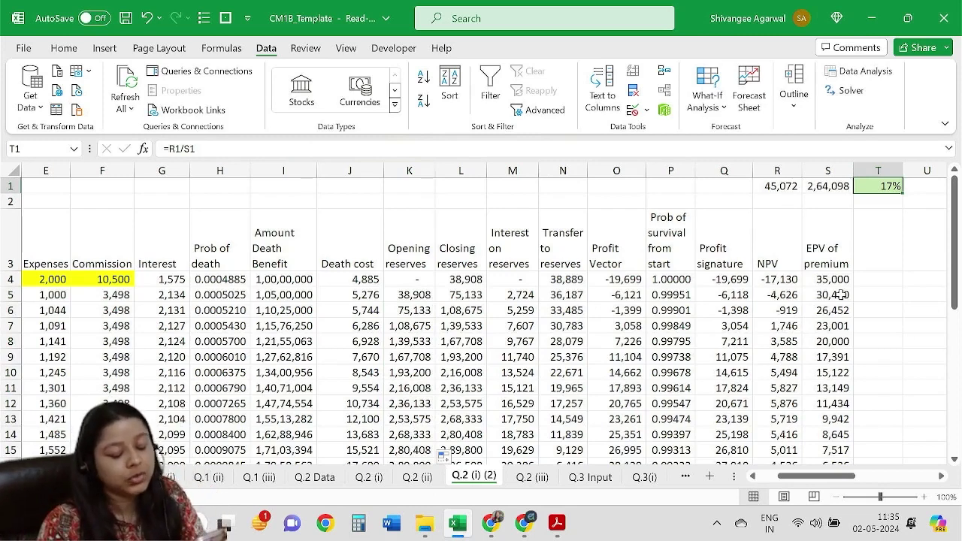
# Show the revised profit margin in T1 to two decimal places, 17.07%.
pyautogui.click(72, 47)
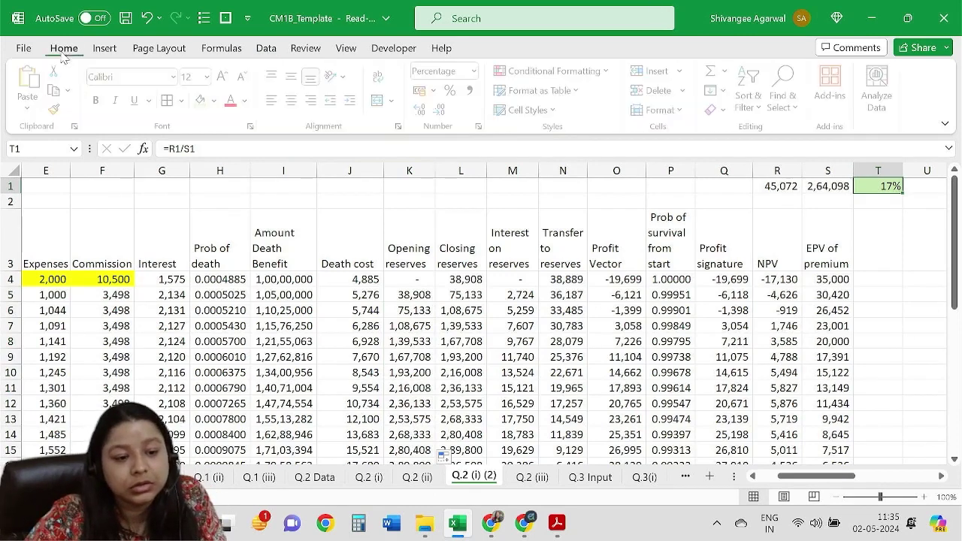
pyautogui.click(423, 109)
pyautogui.click(423, 110)
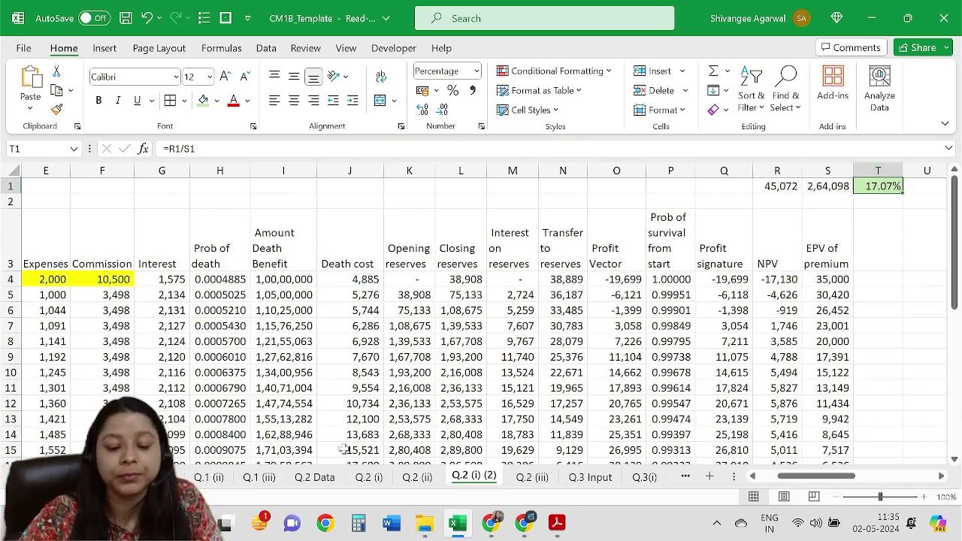
# Compare the EPV of premium and NPV totals between the original and revised sheets.
pyautogui.click(367, 476)
pyautogui.click(806, 186)
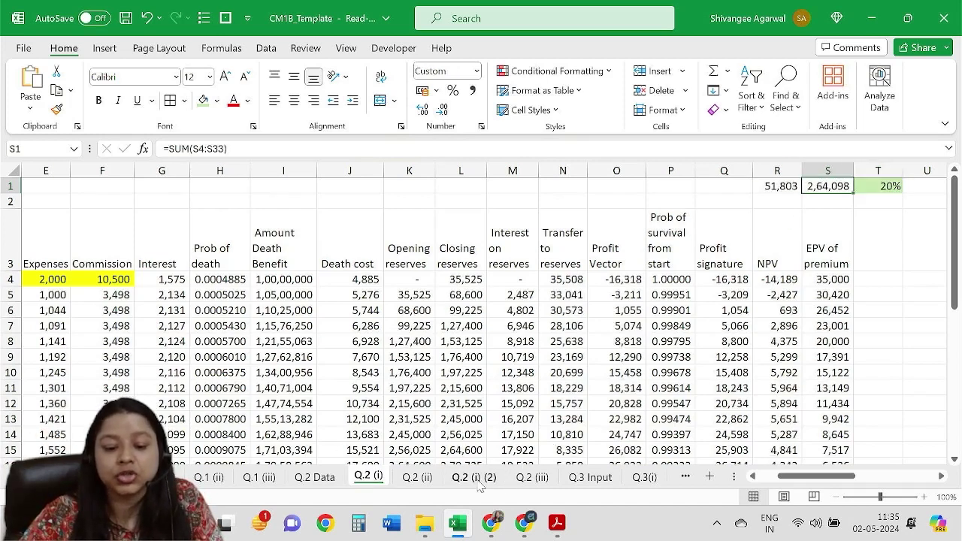
pyautogui.click(477, 481)
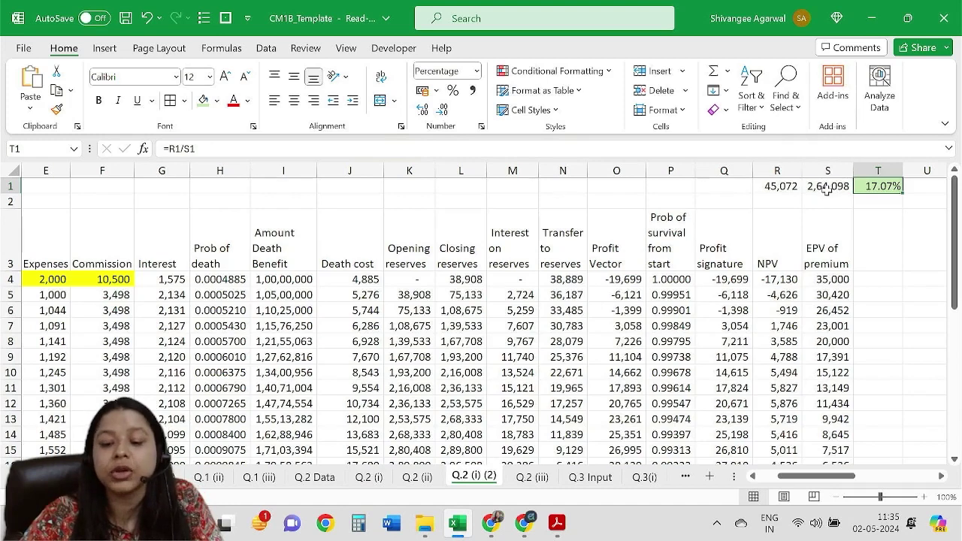
pyautogui.click(761, 186)
pyautogui.click(365, 476)
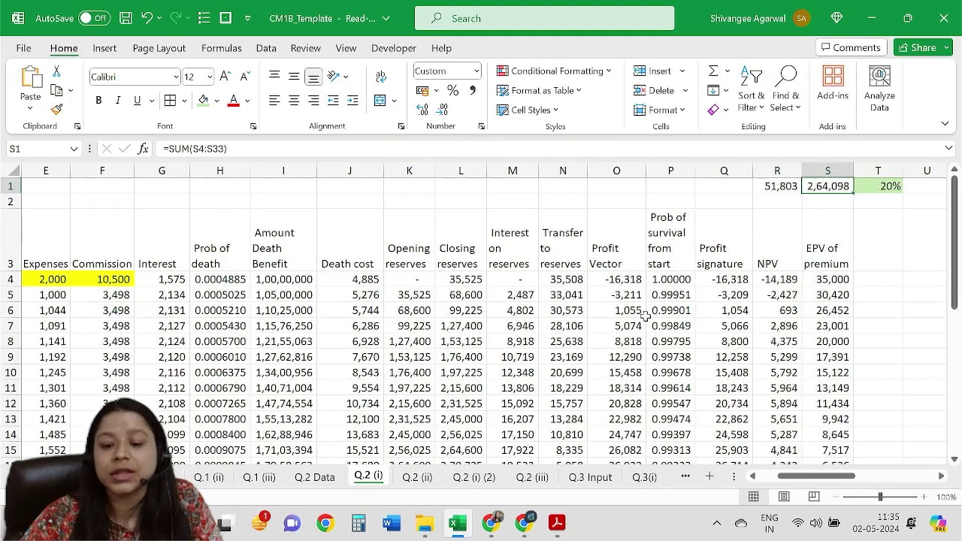
pyautogui.click(475, 477)
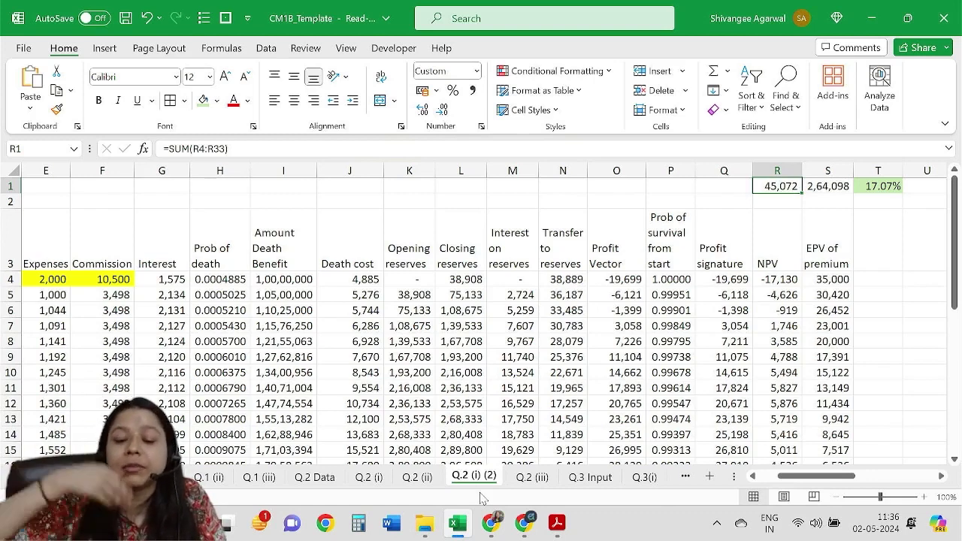
# Compare the column O profit vector values on the revised and original sheets.
pyautogui.moveTo(615, 256); pyautogui.dragTo(617, 417)
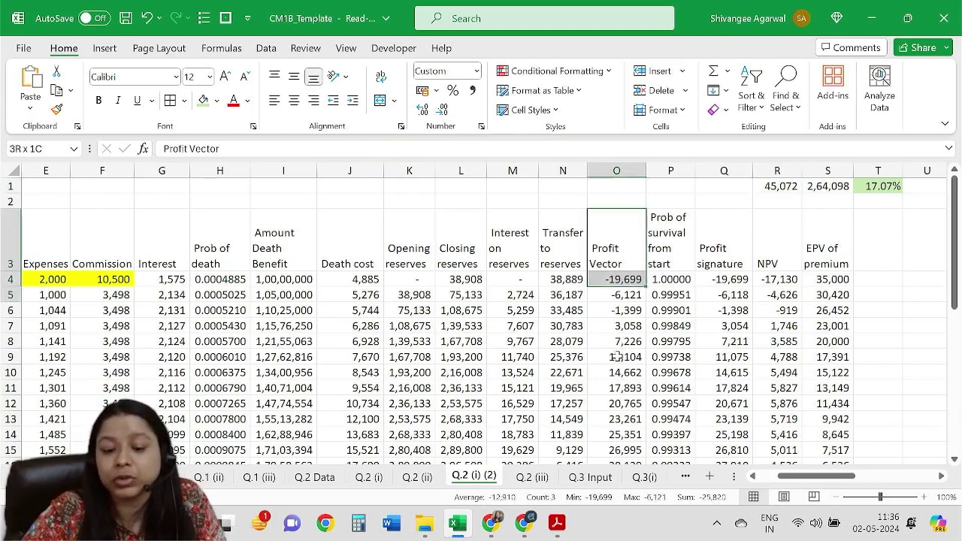
pyautogui.click(616, 310)
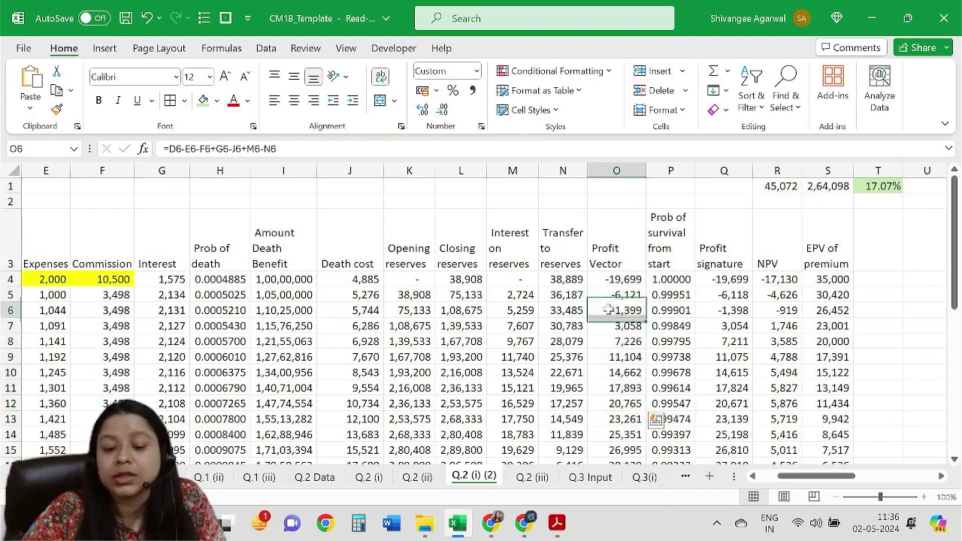
pyautogui.click(369, 478)
pyautogui.moveTo(624, 279); pyautogui.dragTo(617, 417)
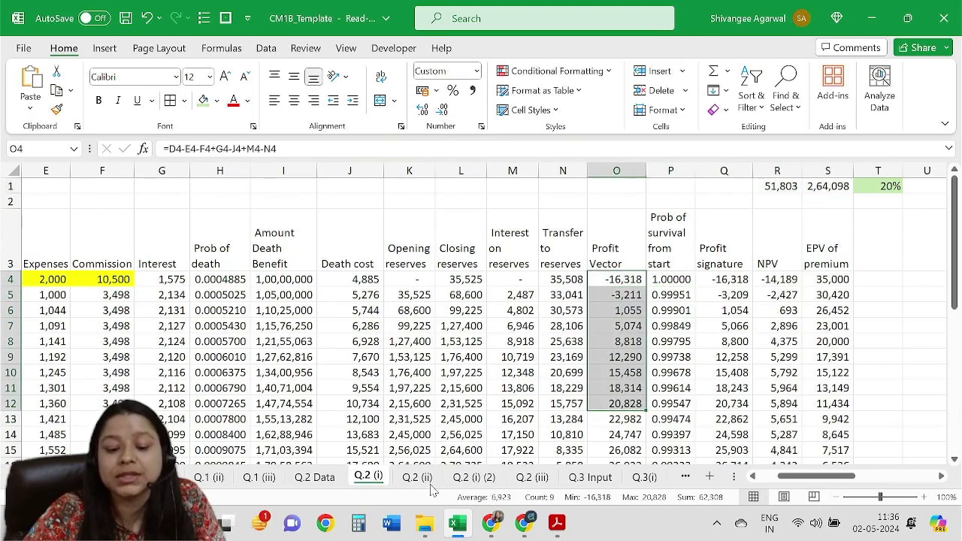
pyautogui.click(467, 478)
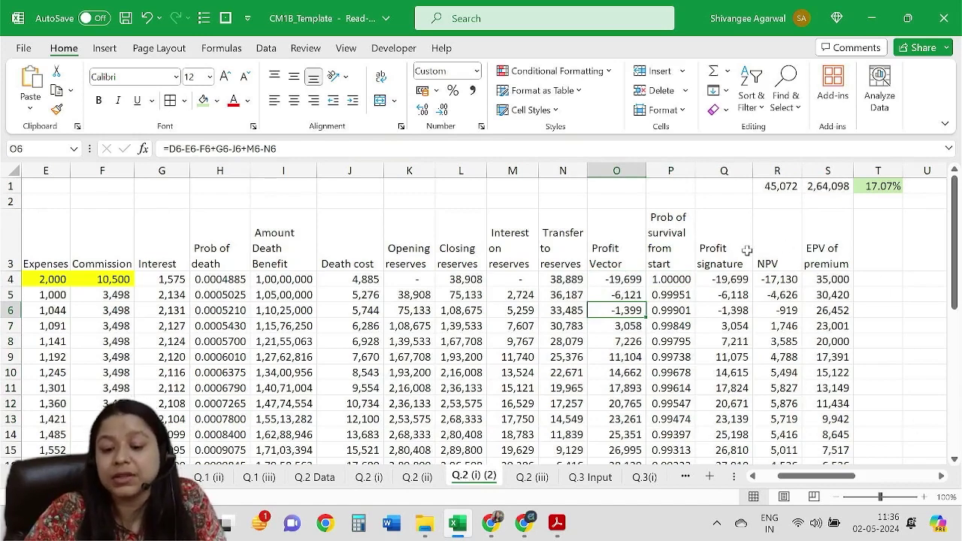
# Select the revised sheet's NPV values for years 1–9 in column R.
pyautogui.click(745, 252)
pyautogui.moveTo(767, 262); pyautogui.dragTo(772, 416)
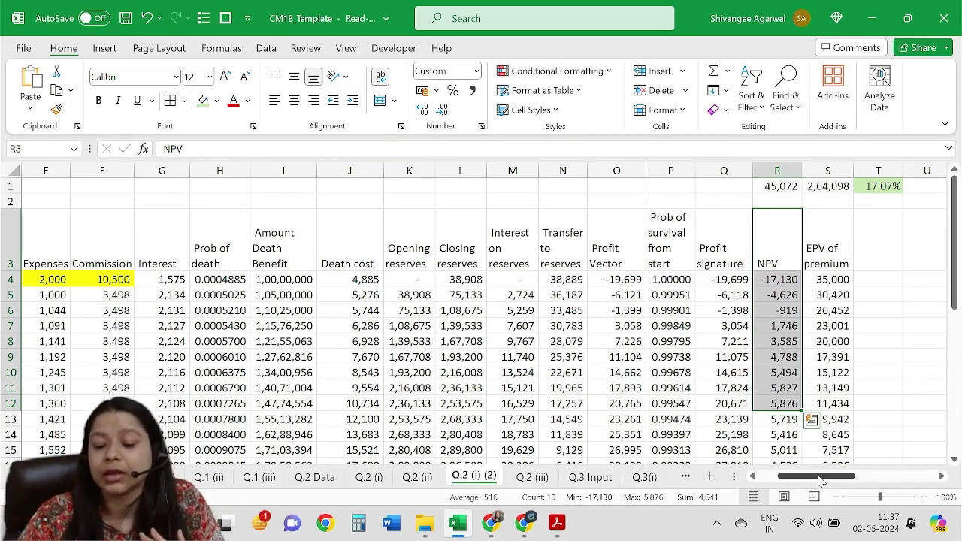
pyautogui.moveTo(820, 477); pyautogui.dragTo(778, 490)
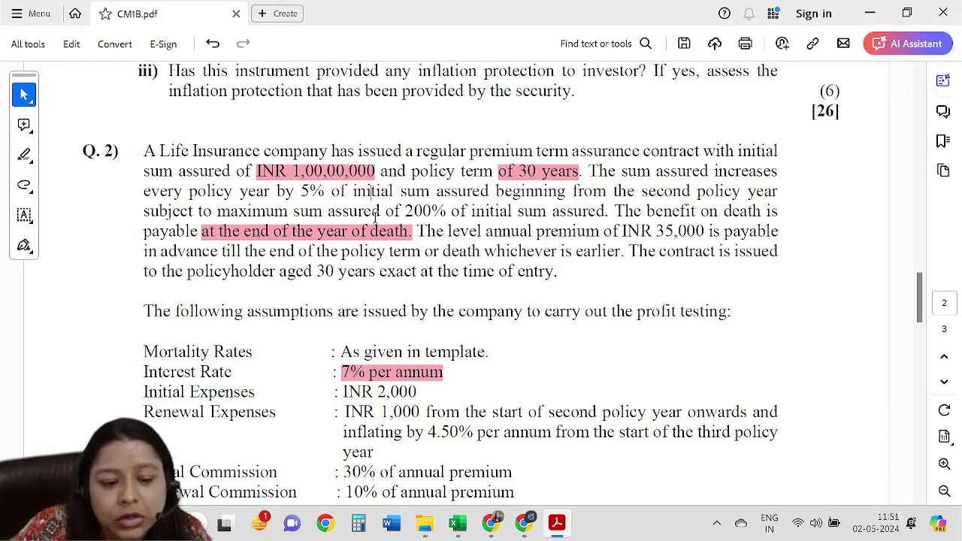
# Highlight '5% of initial sum assured' in pink in the Q.2 wording, then return to Excel.
pyautogui.moveTo(301, 194); pyautogui.dragTo(568, 192)
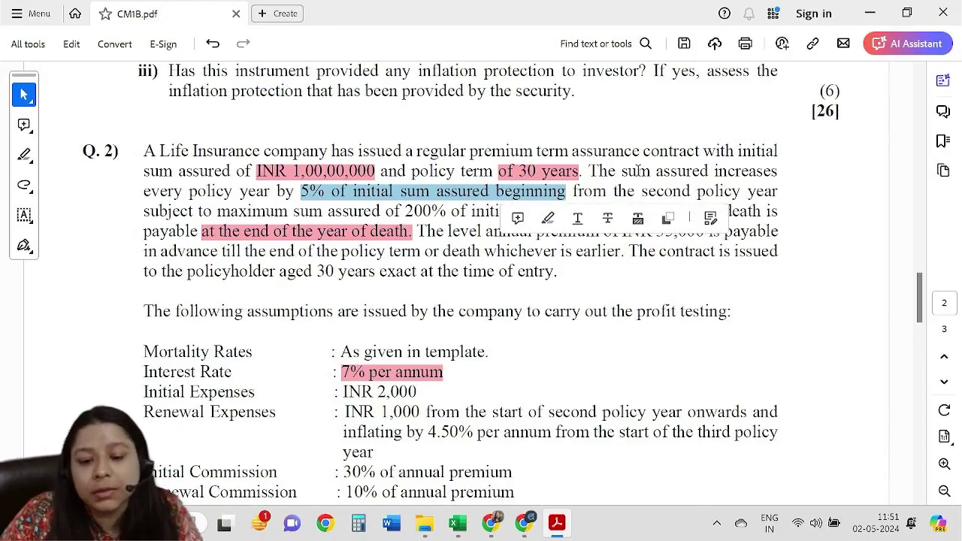
pyautogui.click(639, 174)
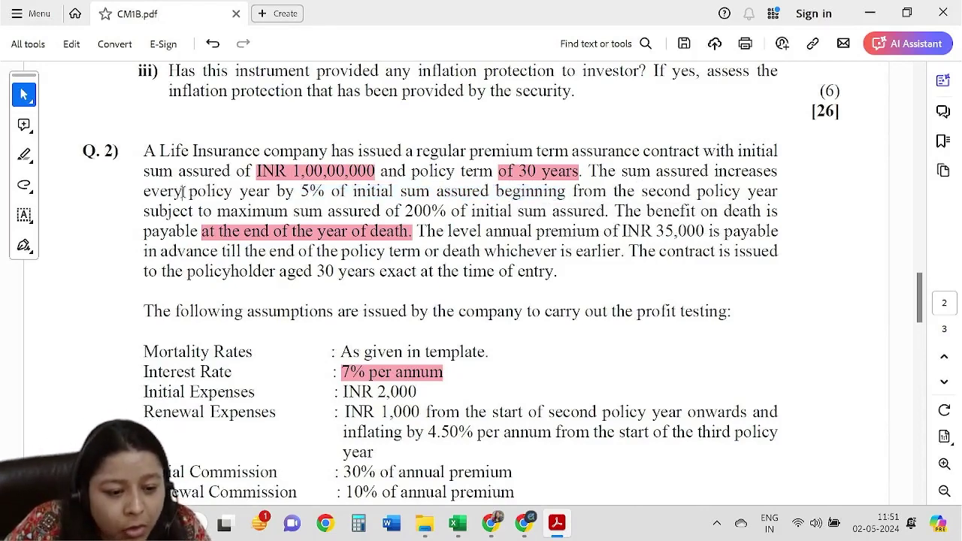
pyautogui.moveTo(183, 192); pyautogui.dragTo(454, 192)
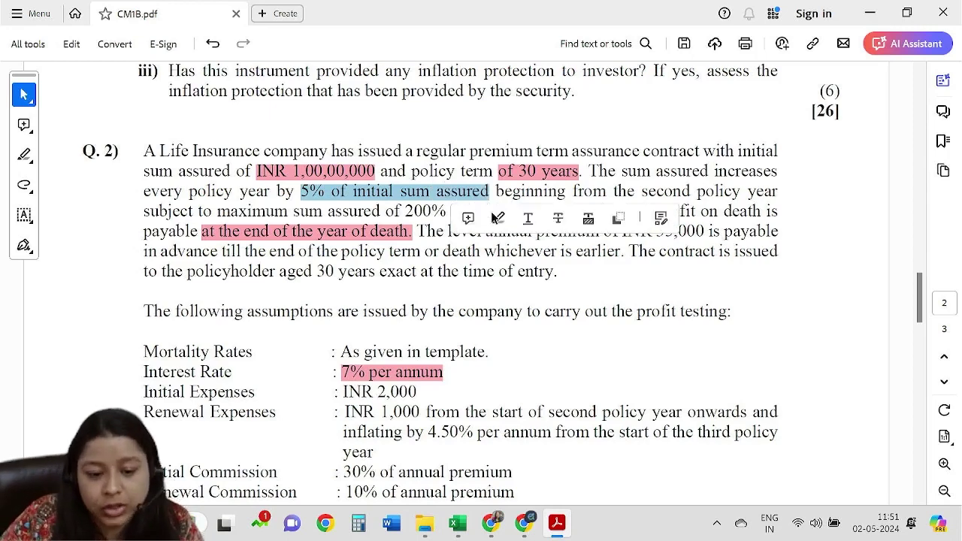
pyautogui.click(497, 218)
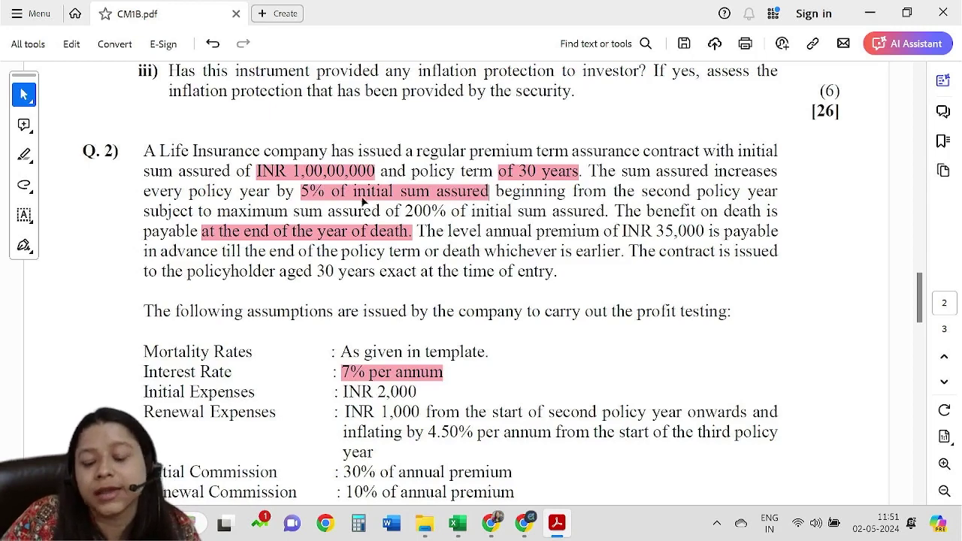
pyautogui.hotkey('alt', 'Tab')
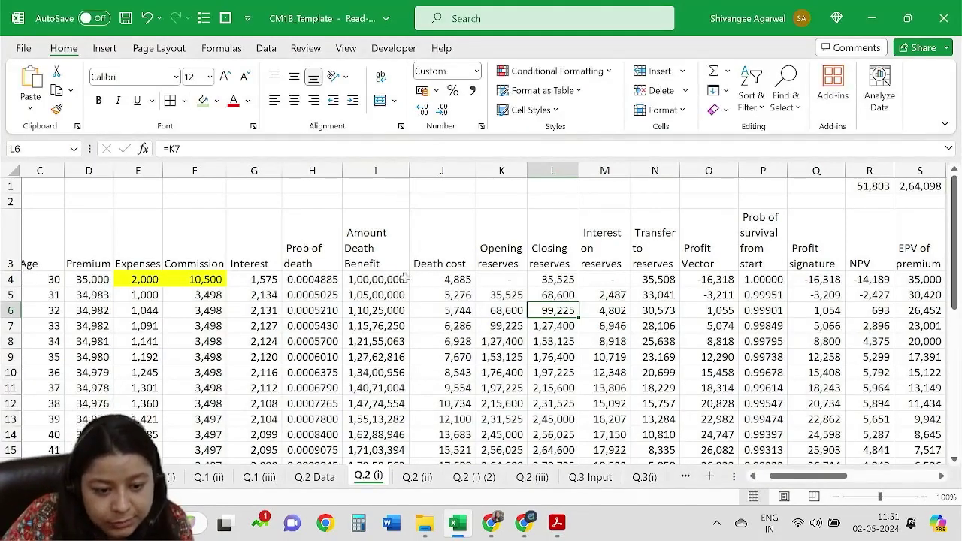
# Enter =MIN(10000000*(1+5%*B4),10000000*200%) in I4 for the capped death benefit.
pyautogui.click(386, 292)
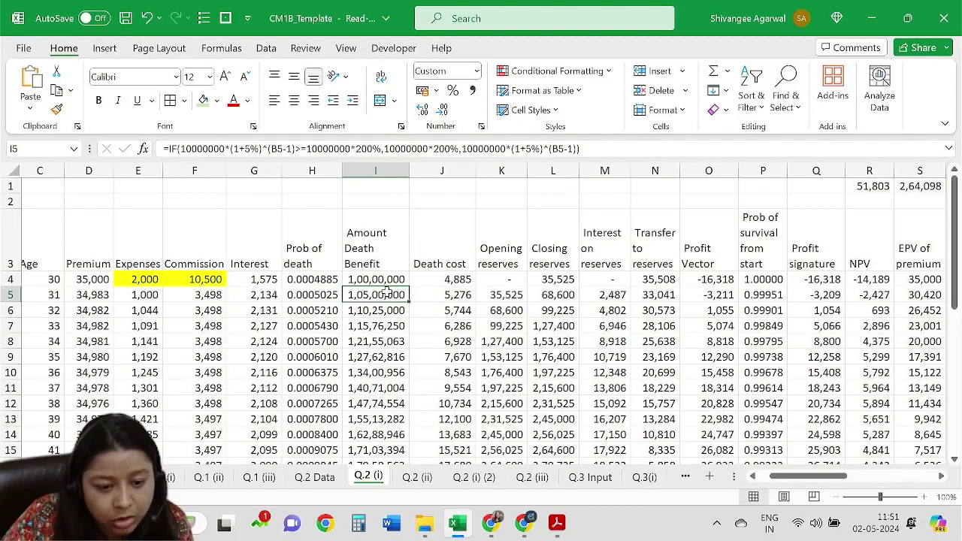
pyautogui.click(369, 275)
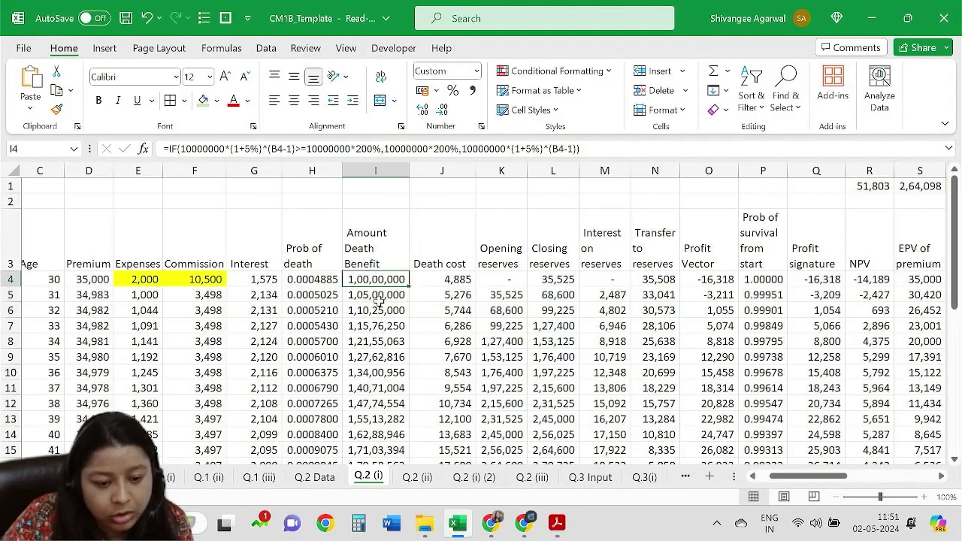
pyautogui.write('=min')
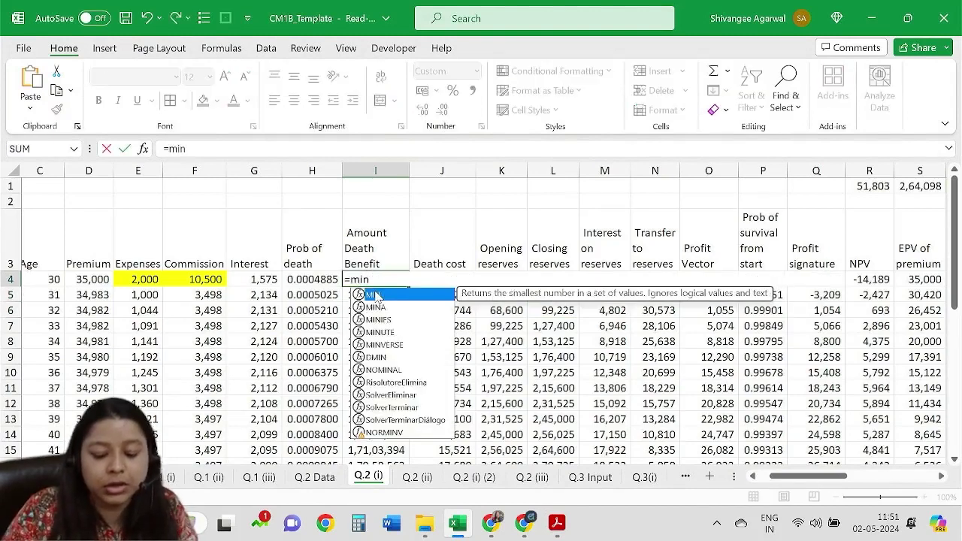
pyautogui.write('(10000')
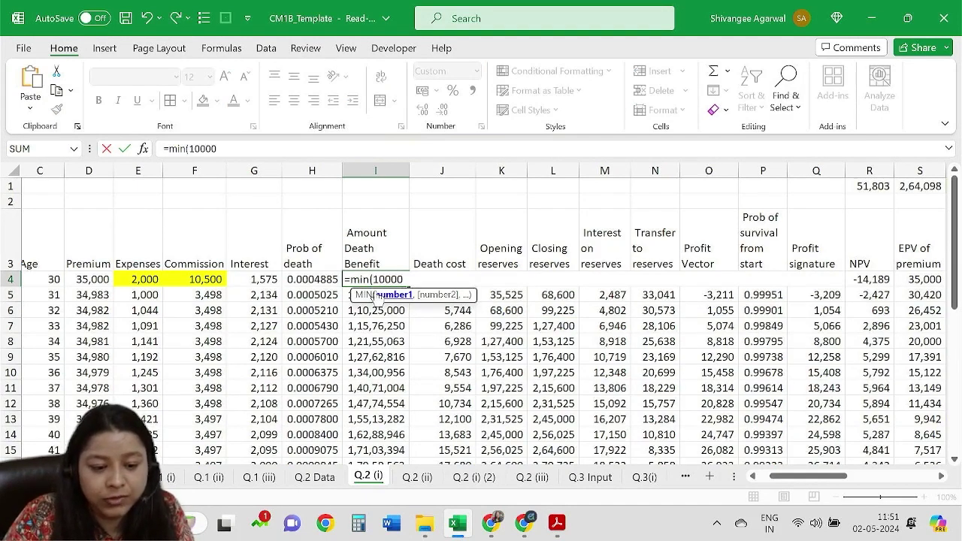
pyautogui.write('*')
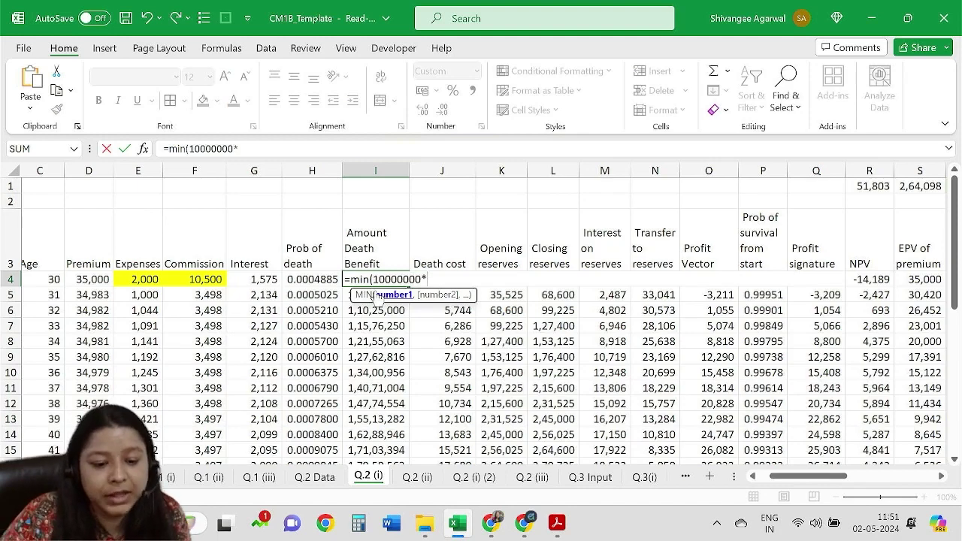
pyautogui.hscroll(-2, 315, 295)
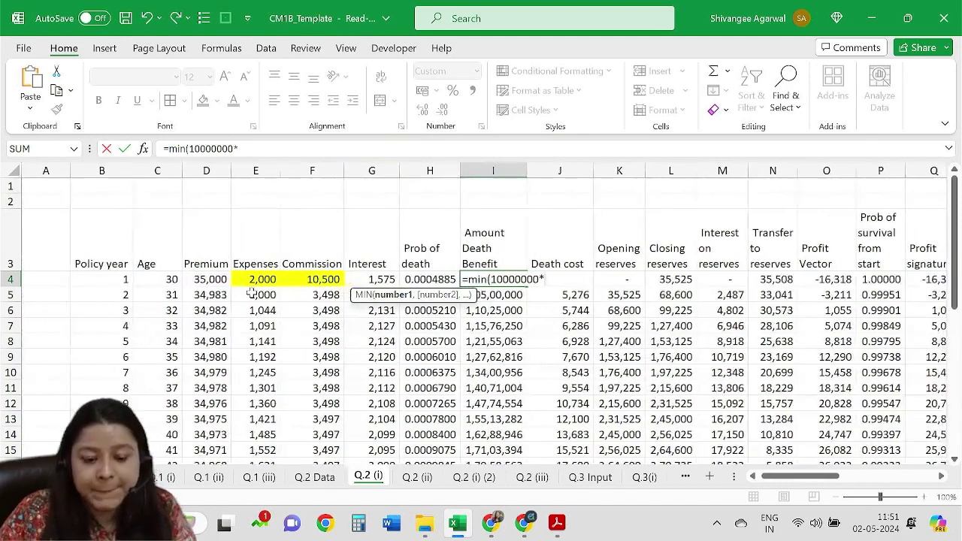
pyautogui.write('(1+')
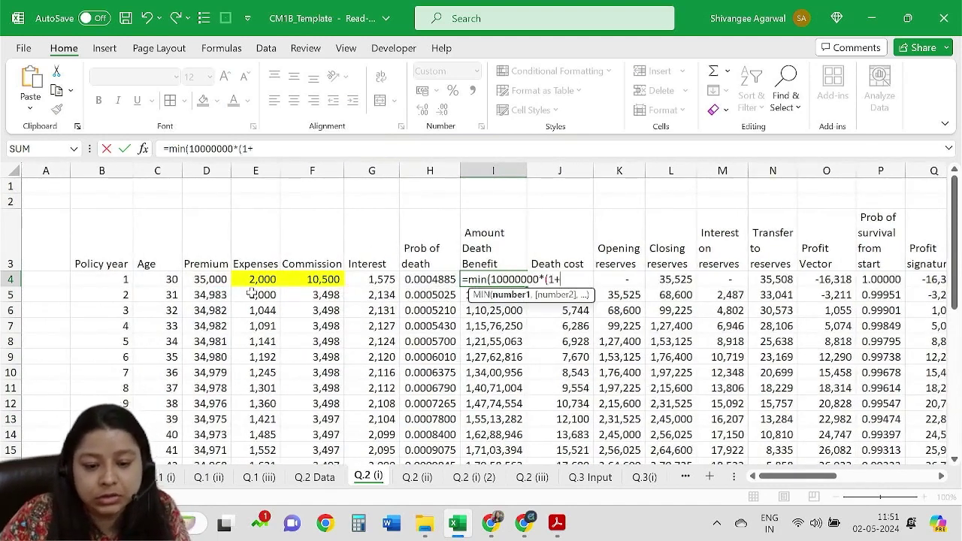
pyautogui.hotkey('alt', 'Tab')
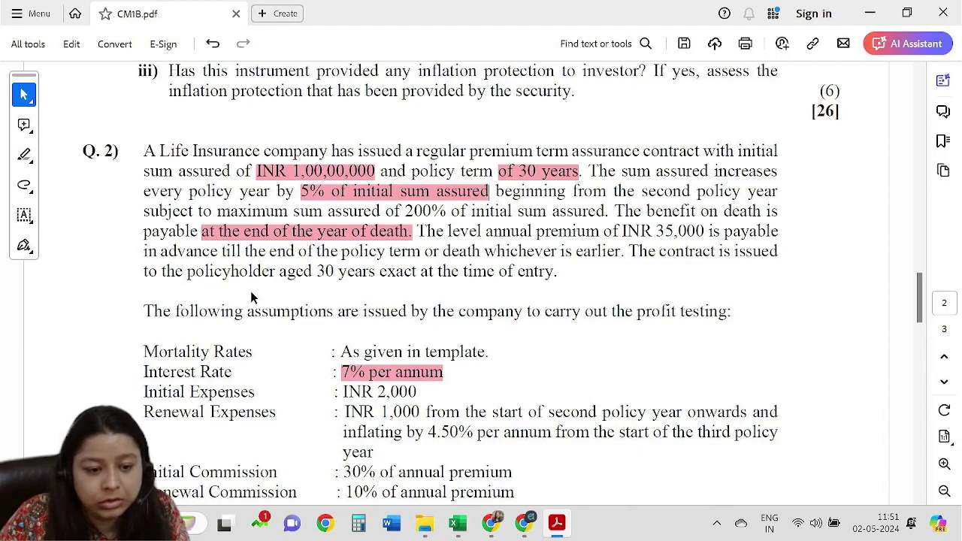
pyautogui.hotkey('alt', 'Tab')
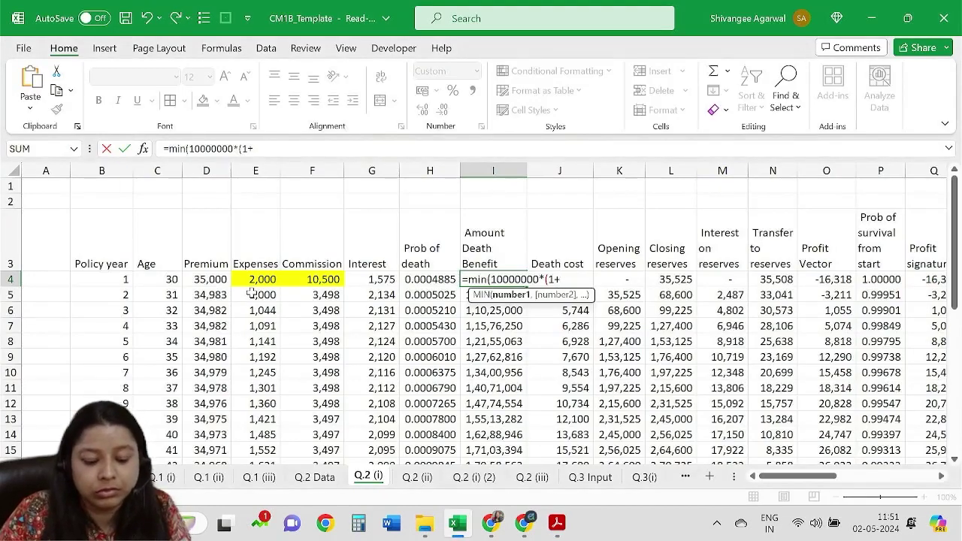
pyautogui.write('5%')
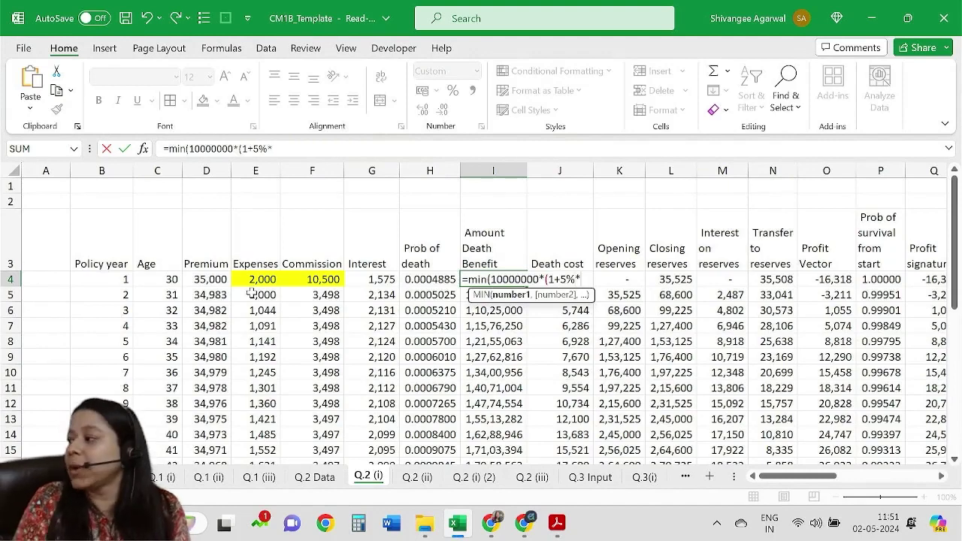
pyautogui.write('*')
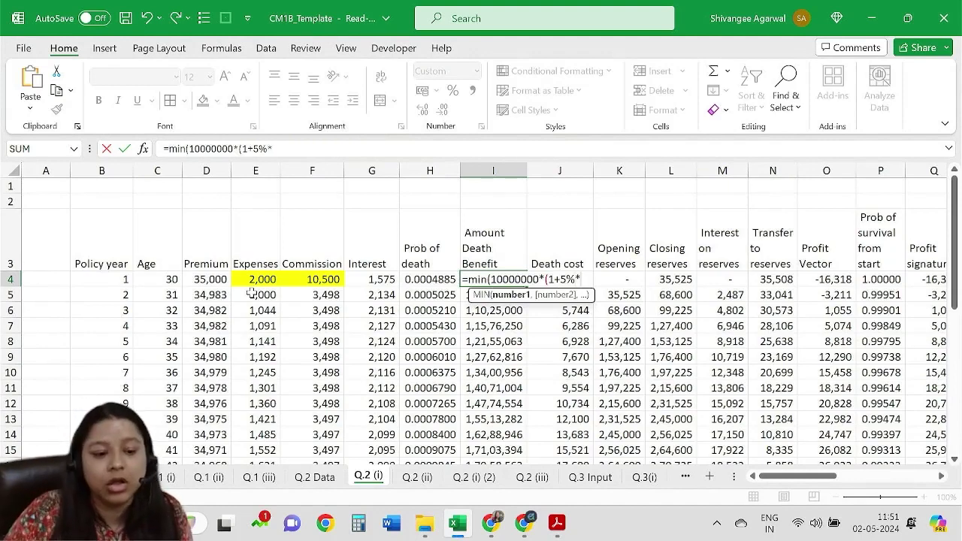
pyautogui.click(103, 278)
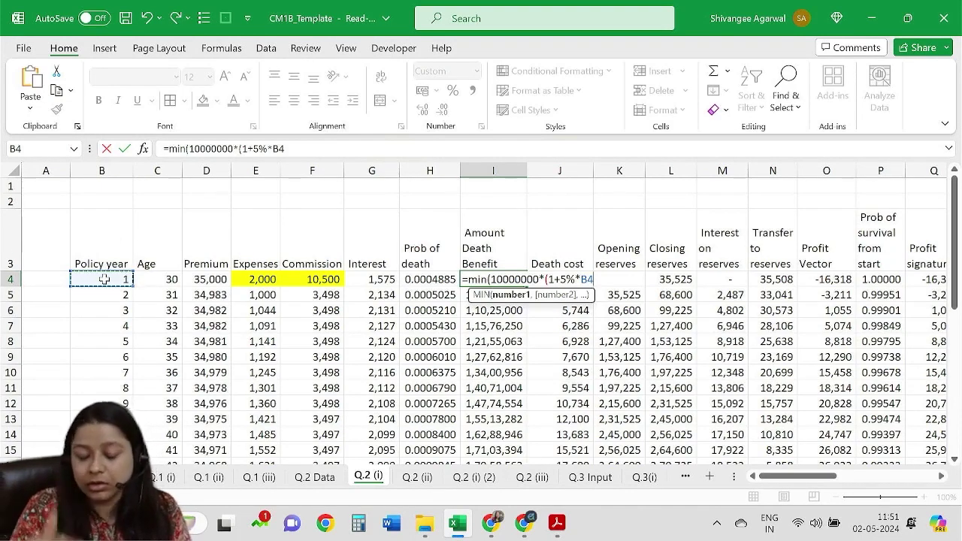
pyautogui.write('),')
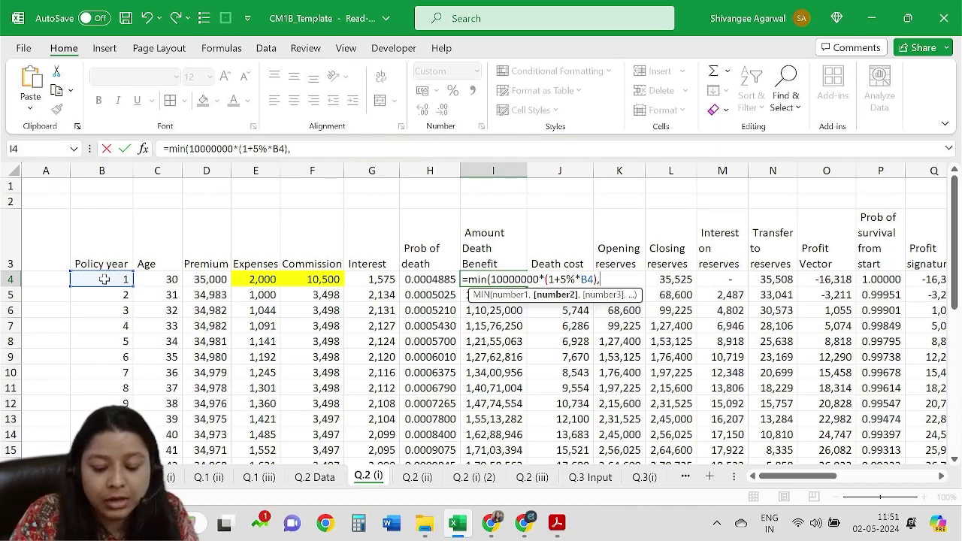
pyautogui.write('2')
pyautogui.press('BackSpace')
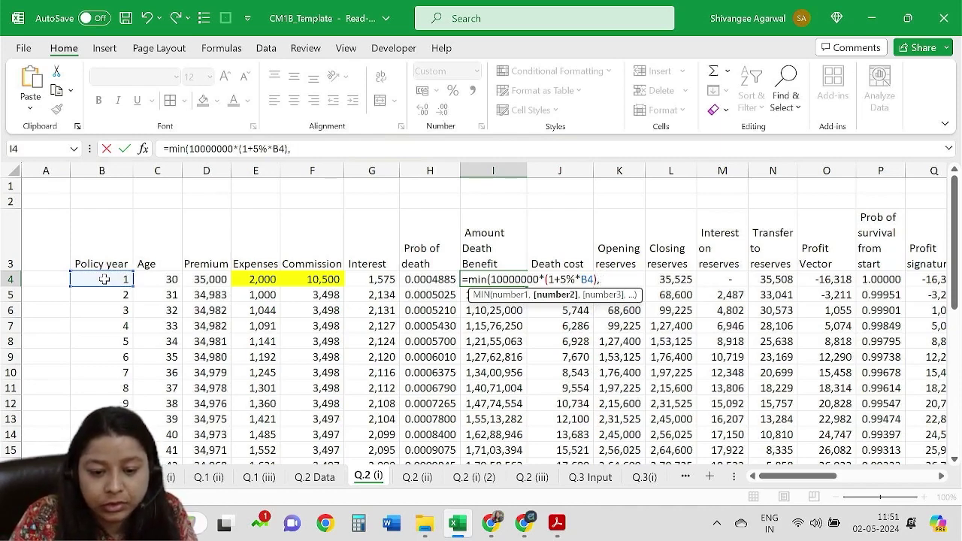
pyautogui.write('00000*')
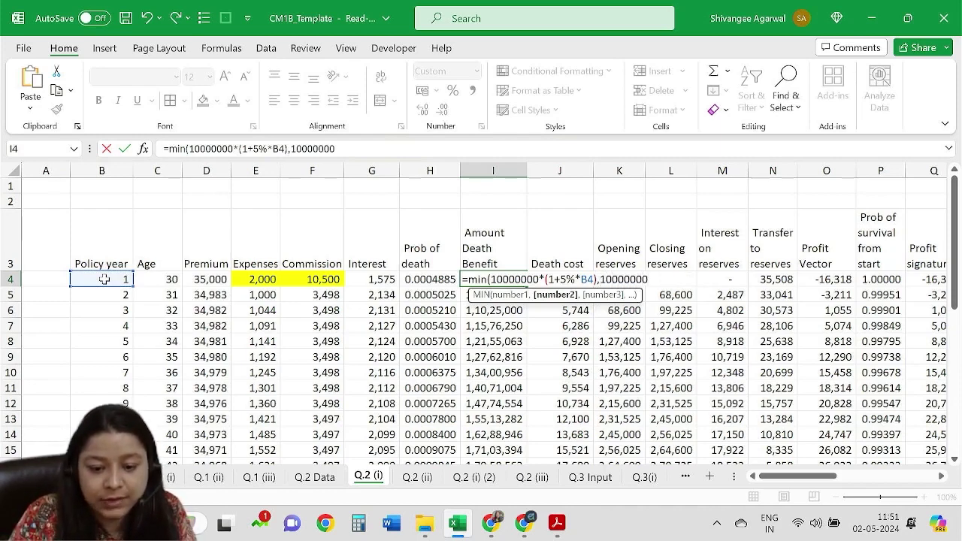
pyautogui.write('20')
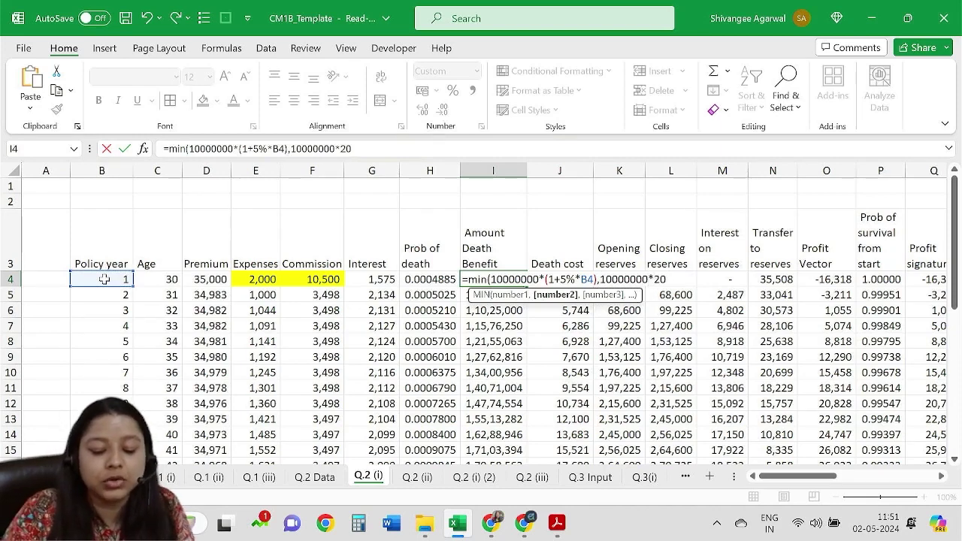
pyautogui.write('0%)')
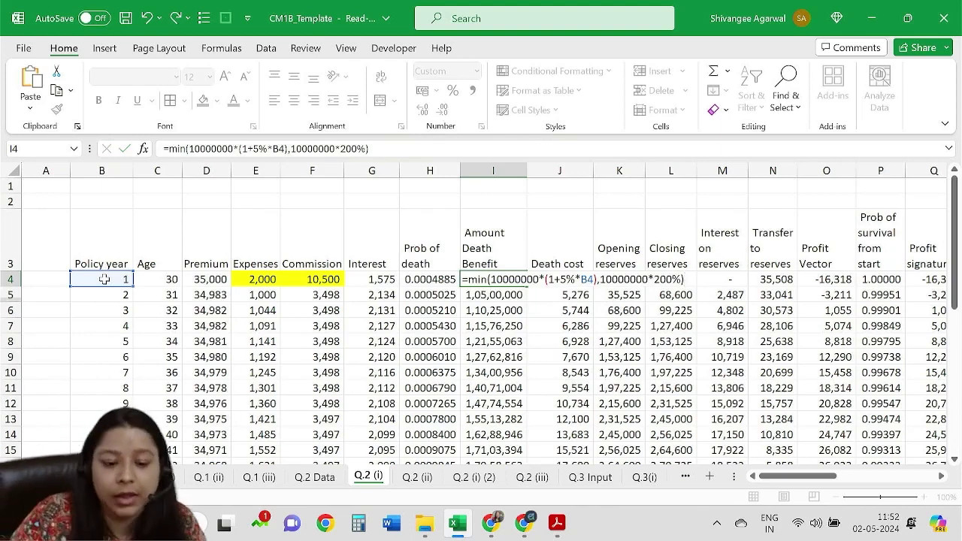
pyautogui.press('Return')
# Copy I4's capped MIN formula into I5.
pyautogui.click(489, 278)
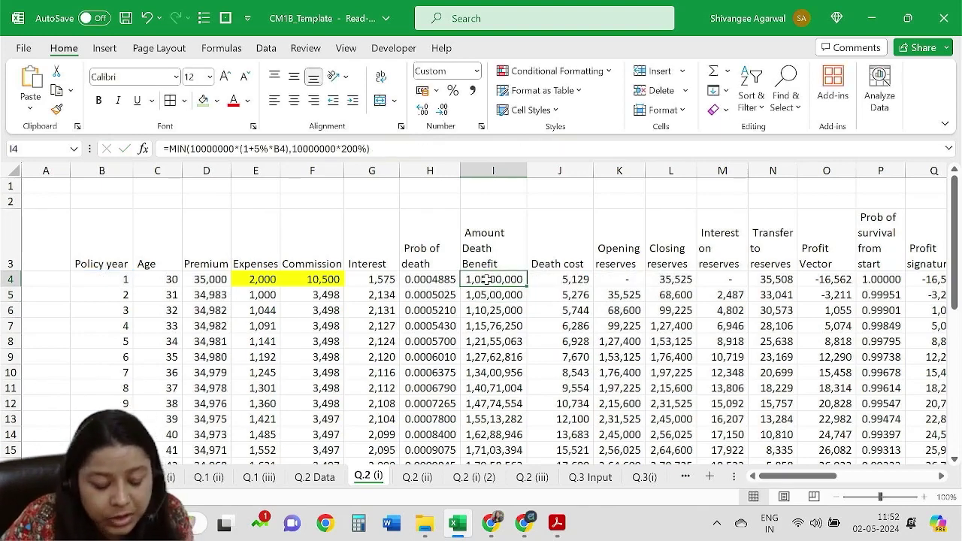
pyautogui.moveTo(402, 148); pyautogui.dragTo(163, 149)
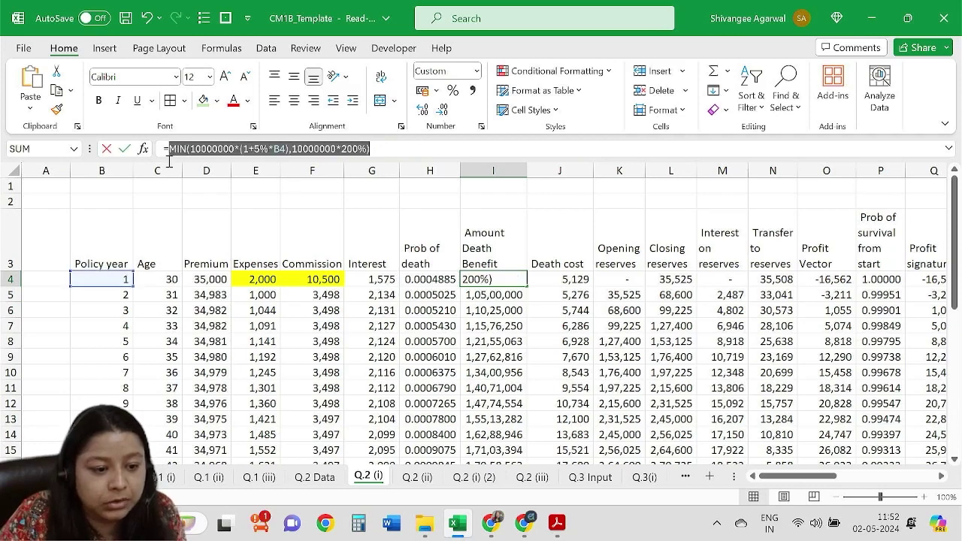
pyautogui.hotkey('ctrl', 'c')
pyautogui.press('Return')
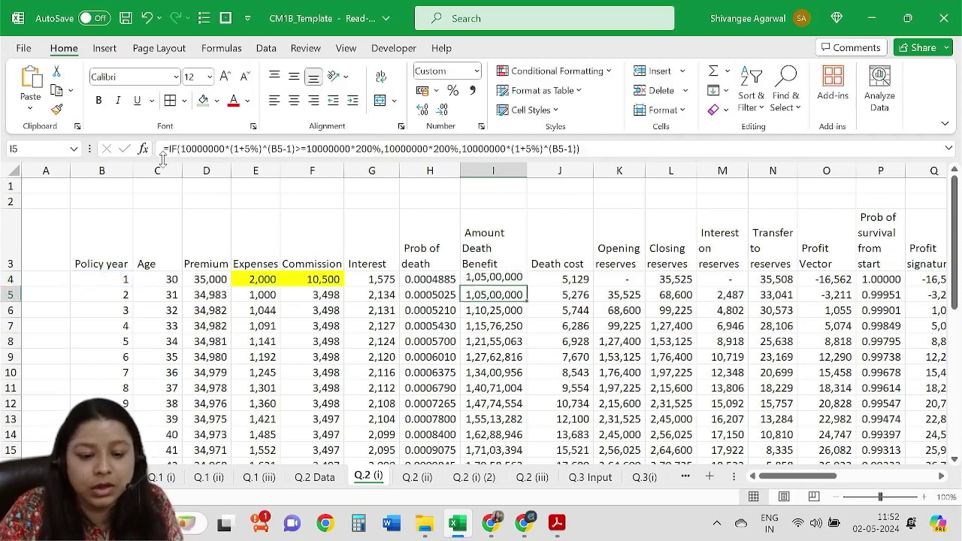
pyautogui.hotkey('ctrl', 'v')
# Reduce I4 to a plain 10000000 first-year death benefit.
pyautogui.press('Up')
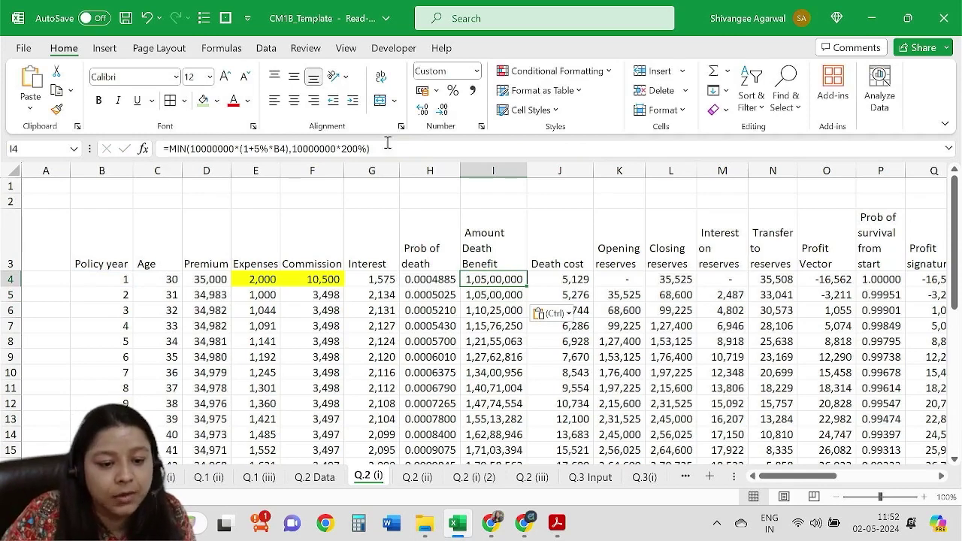
pyautogui.moveTo(389, 148); pyautogui.dragTo(236, 149)
pyautogui.press('Delete')
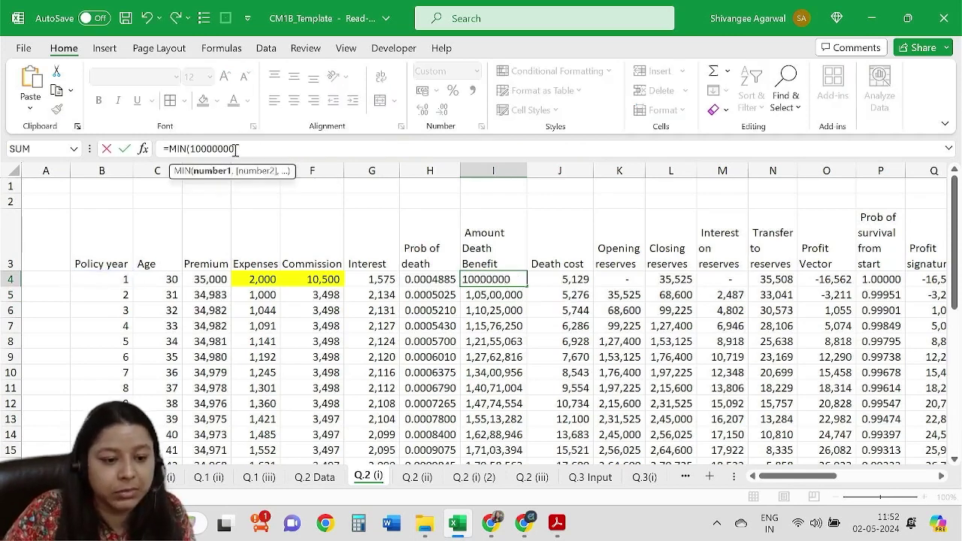
pyautogui.press('BackSpace')
pyautogui.press('BackSpace')
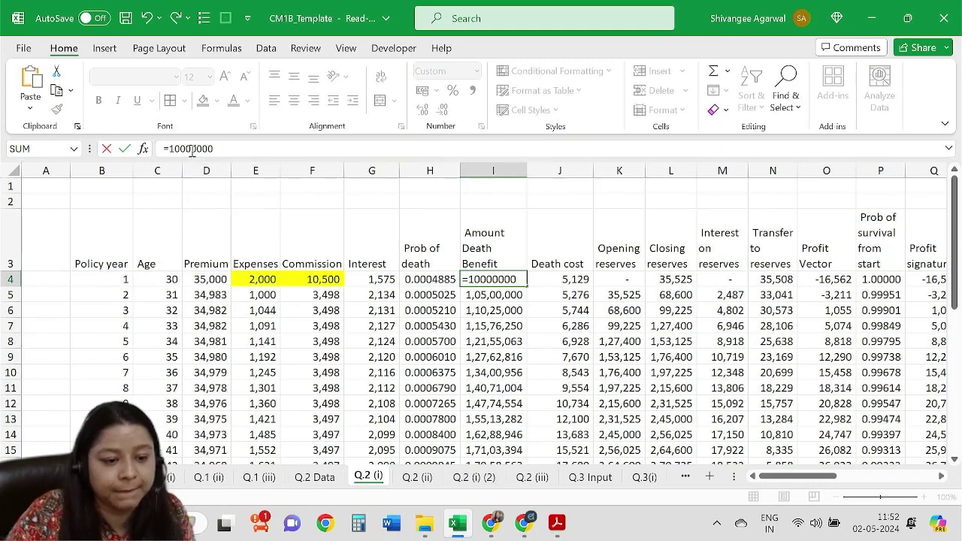
pyautogui.press('Return')
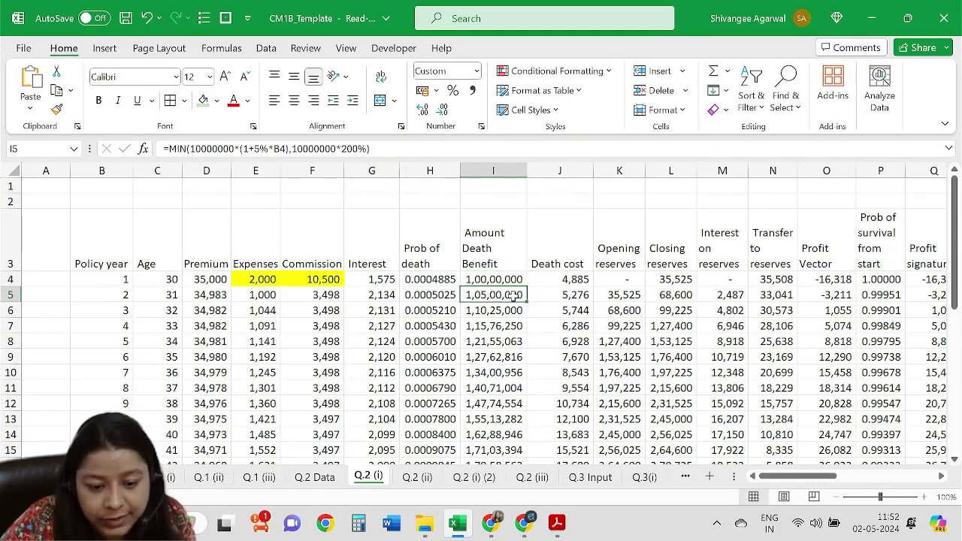
# Fill the capped formula down I5:I33 so benefits rise to 2,00,00,000.
pyautogui.moveTo(524, 299); pyautogui.dragTo(526, 450)
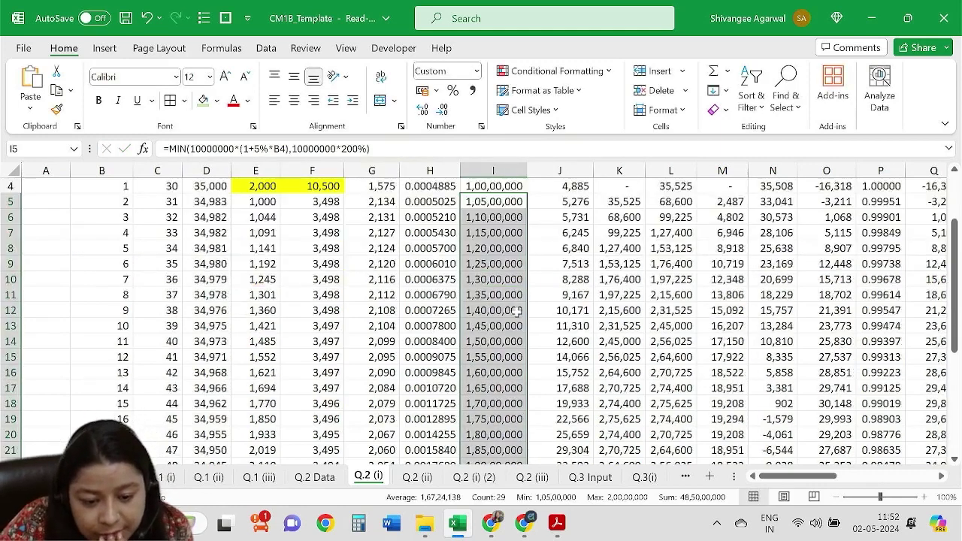
pyautogui.moveTo(492, 311); pyautogui.dragTo(493, 450)
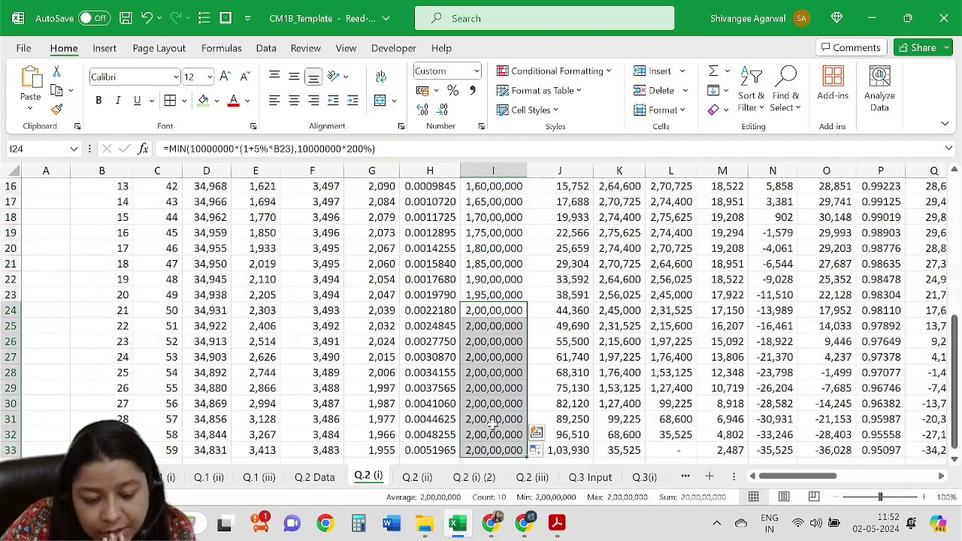
pyautogui.scroll(5, 287, 293)
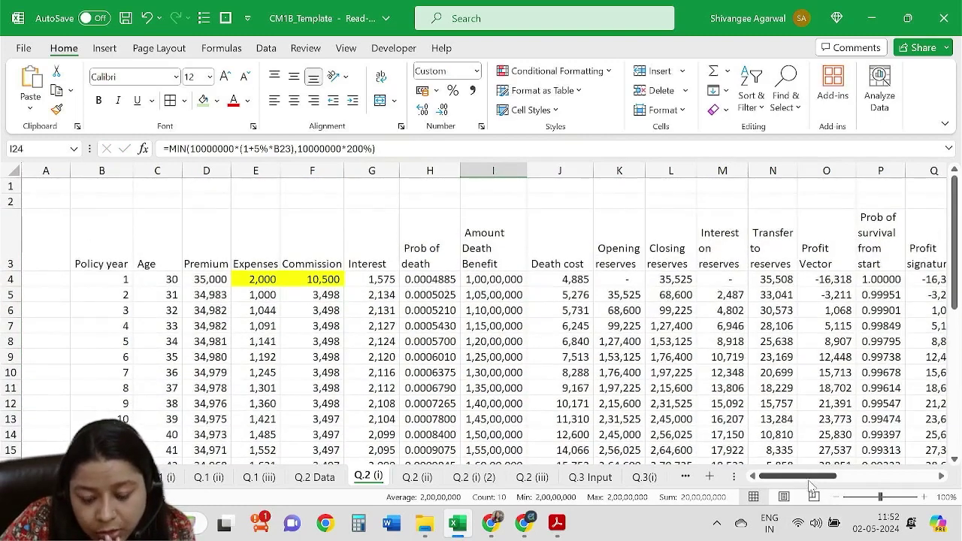
pyautogui.moveTo(812, 476); pyautogui.dragTo(841, 498)
pyautogui.click(771, 187)
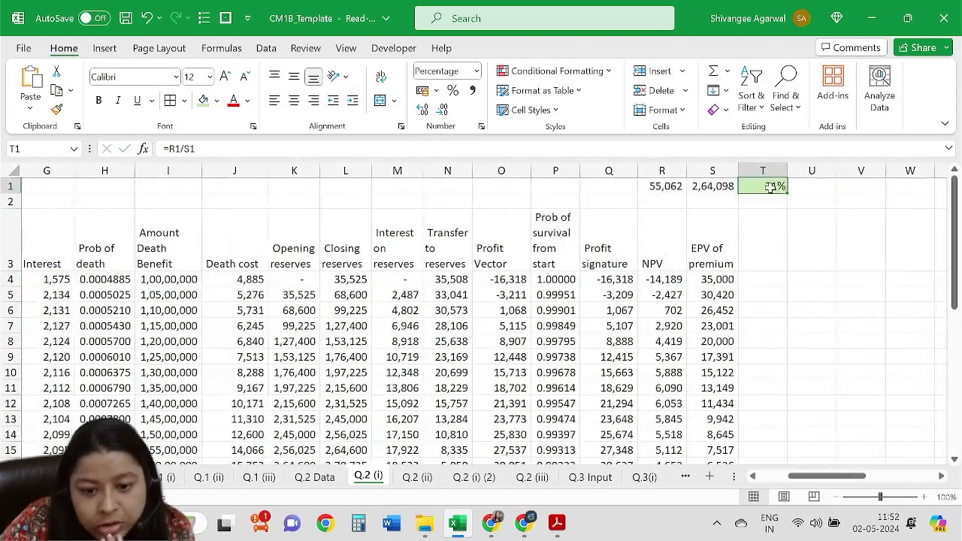
# Add two decimal places to the T1 profit margin so it reads 20.85%.
pyautogui.click(426, 112)
pyautogui.click(425, 111)
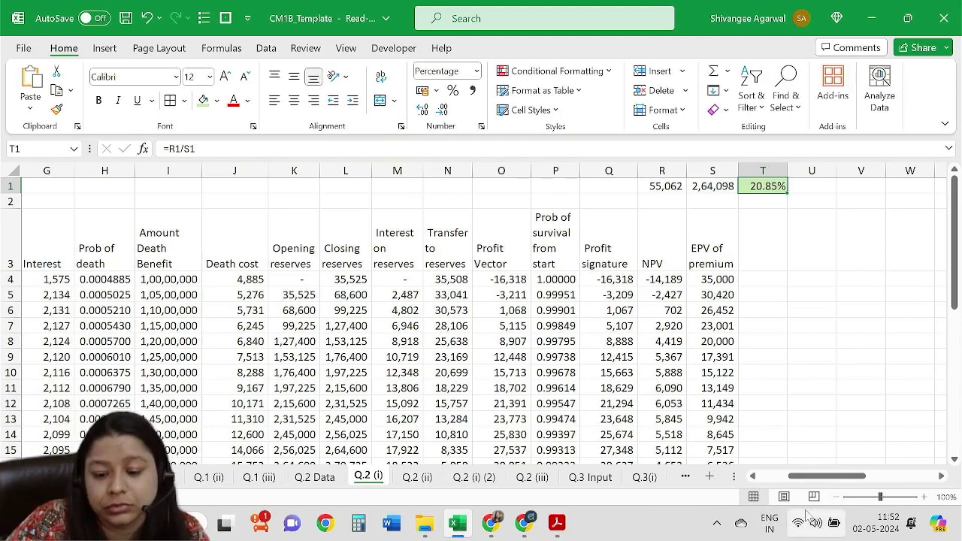
pyautogui.moveTo(796, 476)
pyautogui.mouseDown()
pyautogui.moveTo(770, 478)
pyautogui.moveTo(796, 478)
pyautogui.moveTo(795, 504)
pyautogui.mouseUp()
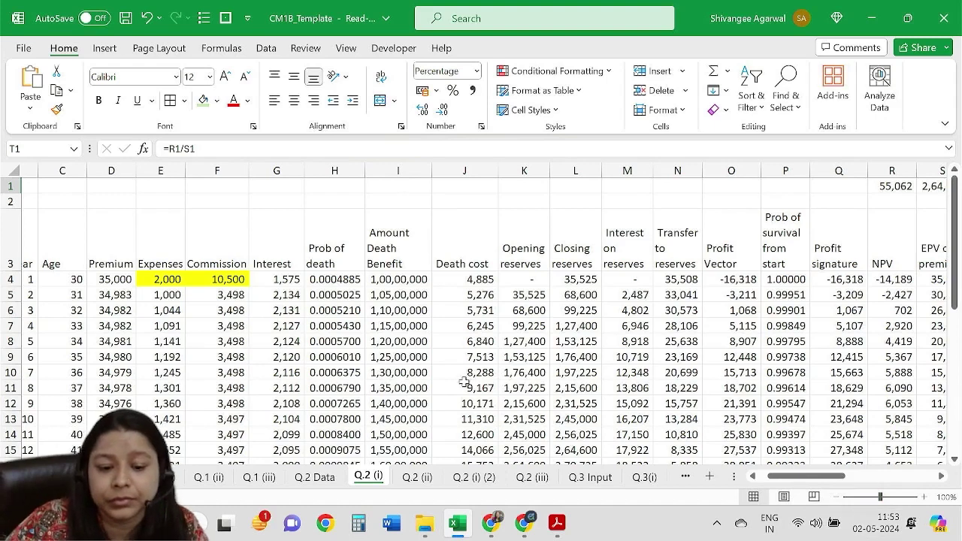
pyautogui.click(480, 341)
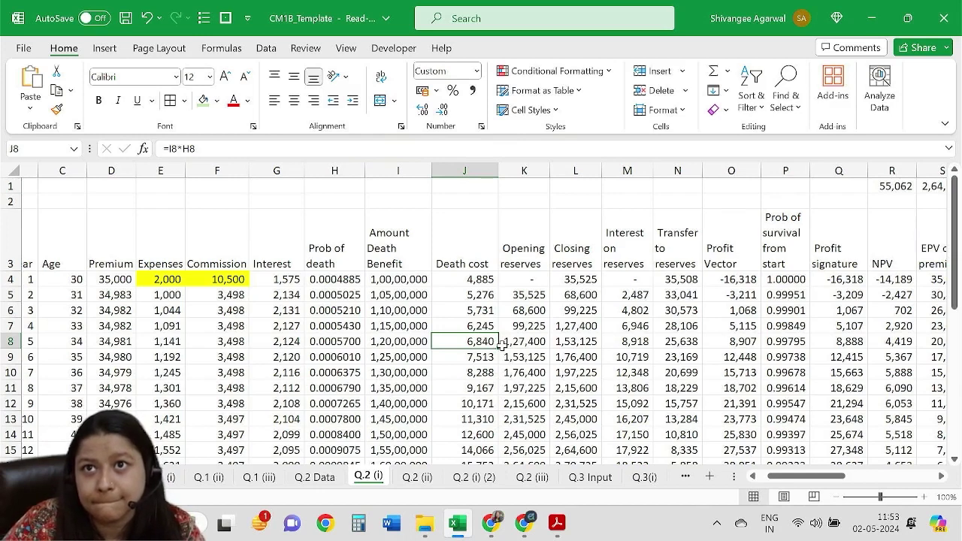
pyautogui.click(120, 302)
pyautogui.press('Down')
pyautogui.press('Down')
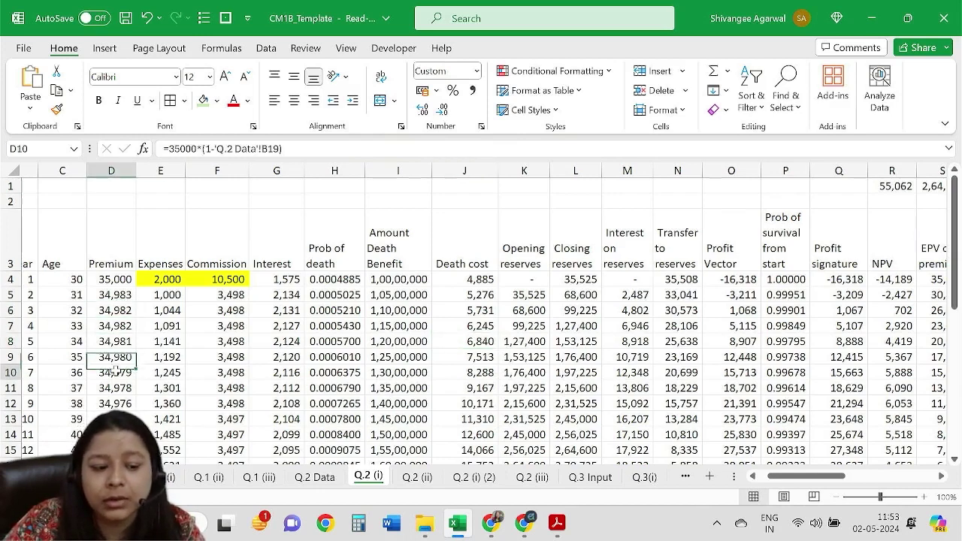
pyautogui.press('Down')
pyautogui.press('Down')
pyautogui.moveTo(798, 477); pyautogui.dragTo(796, 481)
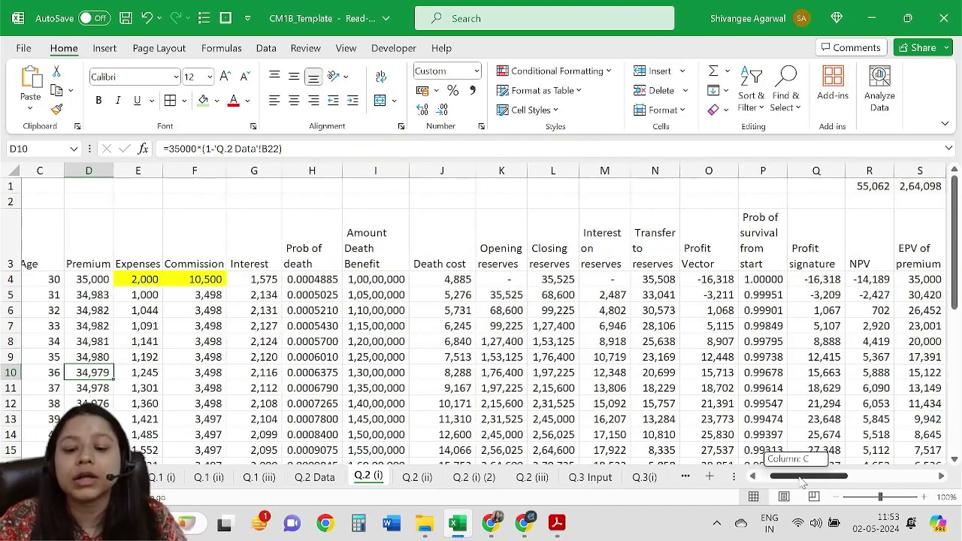
pyautogui.moveTo(795, 481); pyautogui.dragTo(803, 482)
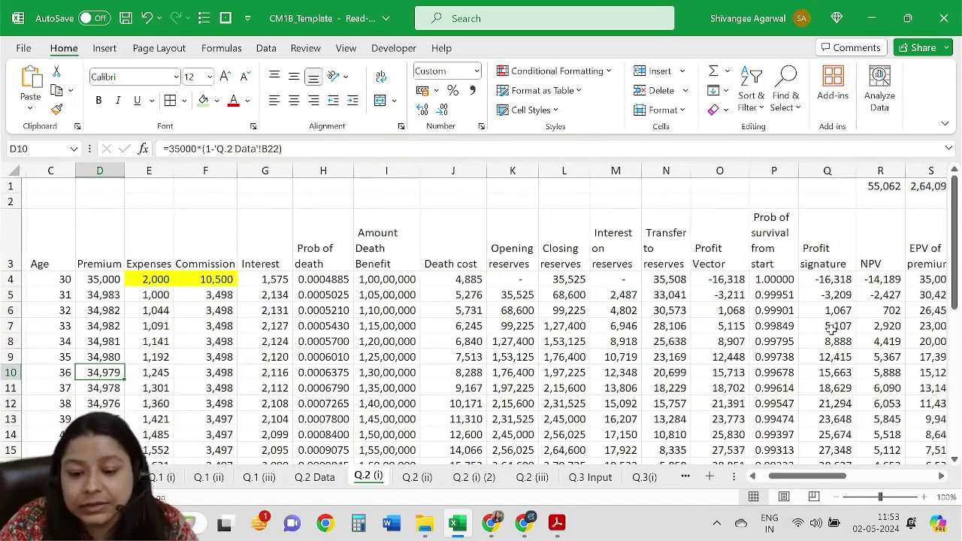
pyautogui.moveTo(812, 284)
pyautogui.mouseDown()
pyautogui.moveTo(827, 286)
pyautogui.moveTo(847, 404)
pyautogui.mouseUp()
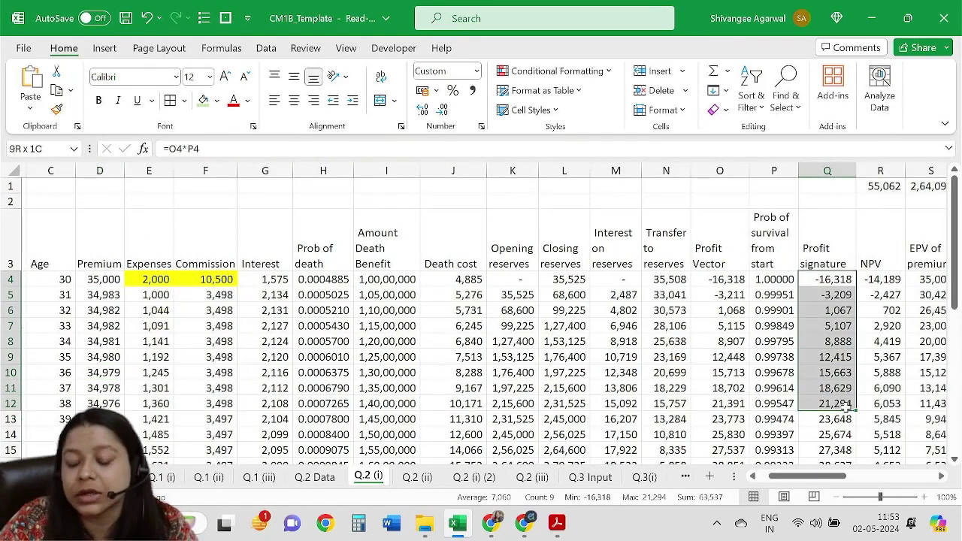
pyautogui.moveTo(775, 279); pyautogui.dragTo(775, 372)
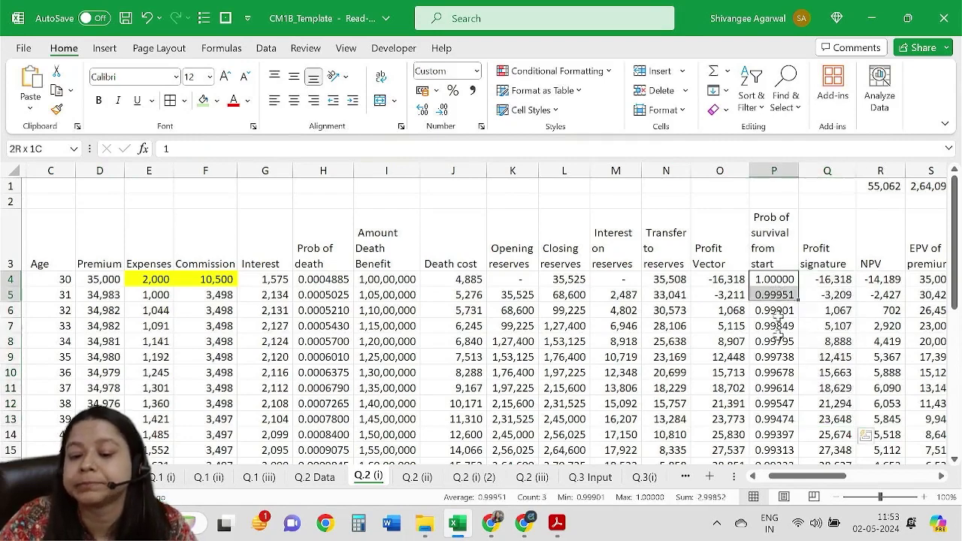
pyautogui.click(819, 296)
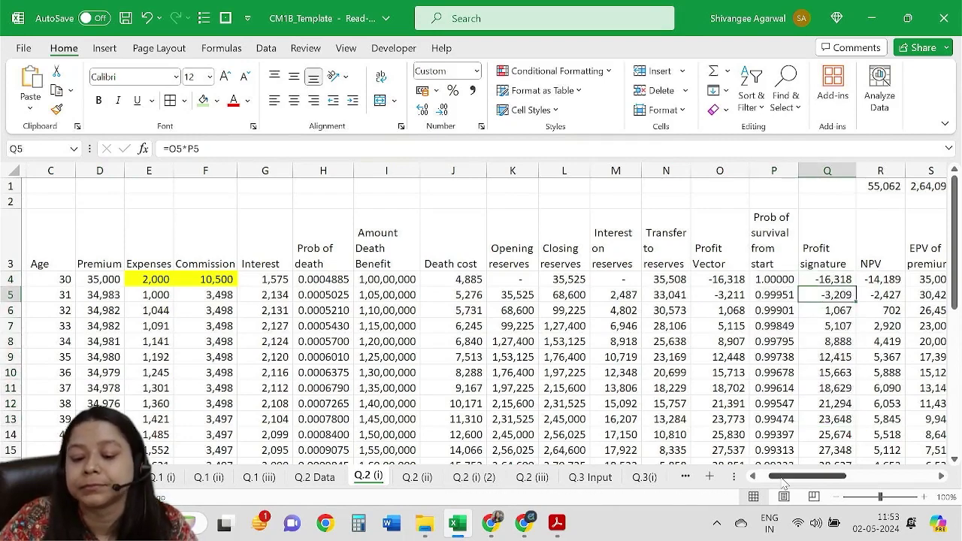
pyautogui.moveTo(785, 482); pyautogui.dragTo(773, 481)
pyautogui.click(197, 281)
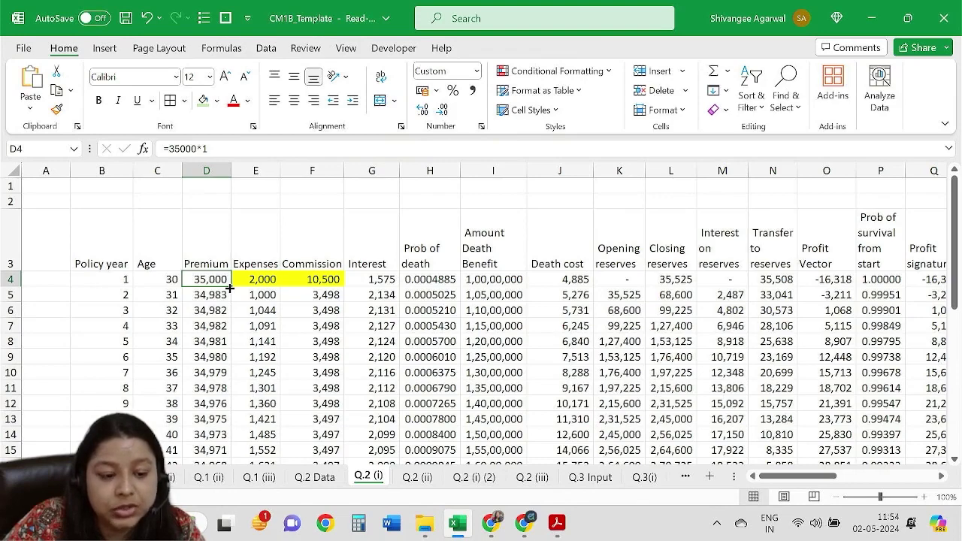
# Fill the level 35,000 premium down column D.
pyautogui.doubleClick(229, 287)
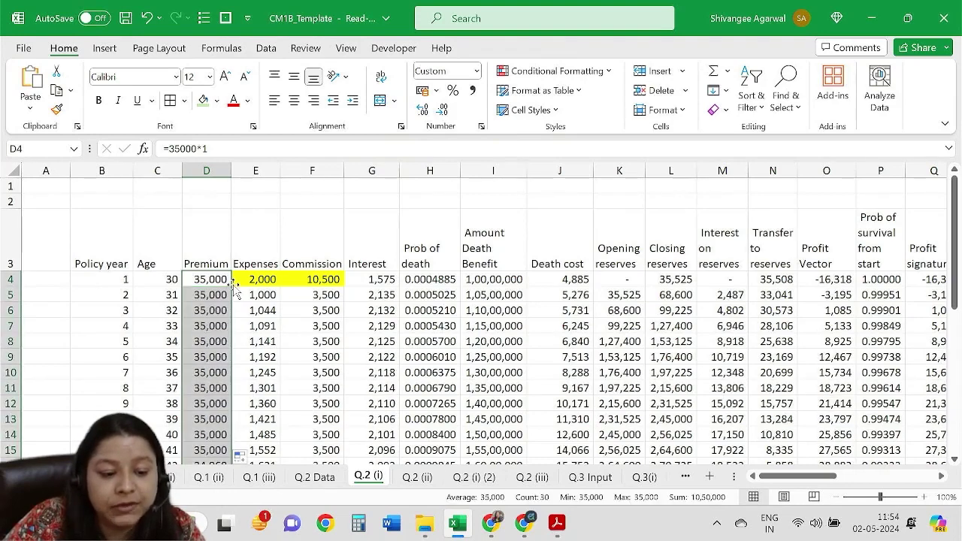
pyautogui.click(224, 326)
pyautogui.scroll(-3, 224, 327)
pyautogui.scroll(-4, 224, 327)
pyautogui.scroll(4, 222, 325)
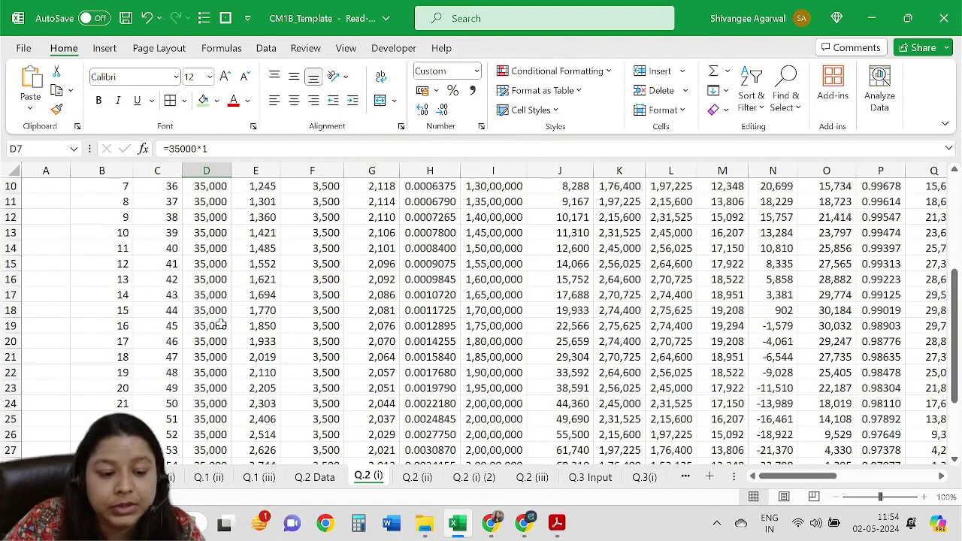
pyautogui.scroll(3, 219, 324)
# Remove the survival factor from E5's renewal expense formula and fill it down column E.
pyautogui.doubleClick(253, 295)
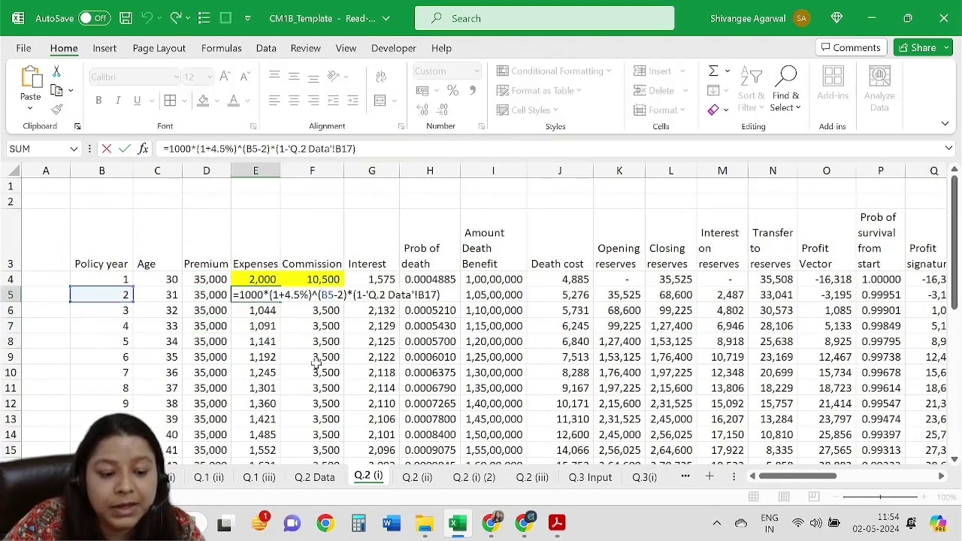
pyautogui.press('Return')
pyautogui.press('Up')
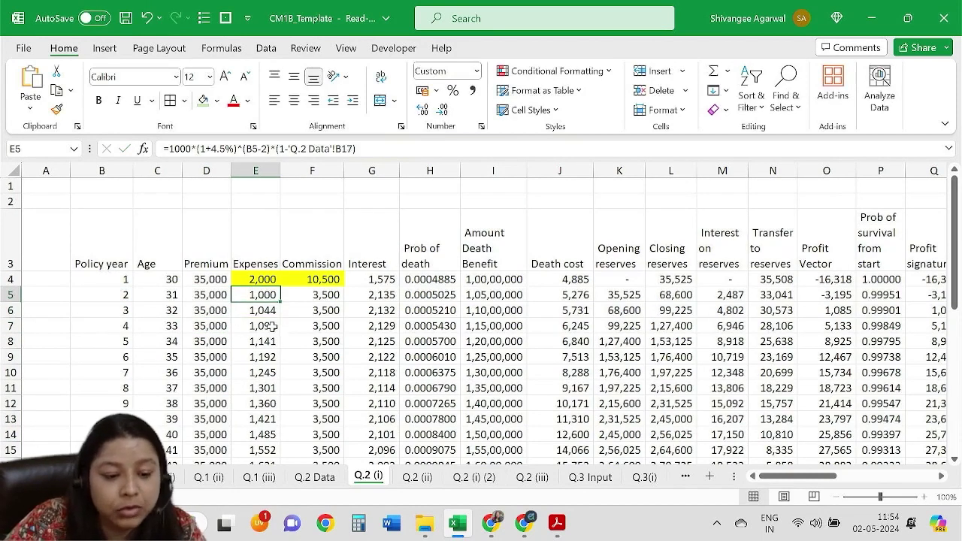
pyautogui.moveTo(356, 149); pyautogui.dragTo(275, 157)
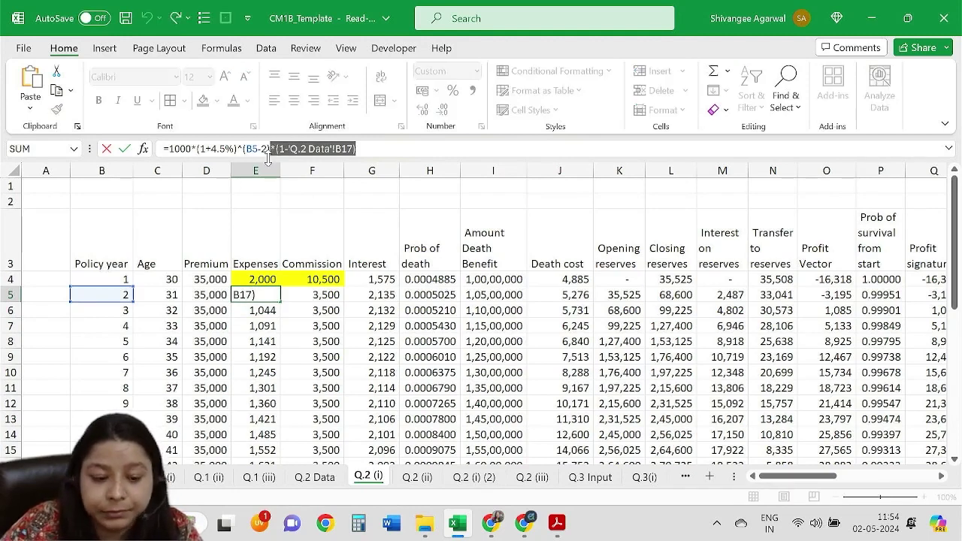
pyautogui.press('Return')
pyautogui.press('Up')
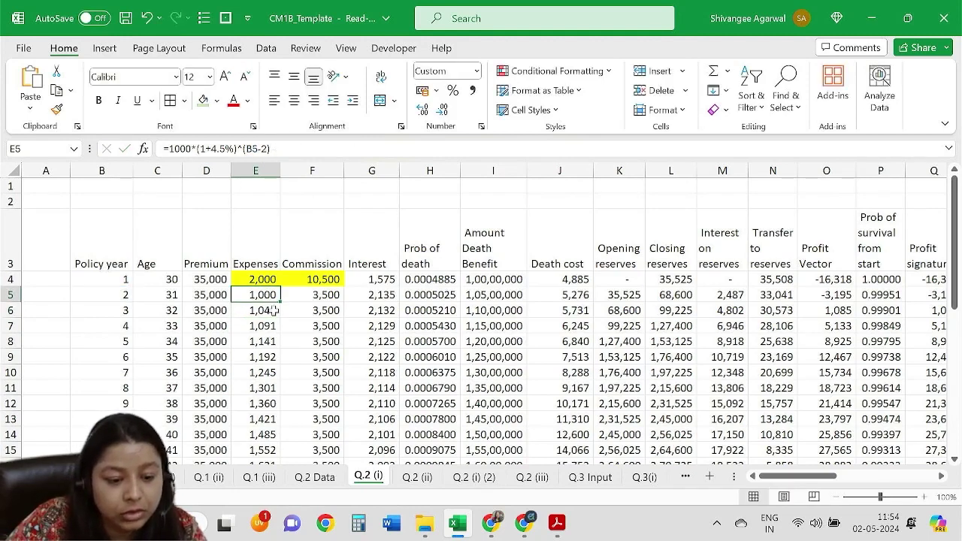
pyautogui.doubleClick(279, 302)
# Review the E4 initial expense, F4:F5 commission formulas and the T1 profit margin.
pyautogui.click(300, 290)
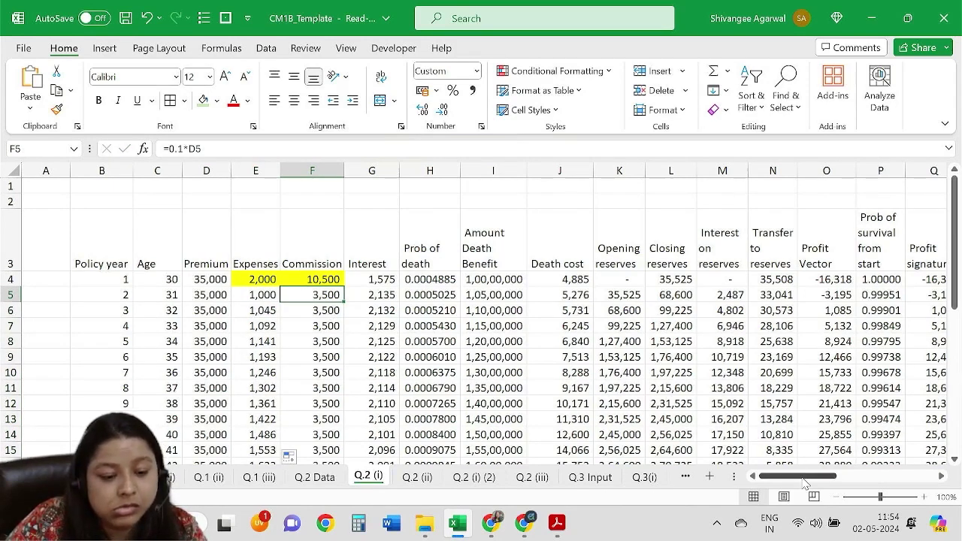
pyautogui.click(255, 279)
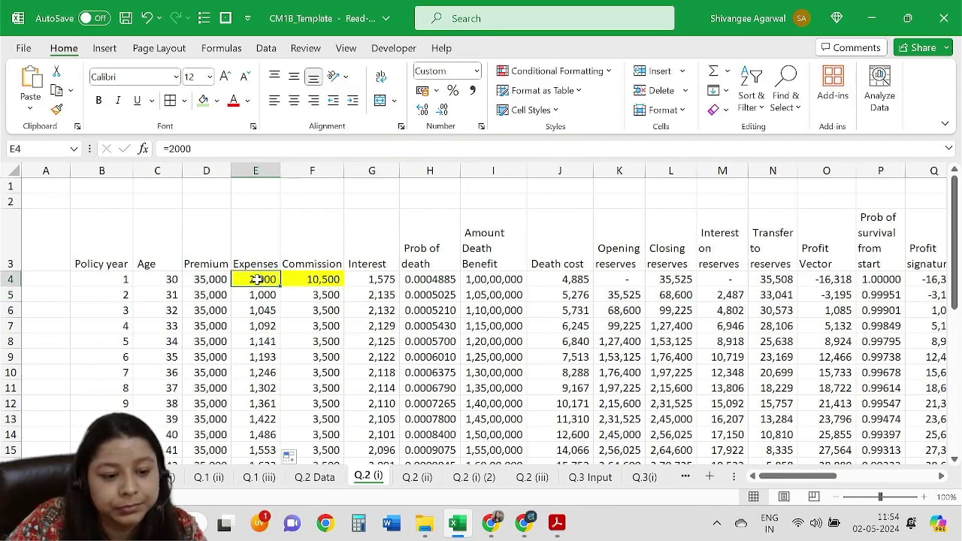
pyautogui.click(316, 279)
pyautogui.moveTo(834, 483); pyautogui.dragTo(868, 484)
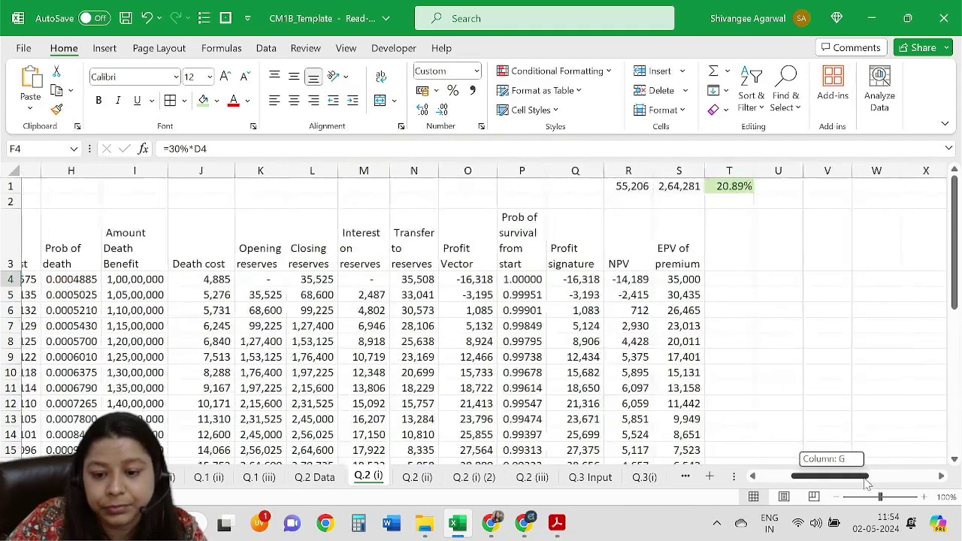
pyautogui.click(724, 189)
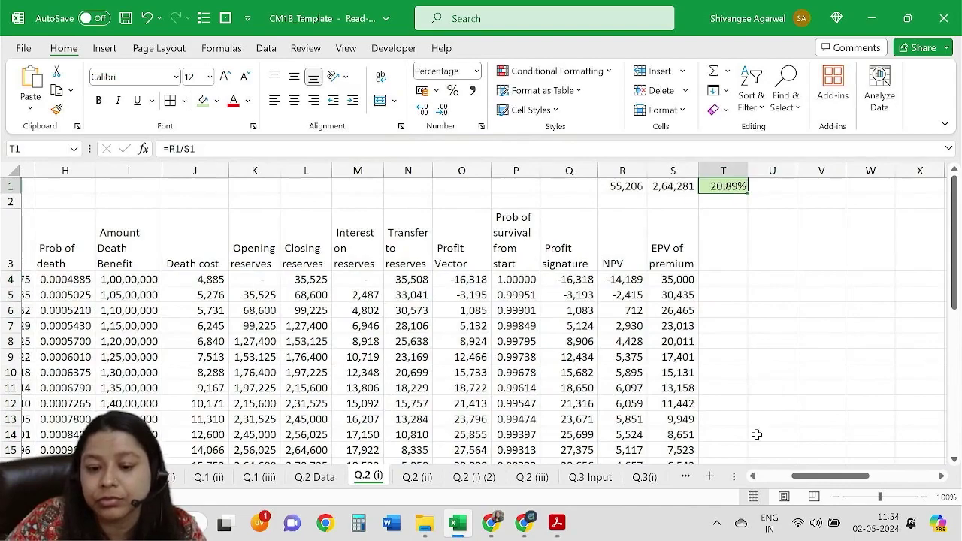
pyautogui.moveTo(795, 476); pyautogui.dragTo(768, 476)
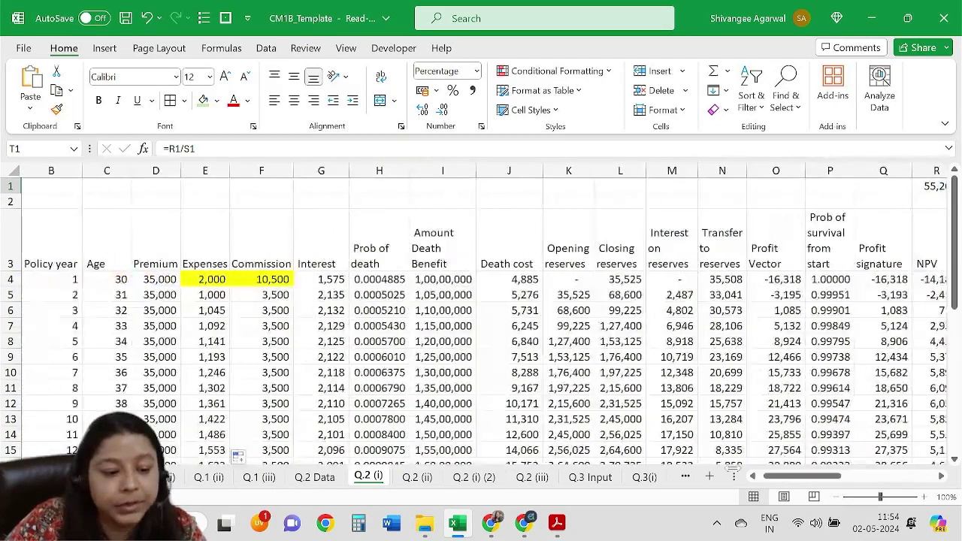
# Review the row 5 premium, renewal expense, commission and interest formulas in D5:G5.
pyautogui.click(175, 294)
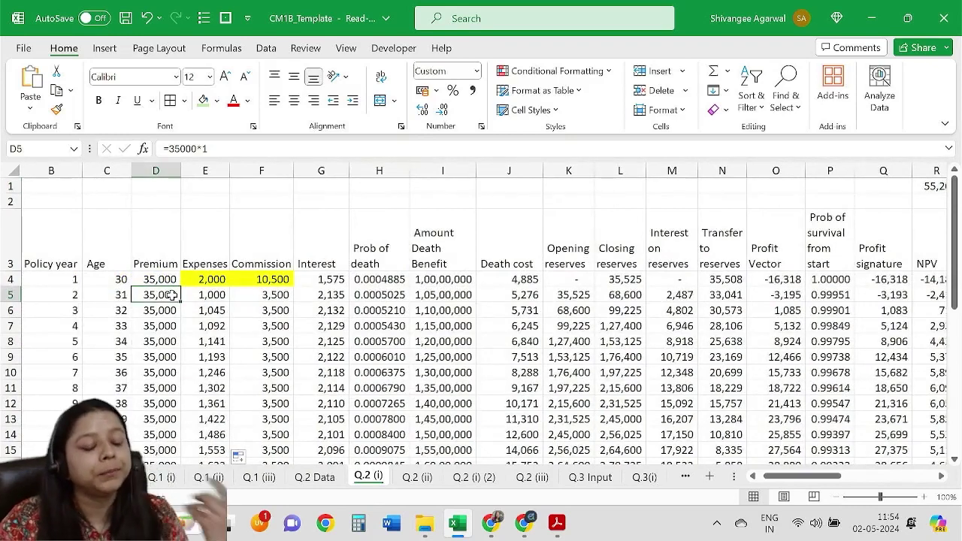
pyautogui.click(187, 296)
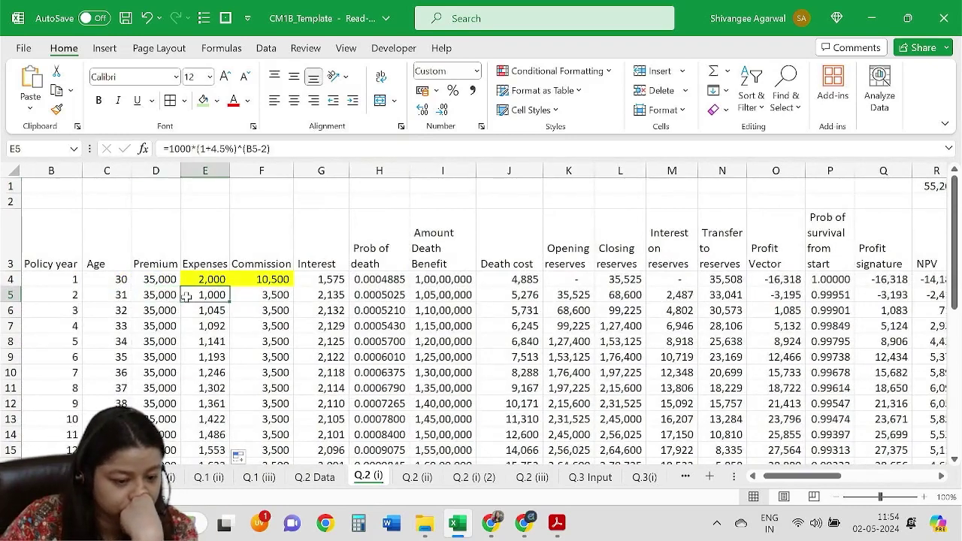
pyautogui.click(248, 298)
pyautogui.click(313, 297)
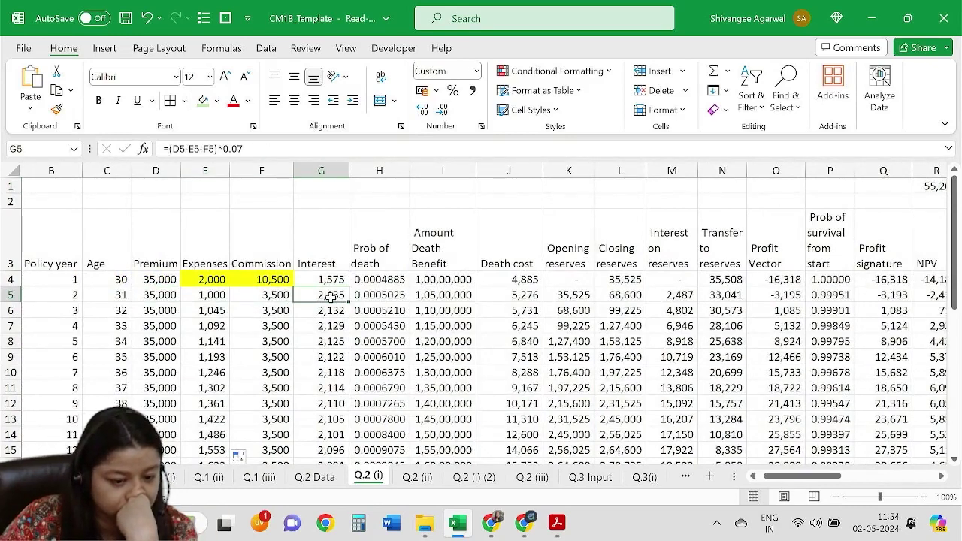
pyautogui.doubleClick(330, 296)
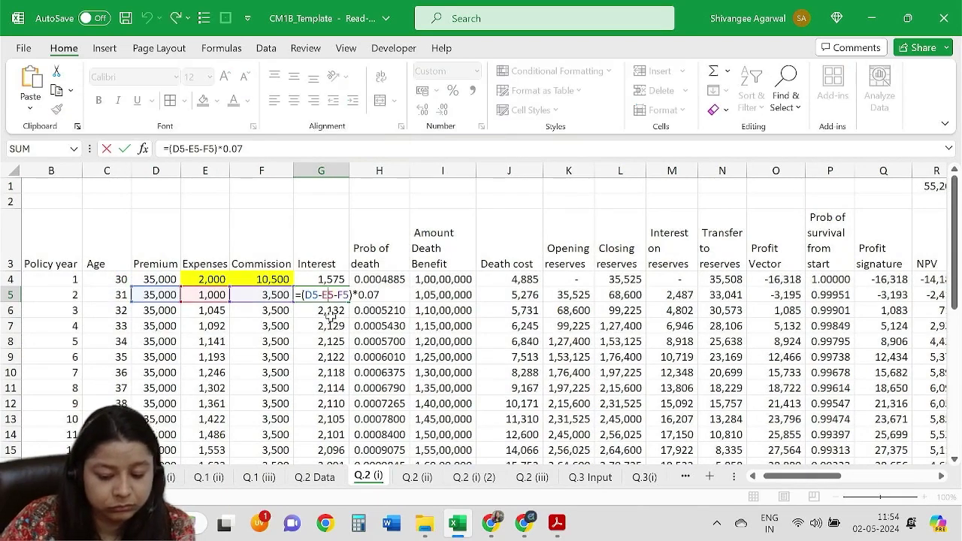
pyautogui.press('Escape')
pyautogui.click(192, 295)
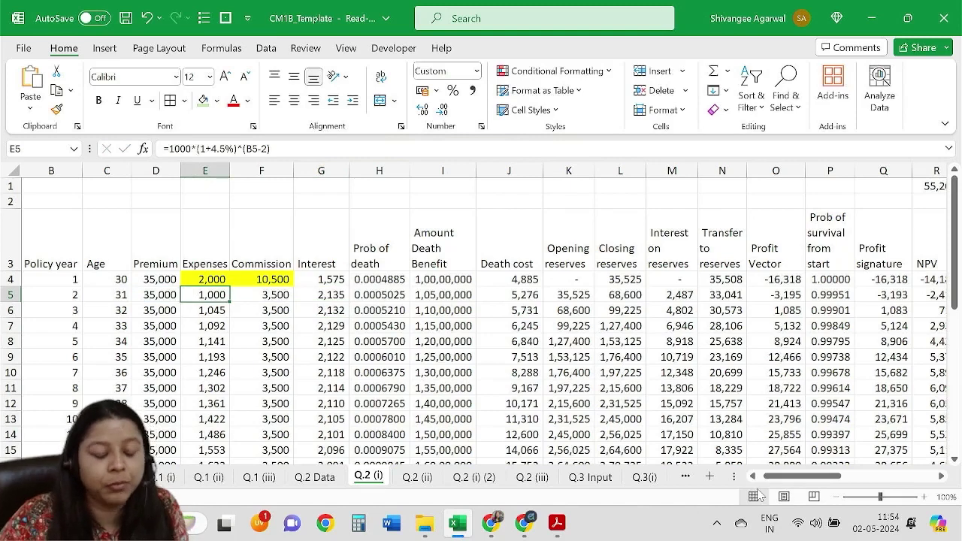
pyautogui.hotkey('alt', 'Tab')
pyautogui.scroll(-1, 575, 373)
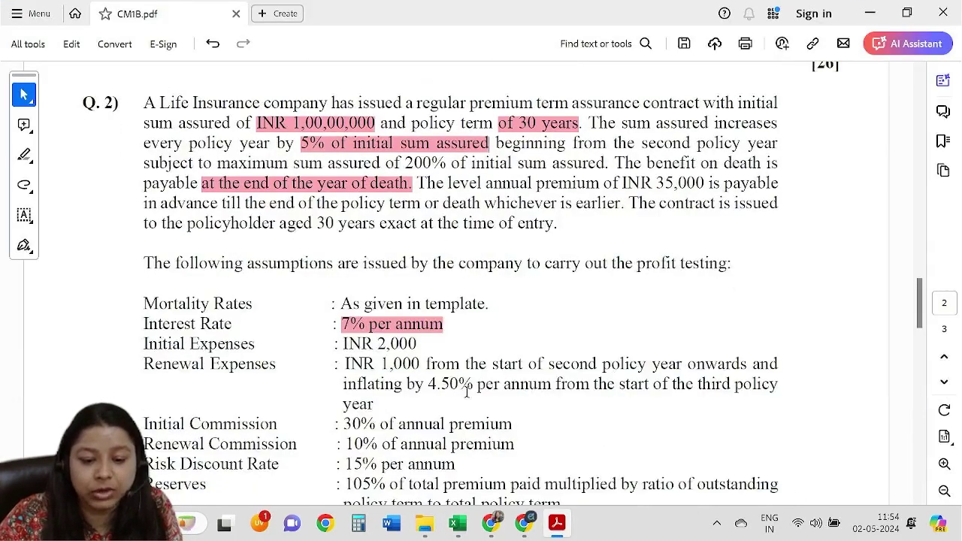
pyautogui.moveTo(428, 384); pyautogui.dragTo(763, 397)
pyautogui.hotkey('alt', 'Tab')
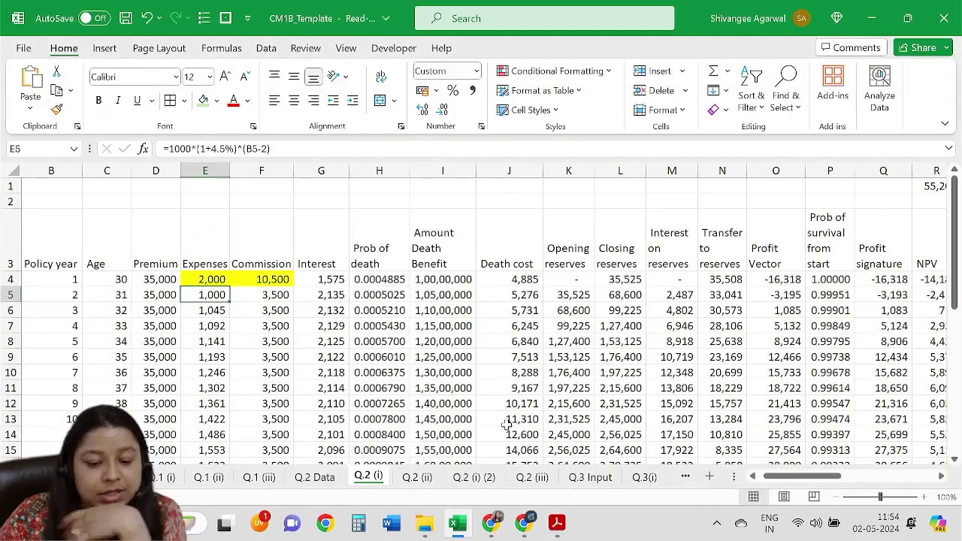
pyautogui.moveTo(774, 476); pyautogui.dragTo(791, 485)
pyautogui.click(594, 295)
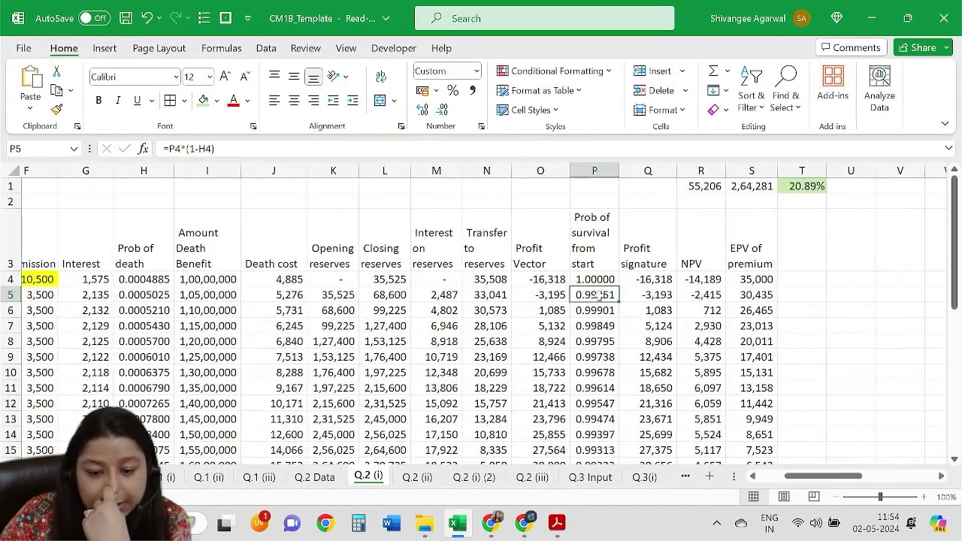
pyautogui.doubleClick(665, 295)
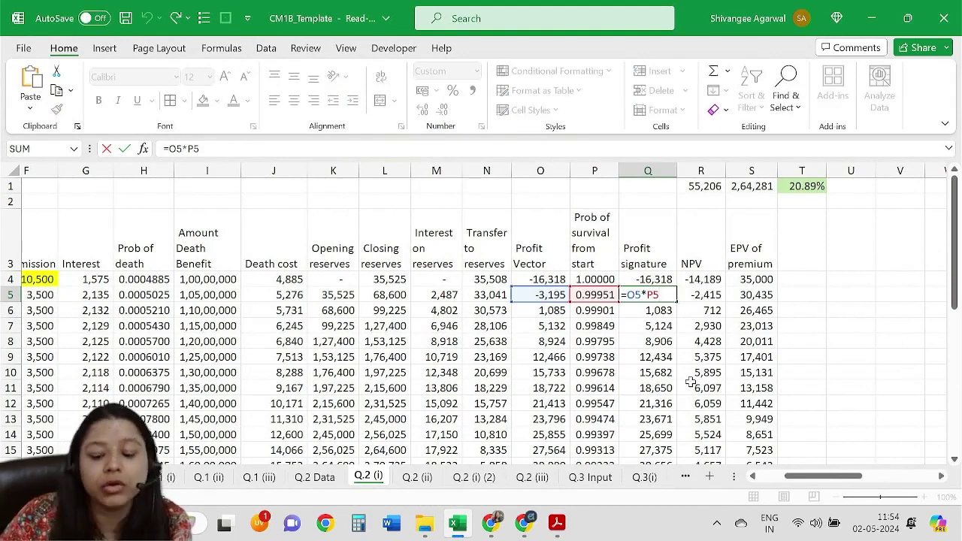
pyautogui.press('Return')
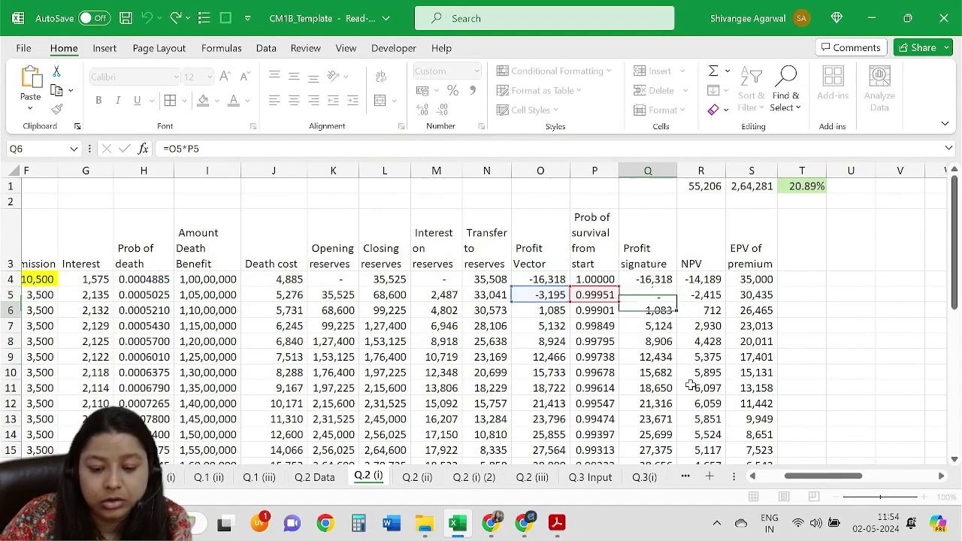
pyautogui.moveTo(803, 481); pyautogui.dragTo(795, 484)
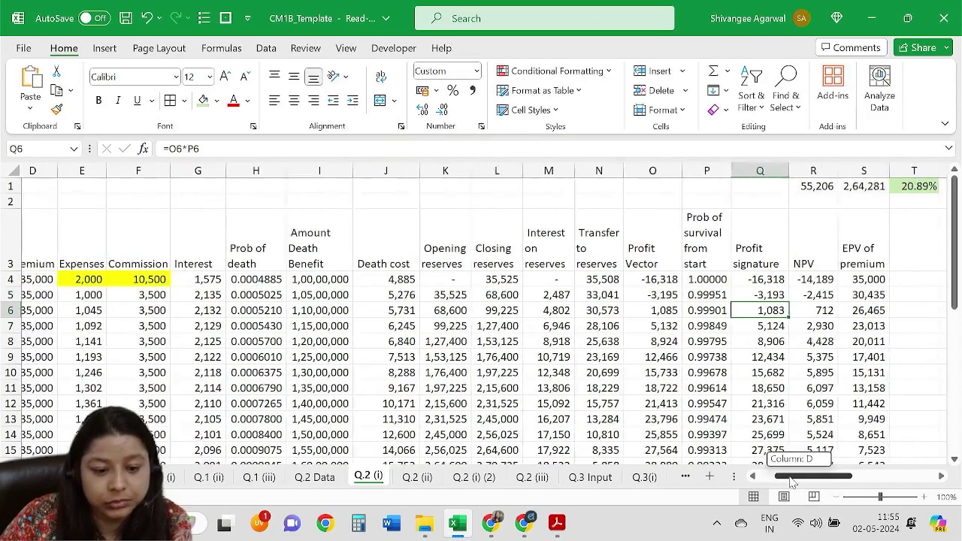
pyautogui.moveTo(795, 484); pyautogui.dragTo(799, 461)
# Multiply the year-1 EPV of premium in S4 by the survival probability.
pyautogui.click(803, 296)
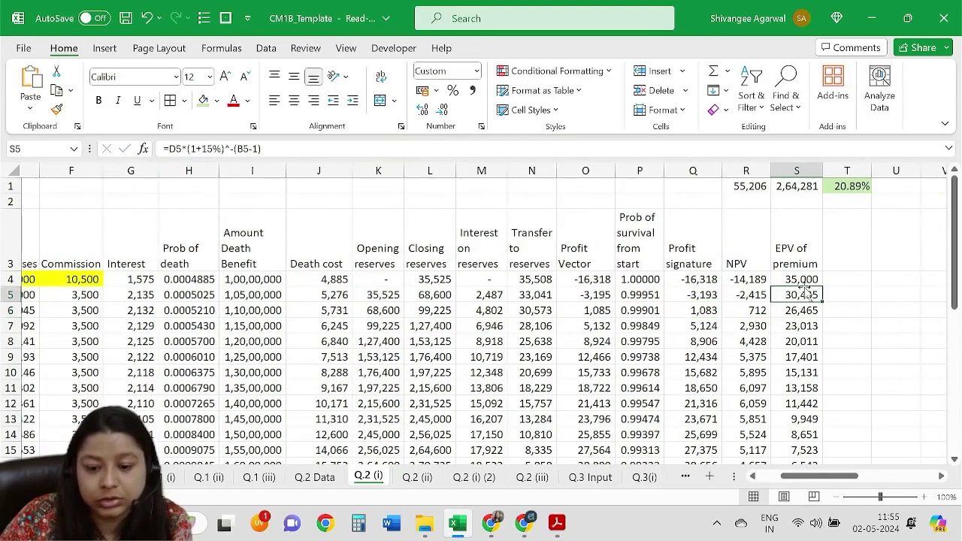
pyautogui.click(803, 280)
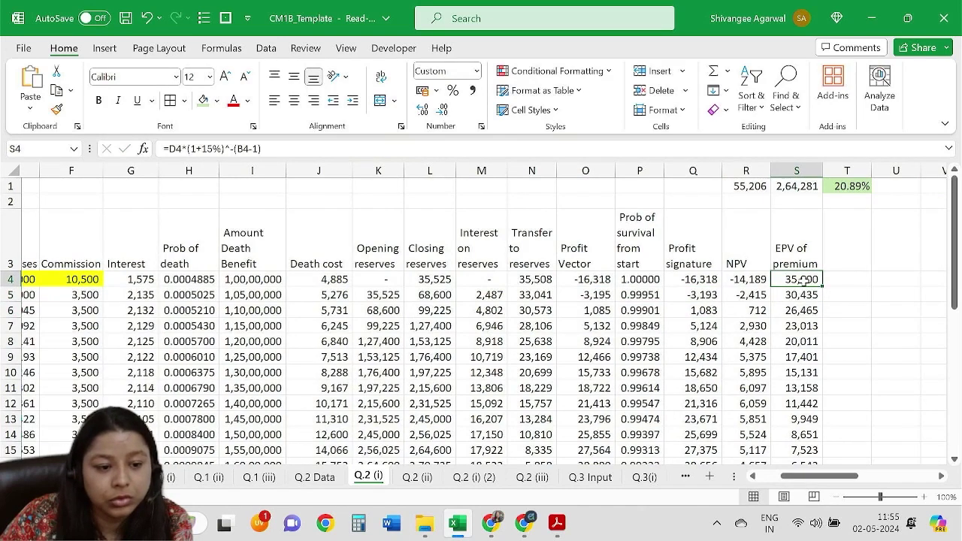
pyautogui.click(803, 296)
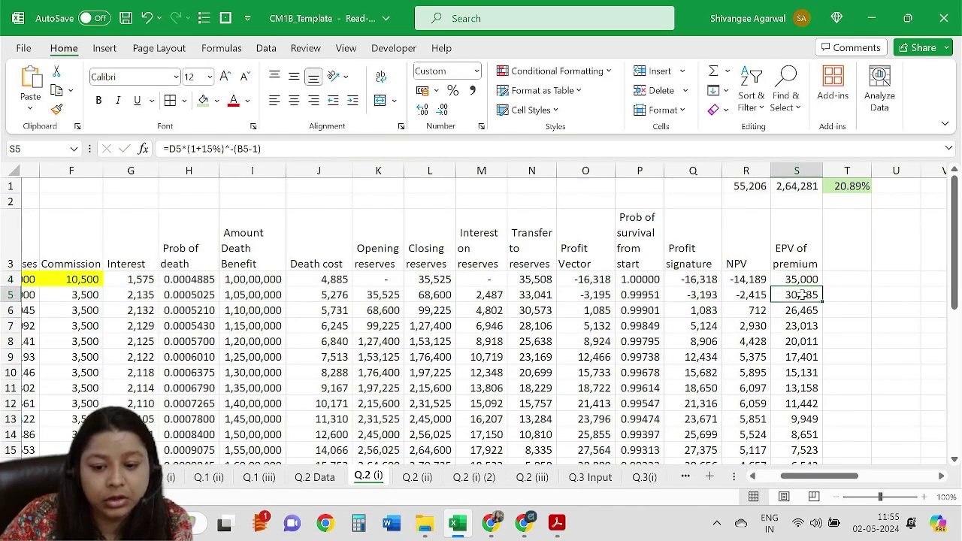
pyautogui.doubleClick(802, 280)
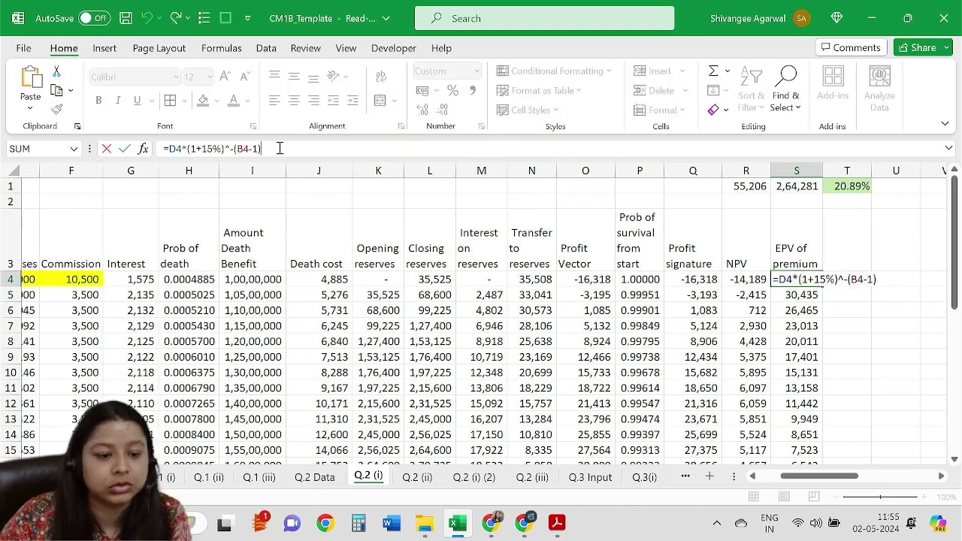
pyautogui.write('*')
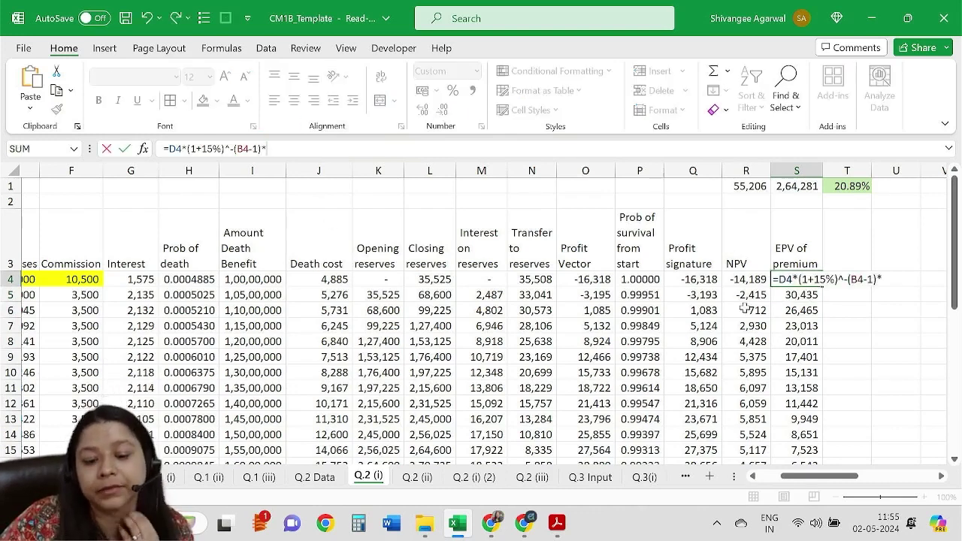
pyautogui.click(659, 279)
pyautogui.press('Return')
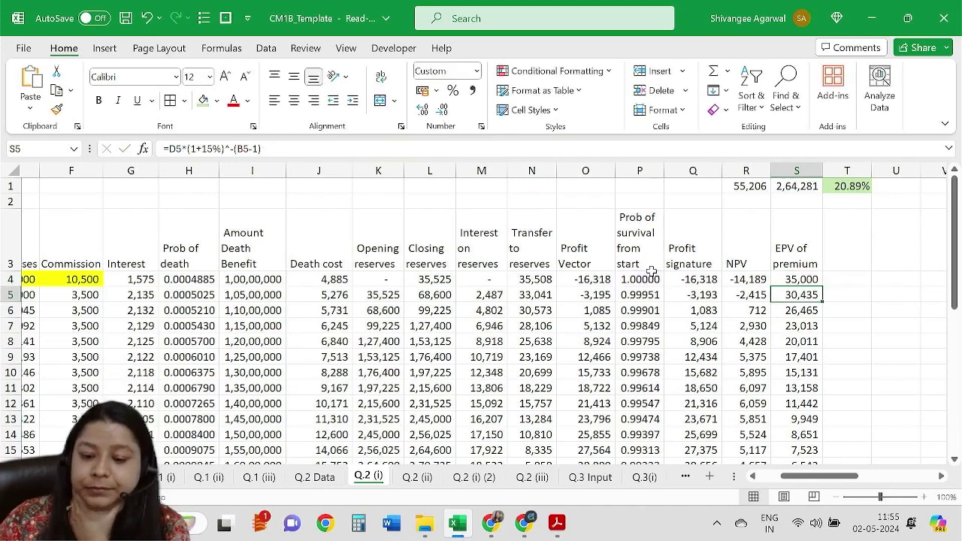
# Fill the EPV of premium formula down column S and check the new total and profit margin.
pyautogui.click(796, 280)
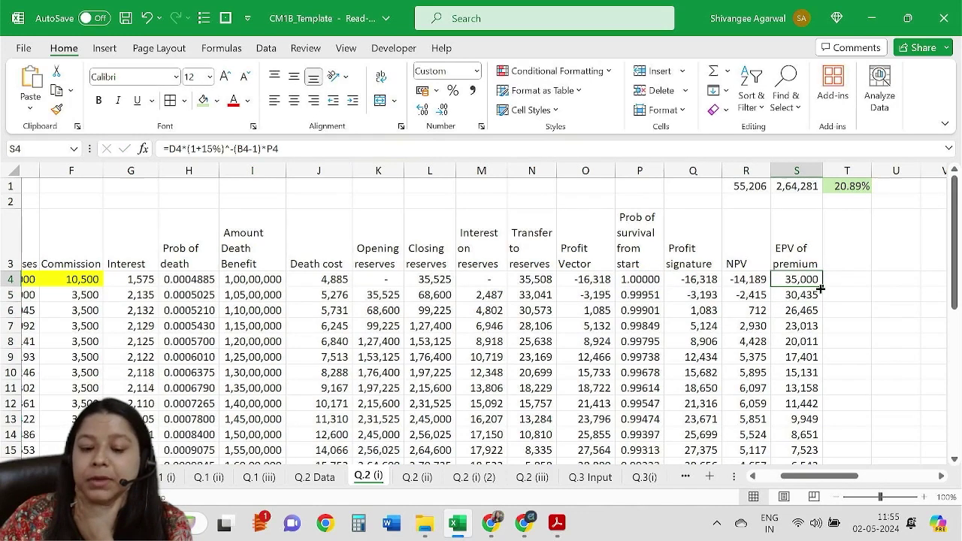
pyautogui.doubleClick(820, 288)
pyautogui.click(798, 188)
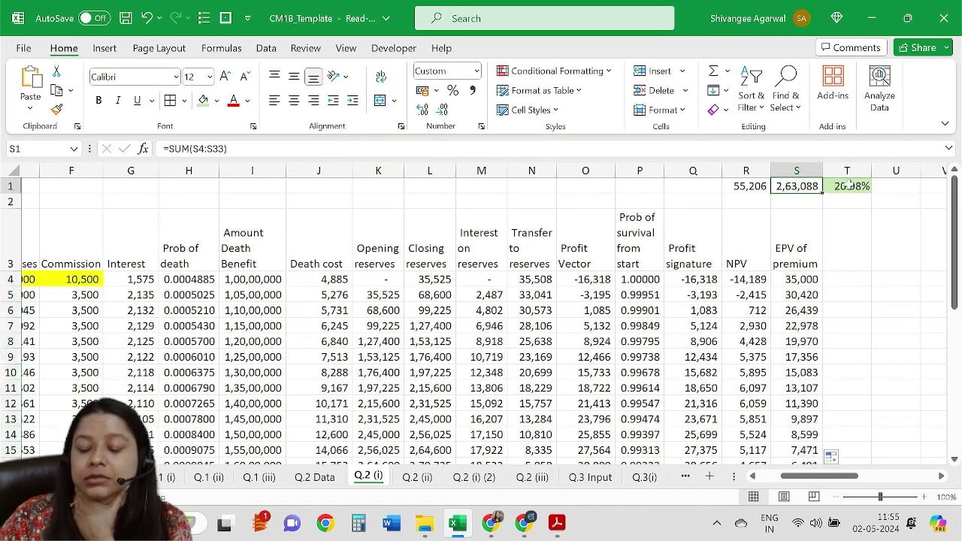
pyautogui.click(848, 185)
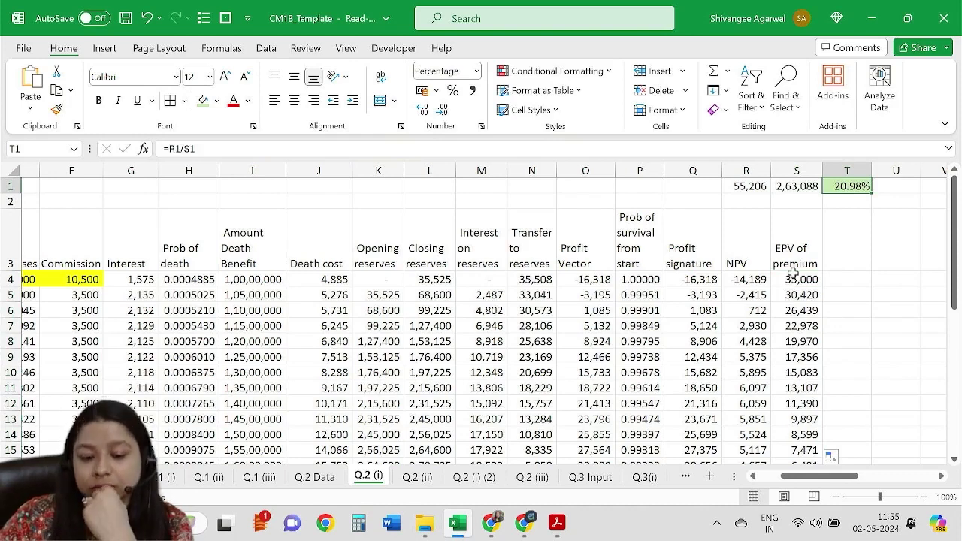
pyautogui.doubleClick(795, 295)
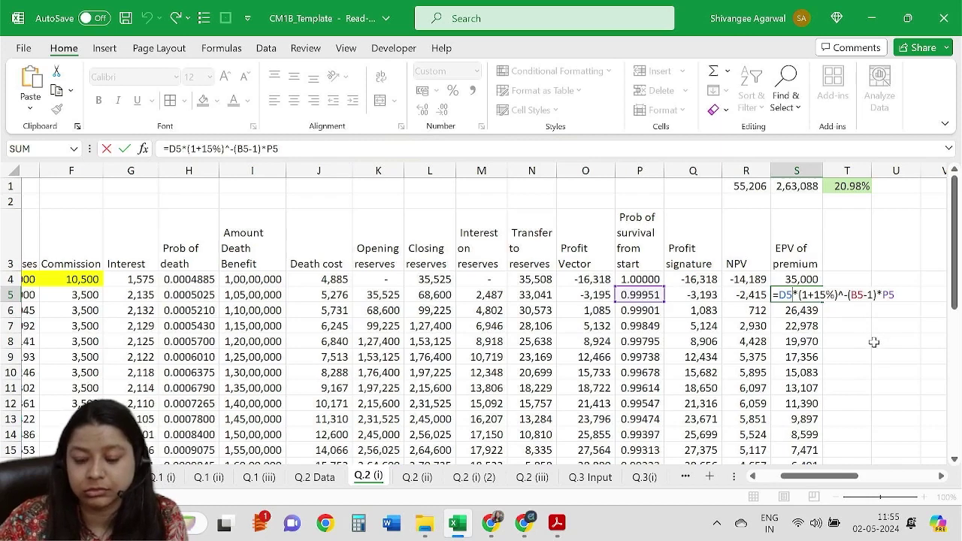
pyautogui.press('Return')
# Rewrite S4 as =D4*P4*(1+15%)^-(B4-1) and refill column S.
pyautogui.click(815, 281)
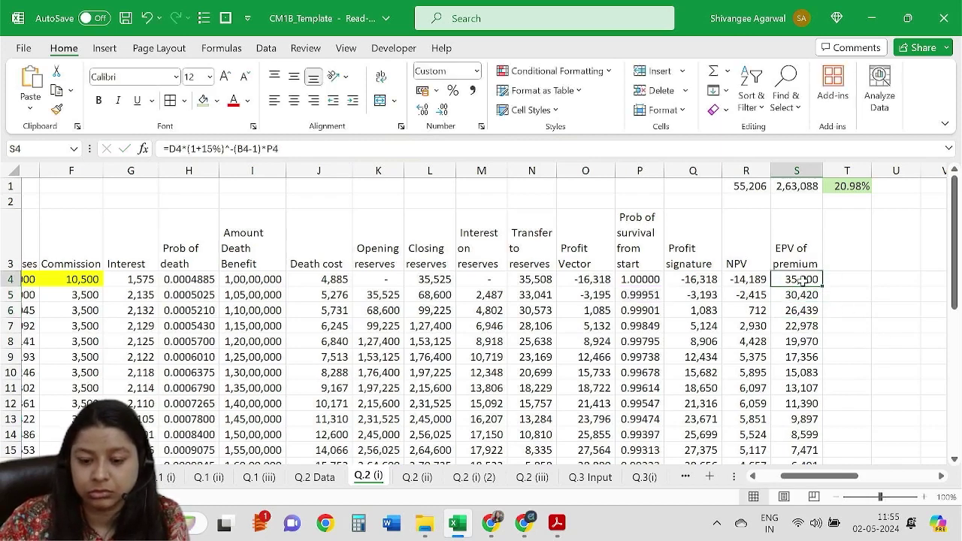
pyautogui.doubleClick(803, 280)
pyautogui.press('BackSpace')
pyautogui.press('BackSpace')
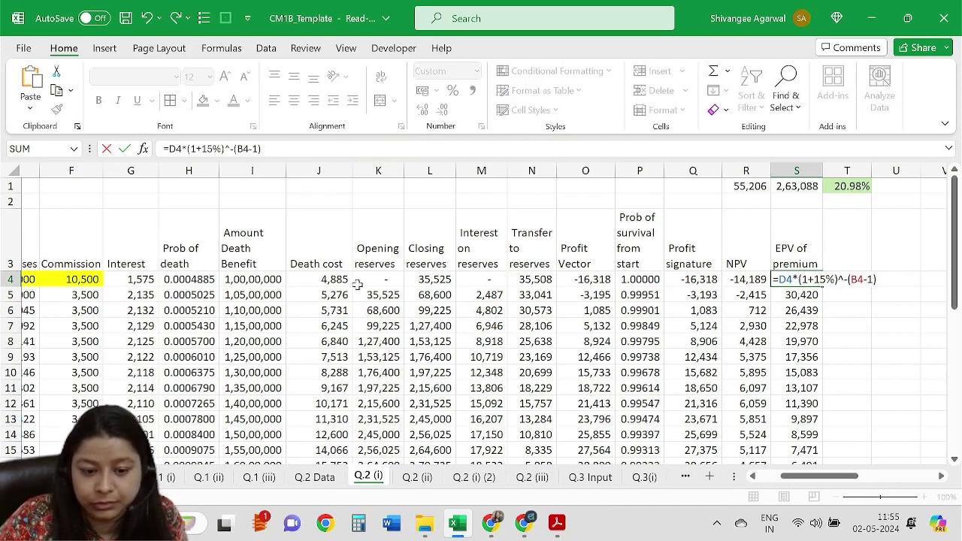
pyautogui.click(640, 281)
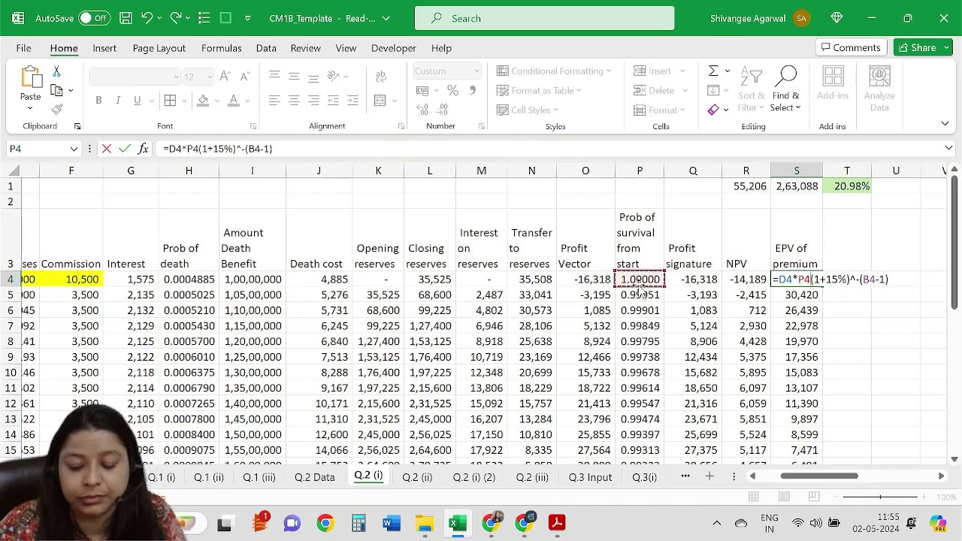
pyautogui.write('*')
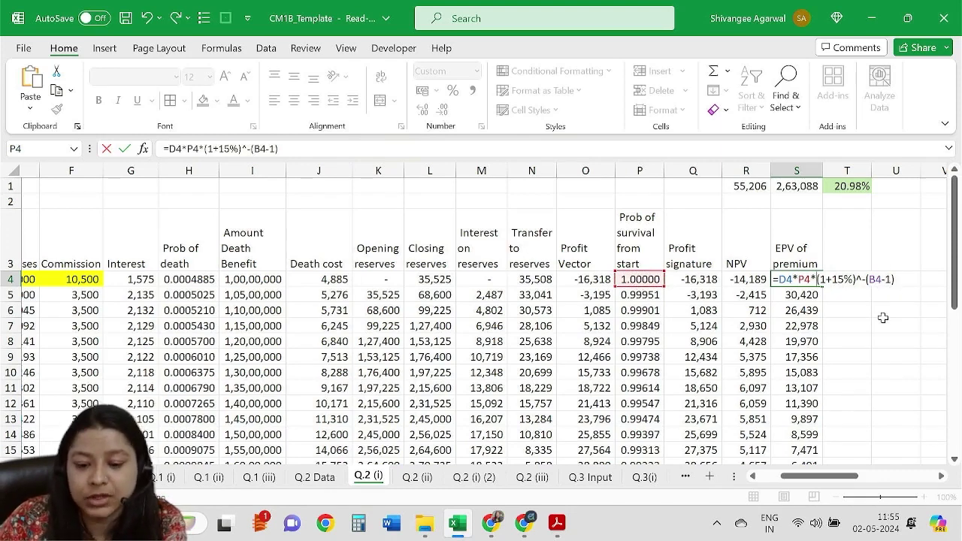
pyautogui.hotkey('ctrl', 'Return')
pyautogui.doubleClick(822, 287)
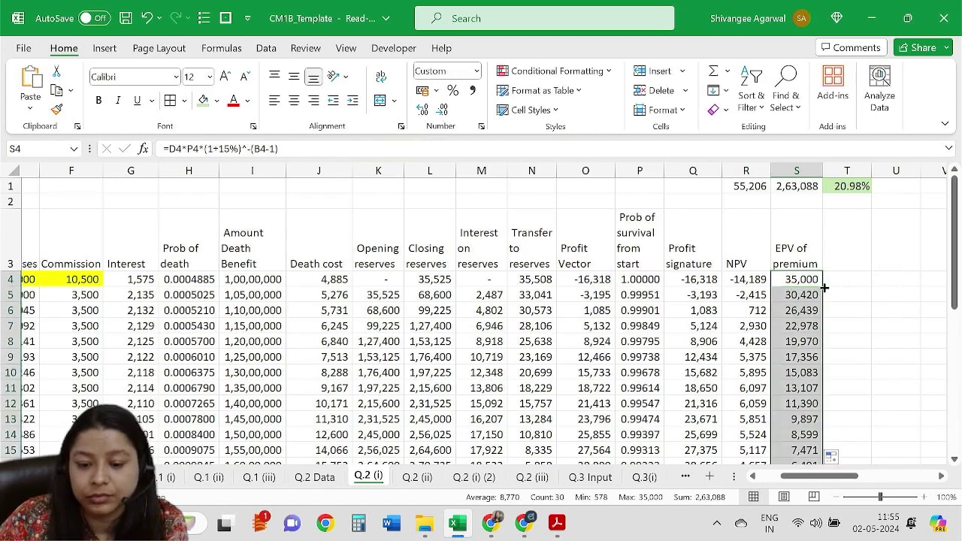
# Check the year-2 EPV and year-3 renewal expense formulas, then bring up the question PDF.
pyautogui.click(799, 295)
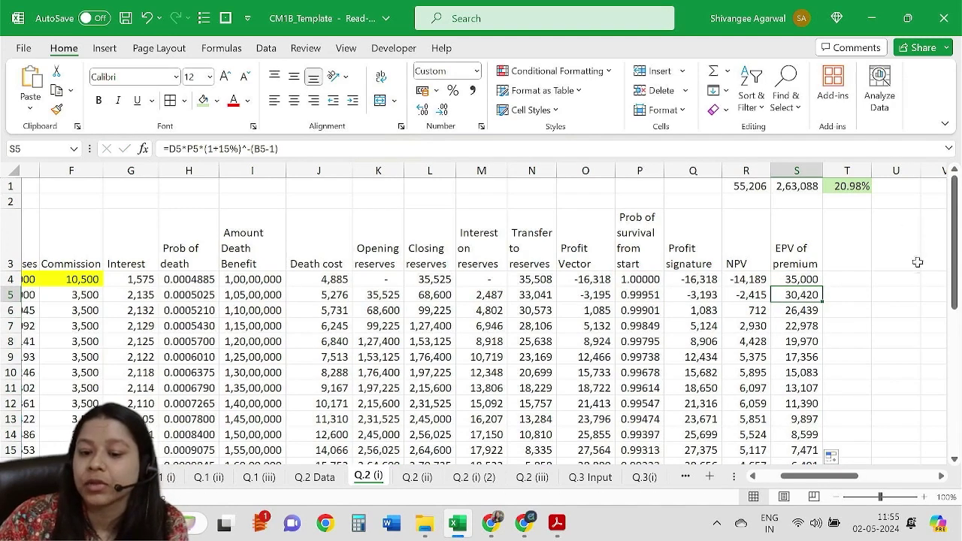
pyautogui.moveTo(802, 475); pyautogui.dragTo(779, 487)
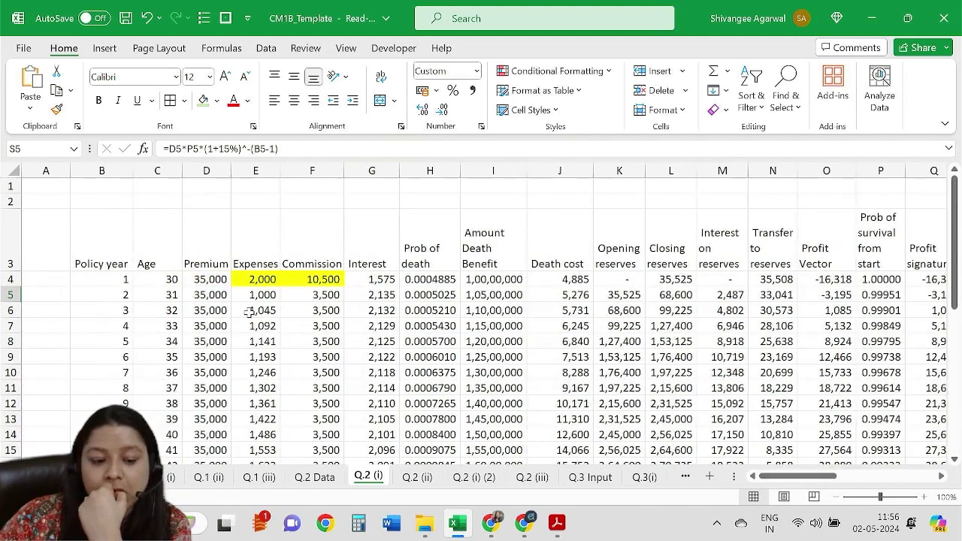
pyautogui.click(249, 311)
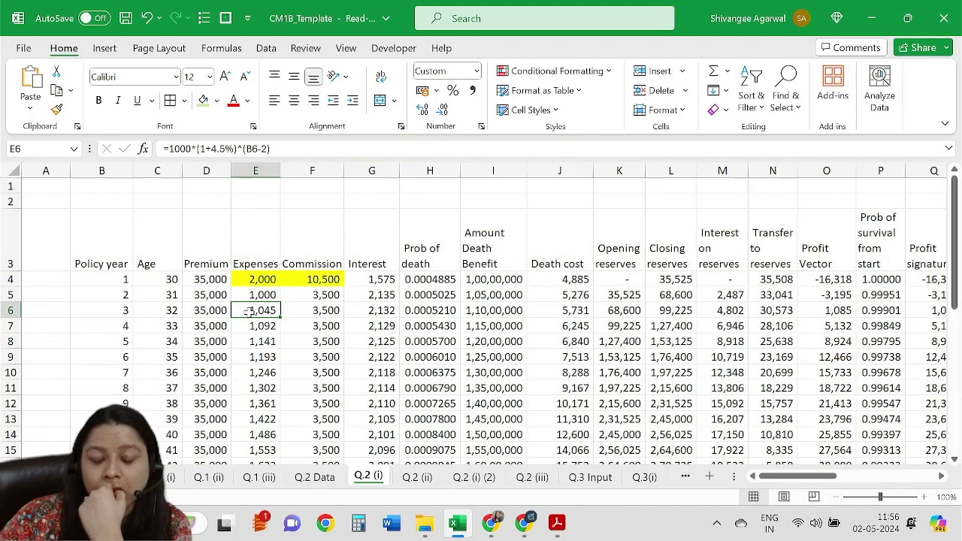
pyautogui.hotkey('alt', 'Tab')
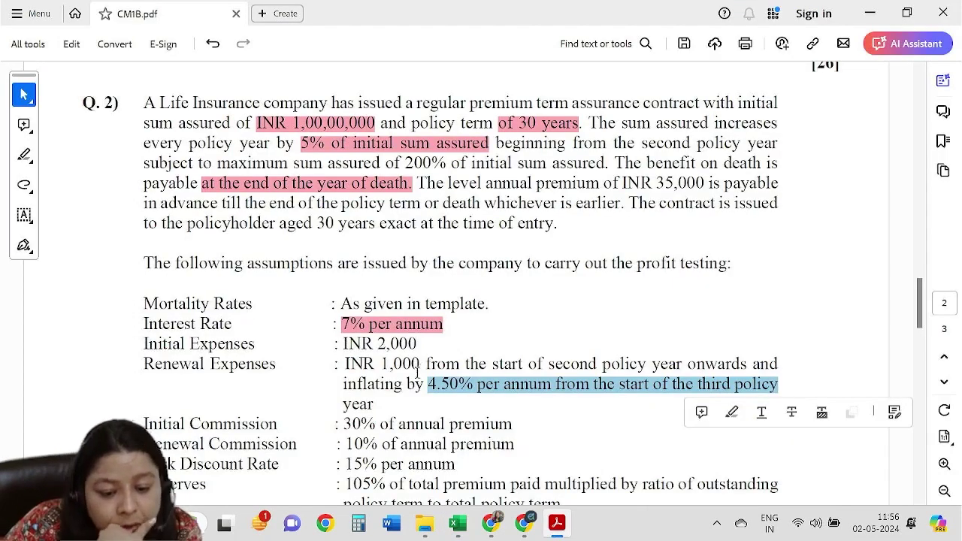
# Highlight the PDF's renewal expense terms: INR 1,000, inflating 4.50% yearly from the third policy year.
pyautogui.scroll(-1, 417, 373)
pyautogui.click(599, 358)
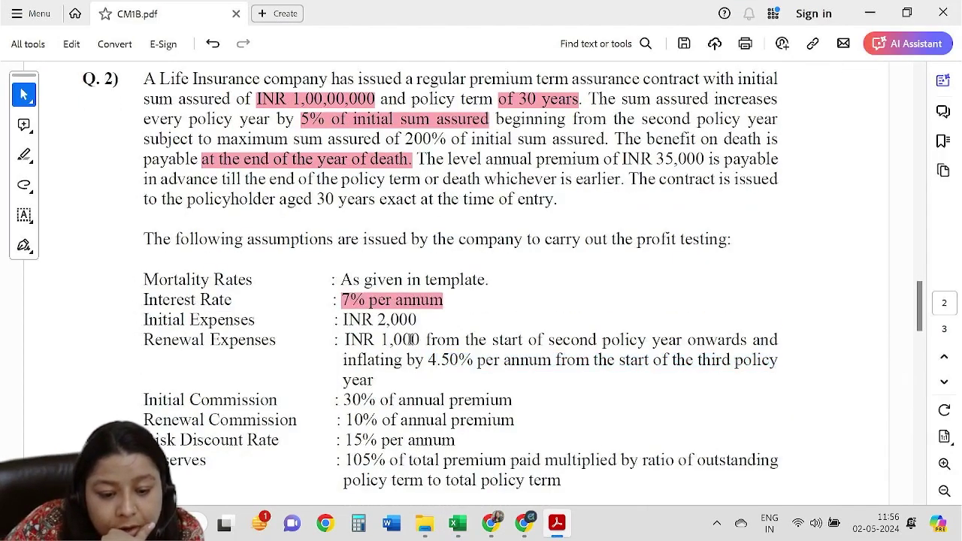
pyautogui.moveTo(345, 339); pyautogui.dragTo(715, 343)
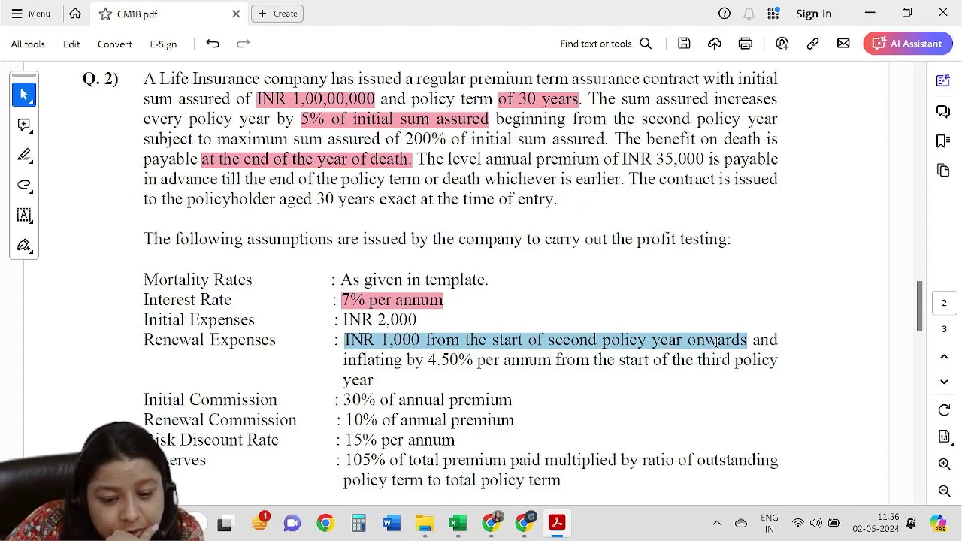
pyautogui.moveTo(715, 343); pyautogui.dragTo(715, 343)
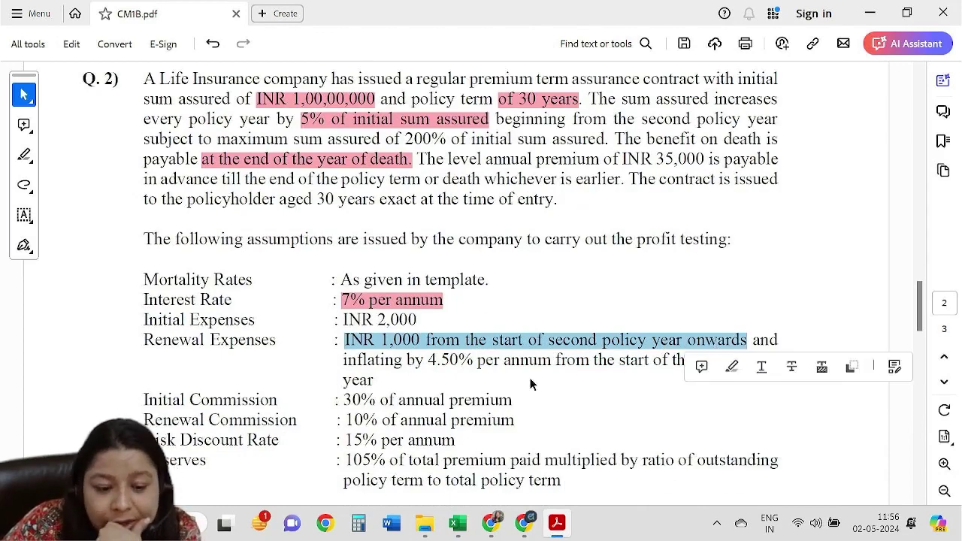
pyautogui.moveTo(407, 360); pyautogui.dragTo(763, 365)
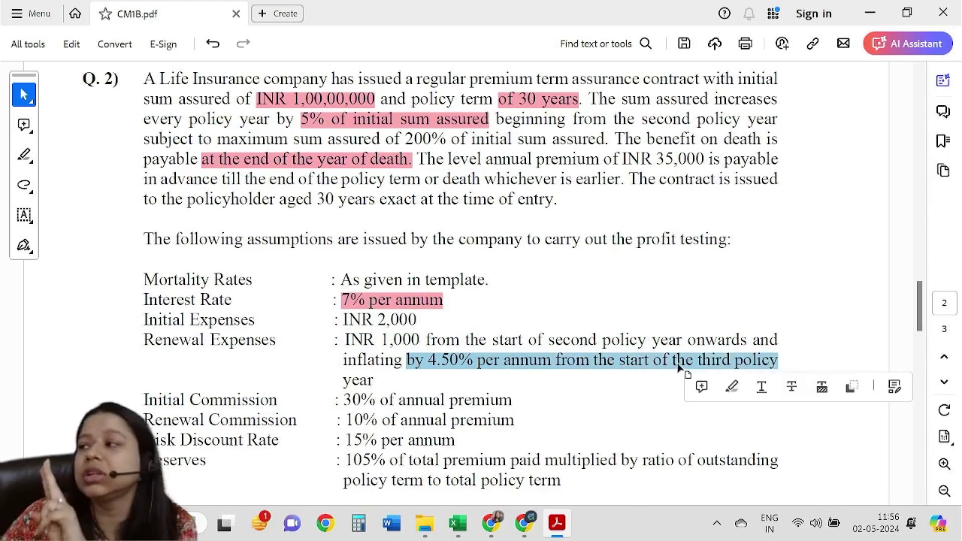
pyautogui.click(464, 360)
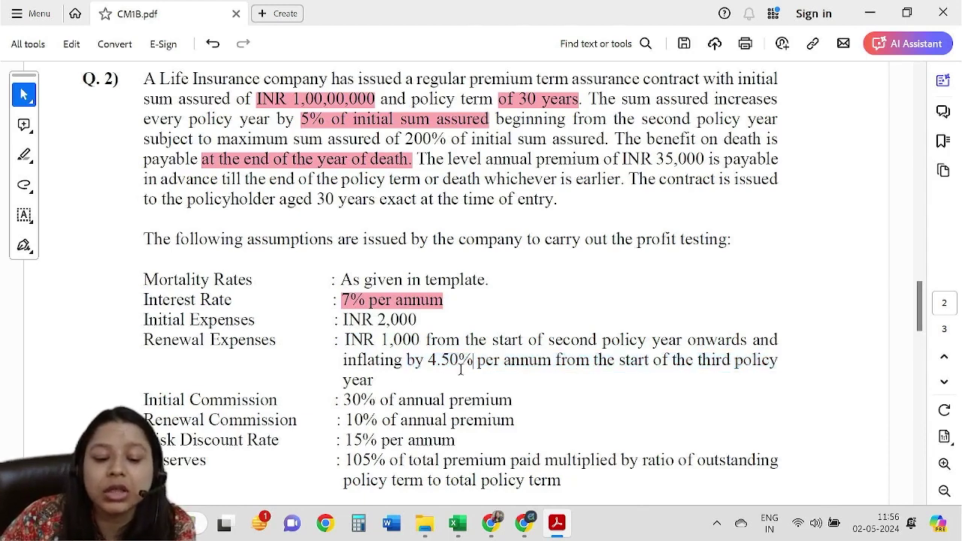
pyautogui.moveTo(424, 359); pyautogui.dragTo(776, 363)
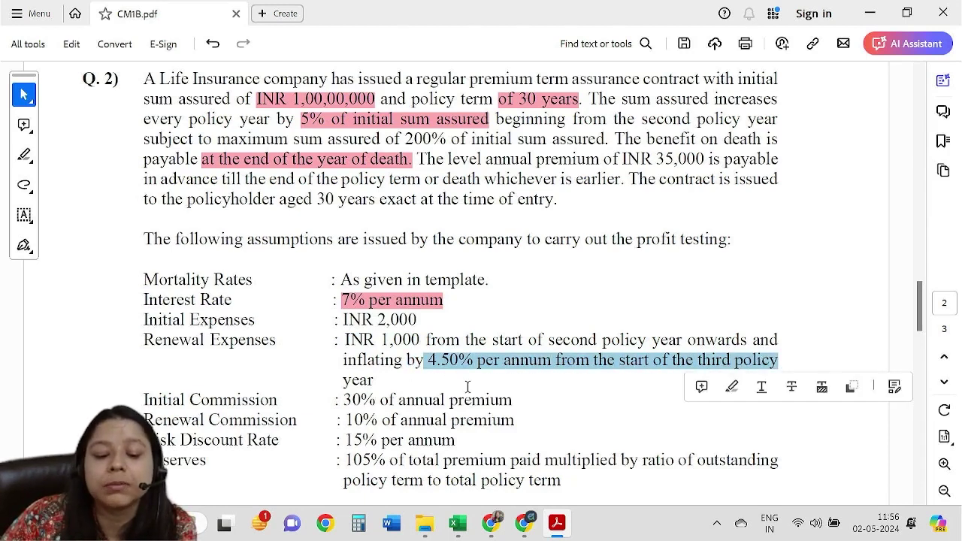
pyautogui.click(359, 386)
pyautogui.doubleClick(360, 381)
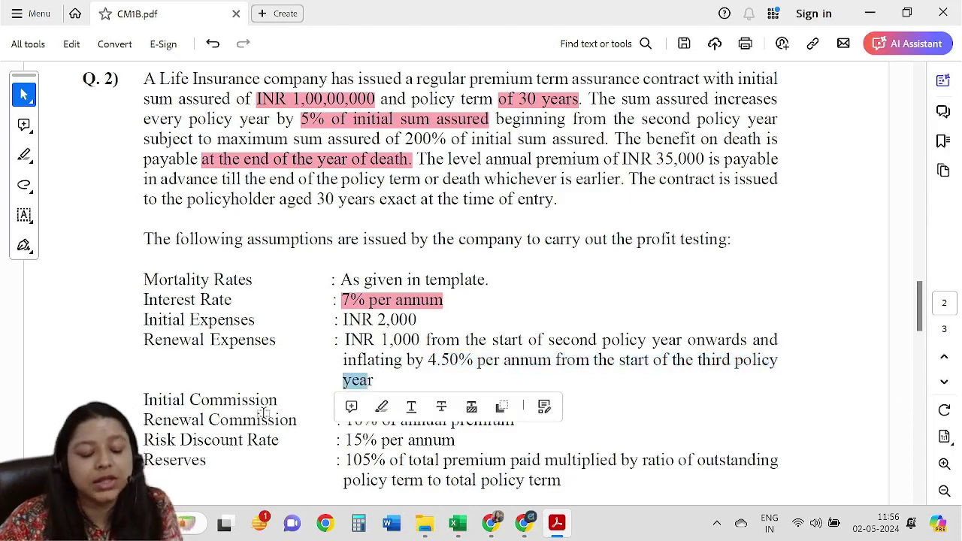
pyautogui.hotkey('alt', 'Tab')
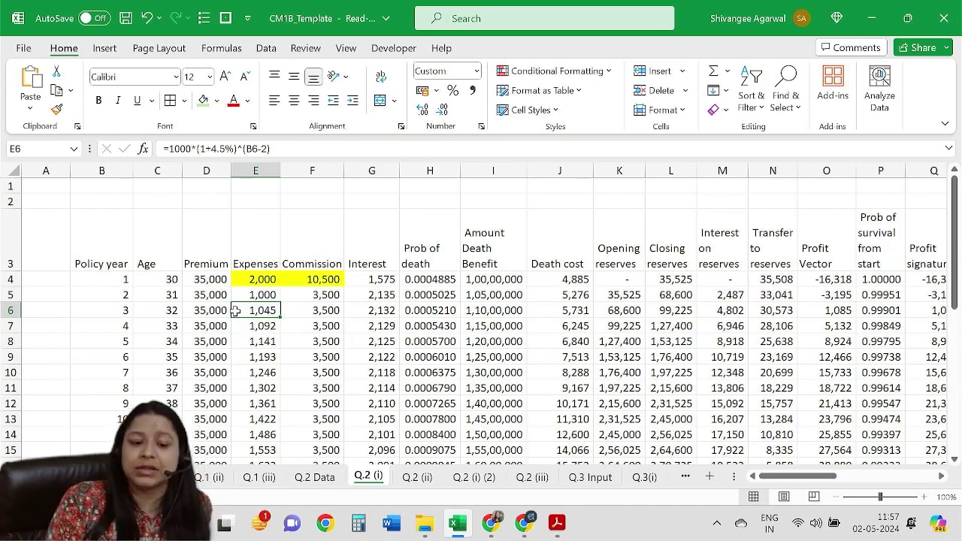
pyautogui.click(221, 312)
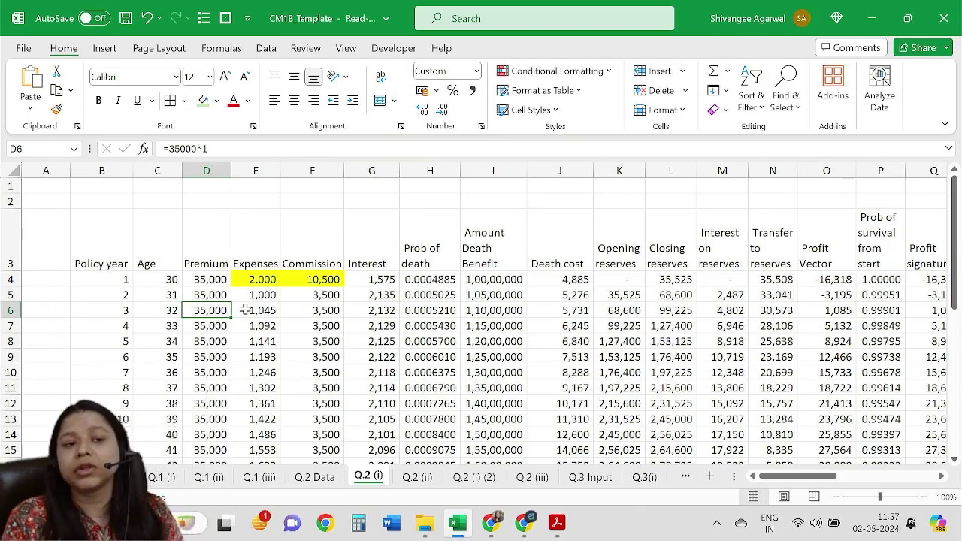
pyautogui.hotkey('alt', 'Tab')
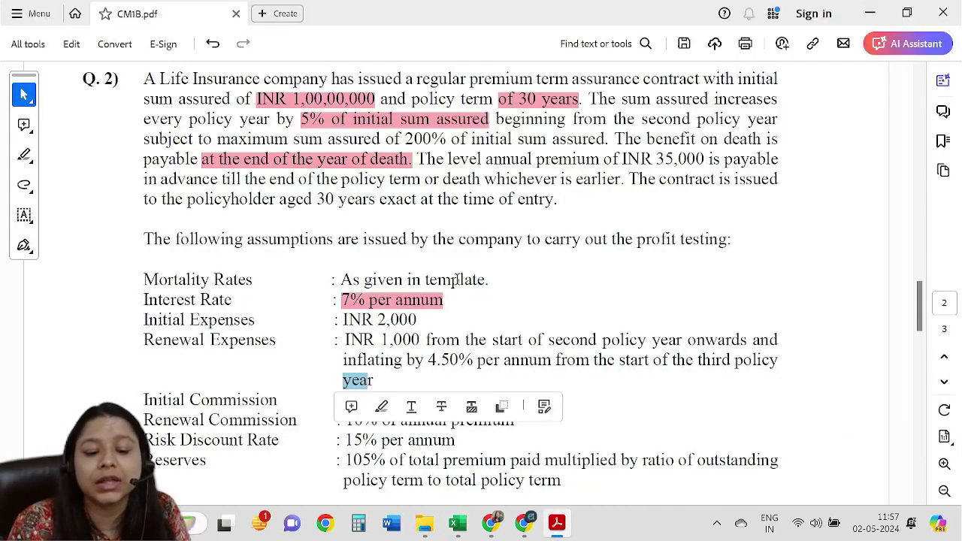
pyautogui.moveTo(541, 368); pyautogui.dragTo(799, 366)
pyautogui.hotkey('alt', 'Tab')
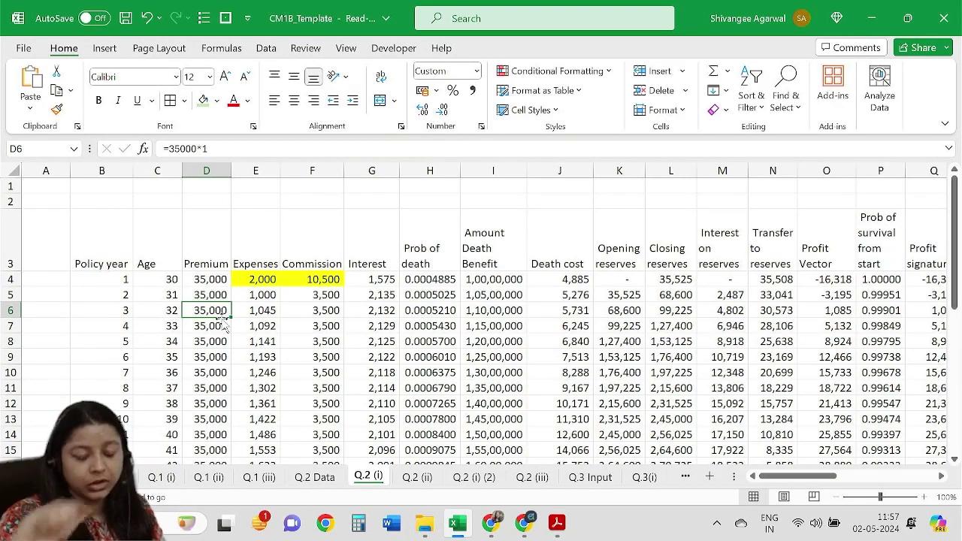
# Change the year-3 renewal expense exponent in E6 to (B6-3).
pyautogui.click(248, 313)
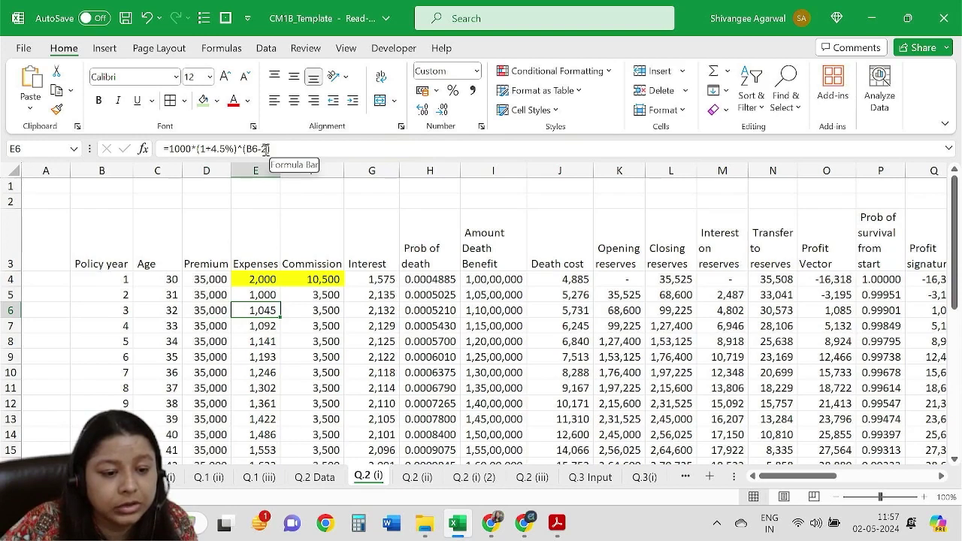
pyautogui.click(267, 149)
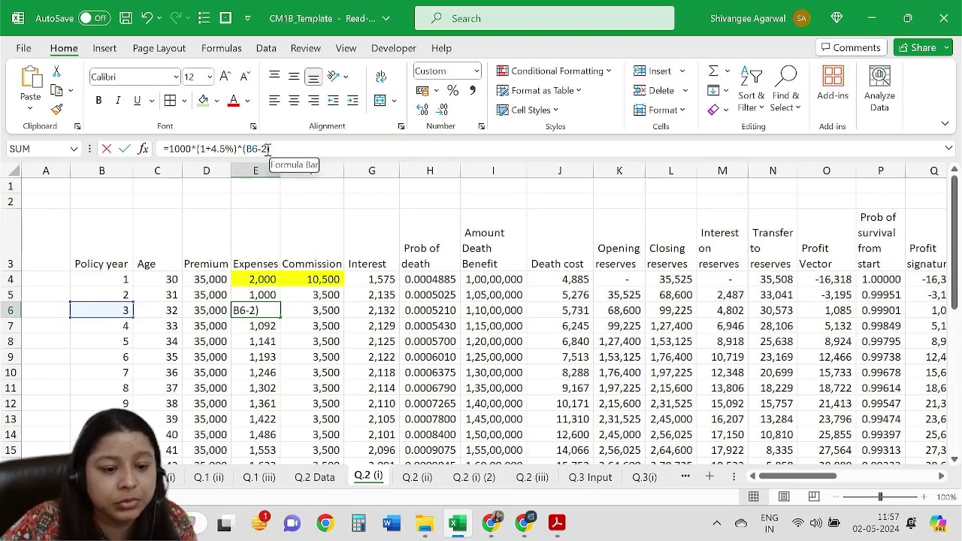
pyautogui.press('BackSpace')
pyautogui.write('3')
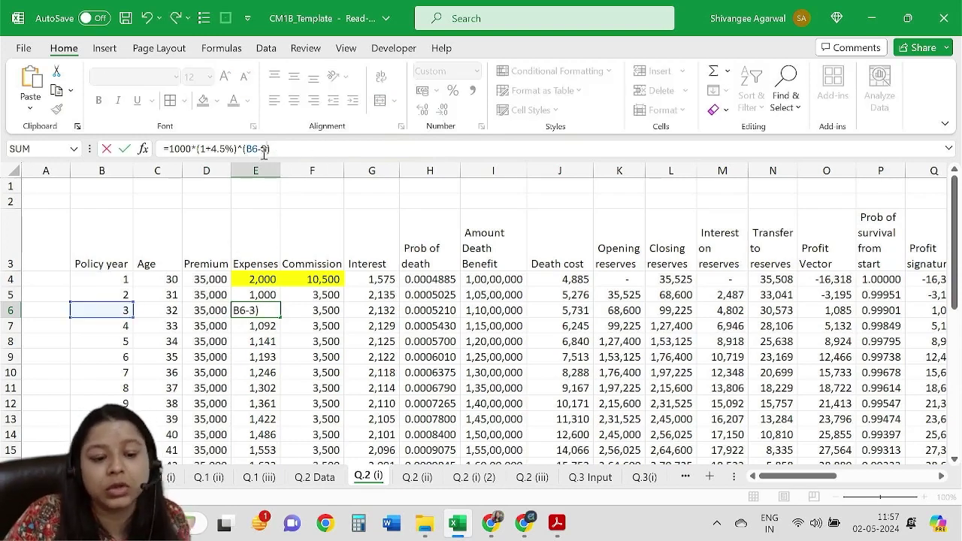
pyautogui.press('Return')
# Make the year-2 expense in E5 a flat =1000, accepting Excel's correction.
pyautogui.doubleClick(278, 296)
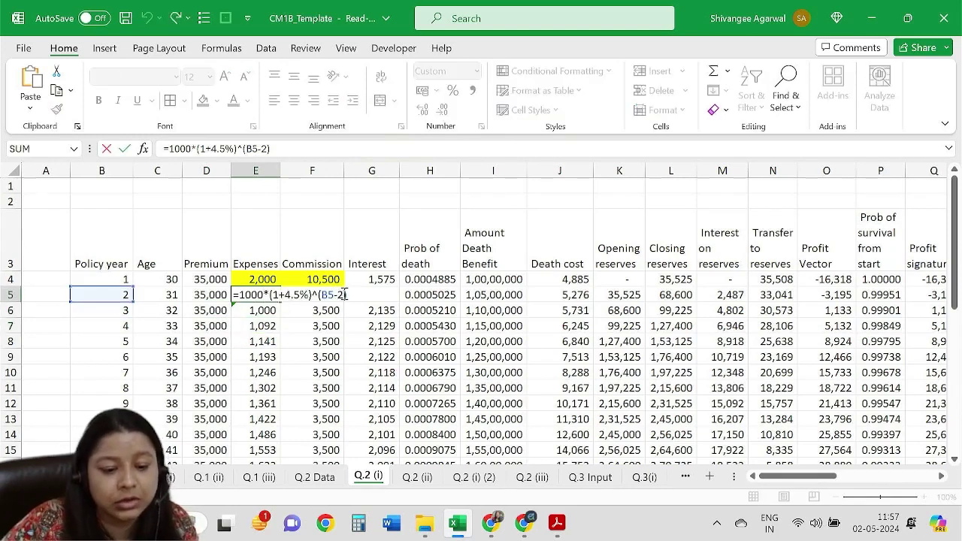
pyautogui.moveTo(348, 294); pyautogui.dragTo(270, 298)
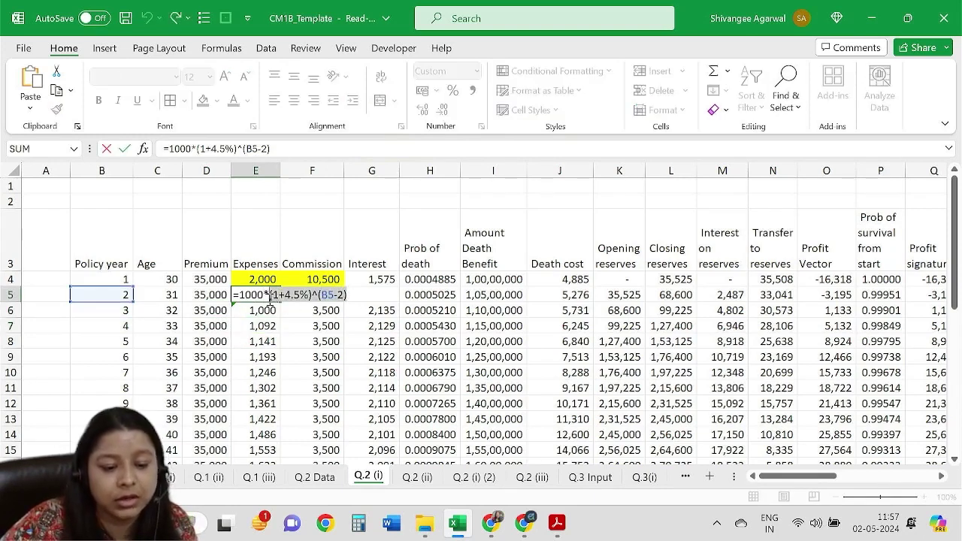
pyautogui.press('BackSpace')
pyautogui.press('Return')
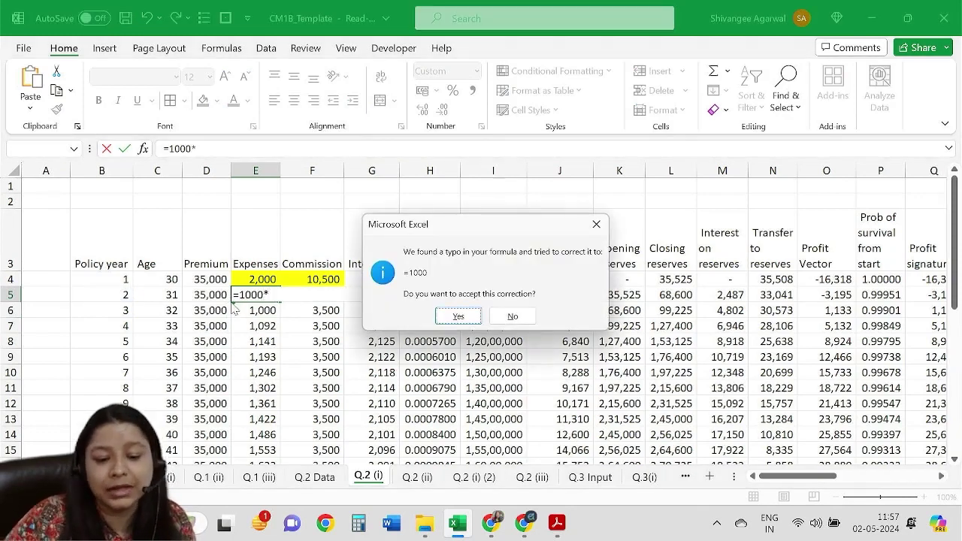
pyautogui.press('Return')
# Fill the year-3 expense formula down column E so inflation starts from year 4.
pyautogui.press('Up')
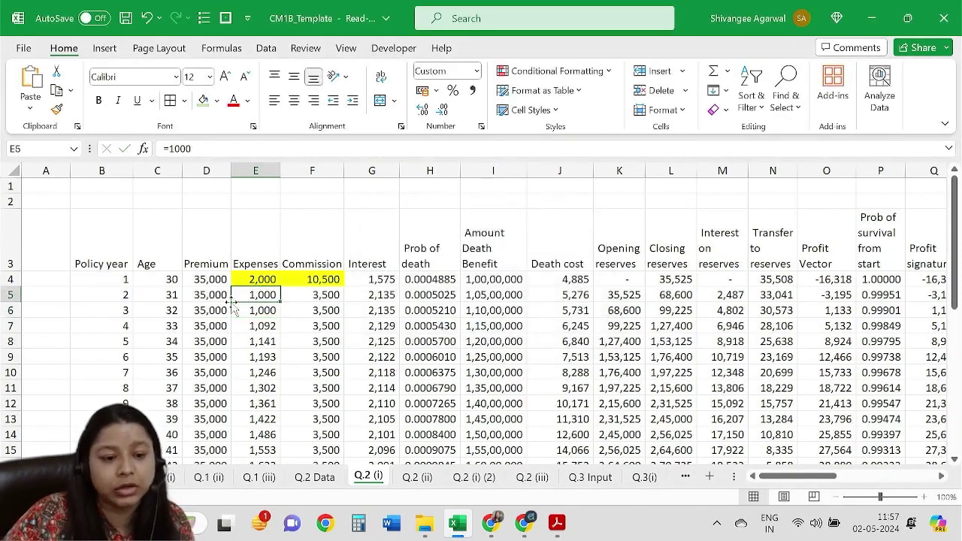
pyautogui.press('Down')
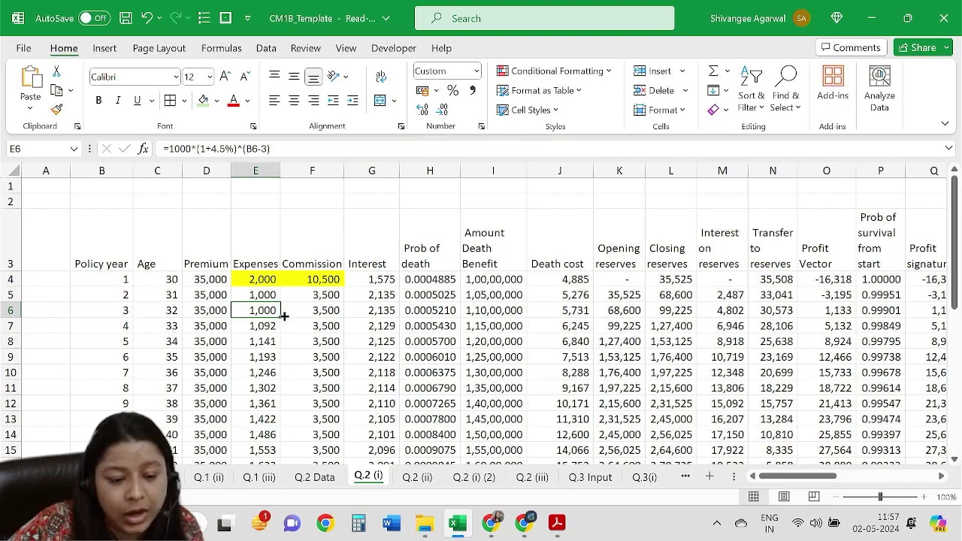
pyautogui.doubleClick(281, 318)
pyautogui.moveTo(835, 475)
pyautogui.mouseDown()
pyautogui.moveTo(914, 473)
pyautogui.moveTo(826, 497)
pyautogui.mouseUp()
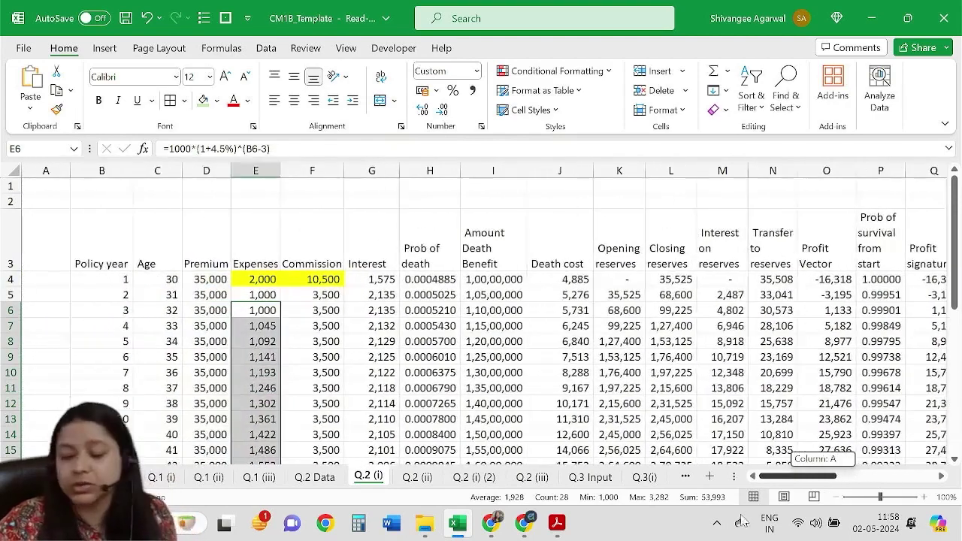
pyautogui.click(339, 373)
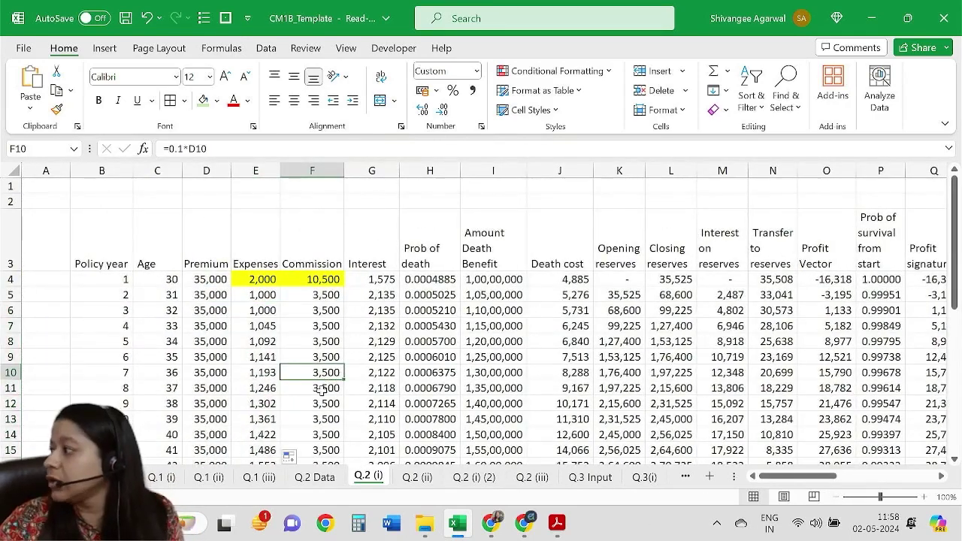
# Undo the column fill and E6 edit, restoring 1,045 in year 3, and check F7's commission.
pyautogui.hotkey('ctrl', 'z')
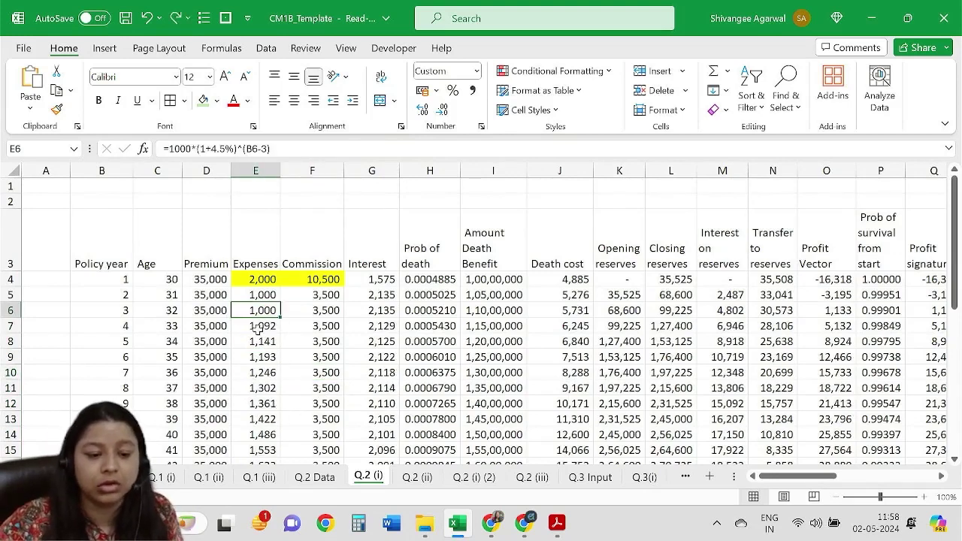
pyautogui.hotkey('ctrl', 'z')
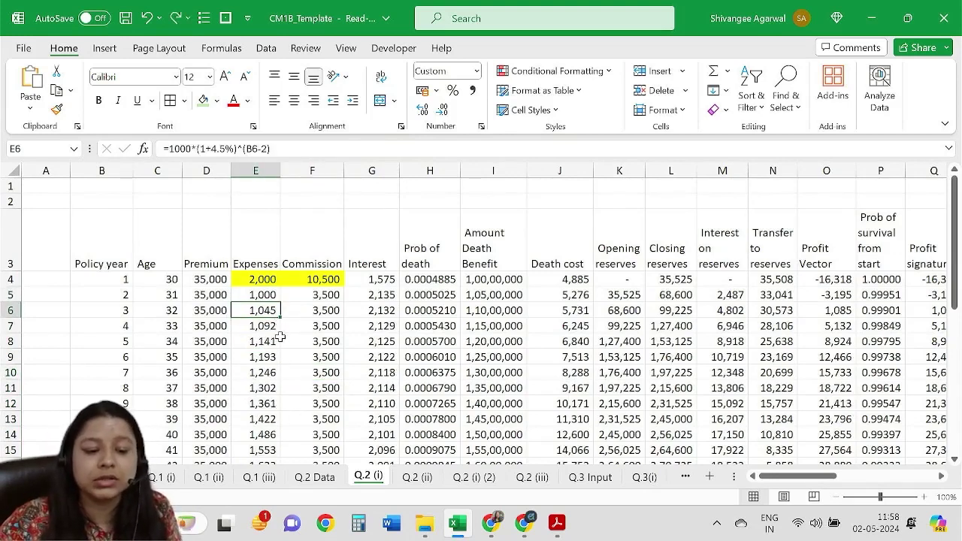
pyautogui.click(286, 328)
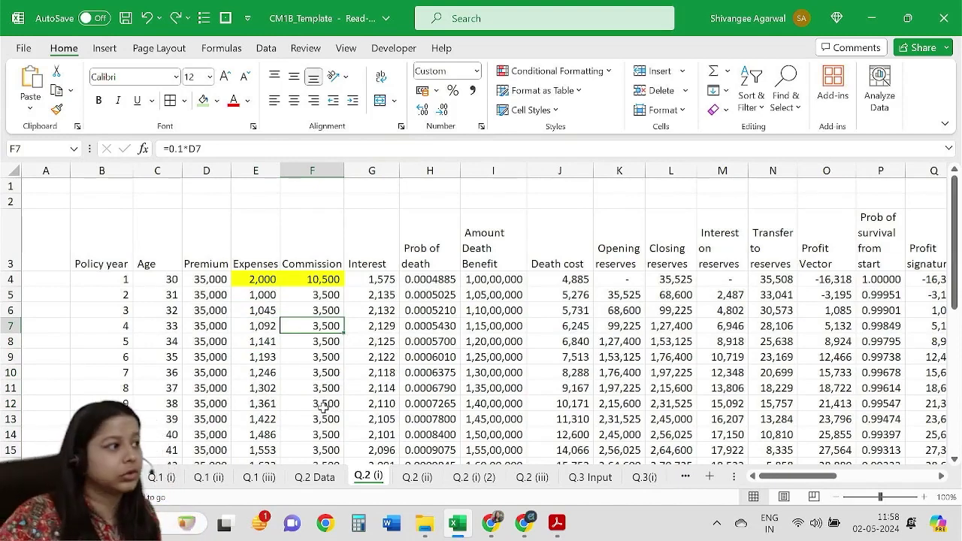
pyautogui.moveTo(797, 476); pyautogui.dragTo(796, 476)
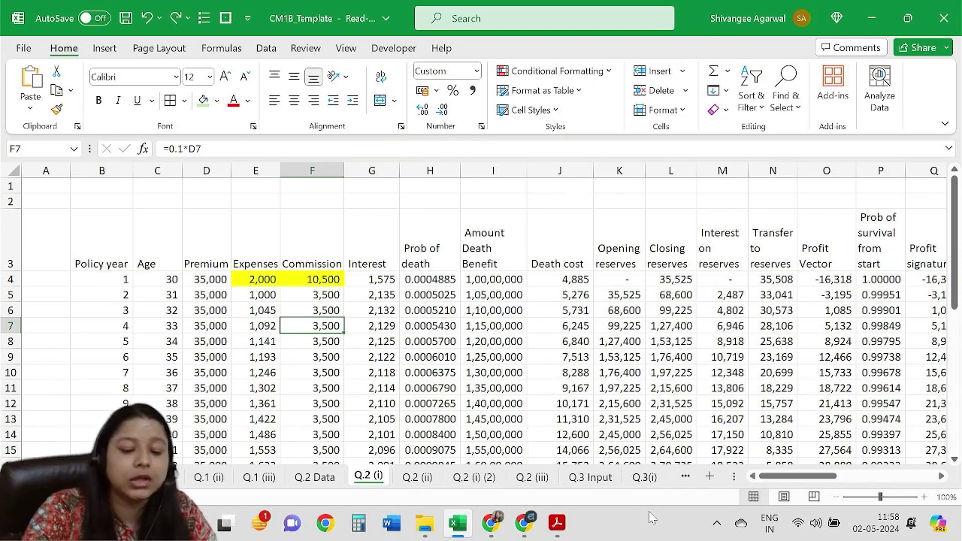
# In the PDF, highlight the renewal expense assumption of 4.50% yearly inflation from the third policy year.
pyautogui.hotkey('alt', 'Tab')
pyautogui.click(405, 271)
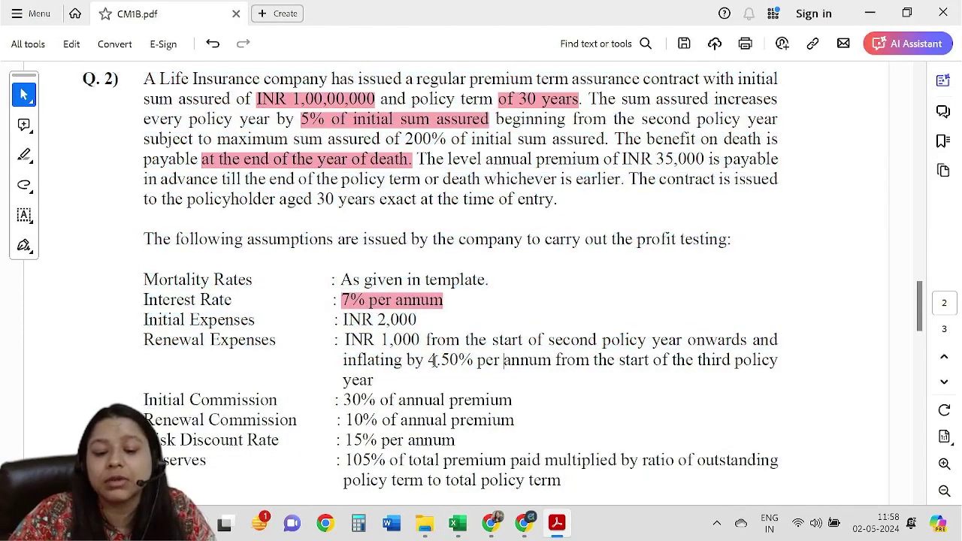
pyautogui.moveTo(651, 340); pyautogui.dragTo(746, 341)
pyautogui.moveTo(344, 360); pyautogui.dragTo(579, 360)
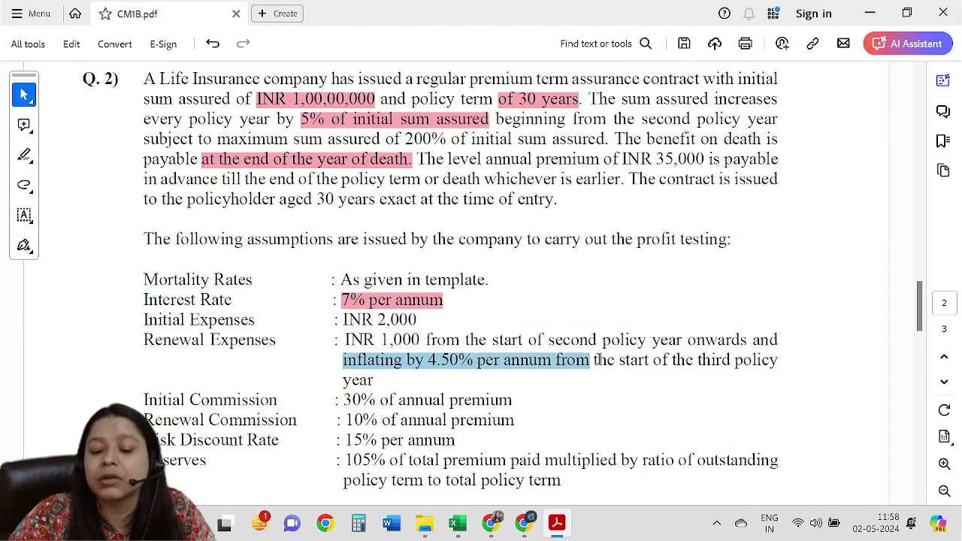
pyautogui.moveTo(579, 360); pyautogui.dragTo(373, 382)
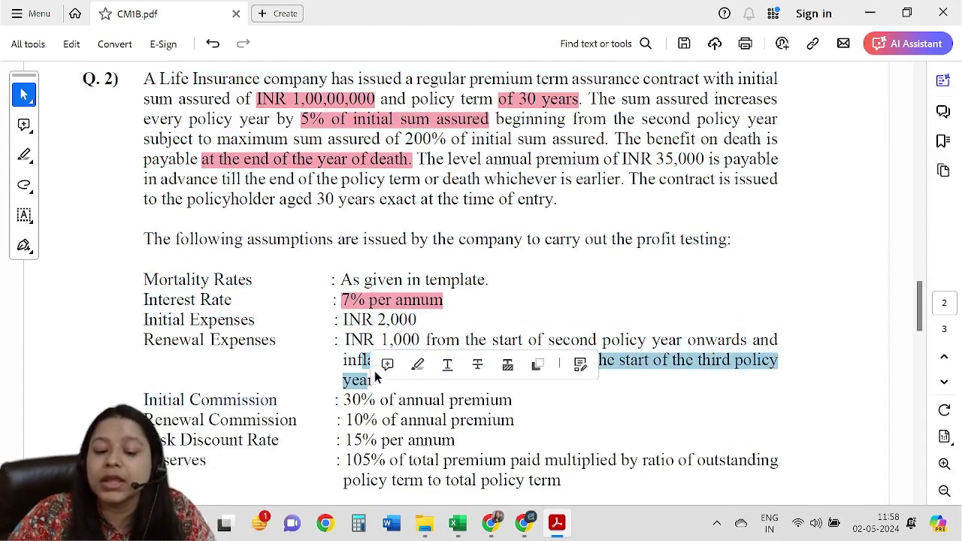
pyautogui.click(354, 360)
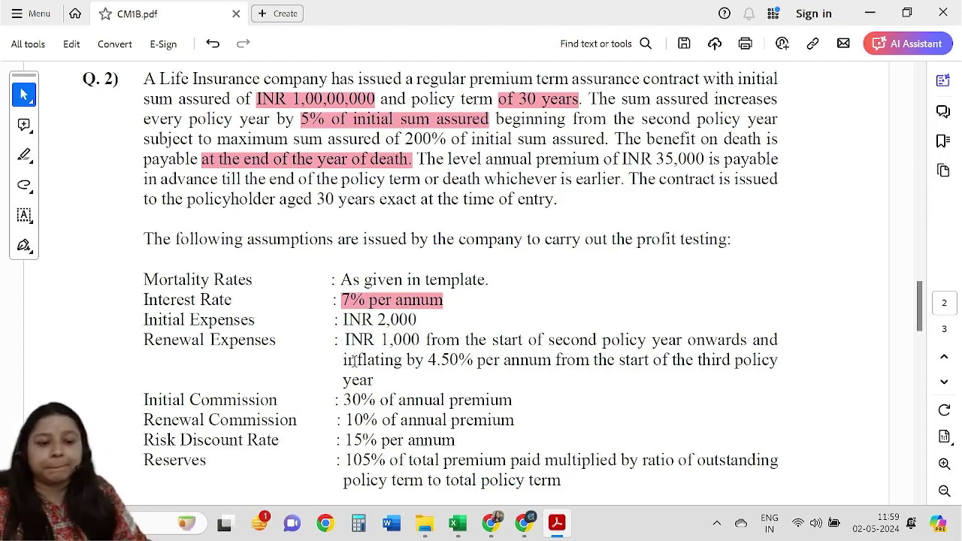
# Review the premium, expenses and commission figures, the year-6 expense and year-1 death cost formulas.
pyautogui.hotkey('alt', 'Tab')
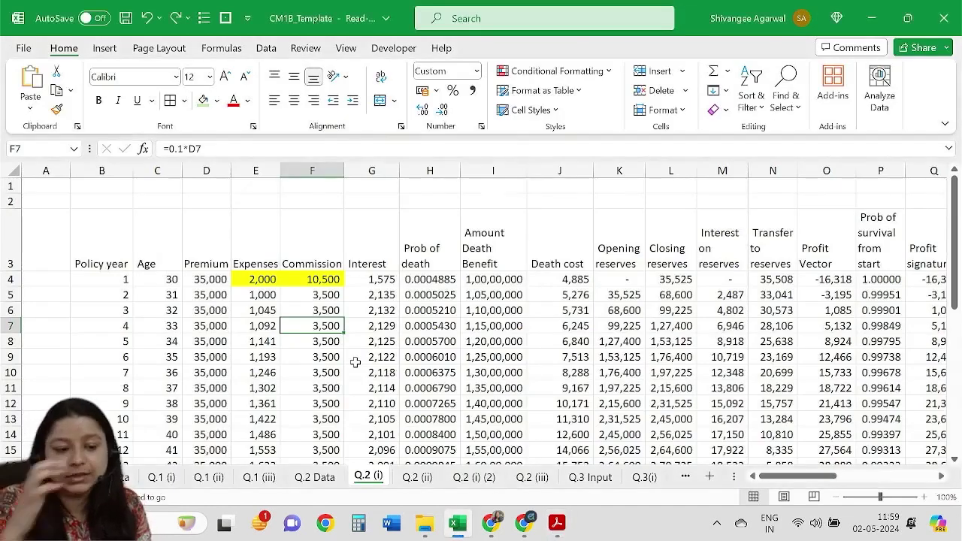
pyautogui.moveTo(219, 299); pyautogui.dragTo(347, 464)
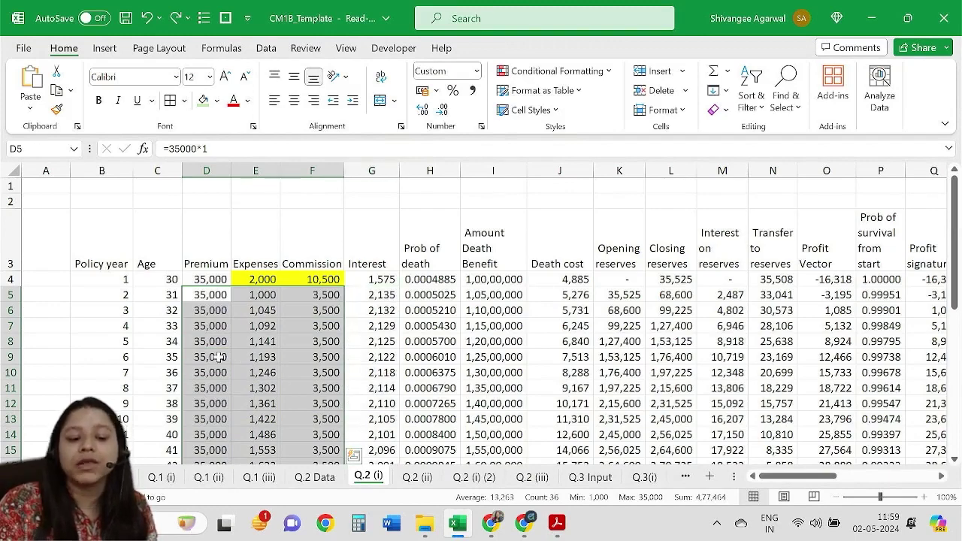
pyautogui.click(260, 358)
pyautogui.moveTo(797, 476); pyautogui.dragTo(821, 476)
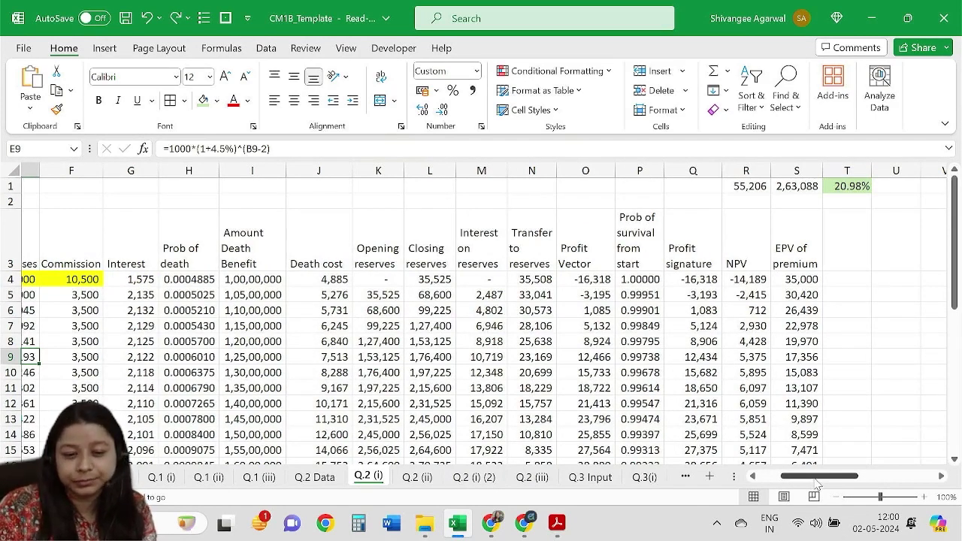
pyautogui.moveTo(816, 482); pyautogui.dragTo(793, 477)
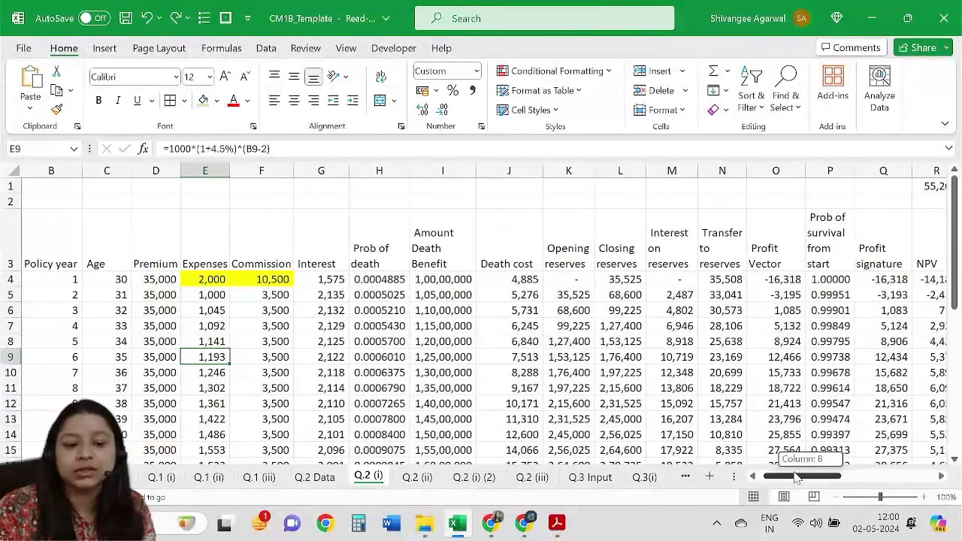
pyautogui.click(445, 278)
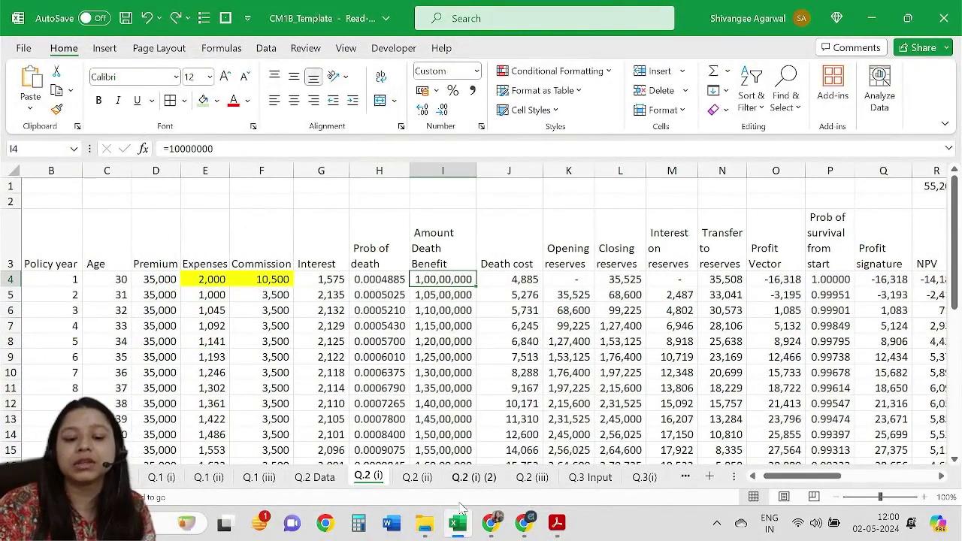
pyautogui.click(533, 279)
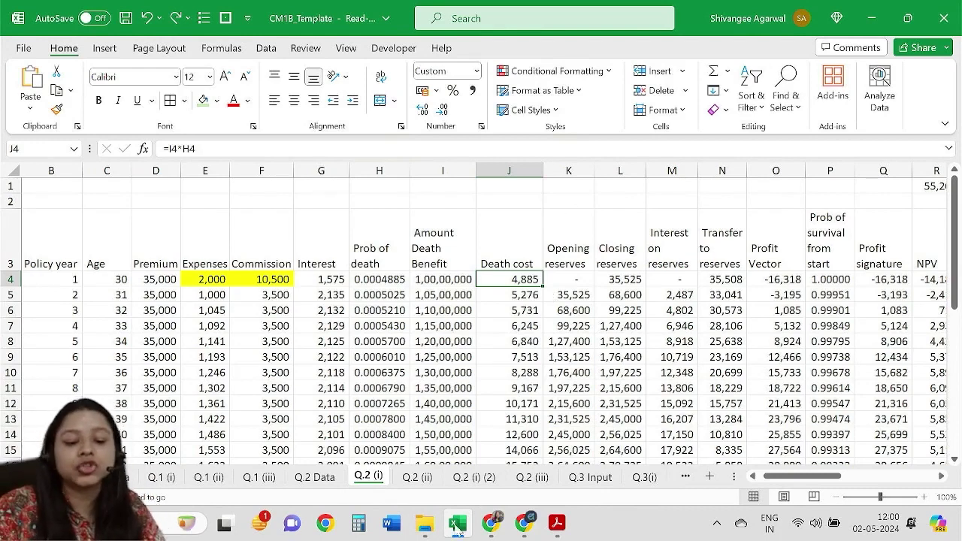
# Compare the Q.2 (ii) and Q.2 (i) (2) sheets, then return to Q.2 (i).
pyautogui.click(417, 476)
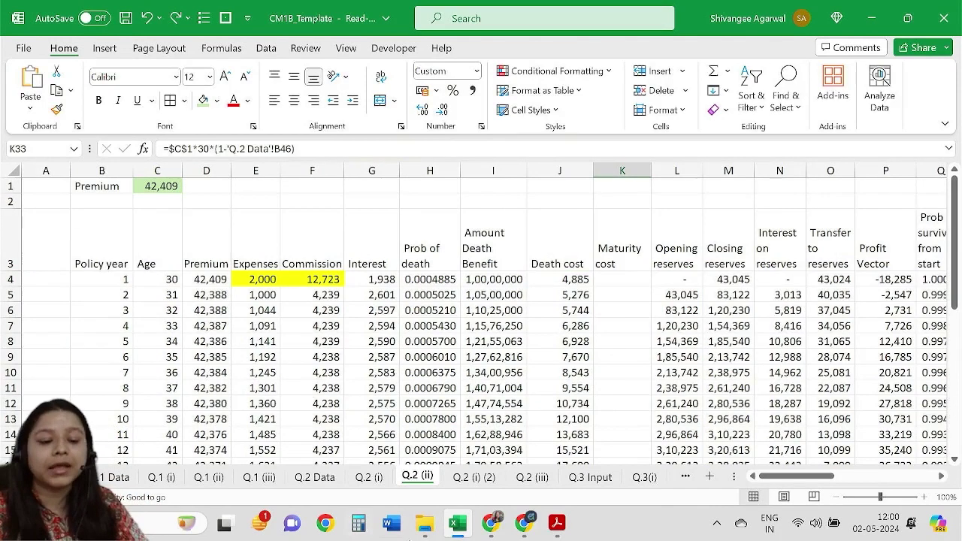
pyautogui.click(475, 477)
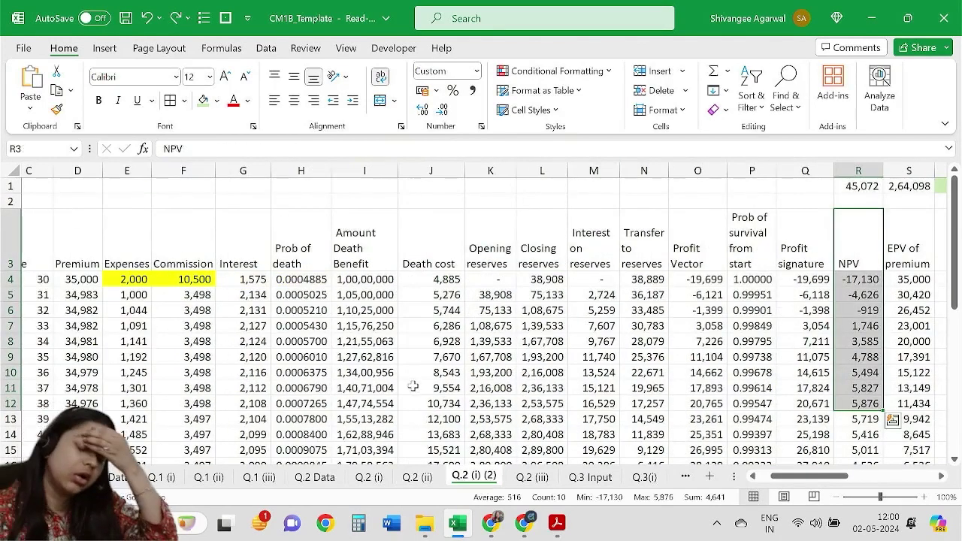
pyautogui.click(369, 477)
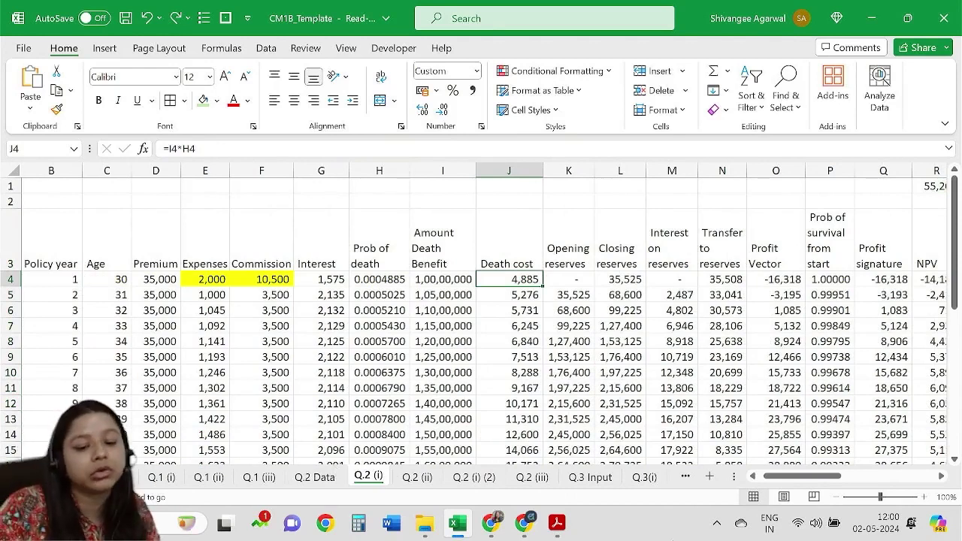
pyautogui.moveTo(767, 477); pyautogui.dragTo(759, 476)
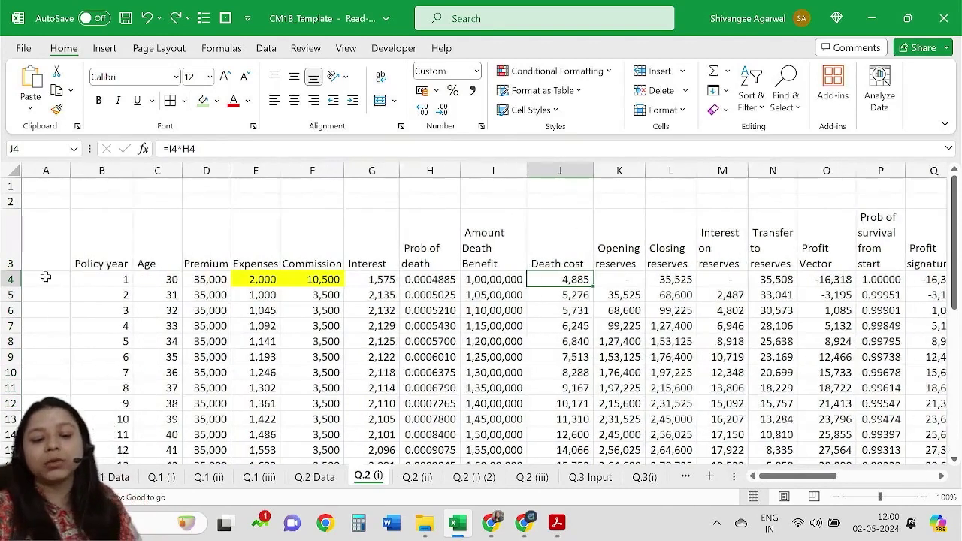